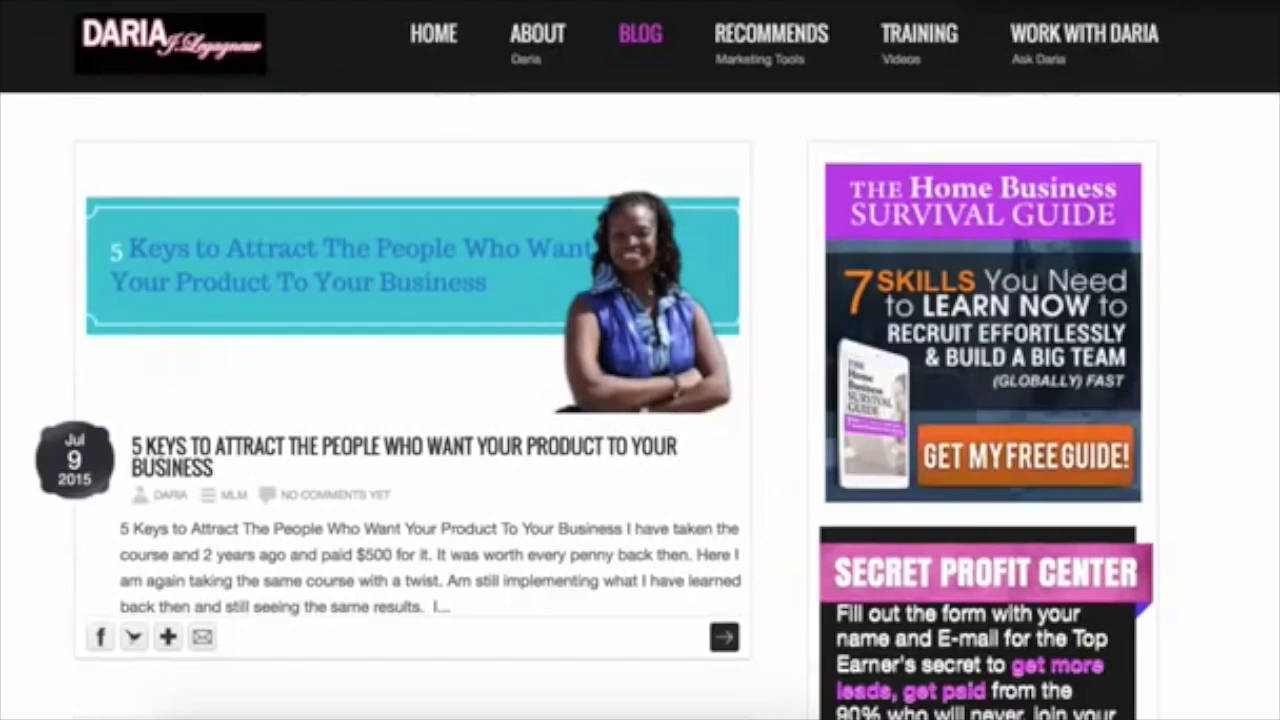
# - Examine the posts and their header images on the first page of the blog
pyautogui.scroll(-2, 640, 400)
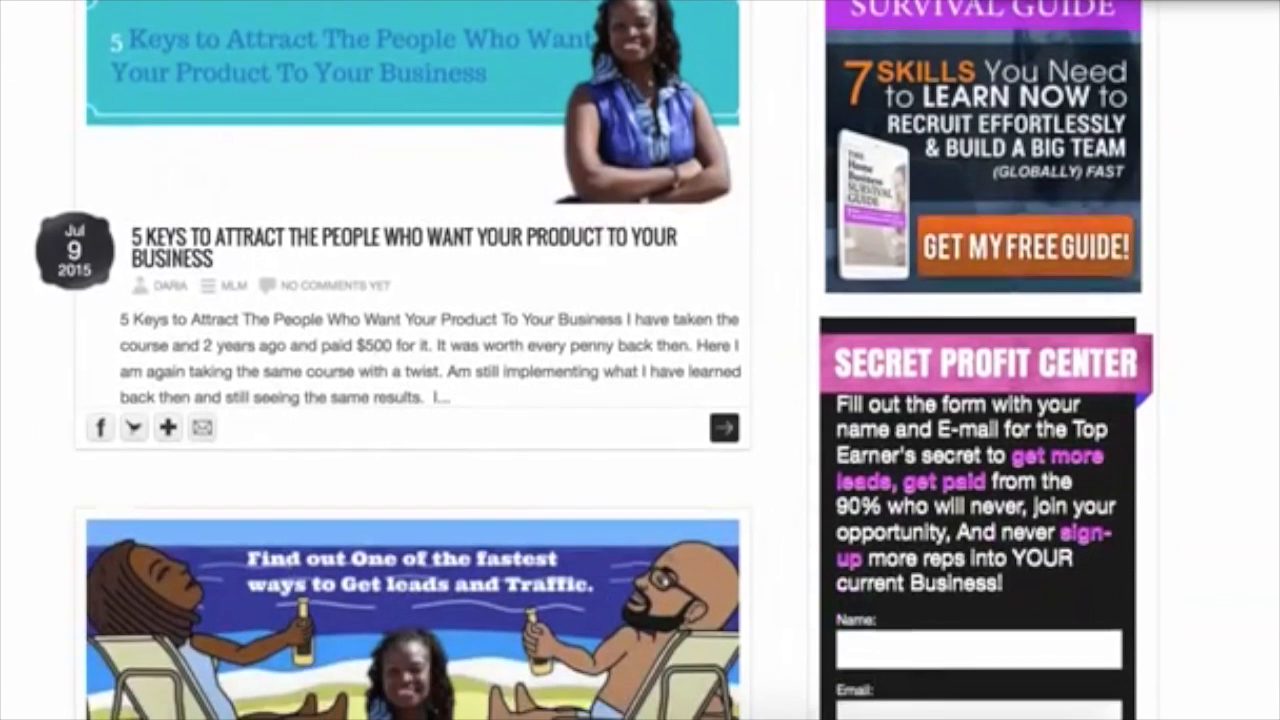
pyautogui.scroll(1, 640, 400)
pyautogui.scroll(-1, 640, 400)
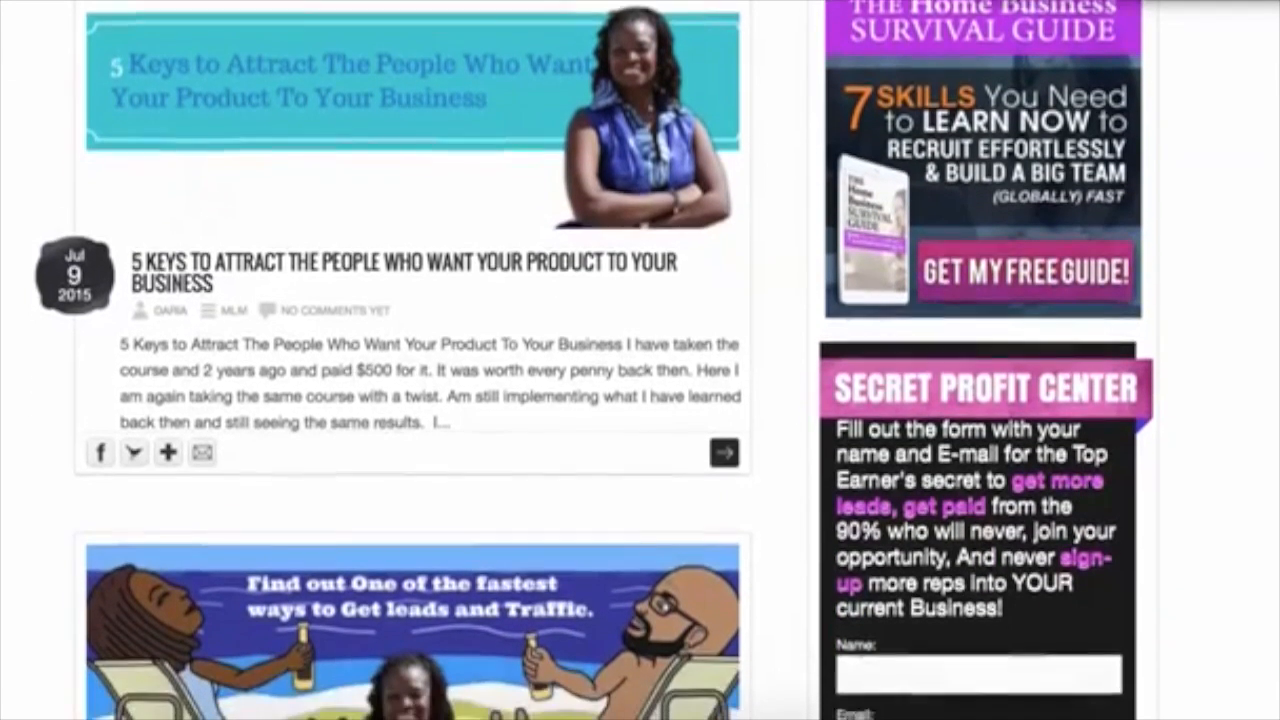
pyautogui.scroll(-3, 640, 400)
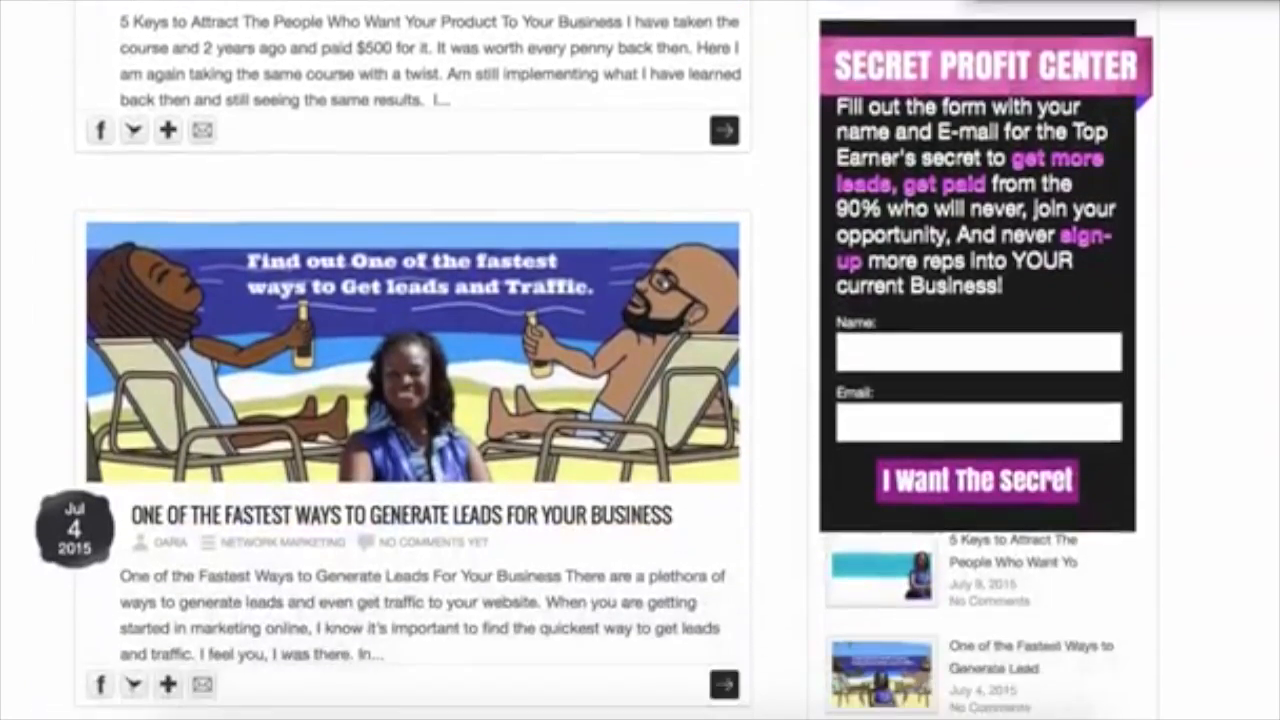
pyautogui.scroll(-8, 640, 400)
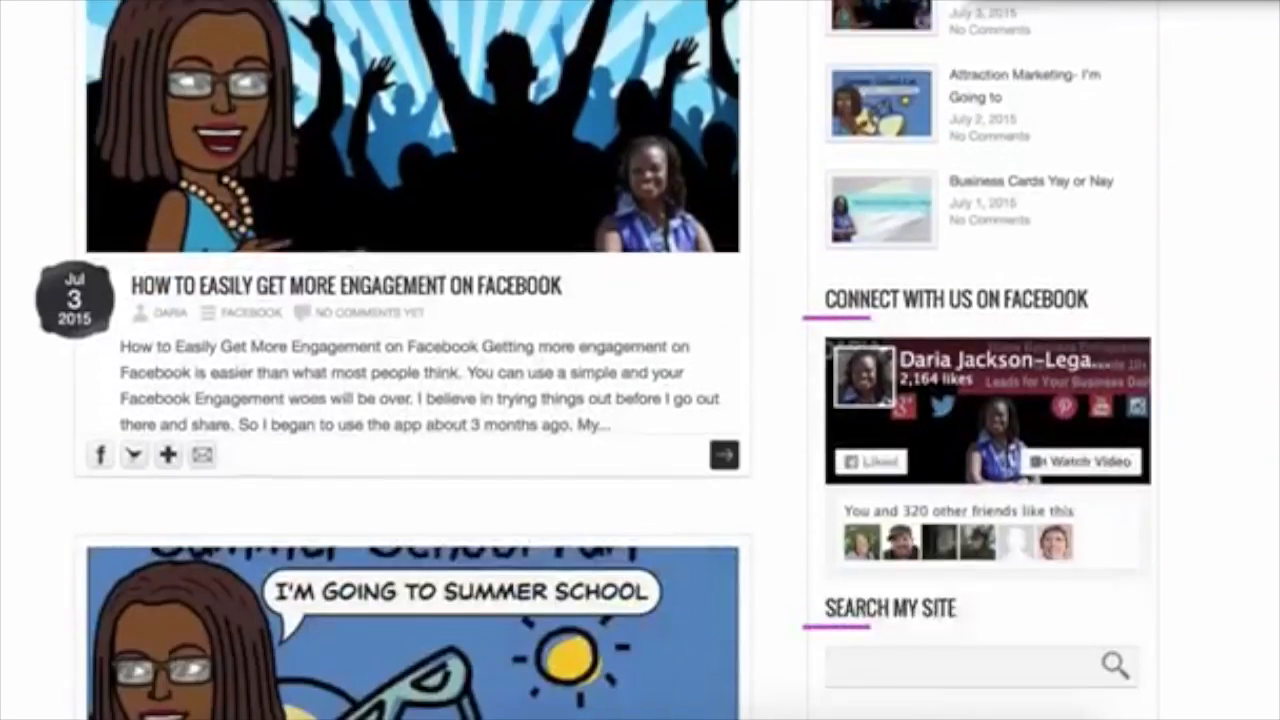
pyautogui.scroll(-5, 640, 400)
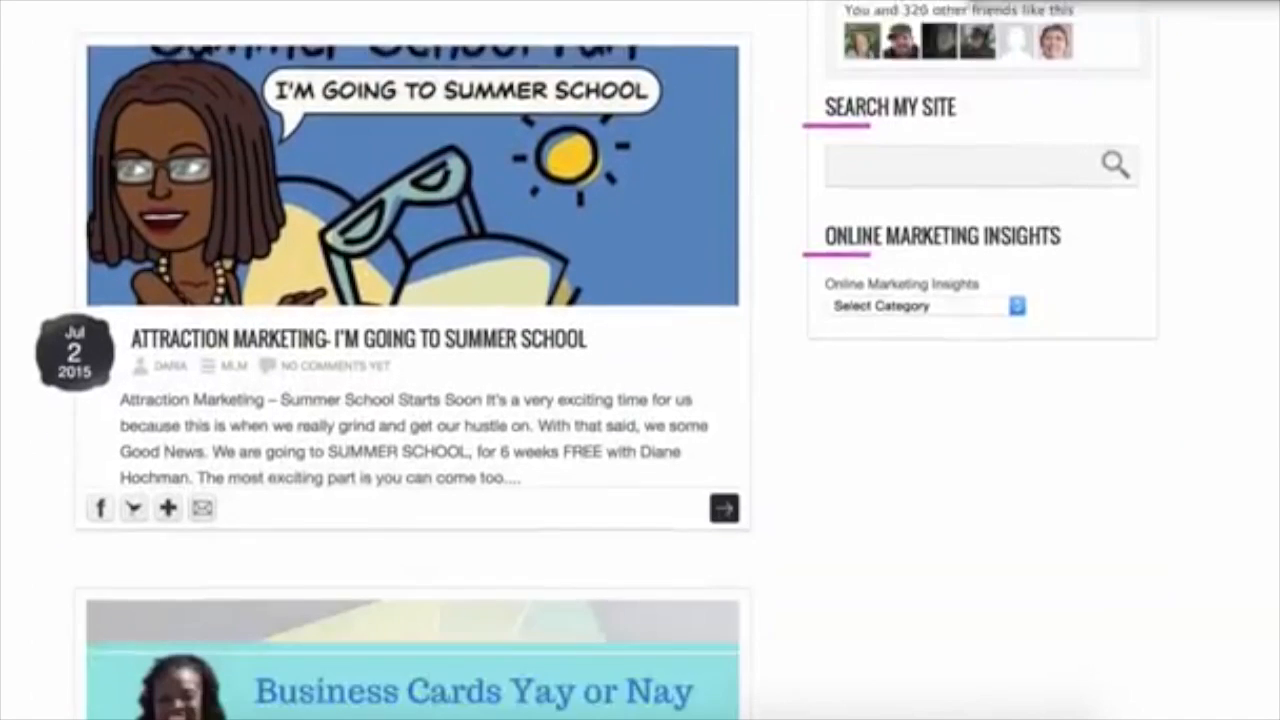
pyautogui.scroll(-6, 1275, 480)
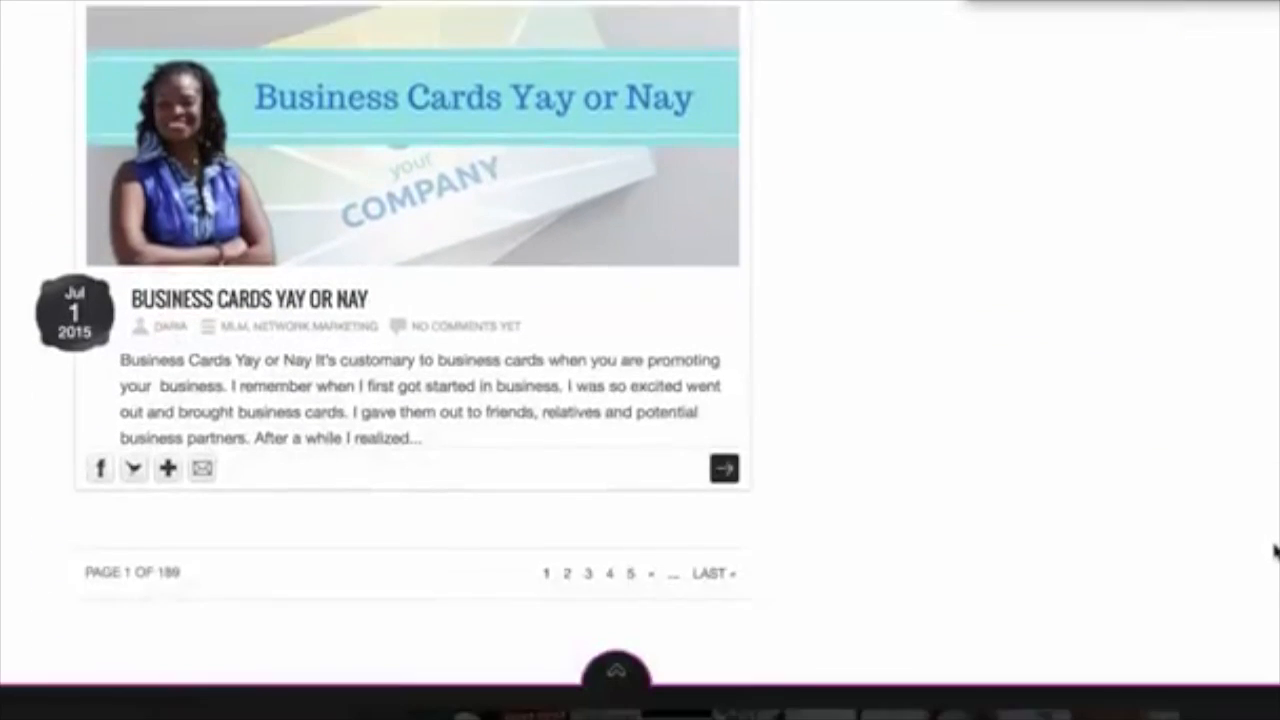
pyautogui.scroll(-1, 1275, 550)
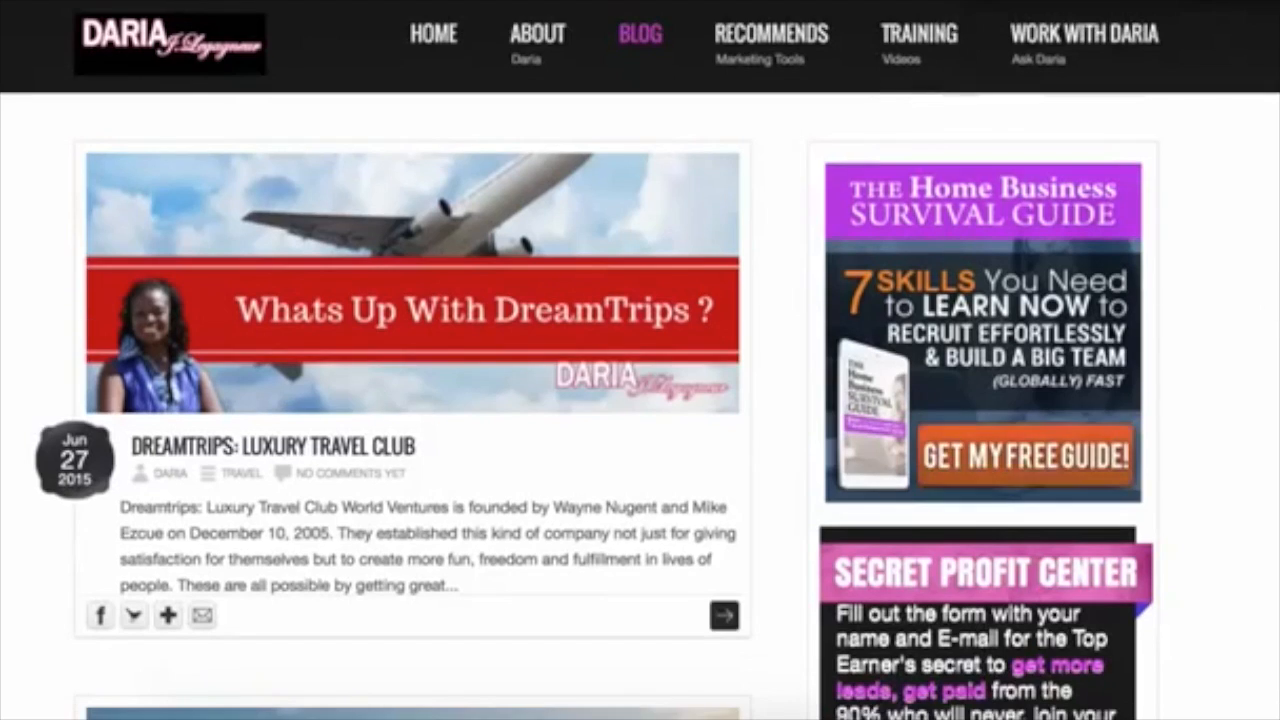
# - Examine the header images of the older posts on the blog's second page
pyautogui.scroll(-8, 1272, 243)
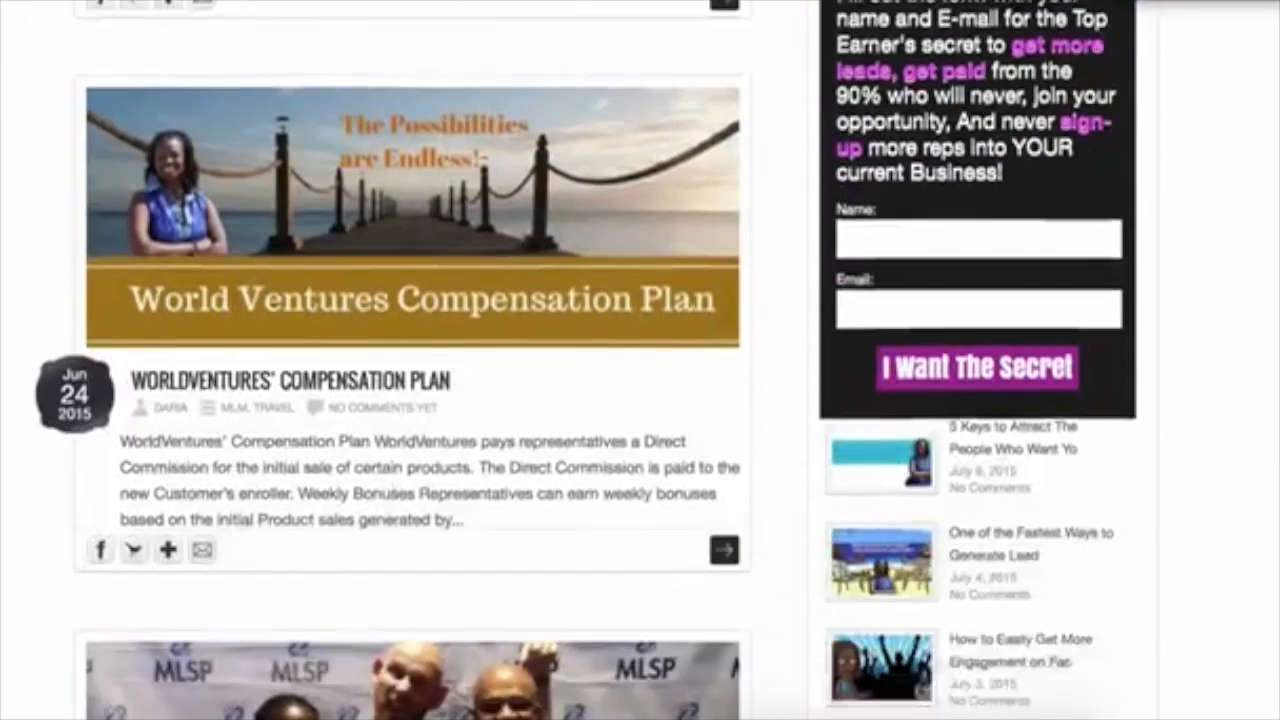
pyautogui.scroll(-9, 640, 360)
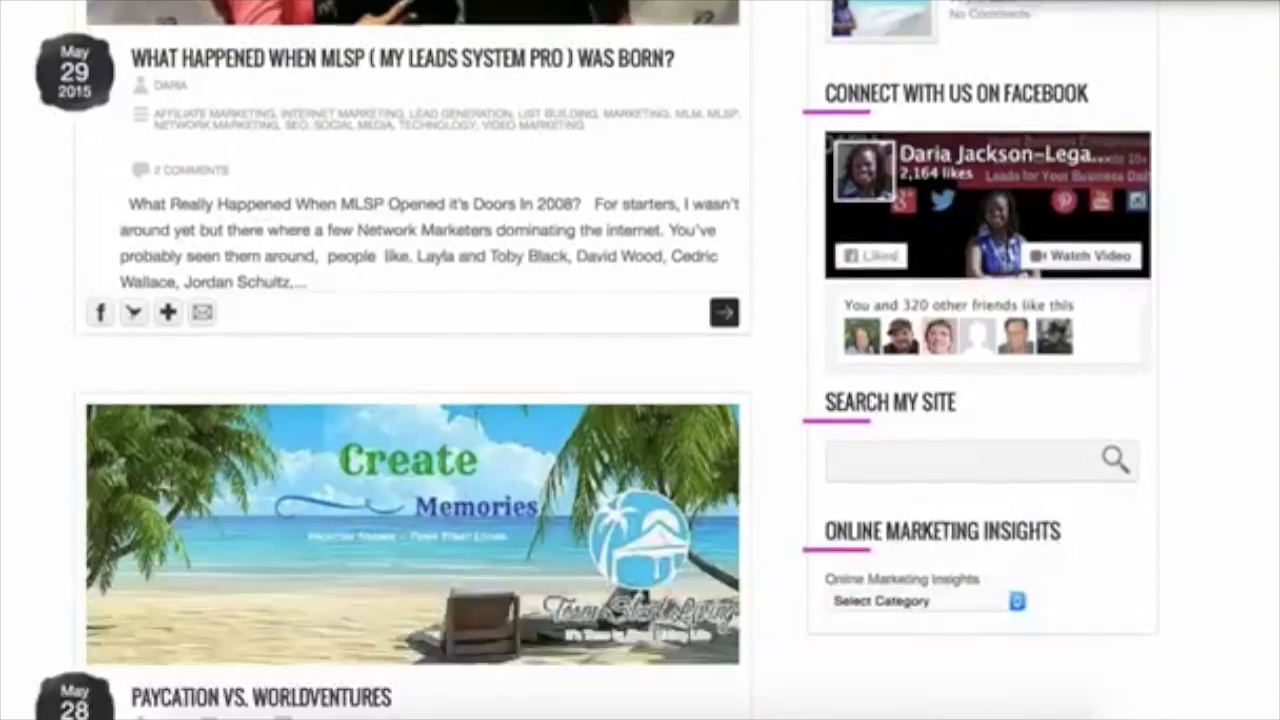
pyautogui.scroll(-6, 1275, 663)
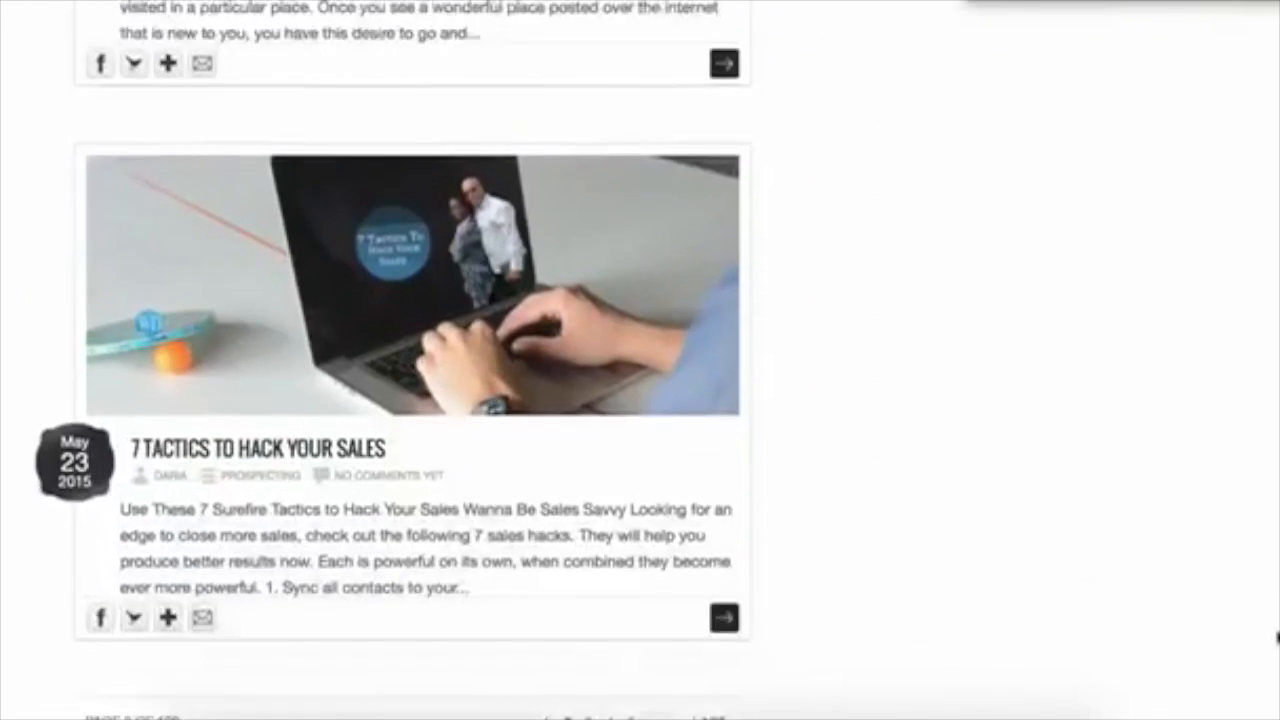
pyautogui.scroll(12, 1275, 663)
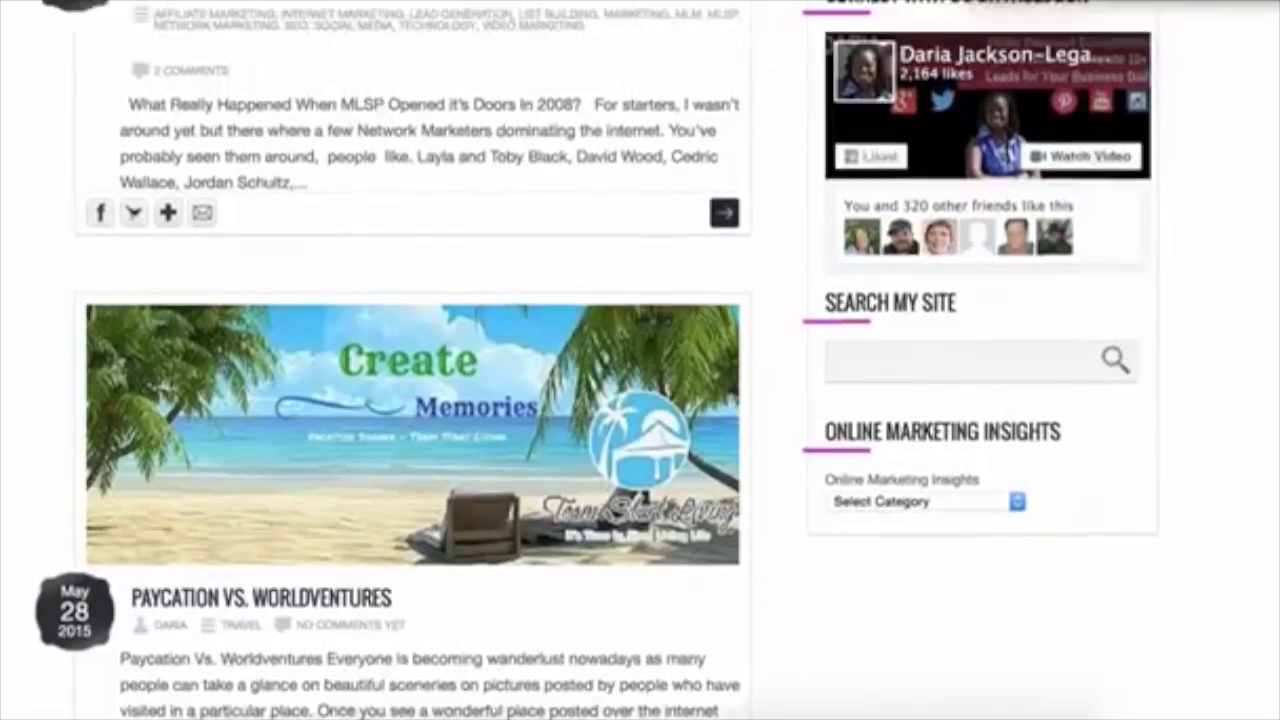
pyautogui.scroll(13, 1272, 240)
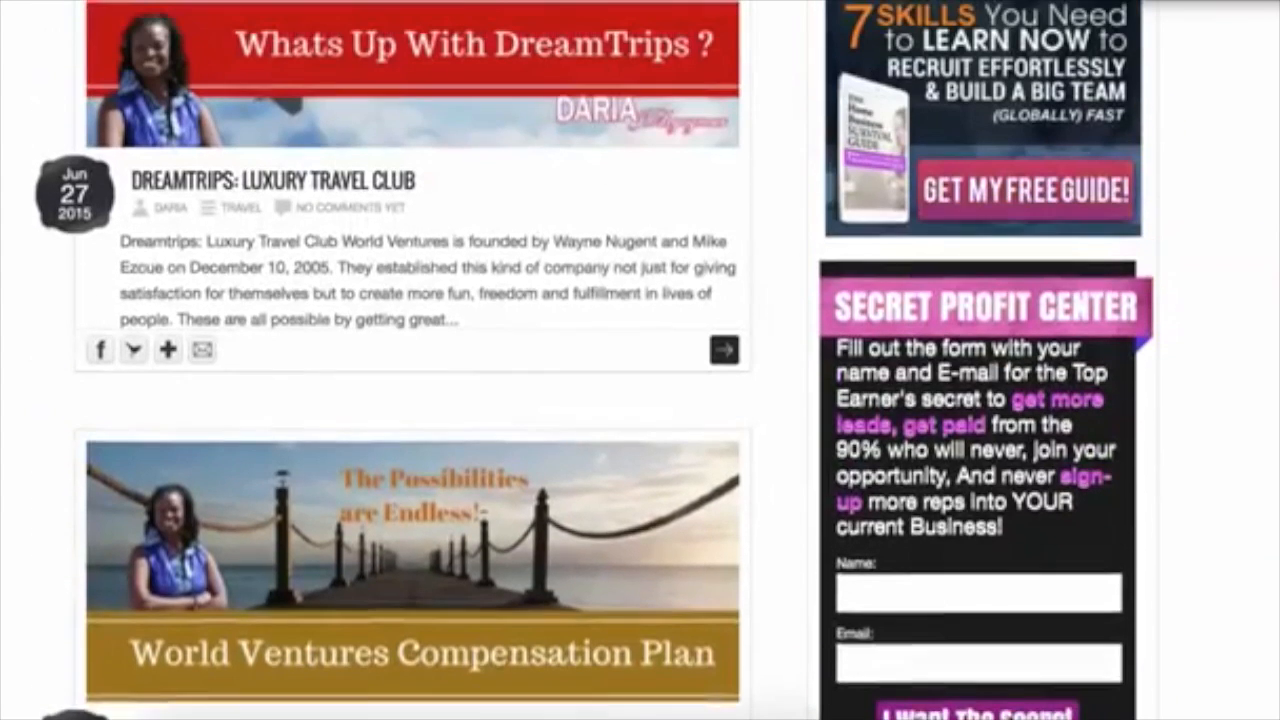
pyautogui.scroll(1, 1272, 240)
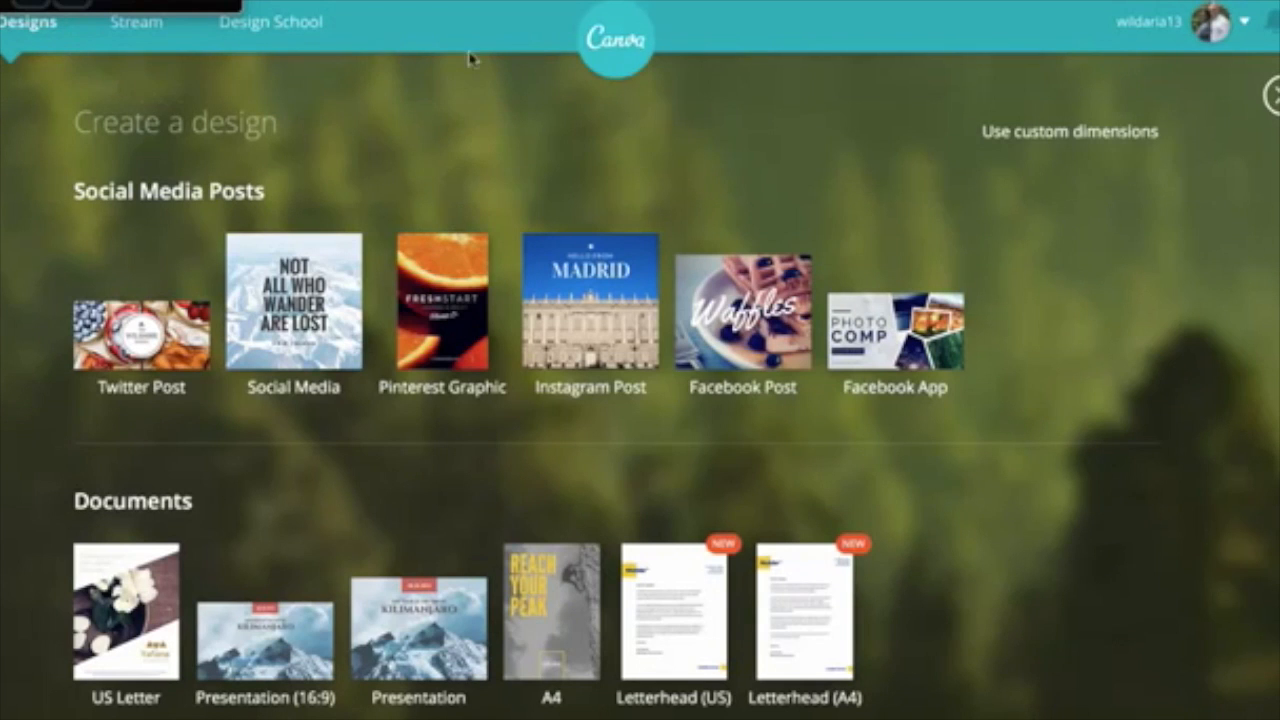
# - Return to the Canva home page and look through the previously created designs
pyautogui.click(616, 38)
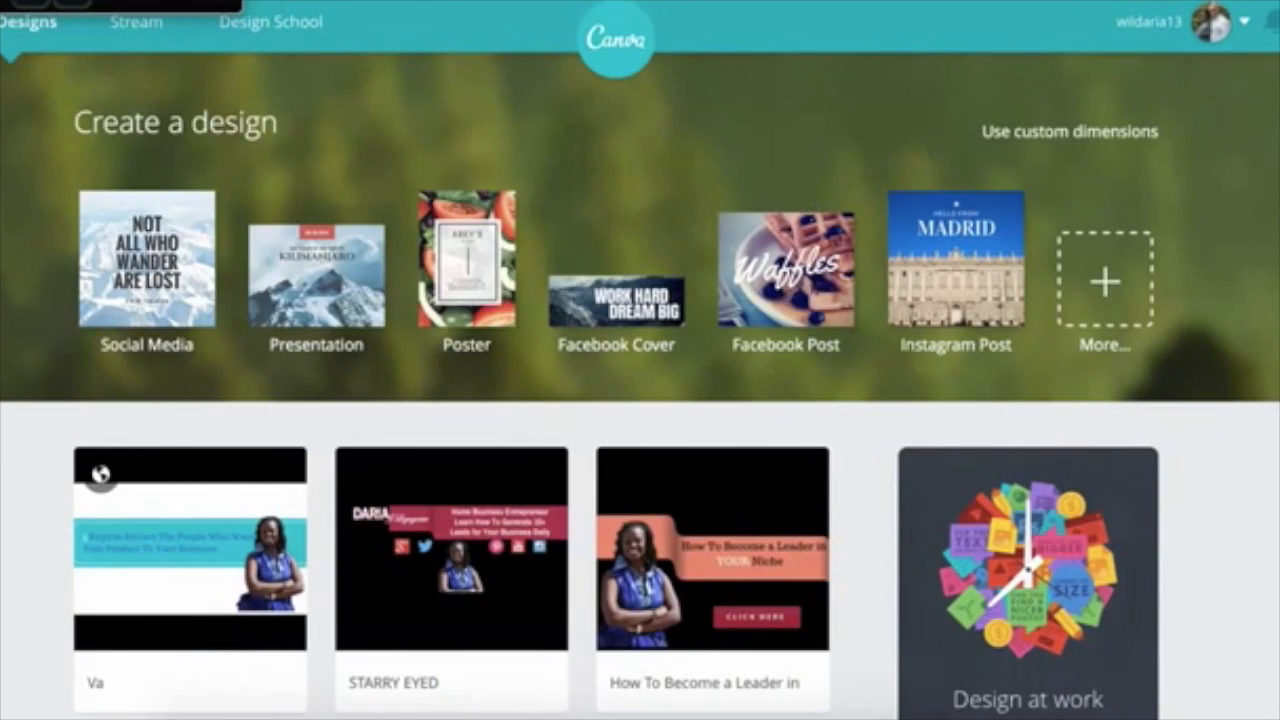
pyautogui.scroll(-3, 640, 385)
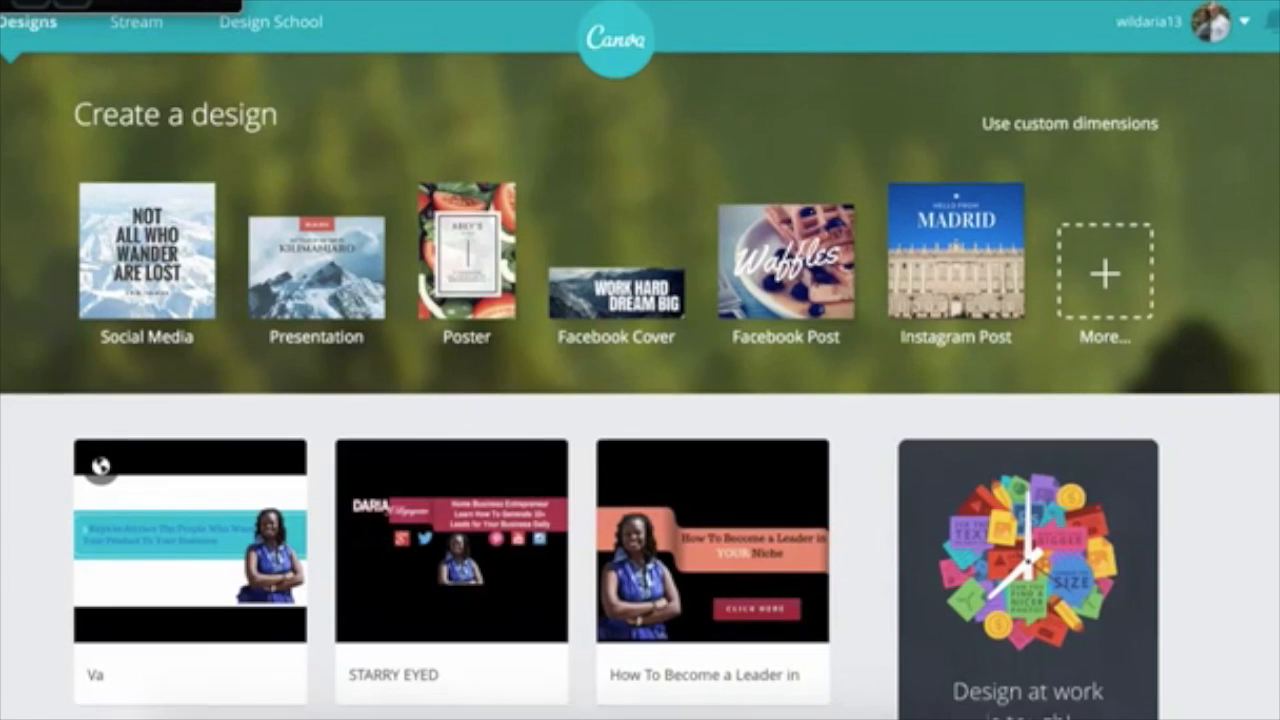
pyautogui.scroll(-2, 640, 385)
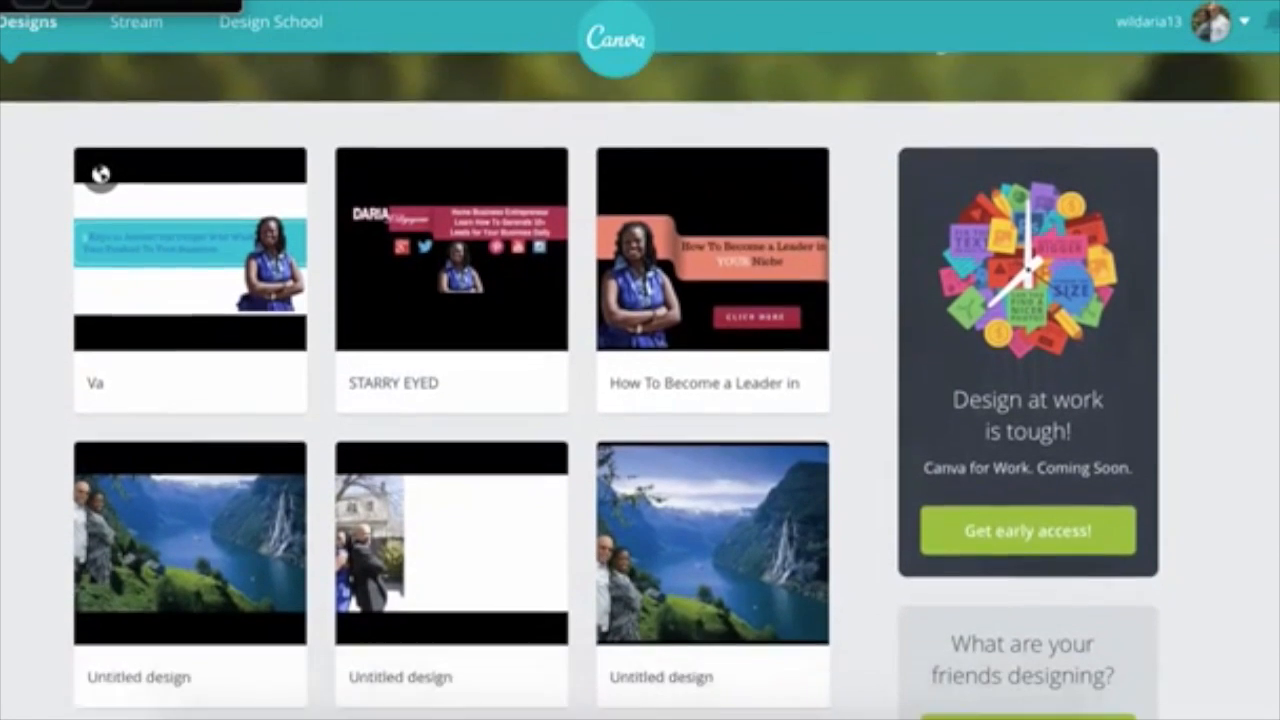
pyautogui.scroll(1, 386, 150)
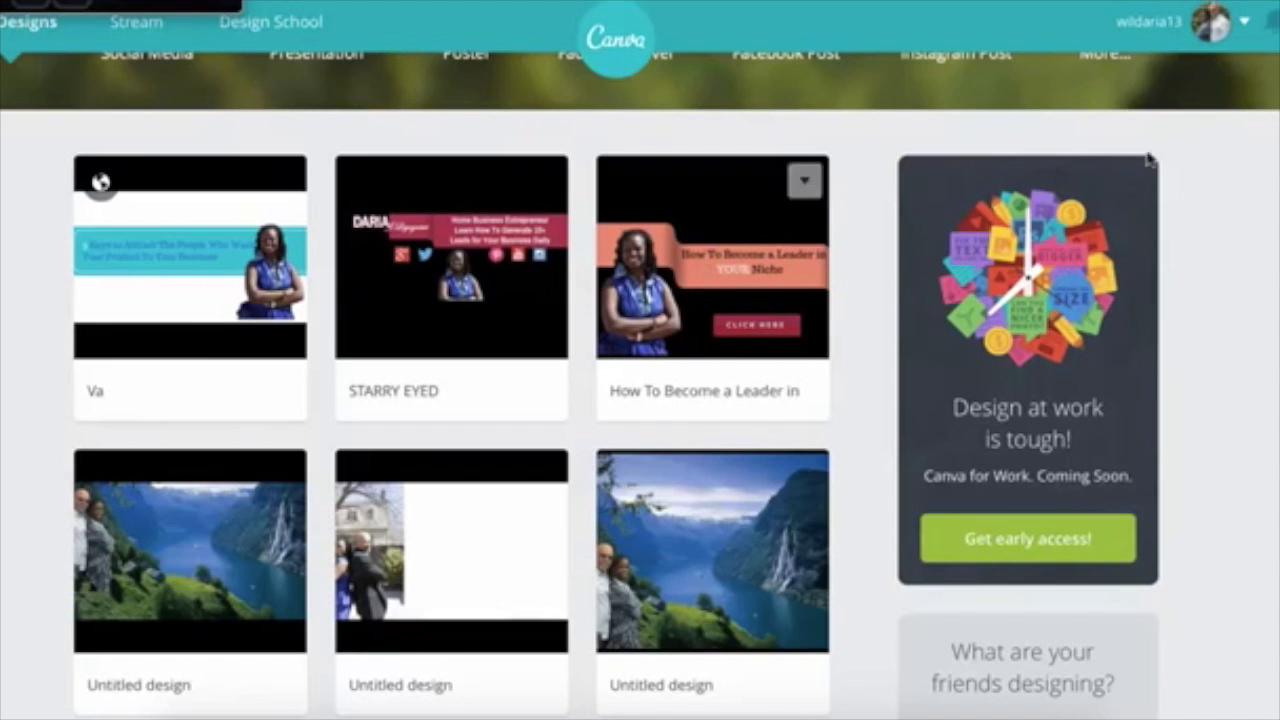
pyautogui.scroll(-5, 640, 385)
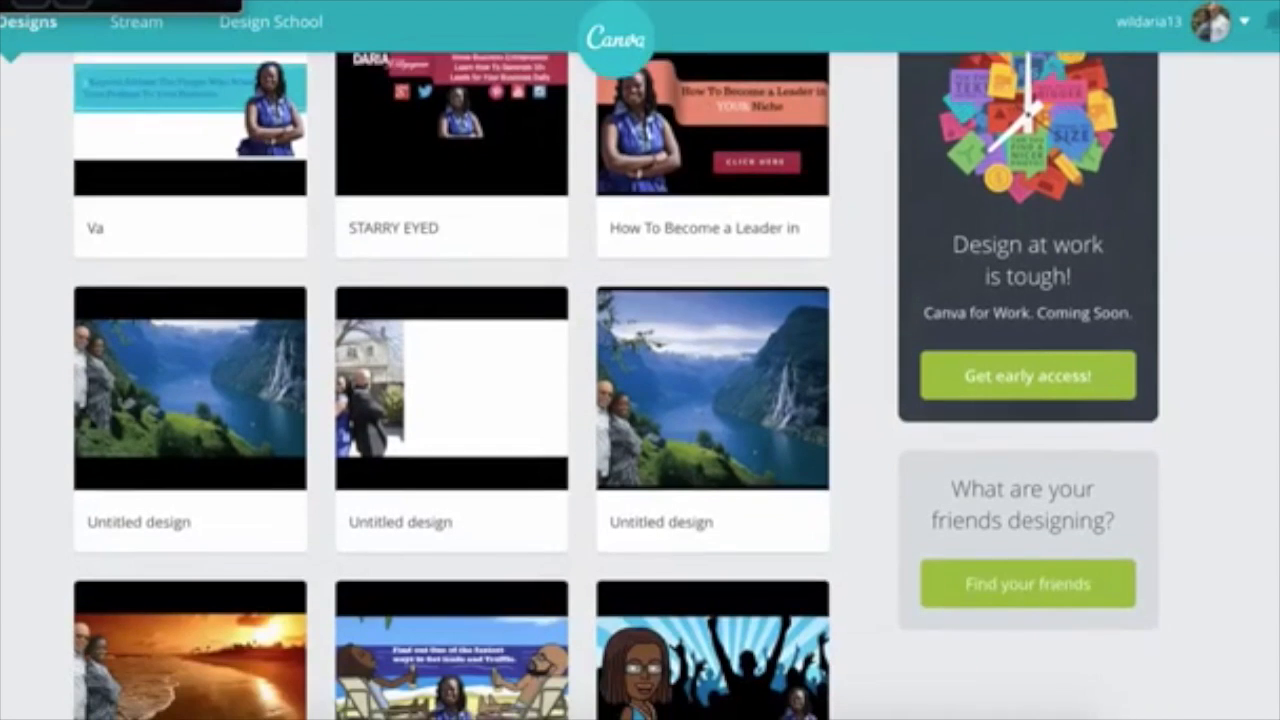
pyautogui.scroll(-5, 640, 385)
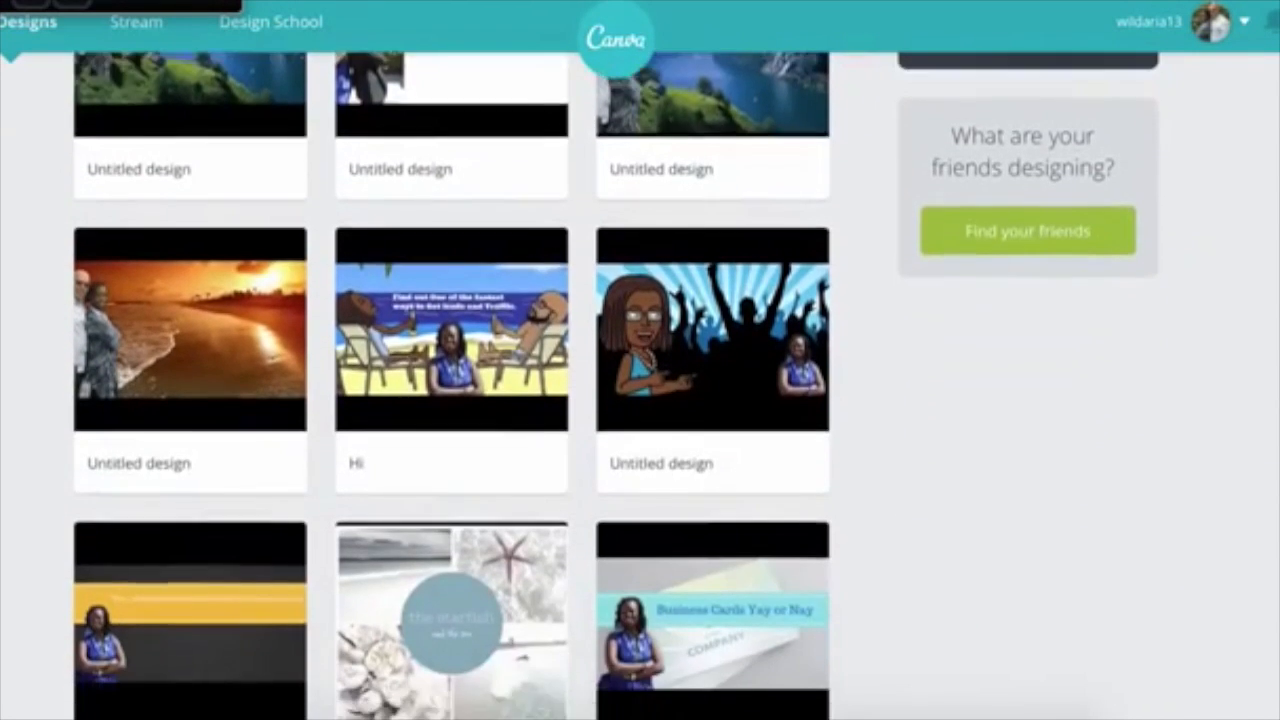
pyautogui.scroll(-2, 640, 385)
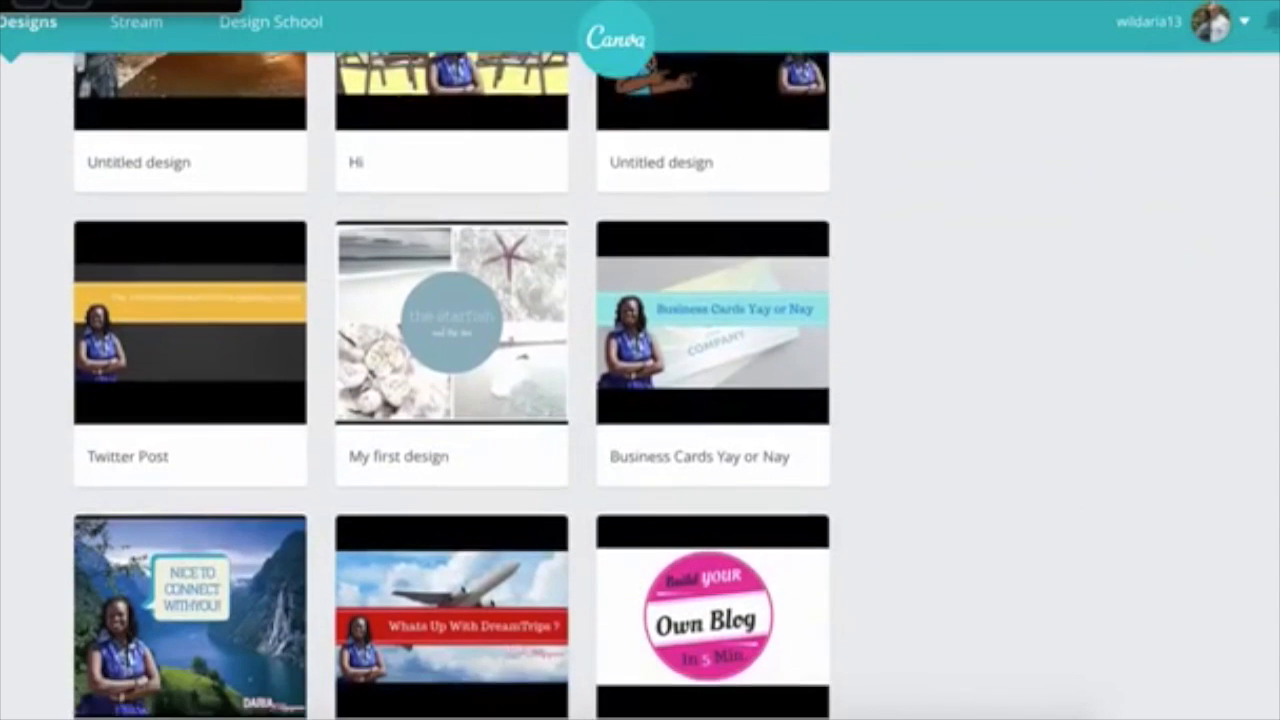
pyautogui.scroll(-2, 640, 385)
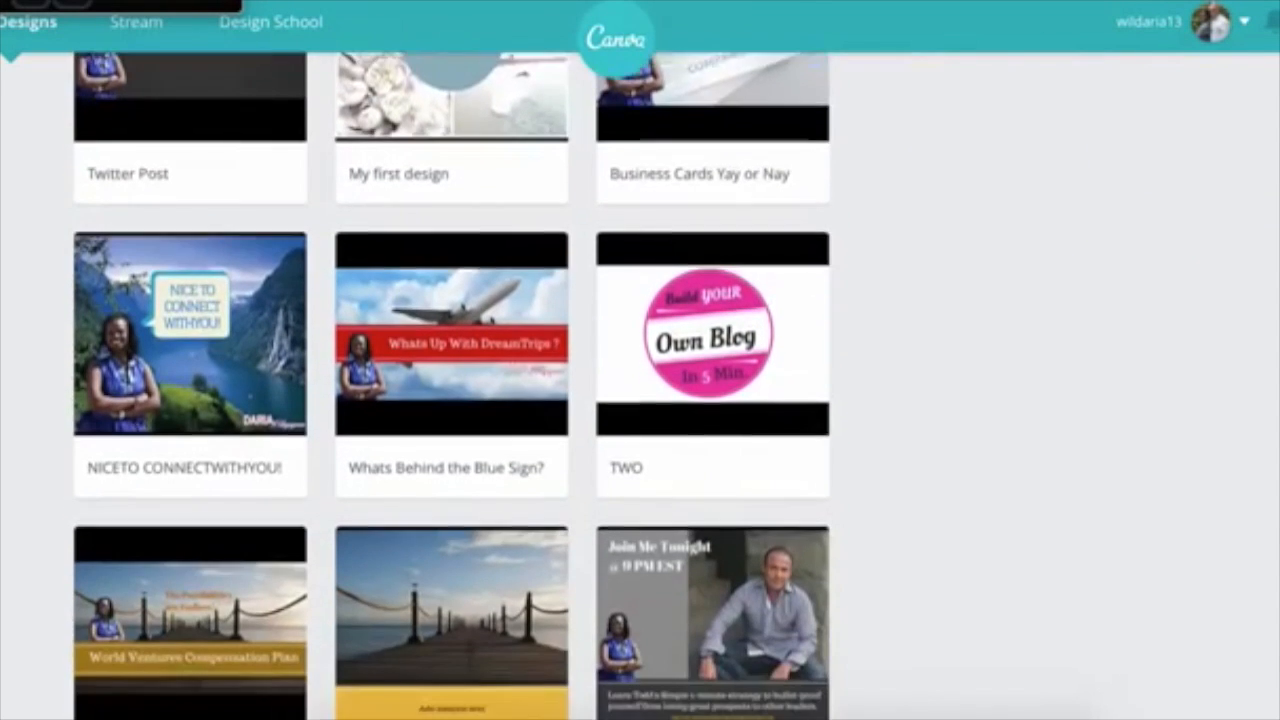
pyautogui.scroll(-1, 1274, 240)
pyautogui.scroll(-2, 1274, 240)
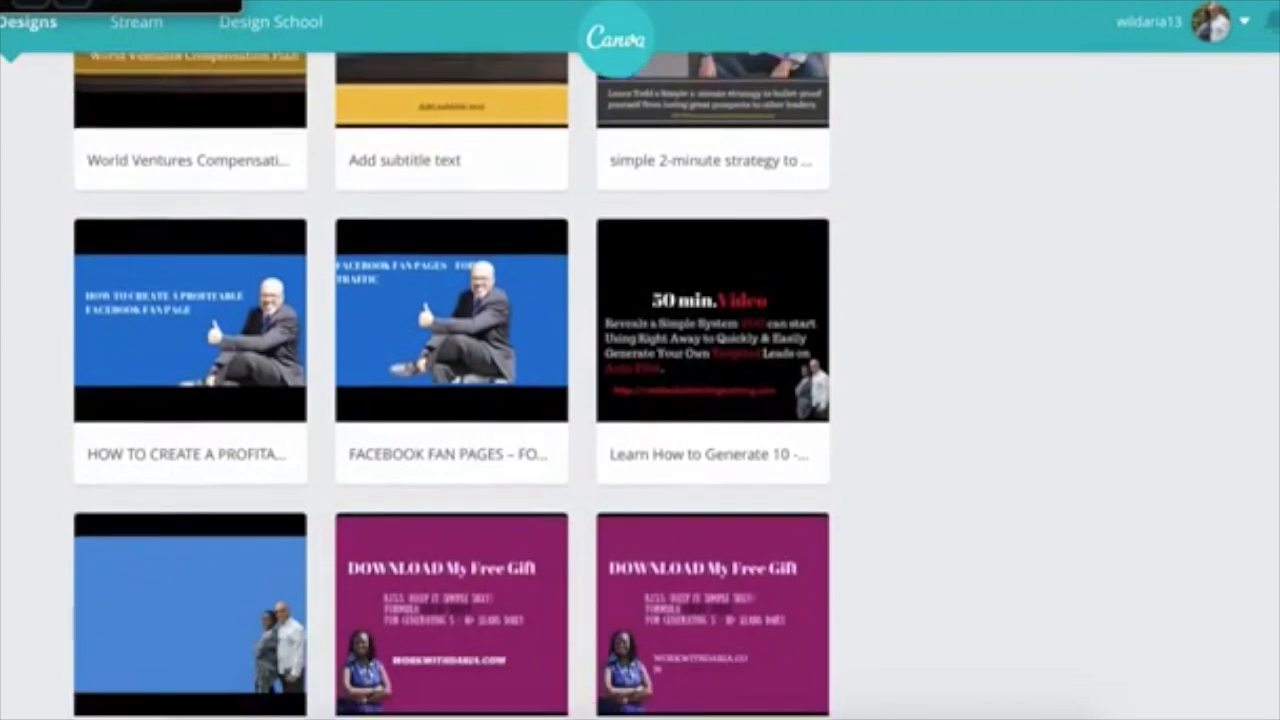
pyautogui.scroll(-3, 1276, 240)
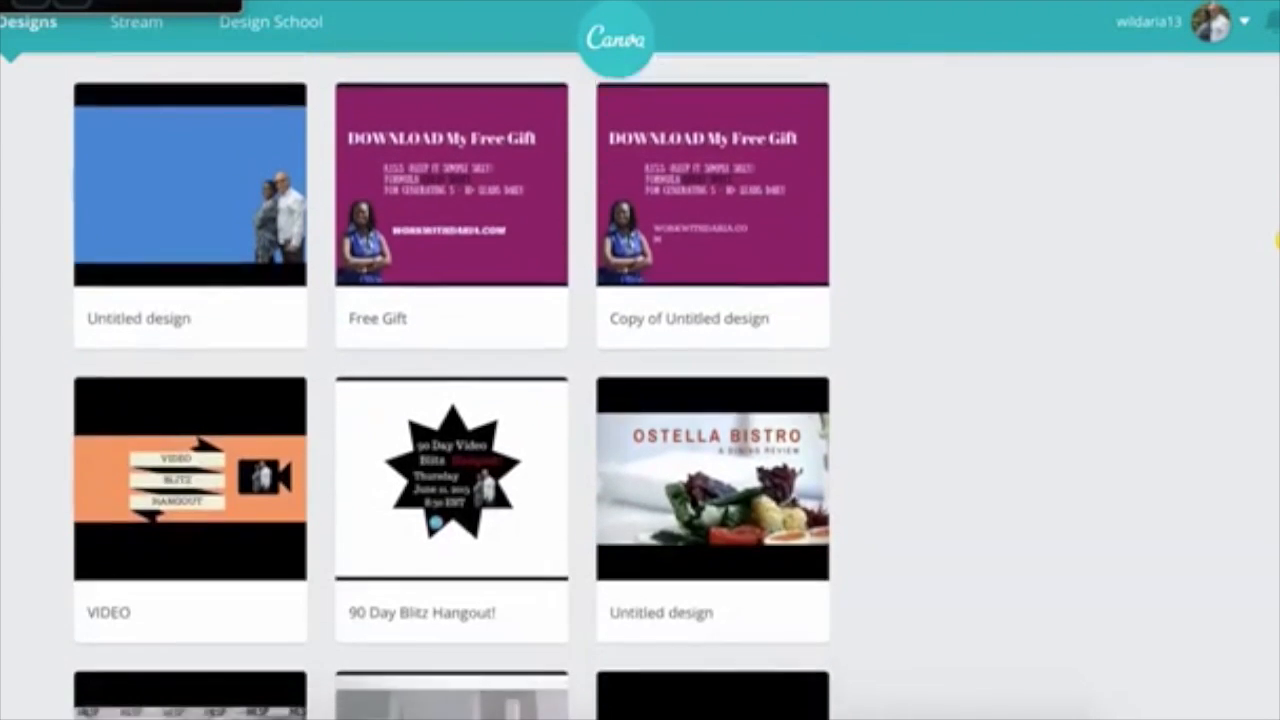
pyautogui.scroll(-5, 1276, 240)
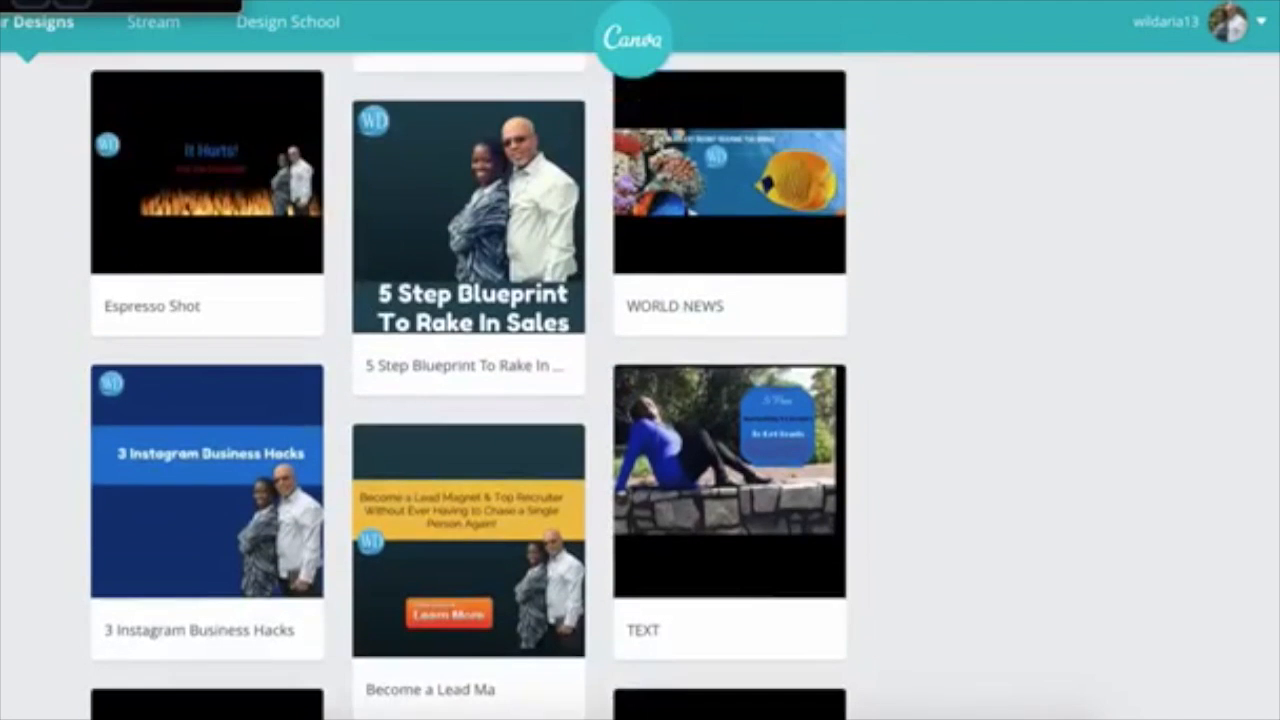
# - Return to the design creation options above the saved designs and expand the full list of design types
pyautogui.scroll(15, 1272, 240)
pyautogui.scroll(15, 1272, 240)
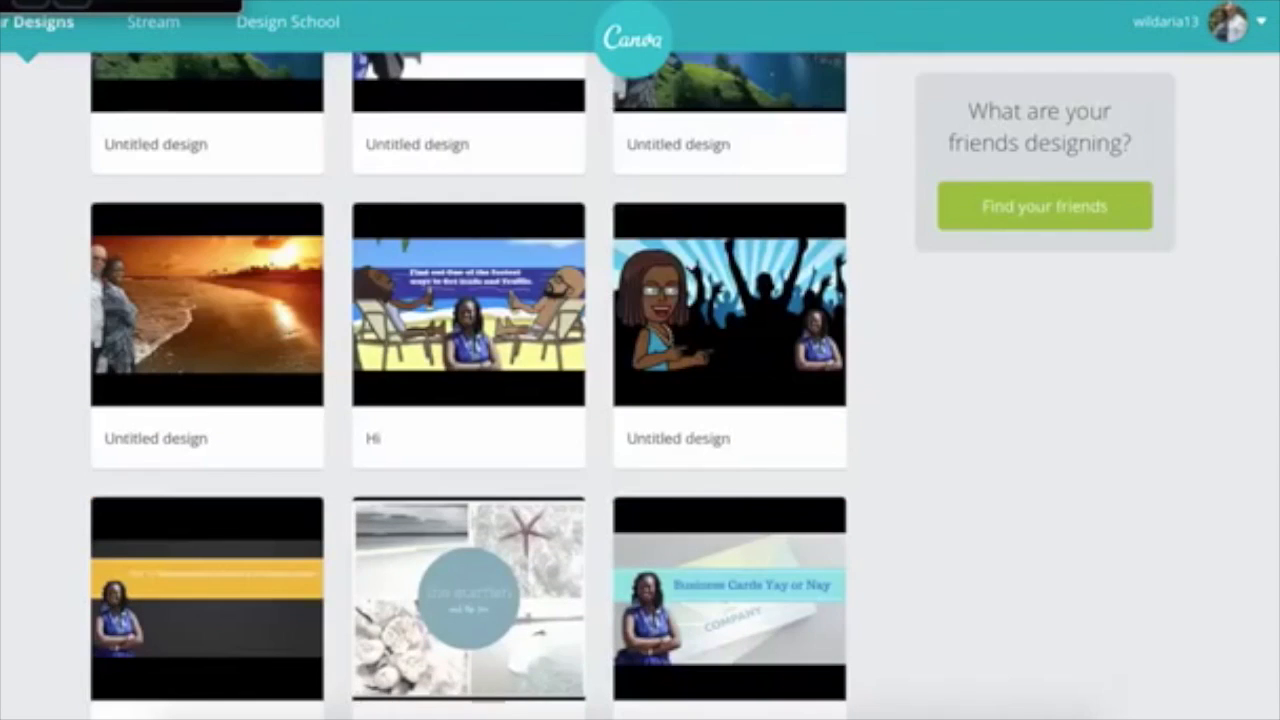
pyautogui.scroll(10, 640, 360)
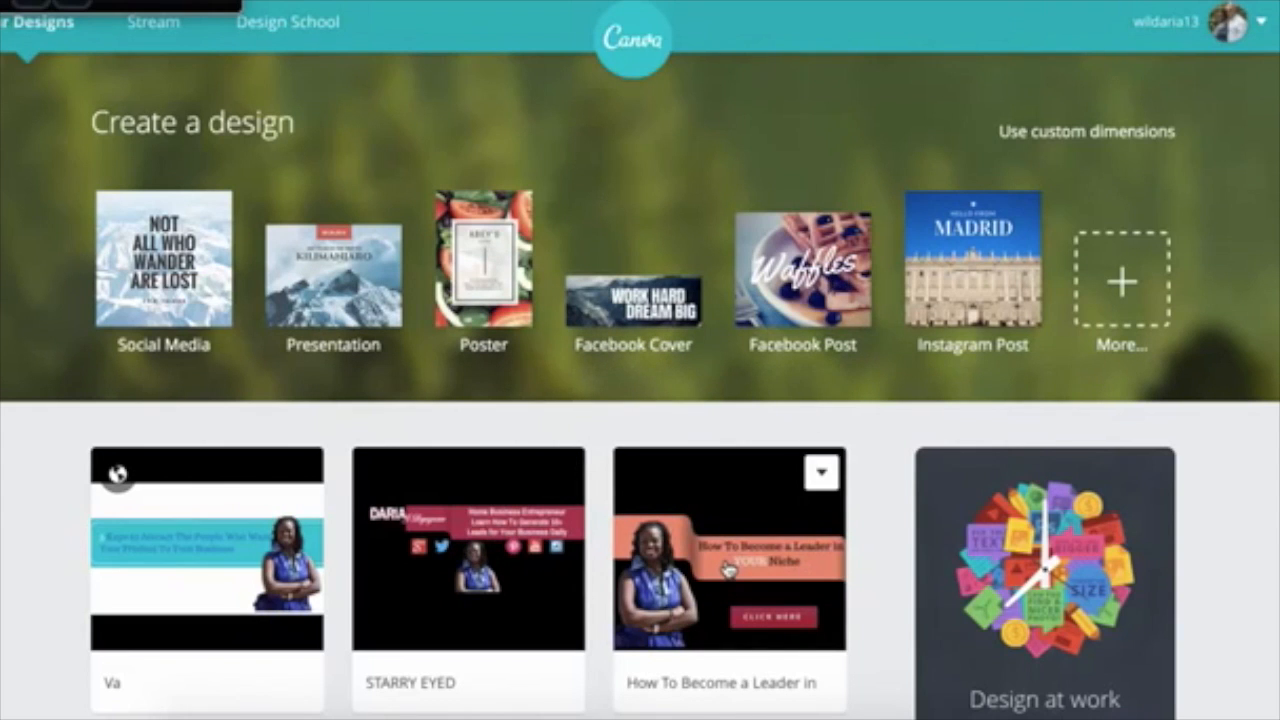
pyautogui.click(1122, 282)
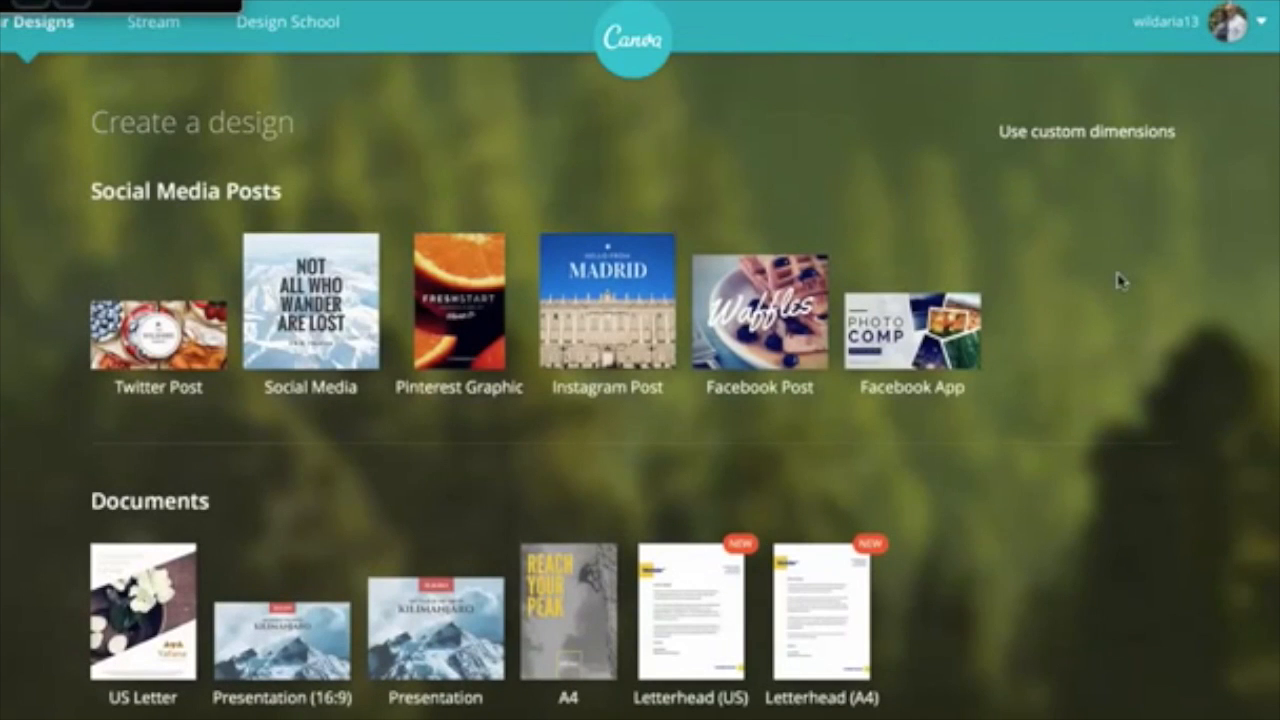
# - Examine the available design types and their dimensions, from social media posts, documents and marketing materials through headers, blogging, events and ads
pyautogui.scroll(-3, 1040, 312)
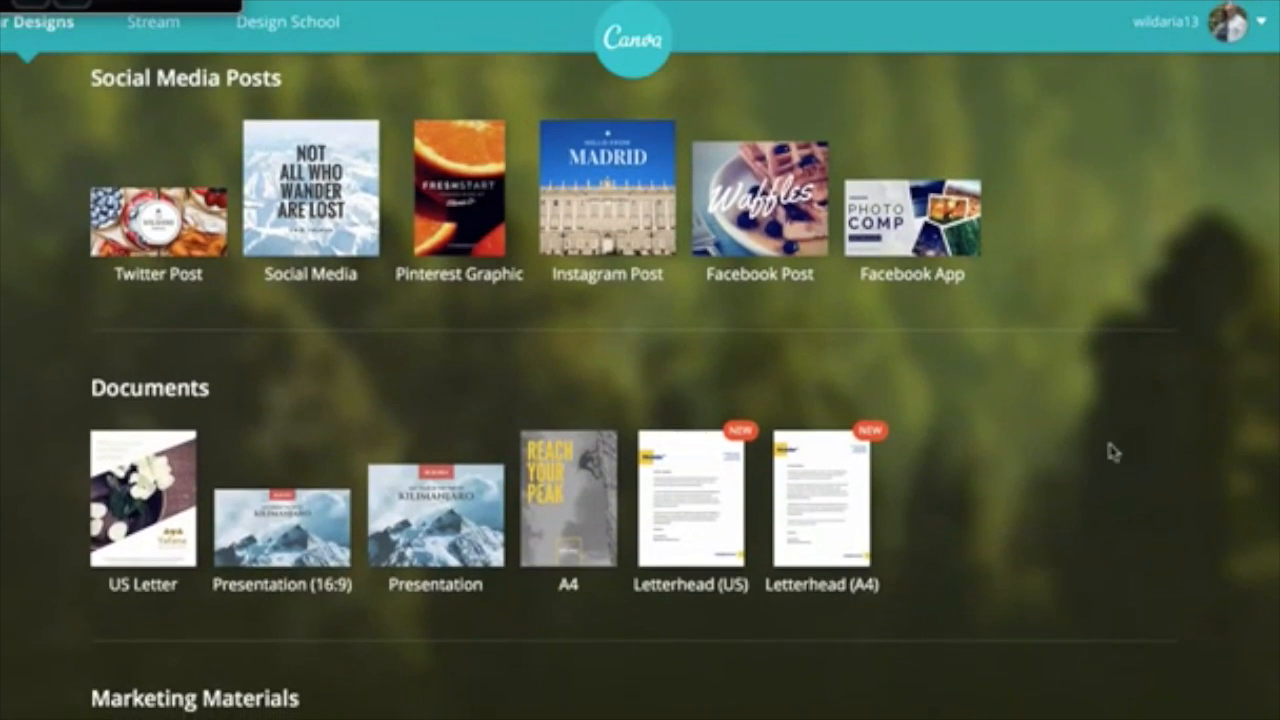
pyautogui.scroll(-1, 1068, 424)
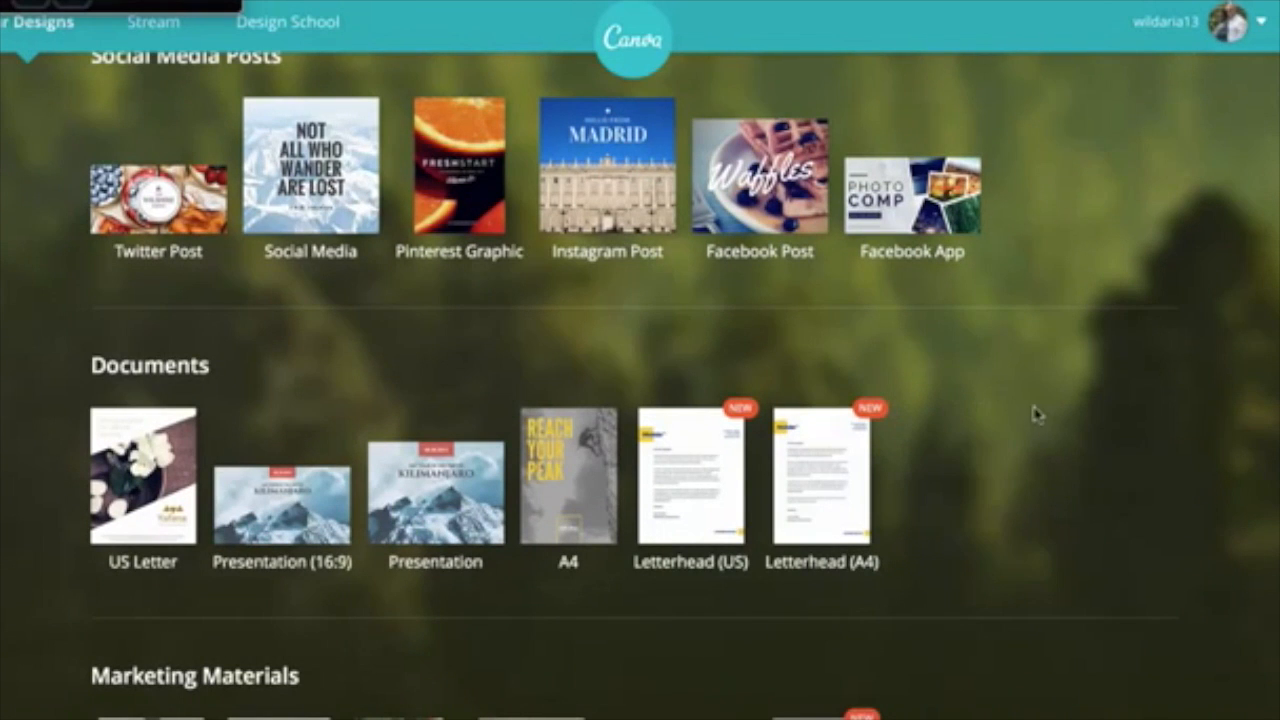
pyautogui.scroll(-3, 934, 366)
pyautogui.scroll(-4, 666, 309)
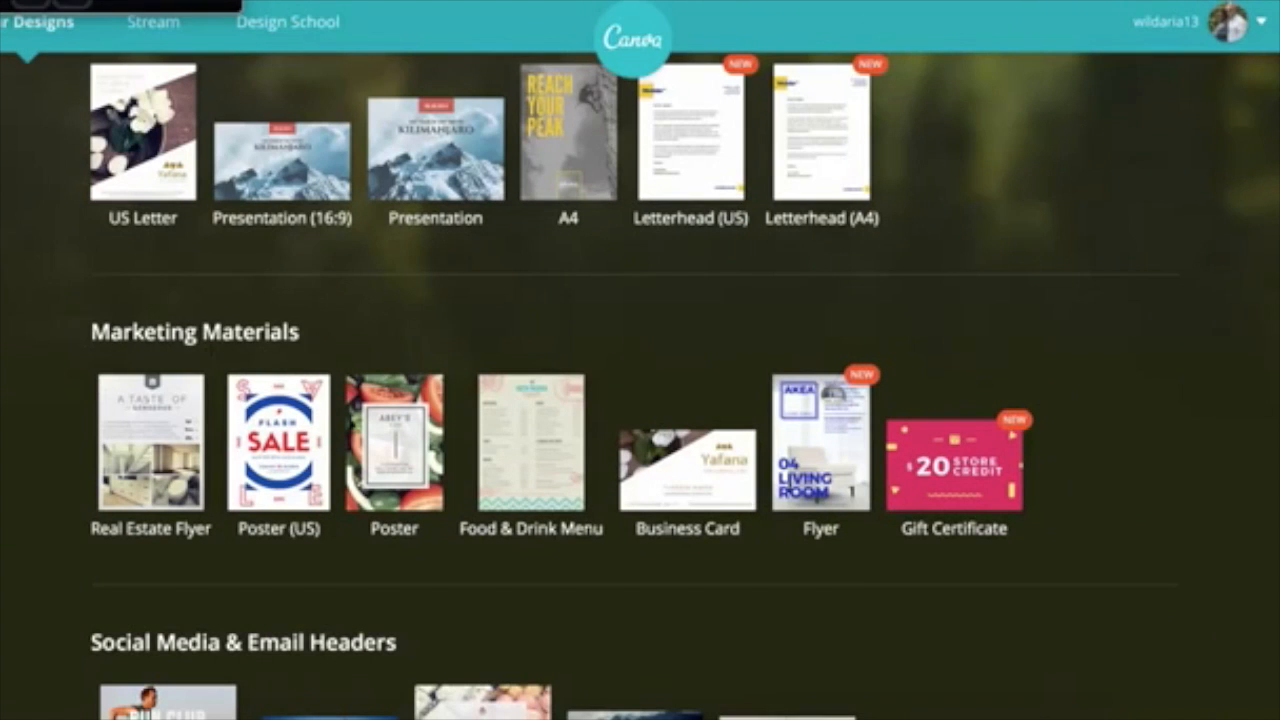
pyautogui.scroll(-1, 631, 334)
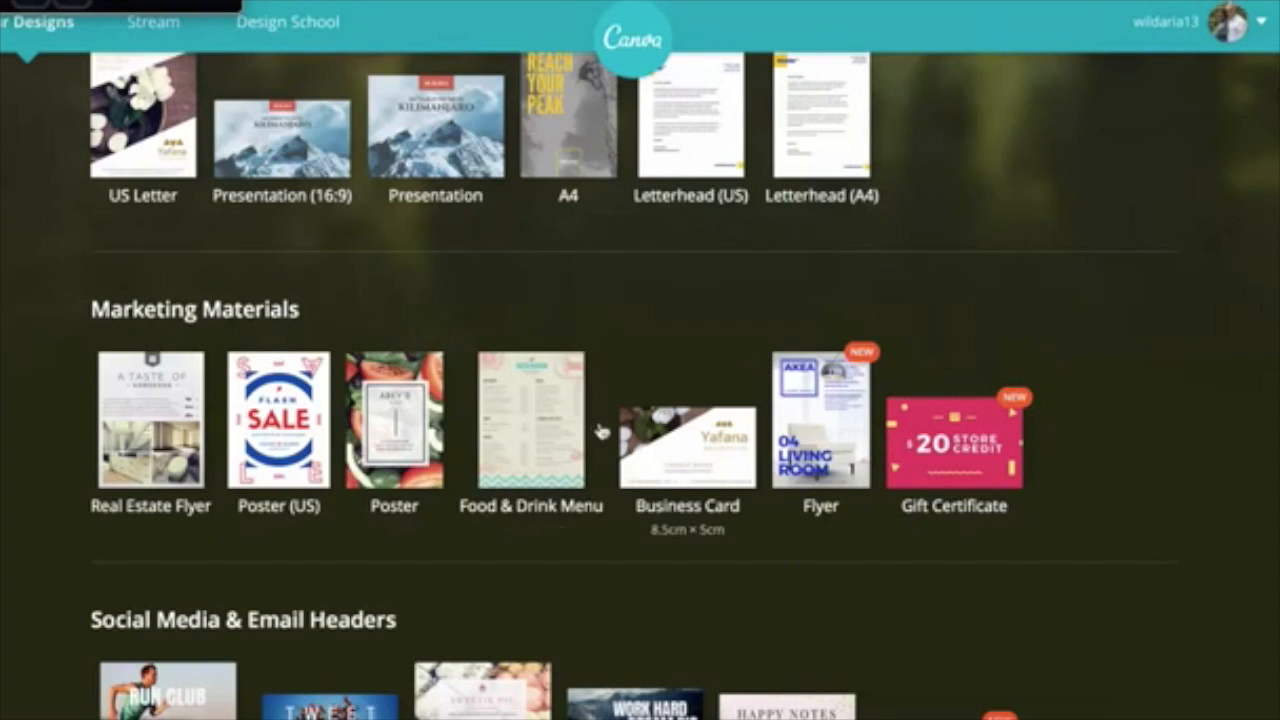
pyautogui.scroll(-1, 600, 434)
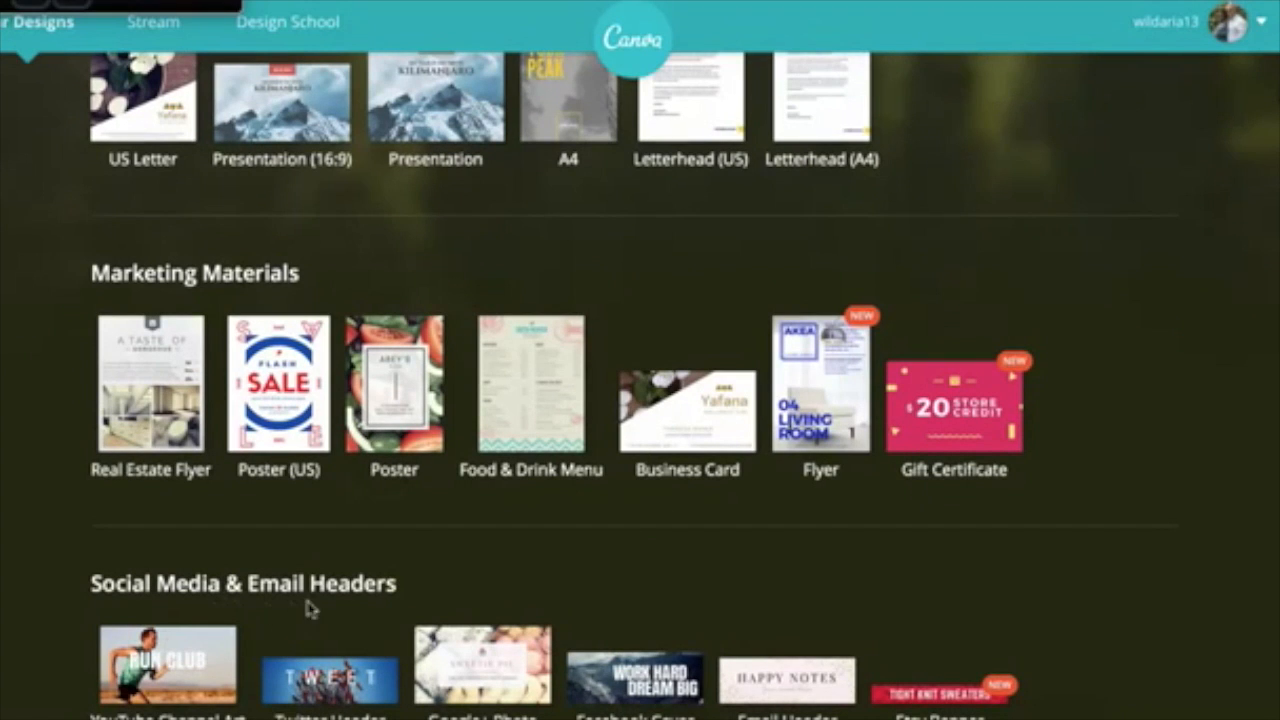
pyautogui.scroll(-4, 503, 534)
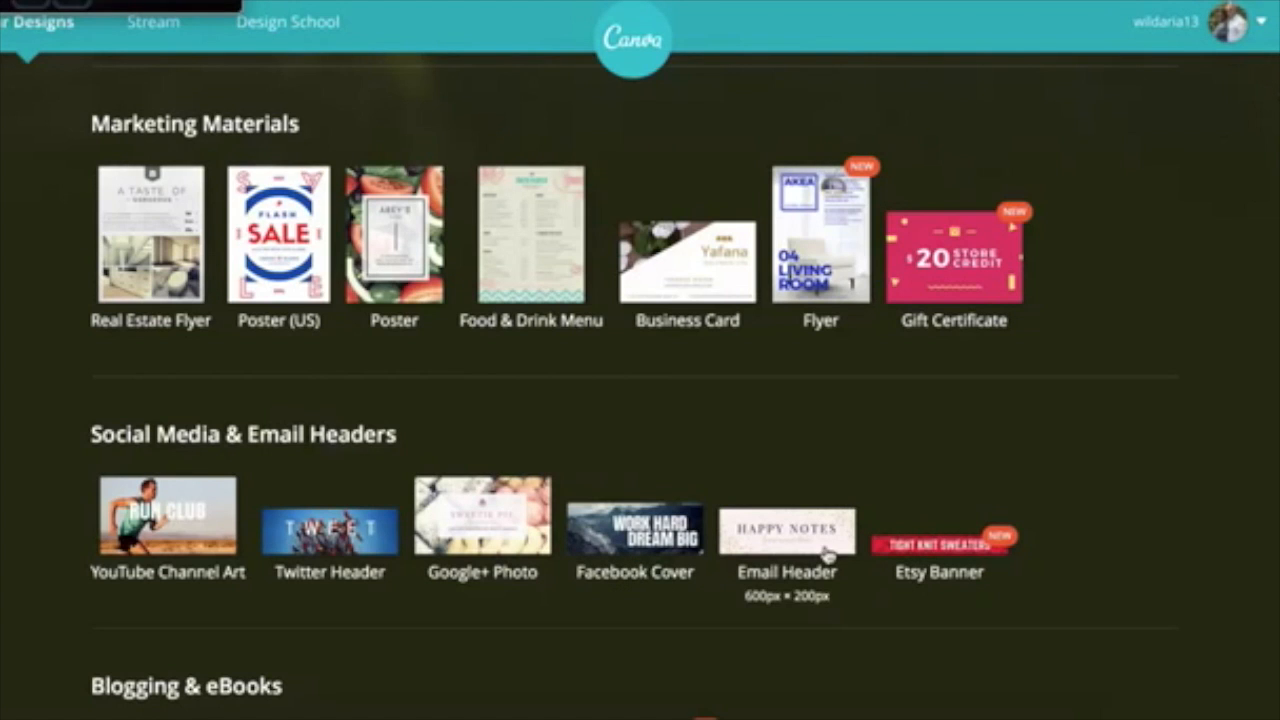
pyautogui.scroll(-1, 826, 556)
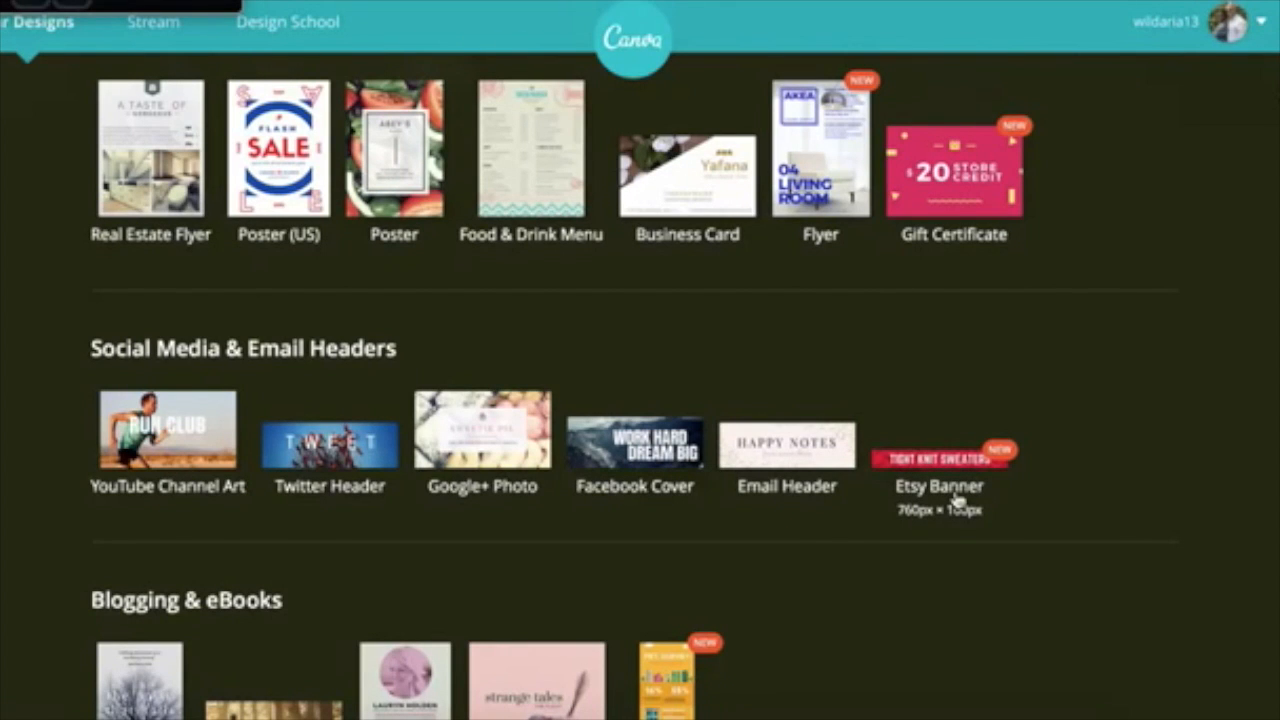
pyautogui.scroll(-2, 617, 471)
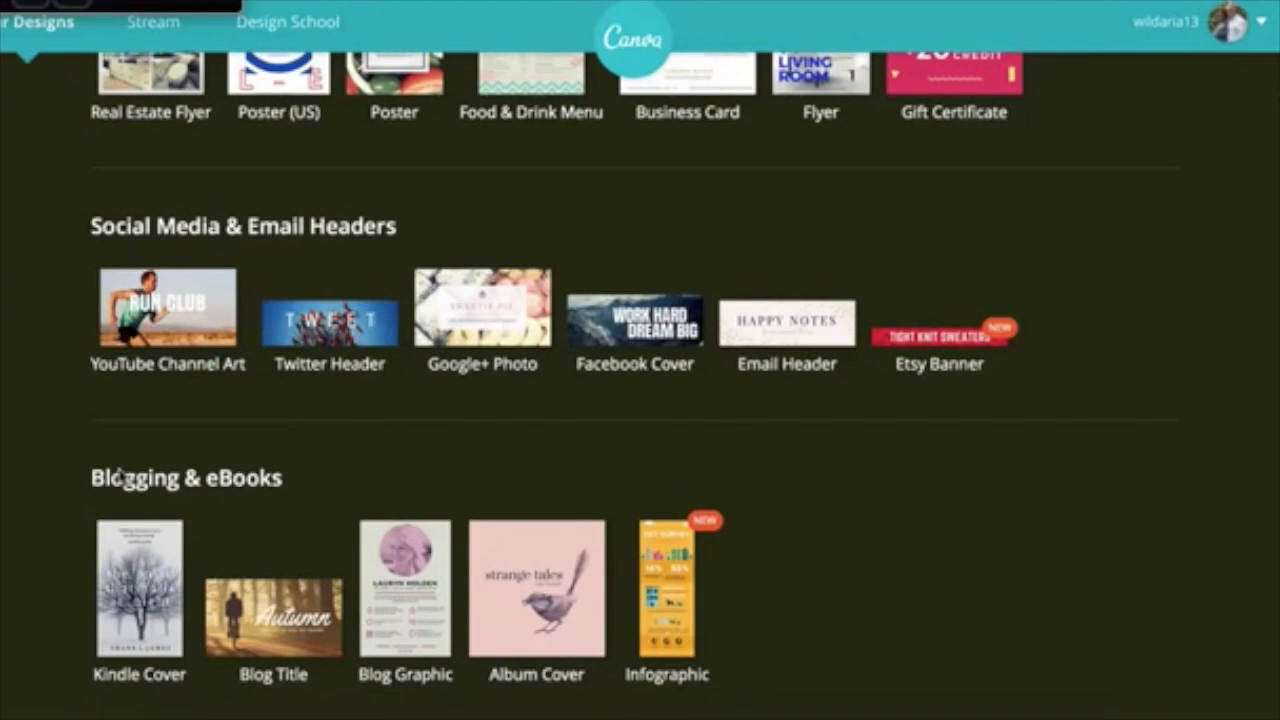
pyautogui.scroll(-1, 357, 520)
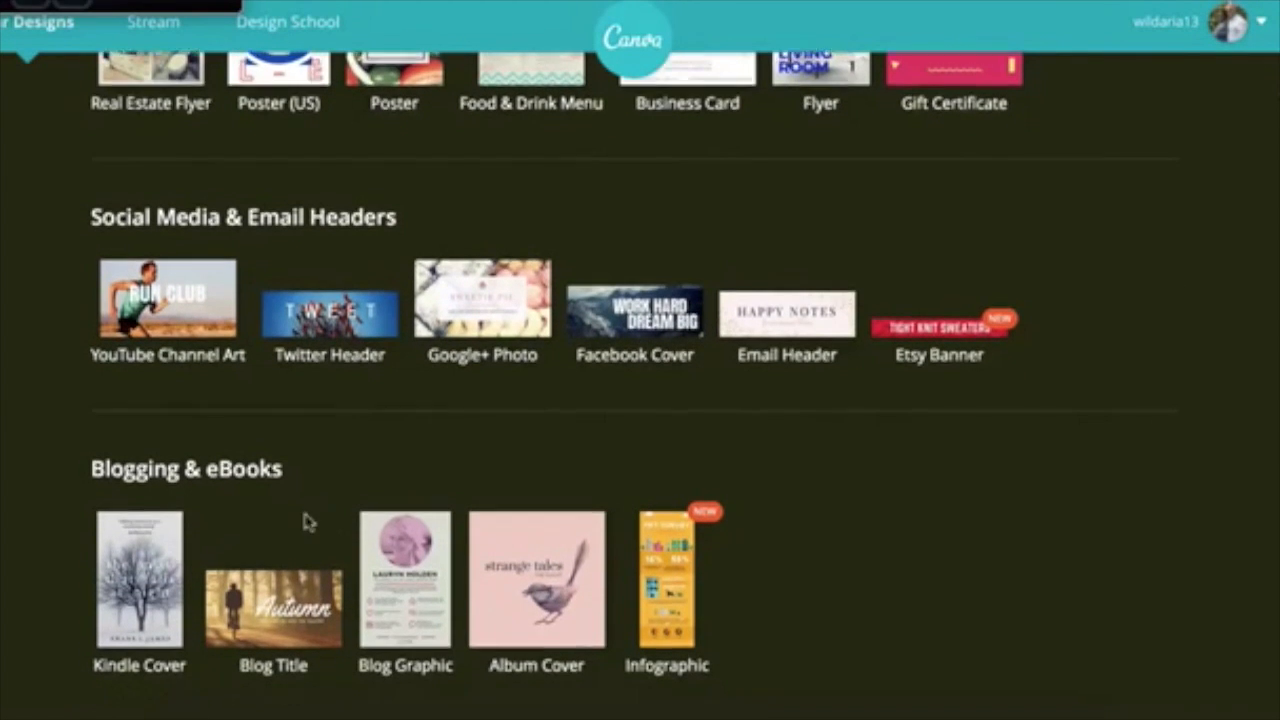
pyautogui.scroll(-1, 306, 520)
pyautogui.scroll(-3, 383, 522)
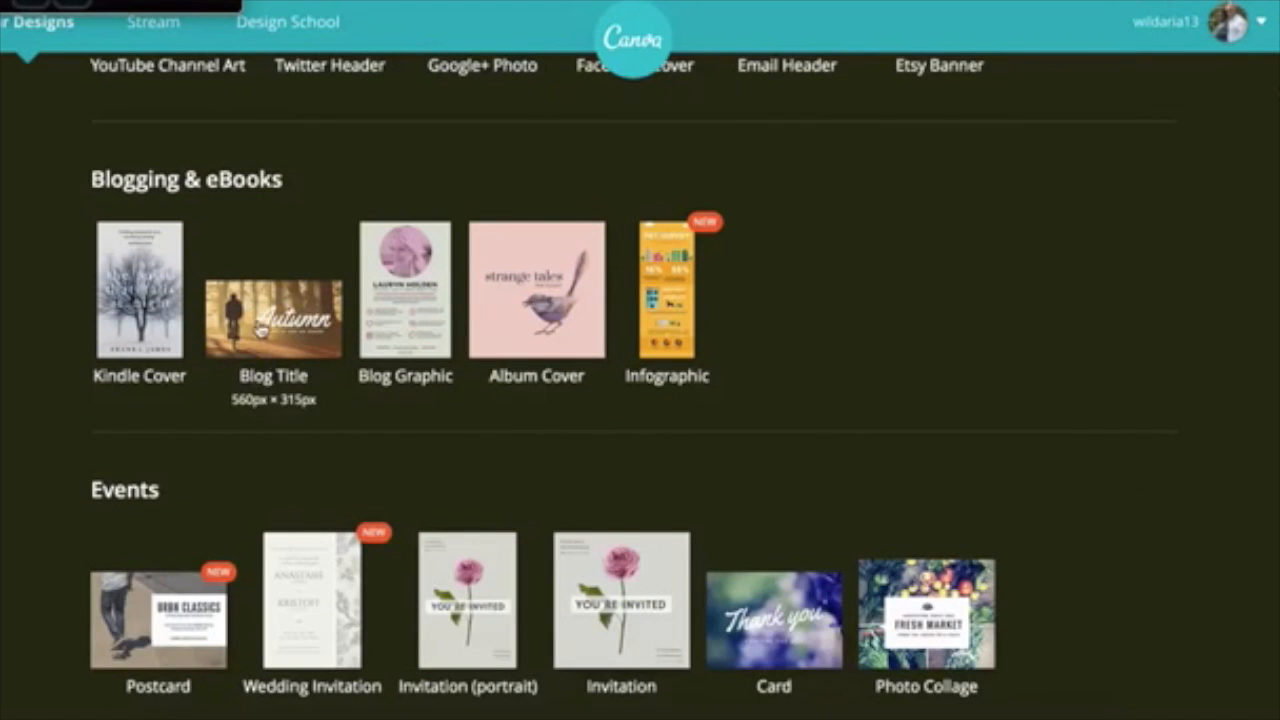
pyautogui.scroll(-2, 857, 443)
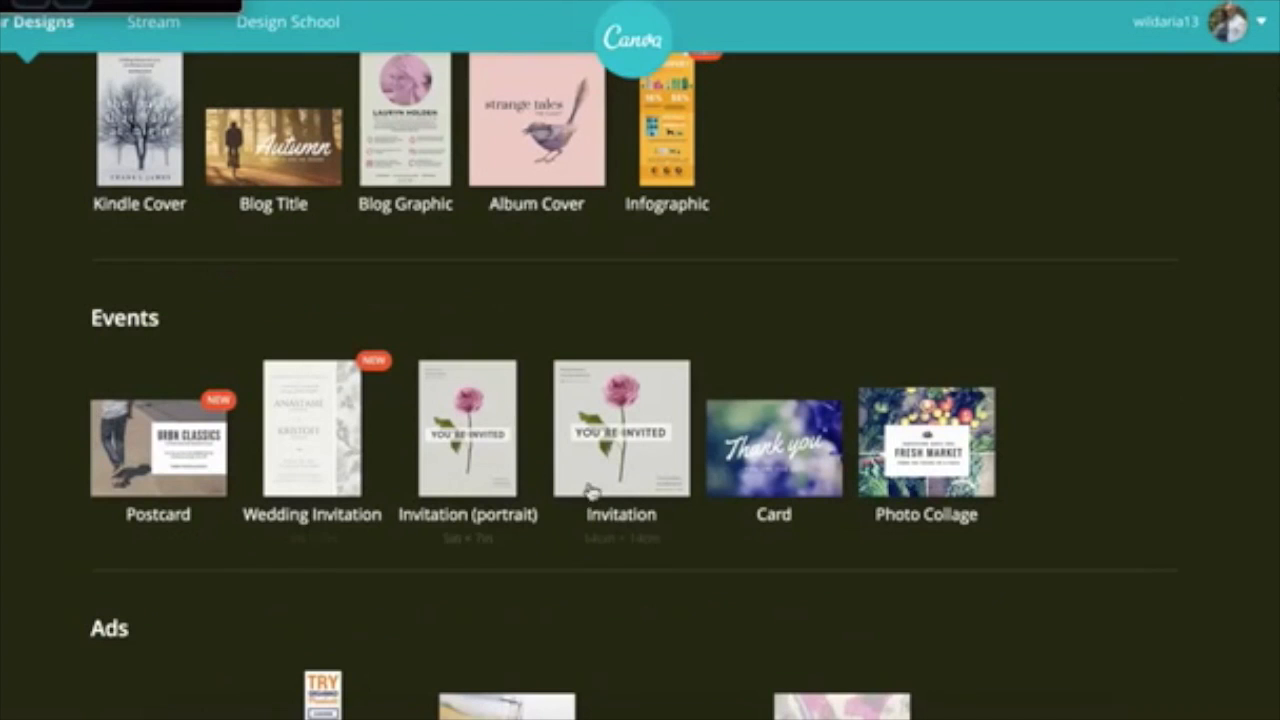
pyautogui.scroll(-1, 446, 474)
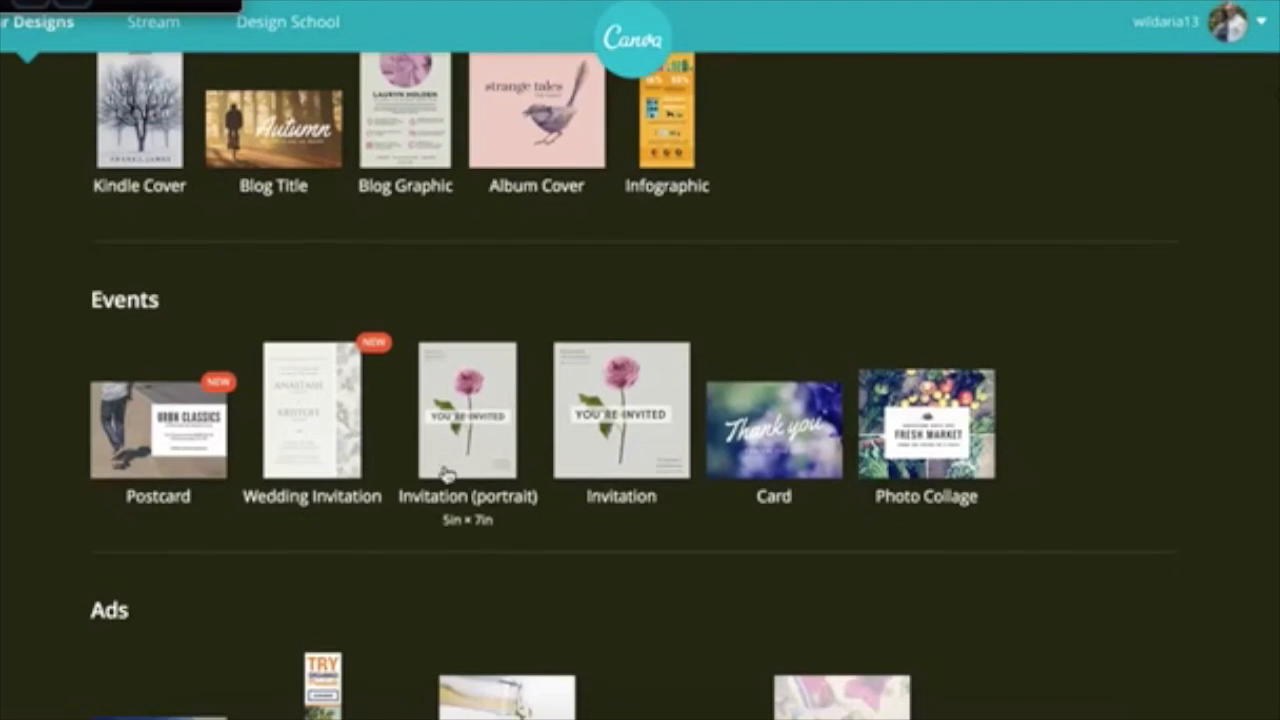
pyautogui.scroll(-1, 460, 486)
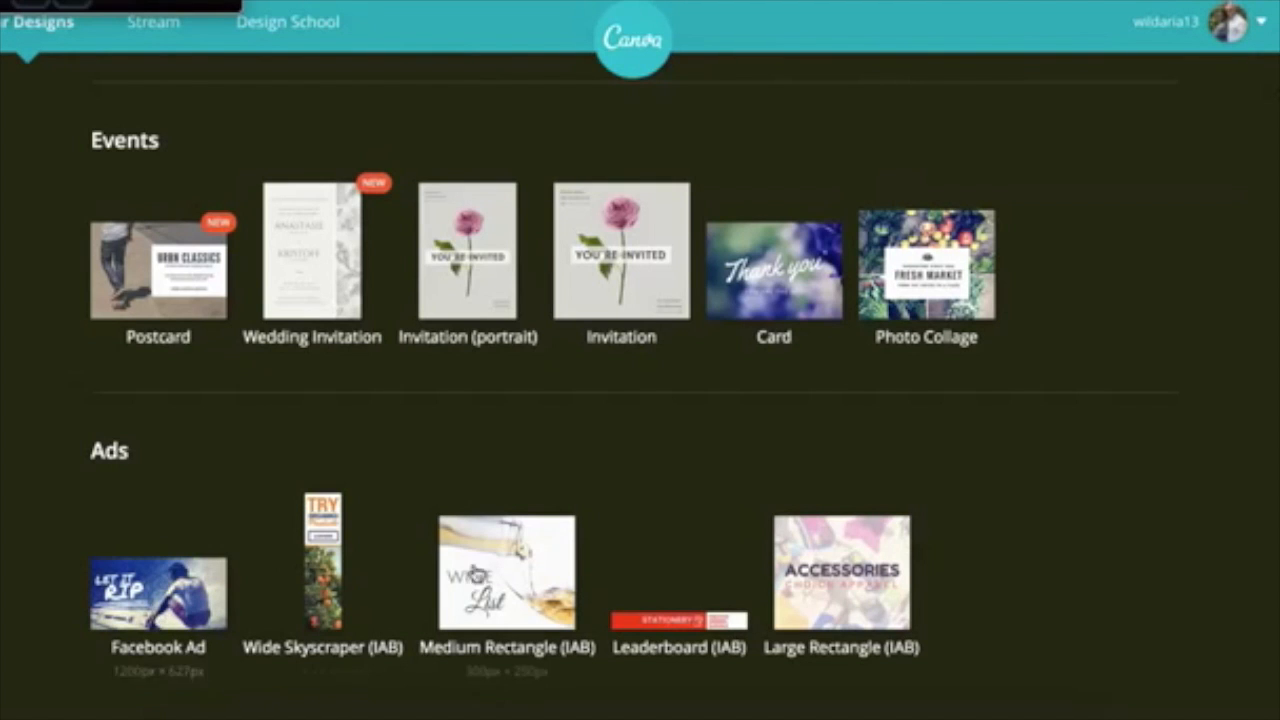
# - Start a new 560px × 315px Blog Title design from the Blogging & eBooks category
pyautogui.scroll(15, 797, 546)
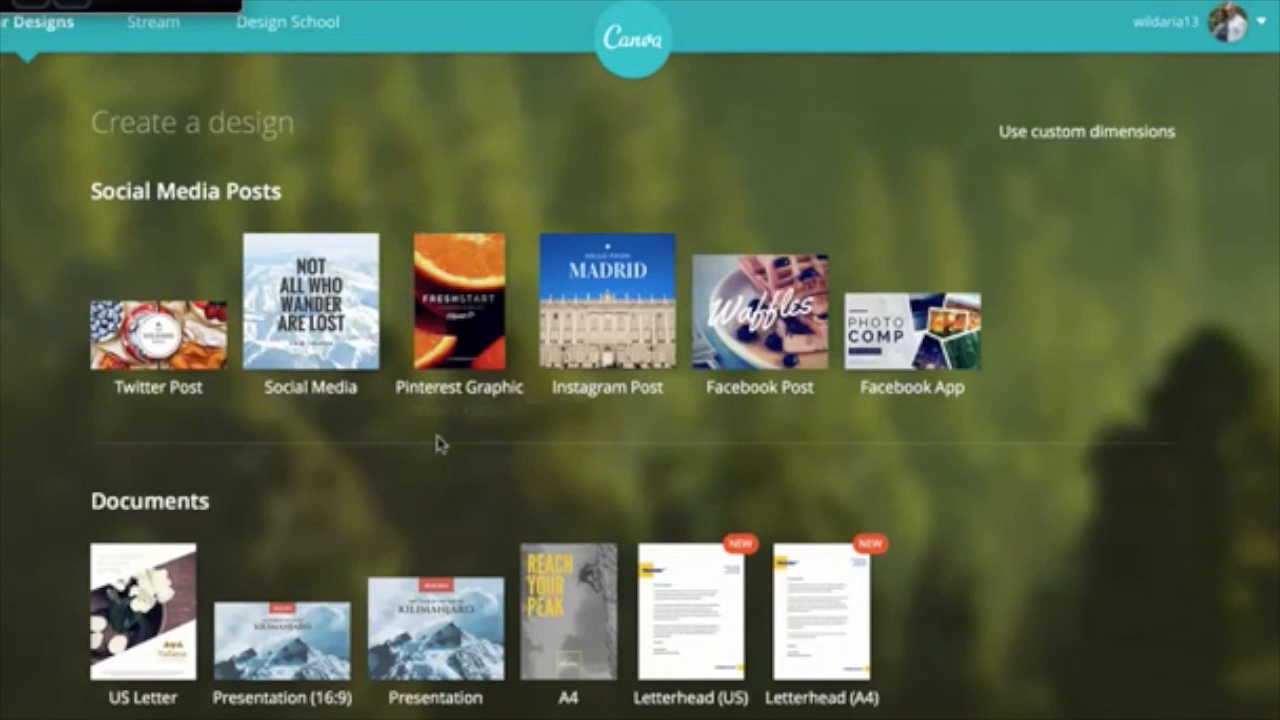
pyautogui.scroll(-6, 376, 412)
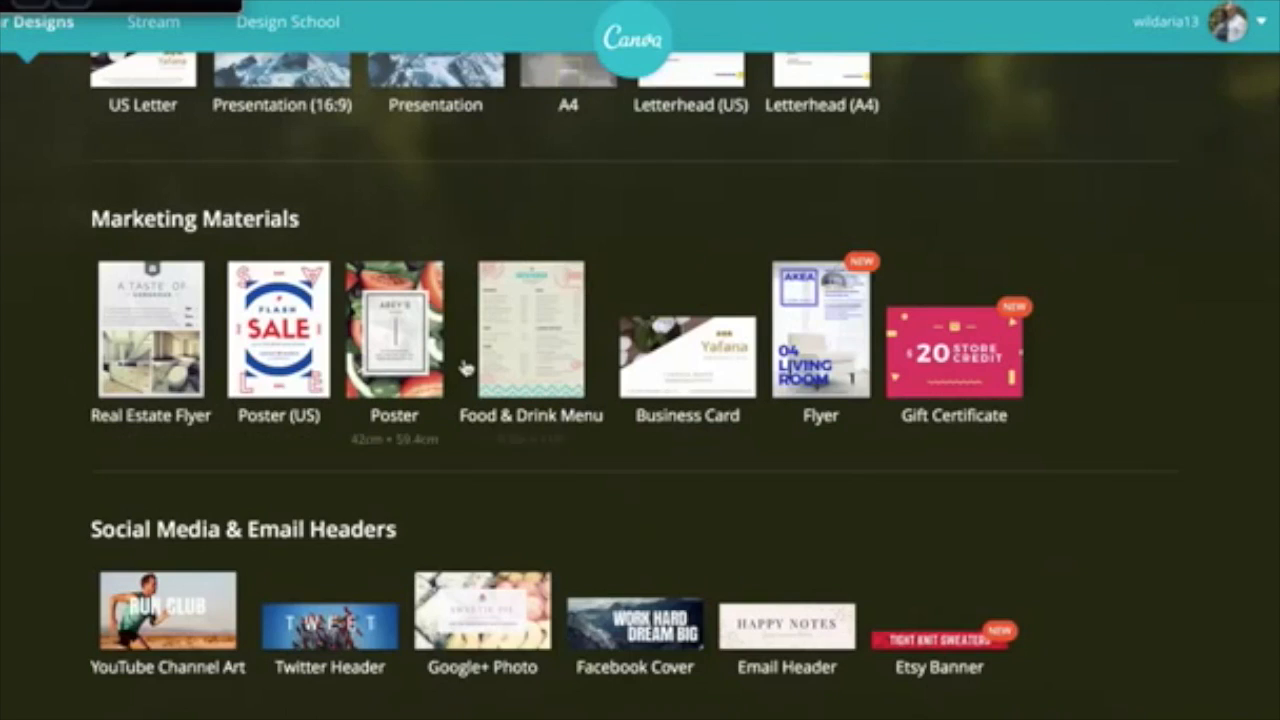
pyautogui.scroll(-3, 463, 368)
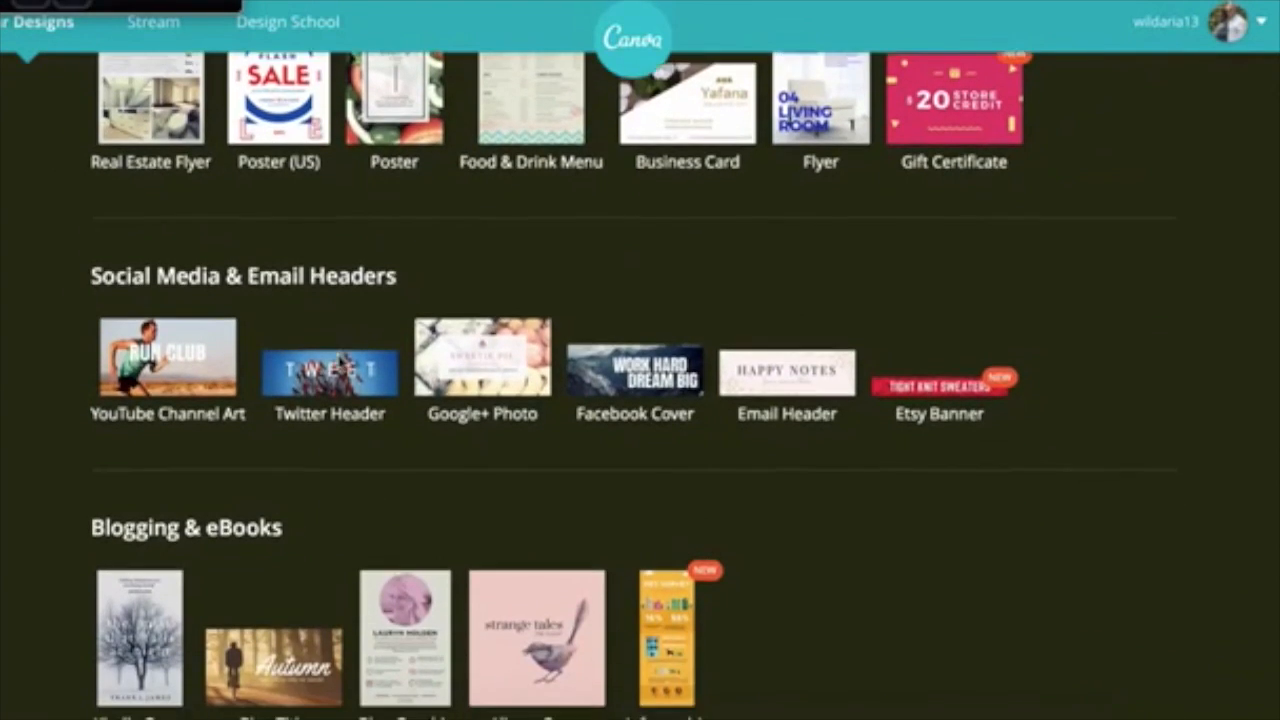
pyautogui.scroll(-3, 483, 400)
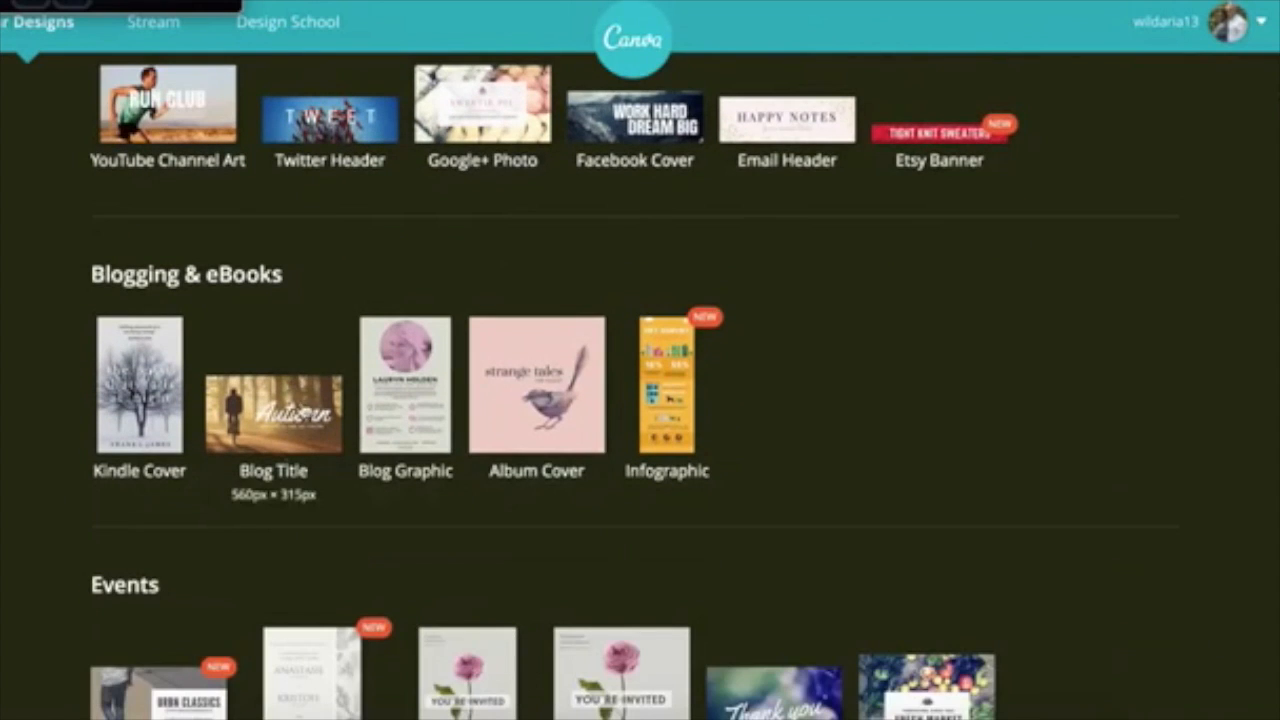
pyautogui.click(363, 436)
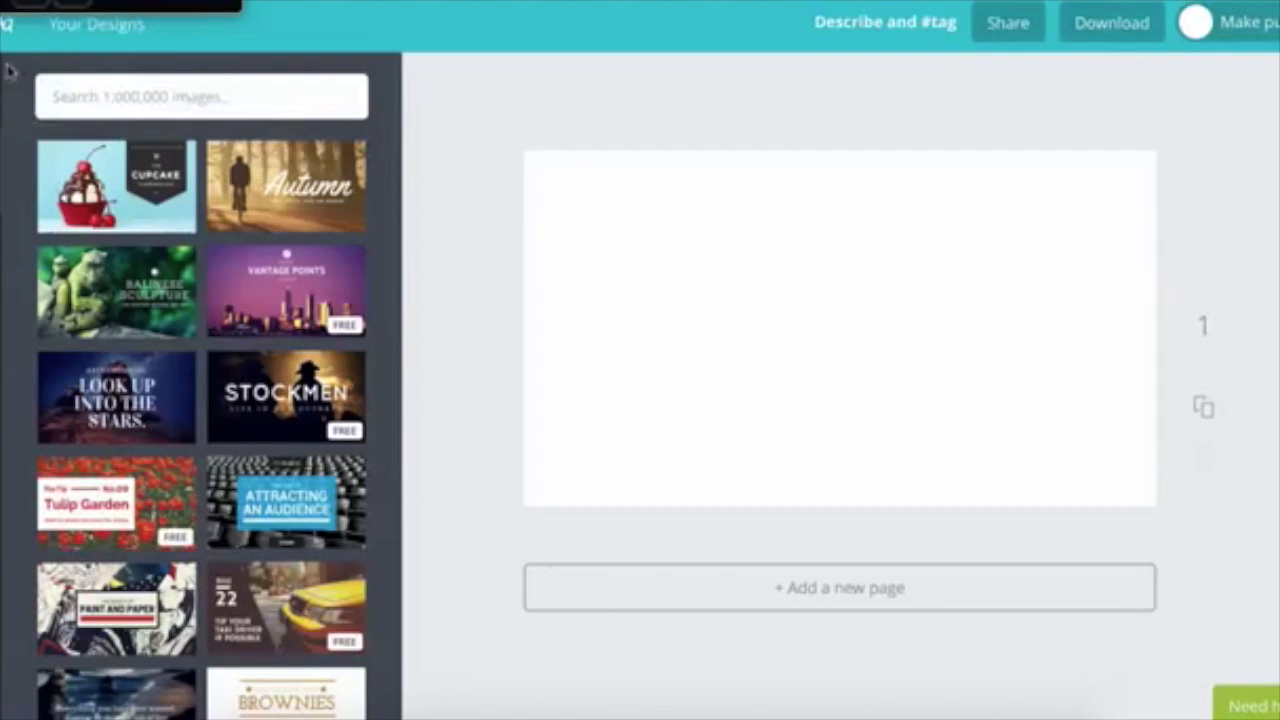
# - Search the design elements for "Leaders"
pyautogui.click(4, 190)
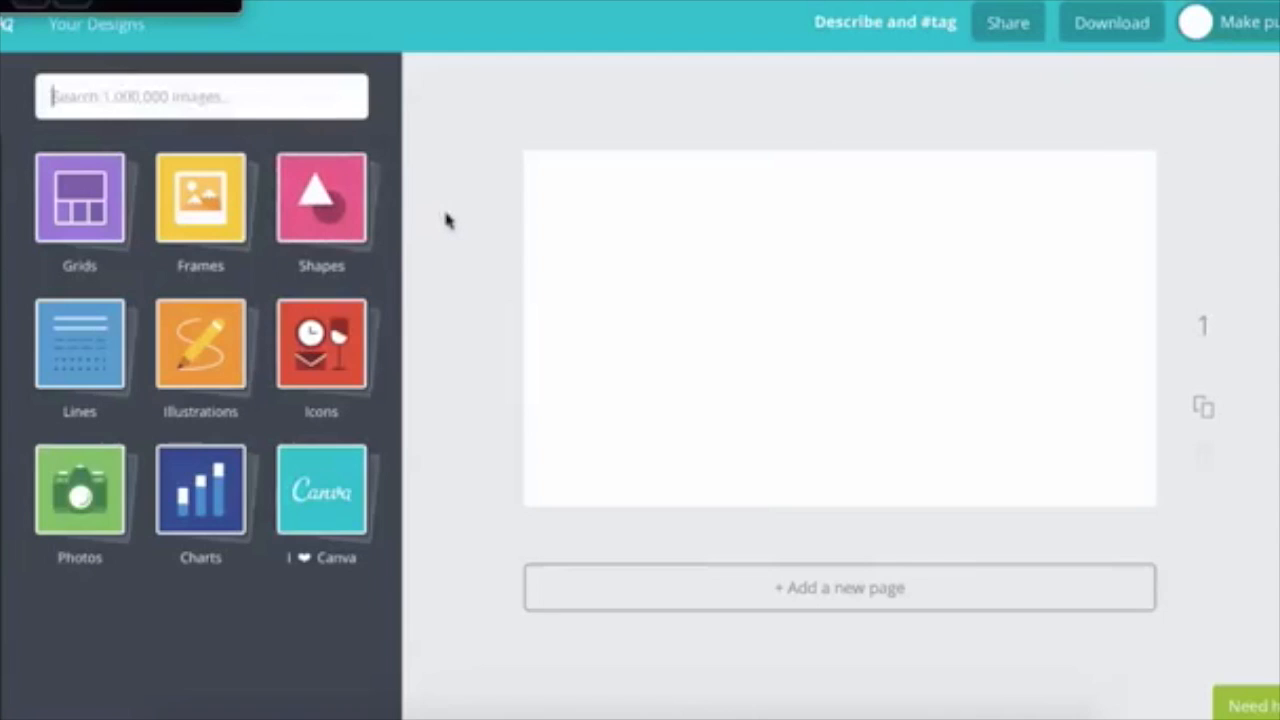
pyautogui.write('l')
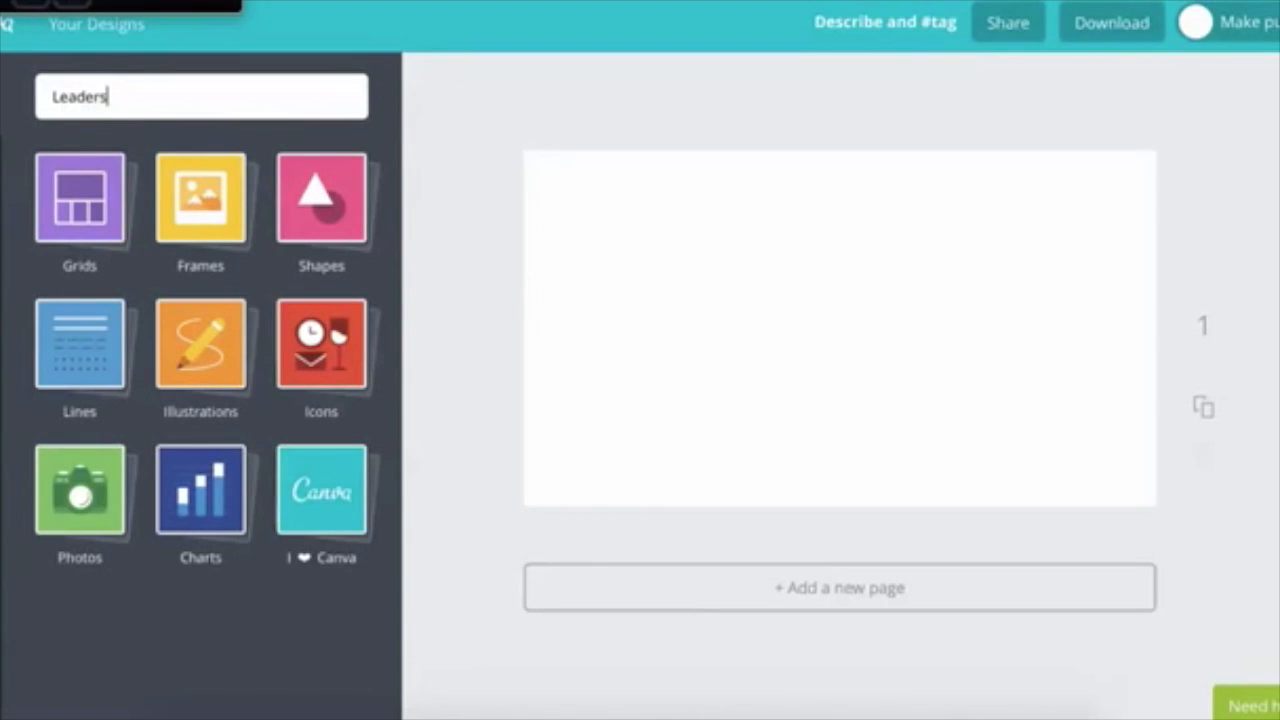
pyautogui.write('eaders')
pyautogui.press('Return')
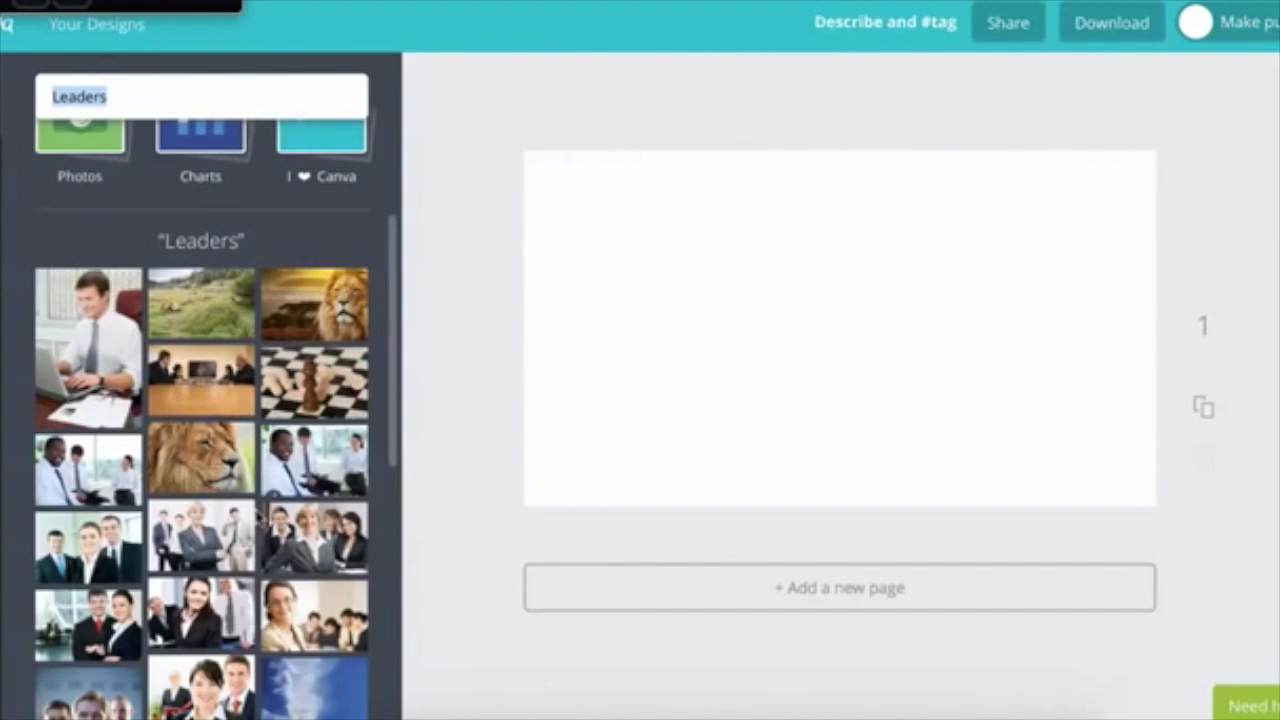
# - Look through the "Leaders" image results for a picture suited to the blog title
pyautogui.scroll(-5, 258, 517)
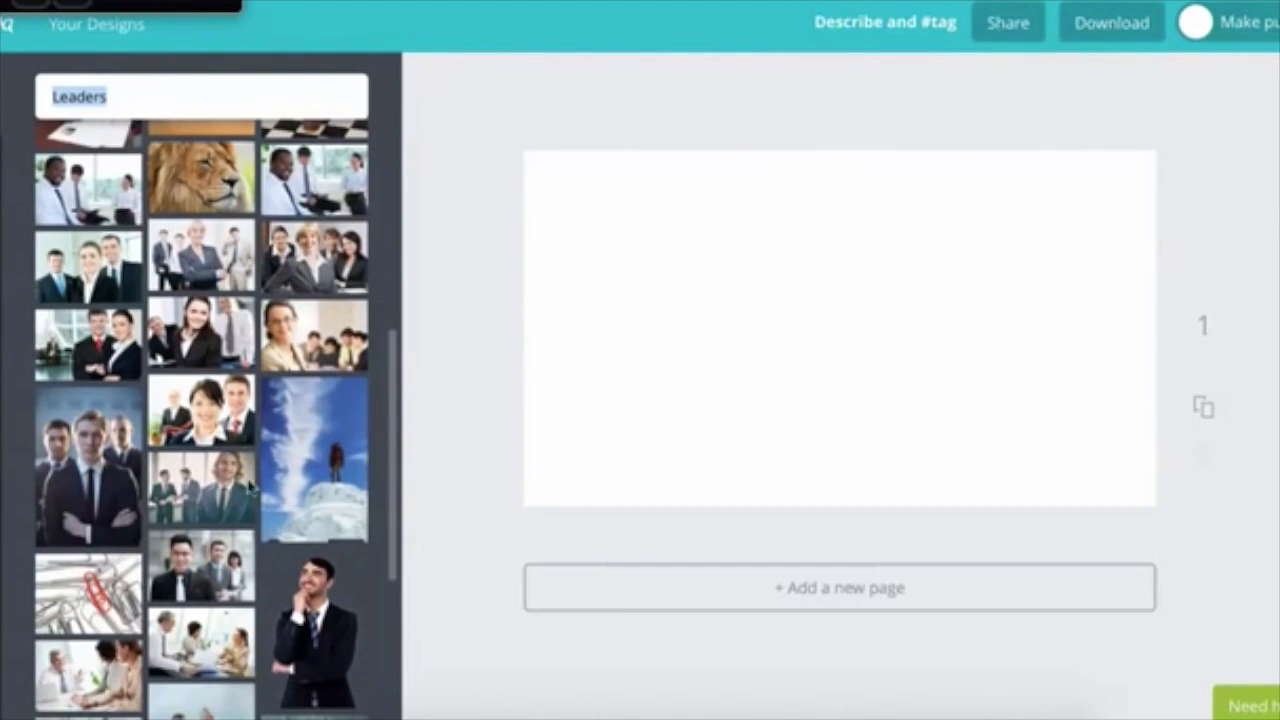
pyautogui.scroll(-5, 234, 440)
pyautogui.scroll(-5, 232, 503)
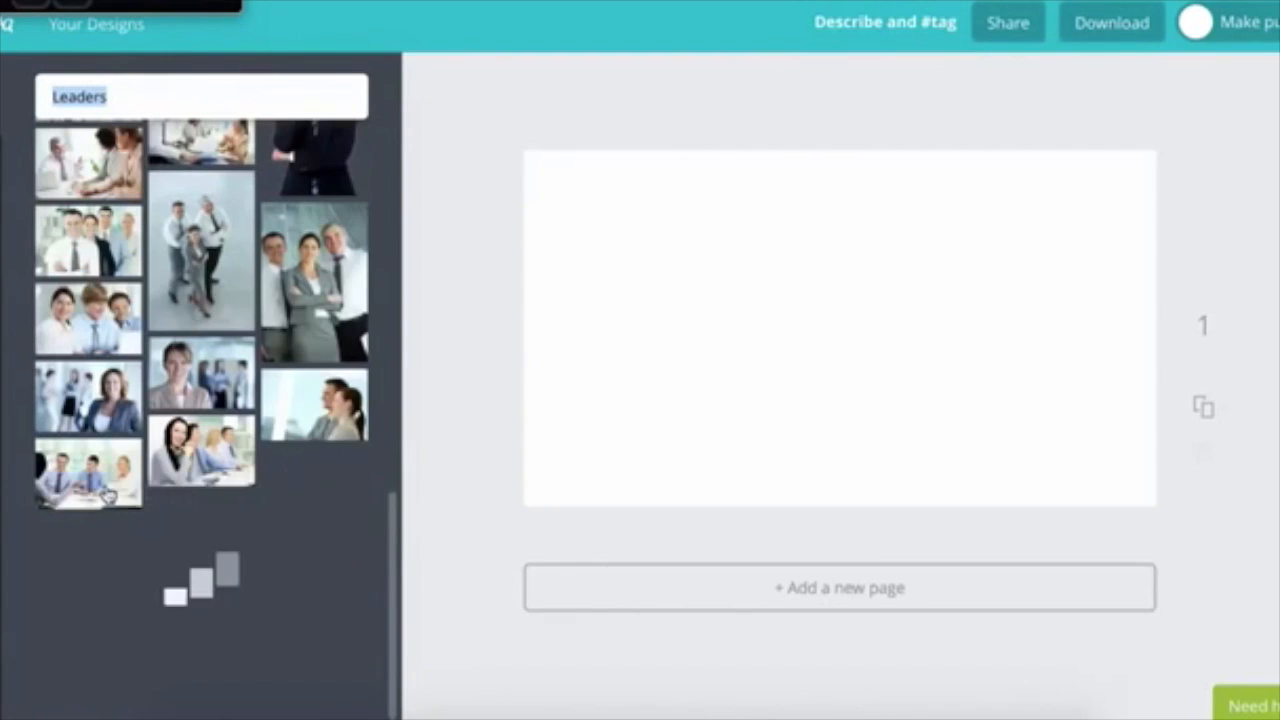
pyautogui.scroll(-2, 220, 345)
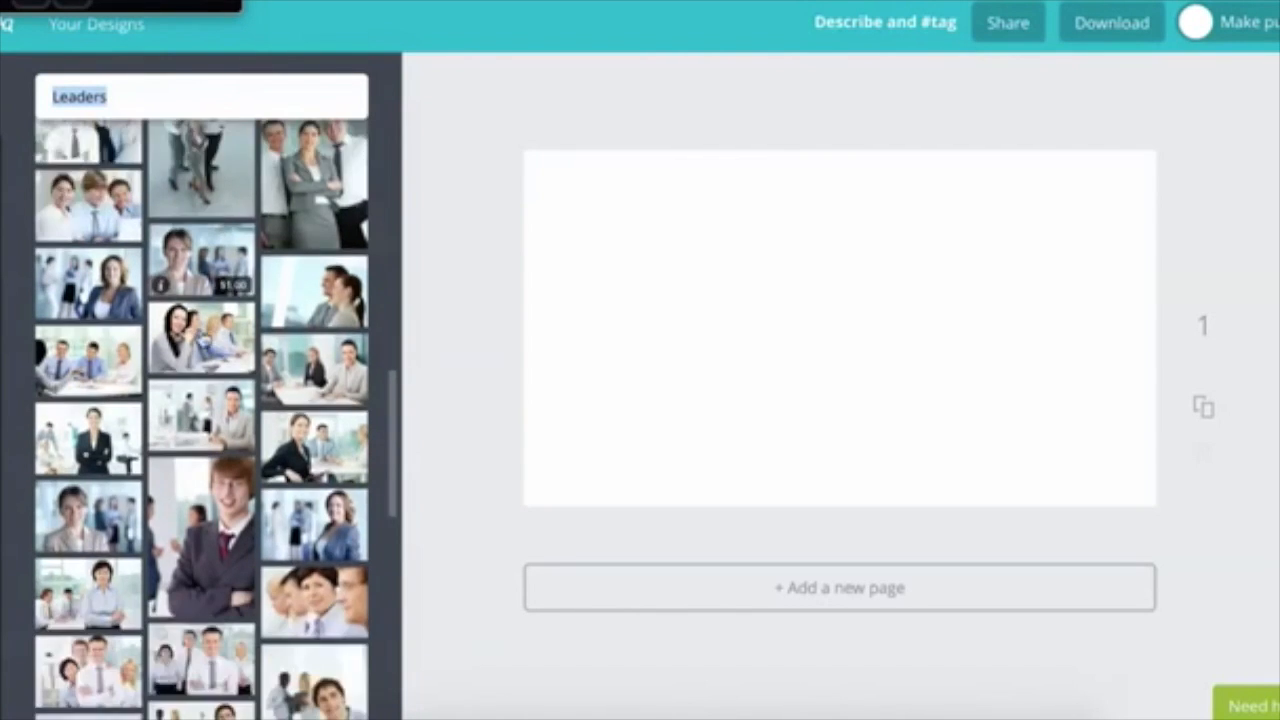
pyautogui.scroll(-3, 202, 418)
pyautogui.scroll(-5, 202, 418)
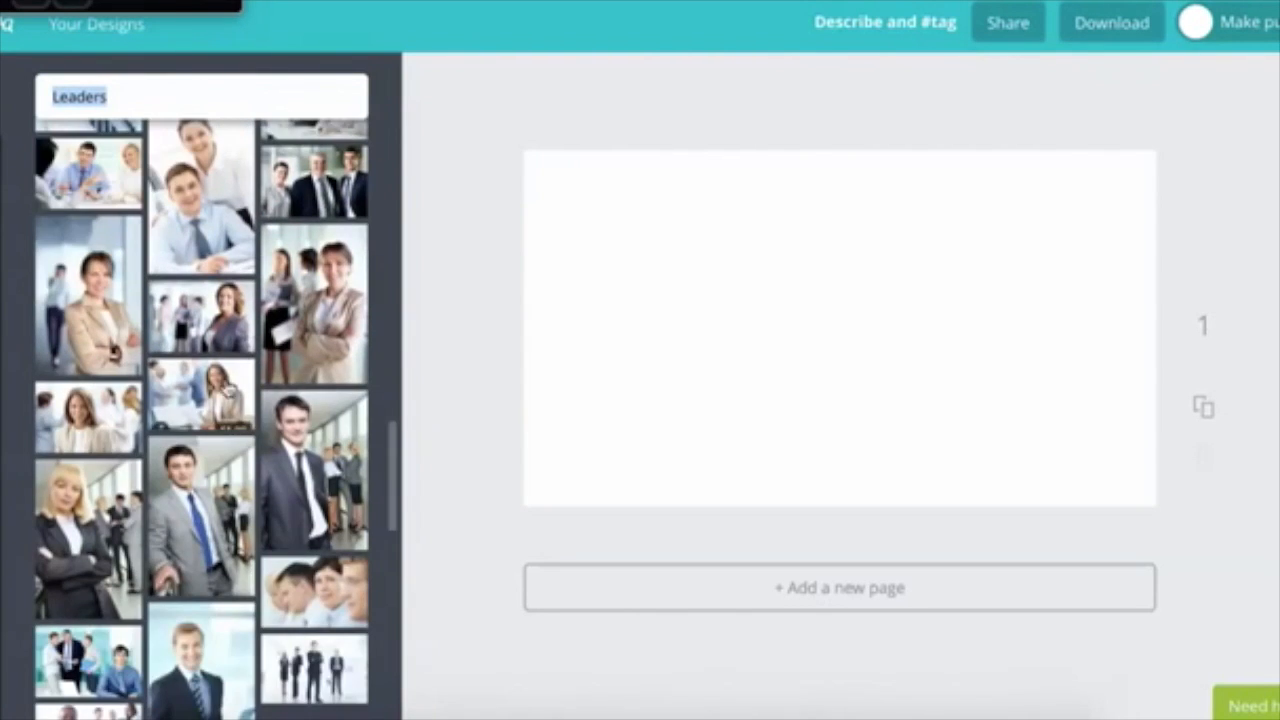
pyautogui.scroll(-10, 202, 418)
pyautogui.scroll(-10, 202, 418)
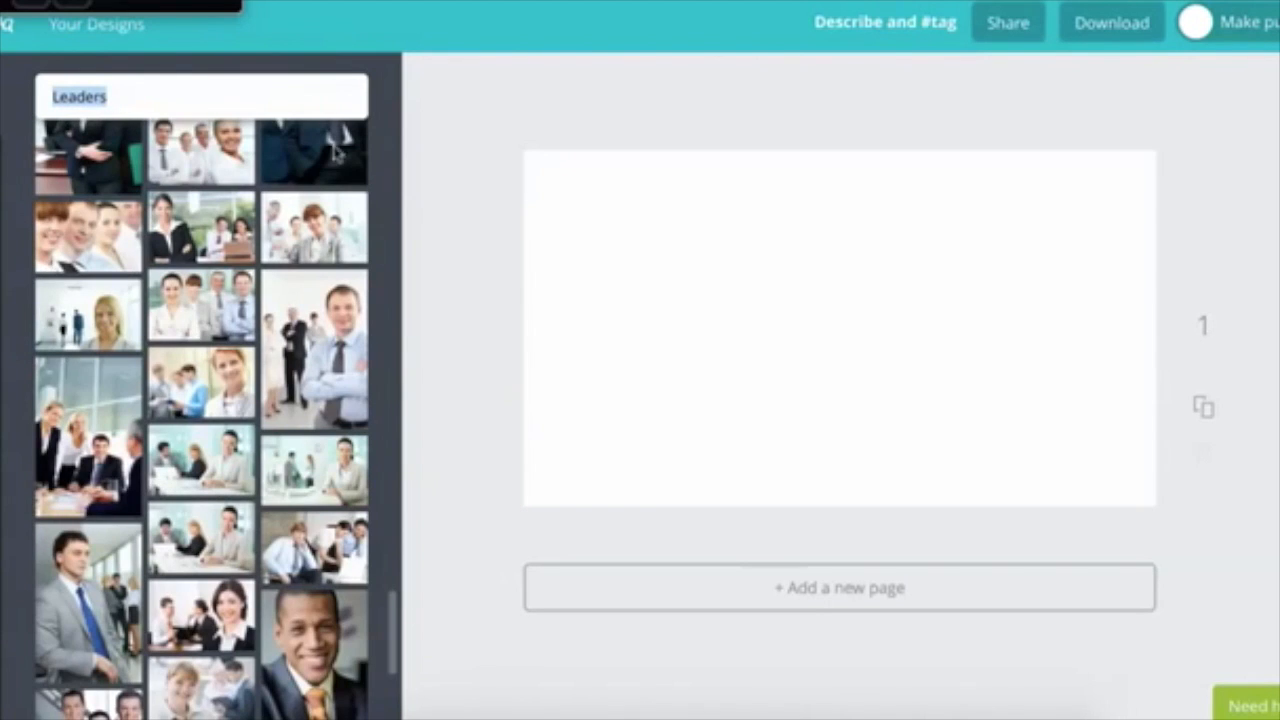
pyautogui.scroll(-2, 232, 645)
pyautogui.scroll(-5, 240, 568)
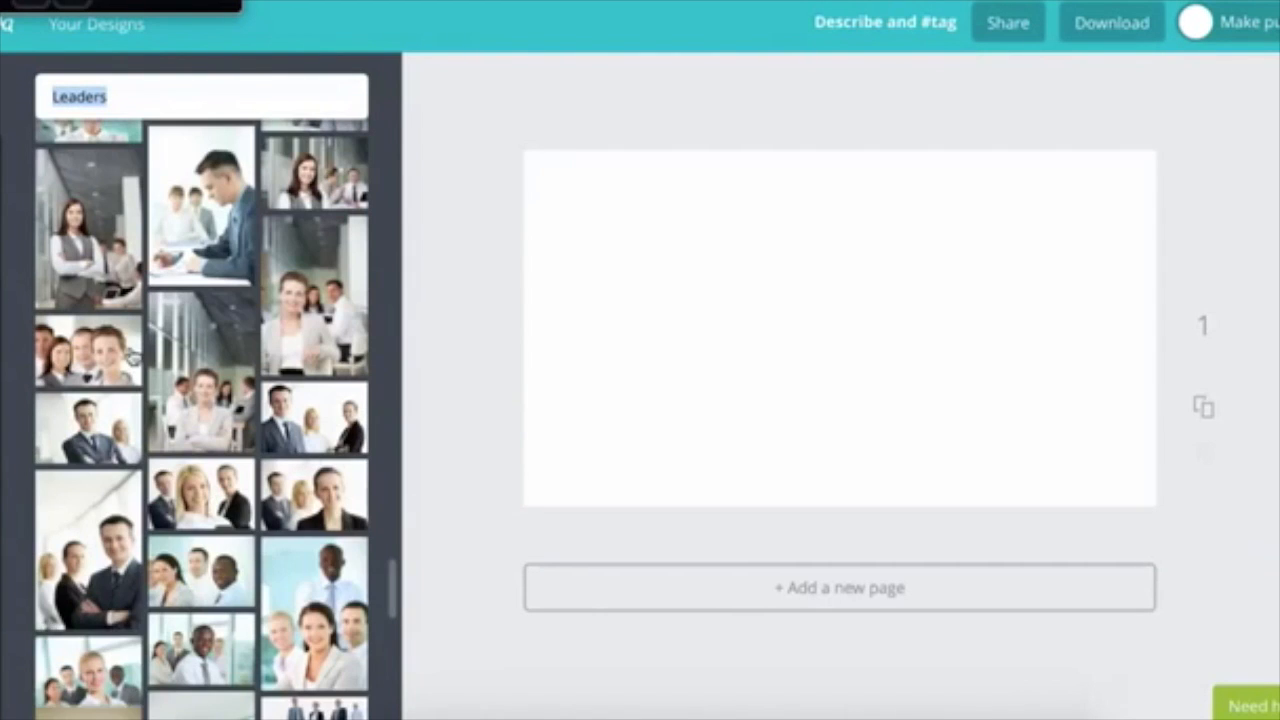
pyautogui.scroll(3, 166, 537)
pyautogui.scroll(6, 47, 556)
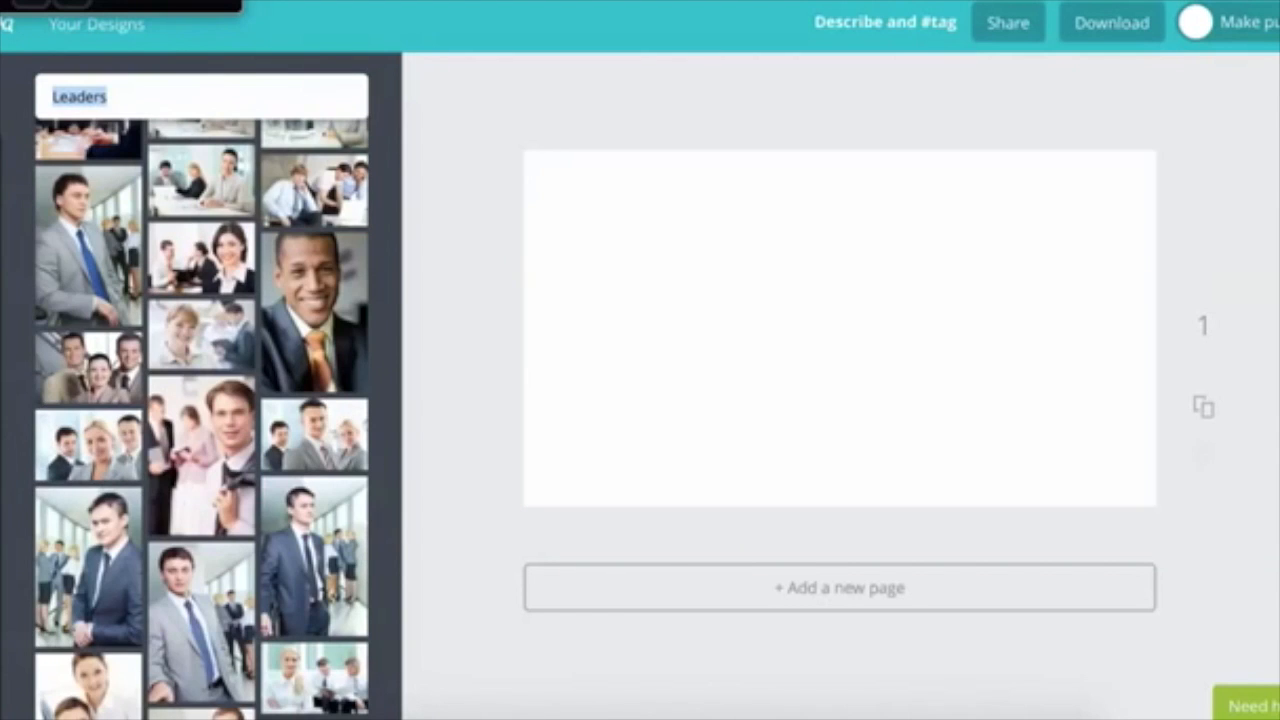
# - Show the uploaded images and look through the personal photos, call-to-action buttons, logos and backgrounds
pyautogui.click(2, 415)
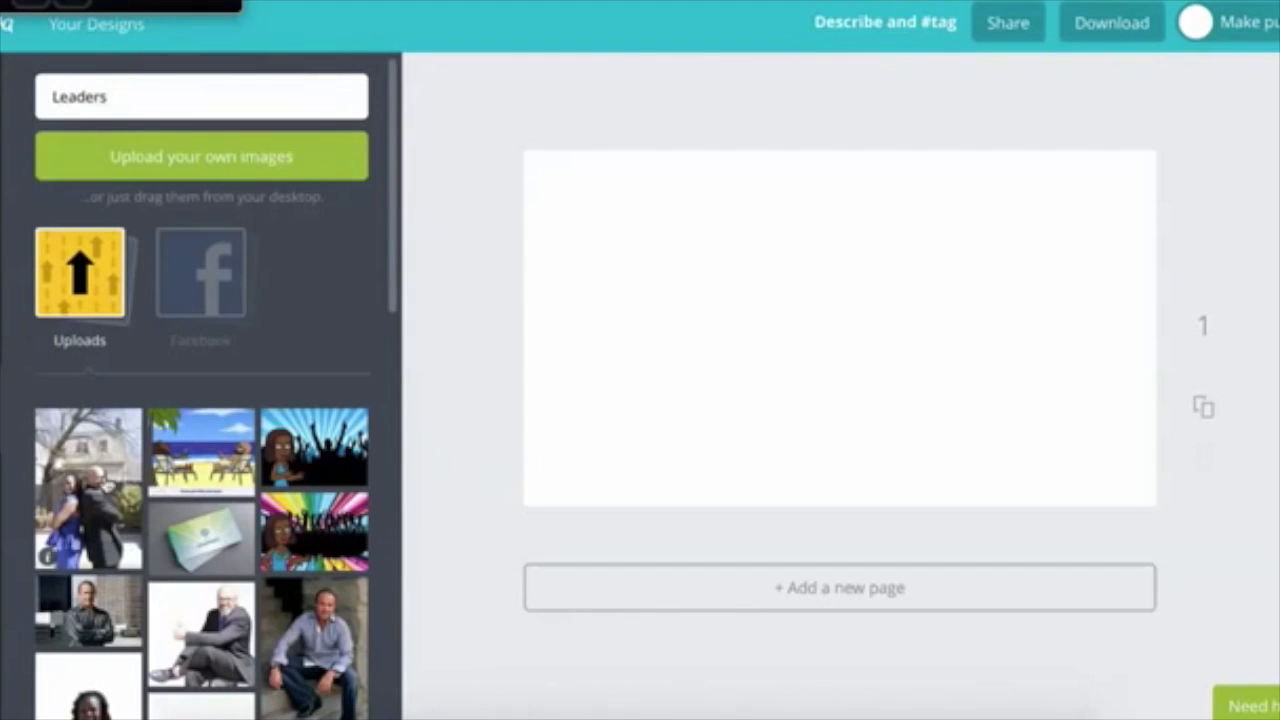
pyautogui.scroll(-3, 47, 556)
pyautogui.scroll(-2, 160, 440)
pyautogui.scroll(-10, 205, 494)
pyautogui.scroll(-6, 214, 502)
pyautogui.scroll(-5, 214, 502)
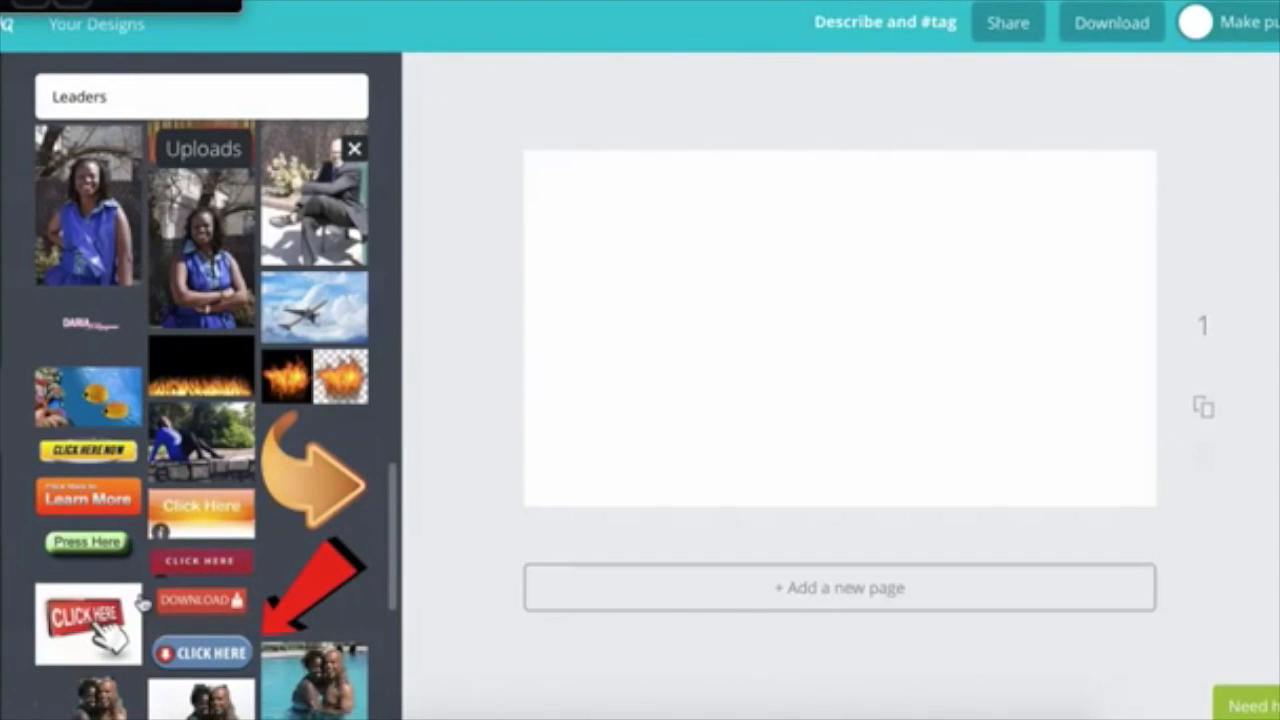
pyautogui.scroll(-8, 214, 502)
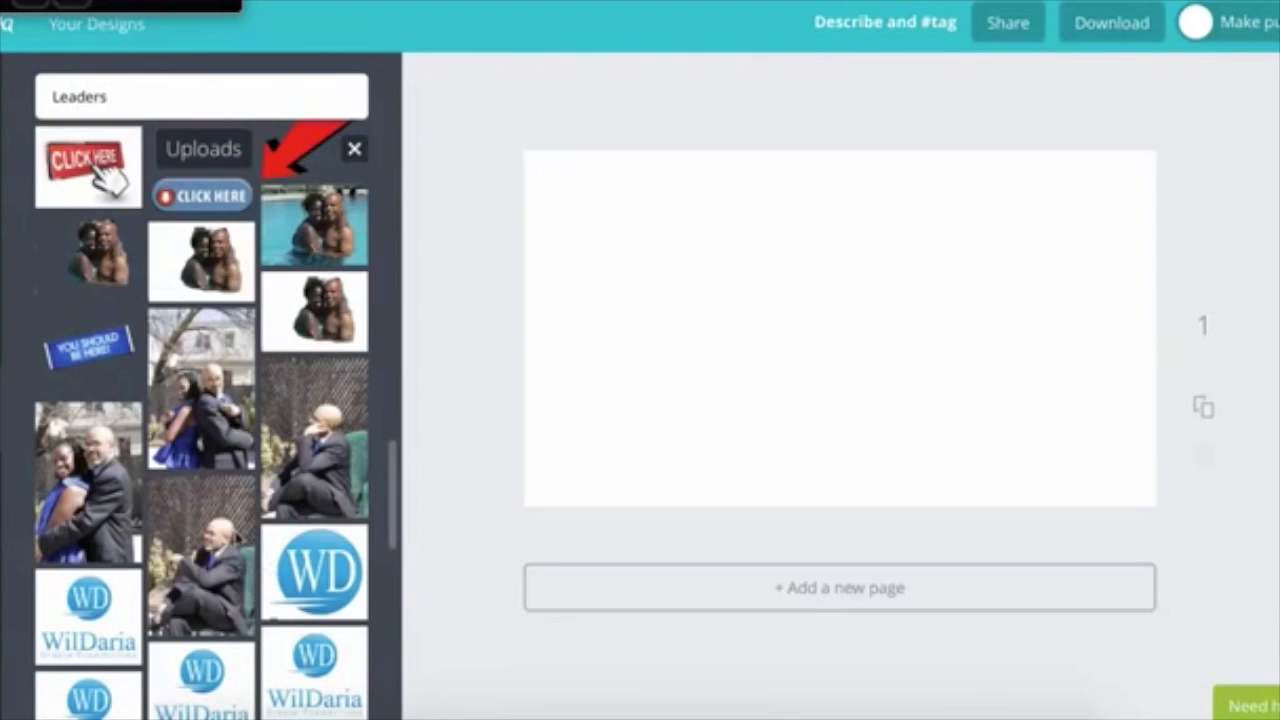
pyautogui.scroll(-10, 220, 535)
pyautogui.scroll(-5, 210, 535)
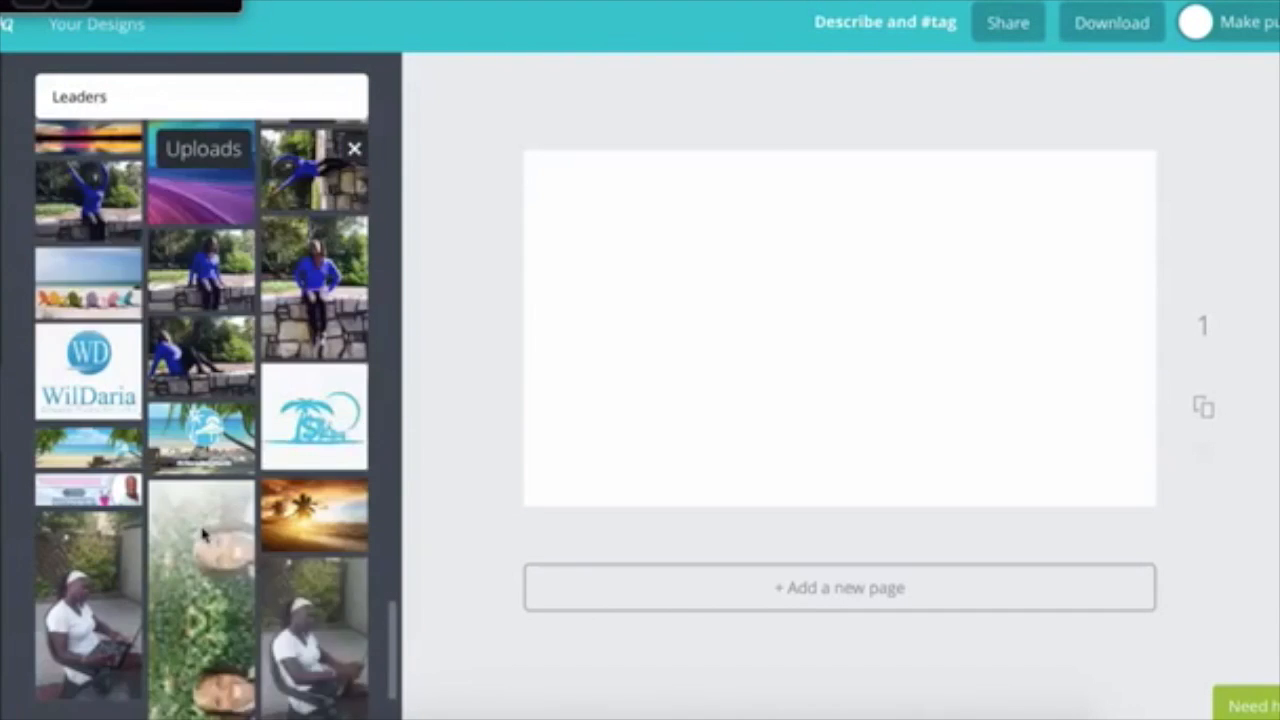
# - Look through the remaining uploaded photos and graphics
pyautogui.scroll(-2, 220, 541)
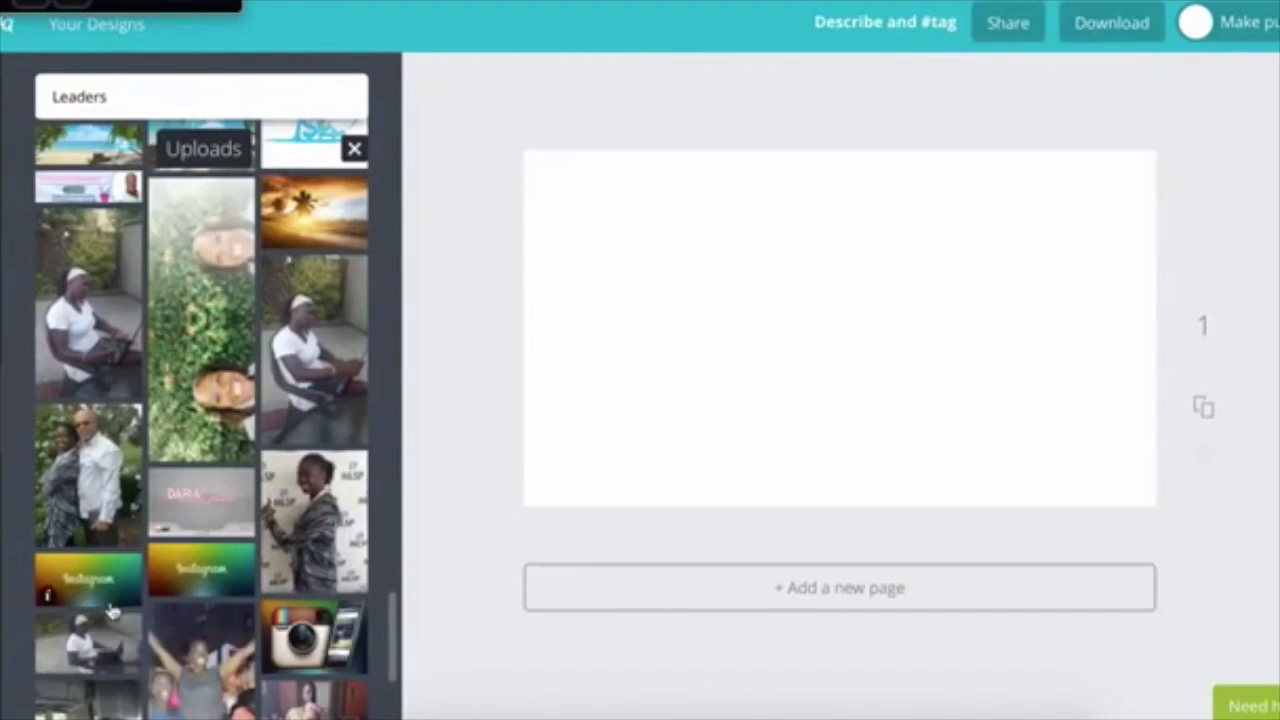
pyautogui.scroll(-3, 85, 598)
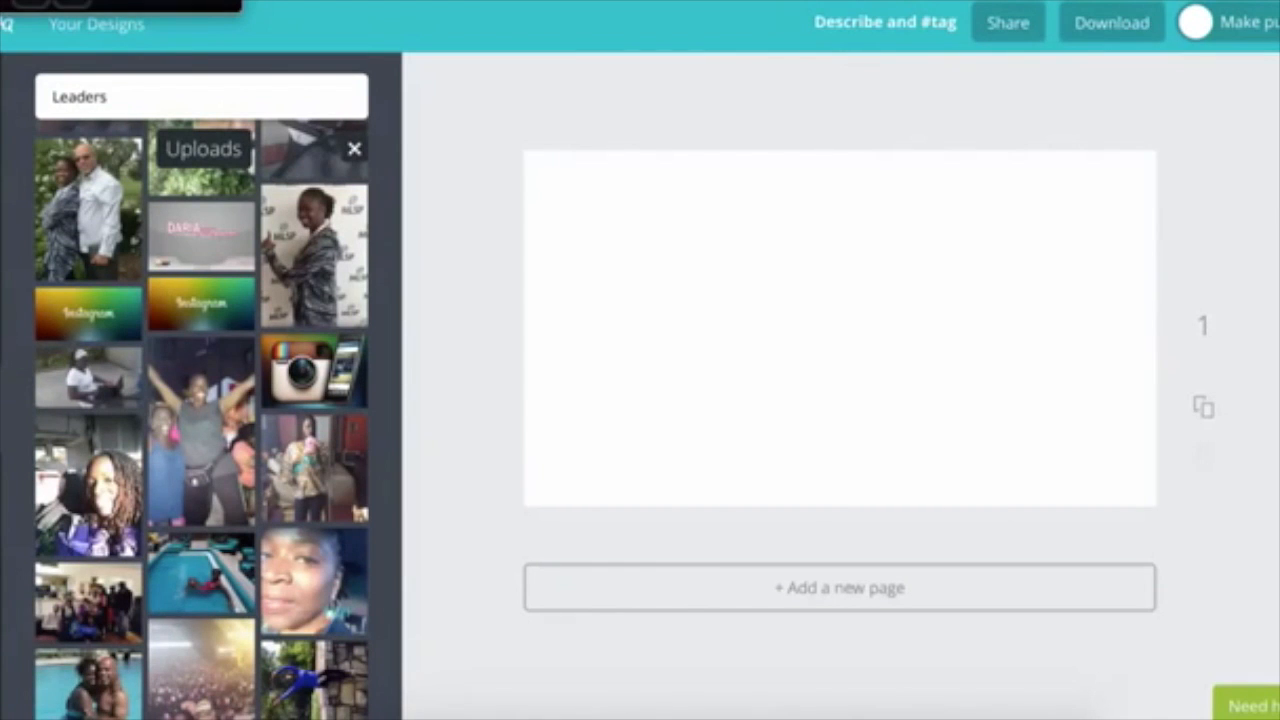
# - Browse the free and paid backgrounds and fill the blank page with the green weathered wood planks background
pyautogui.click(2, 335)
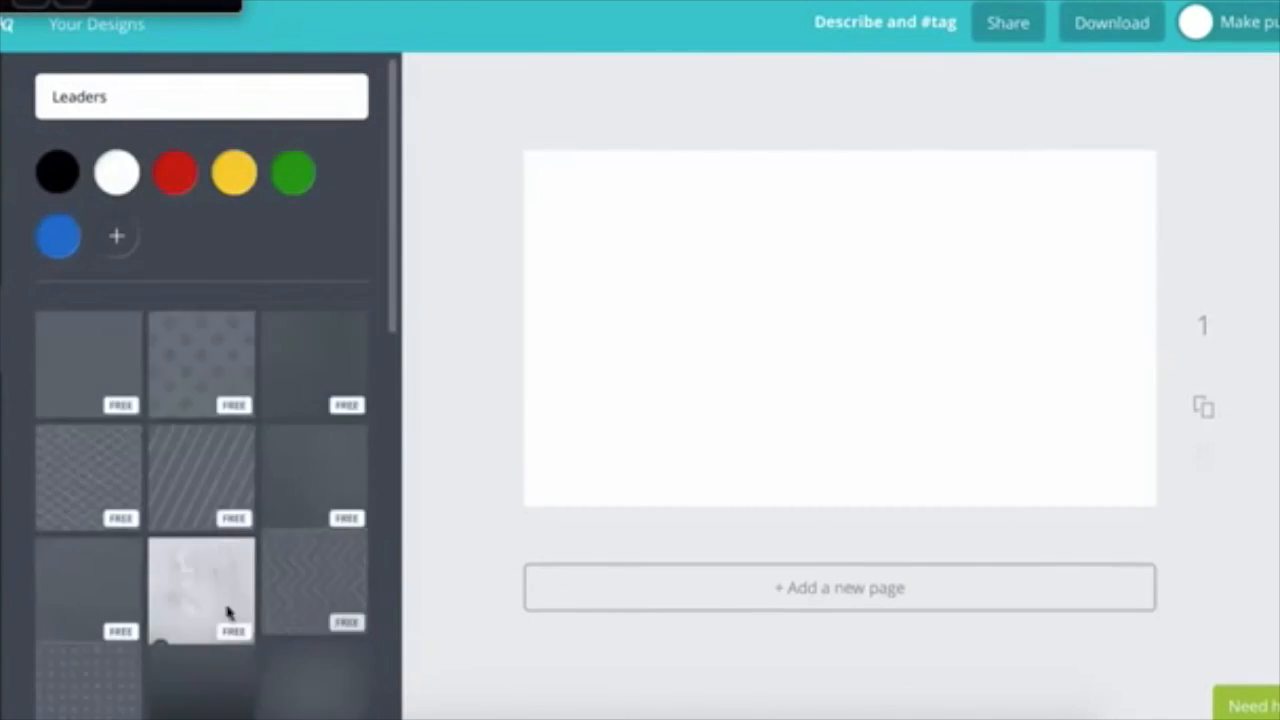
pyautogui.scroll(-7, 200, 420)
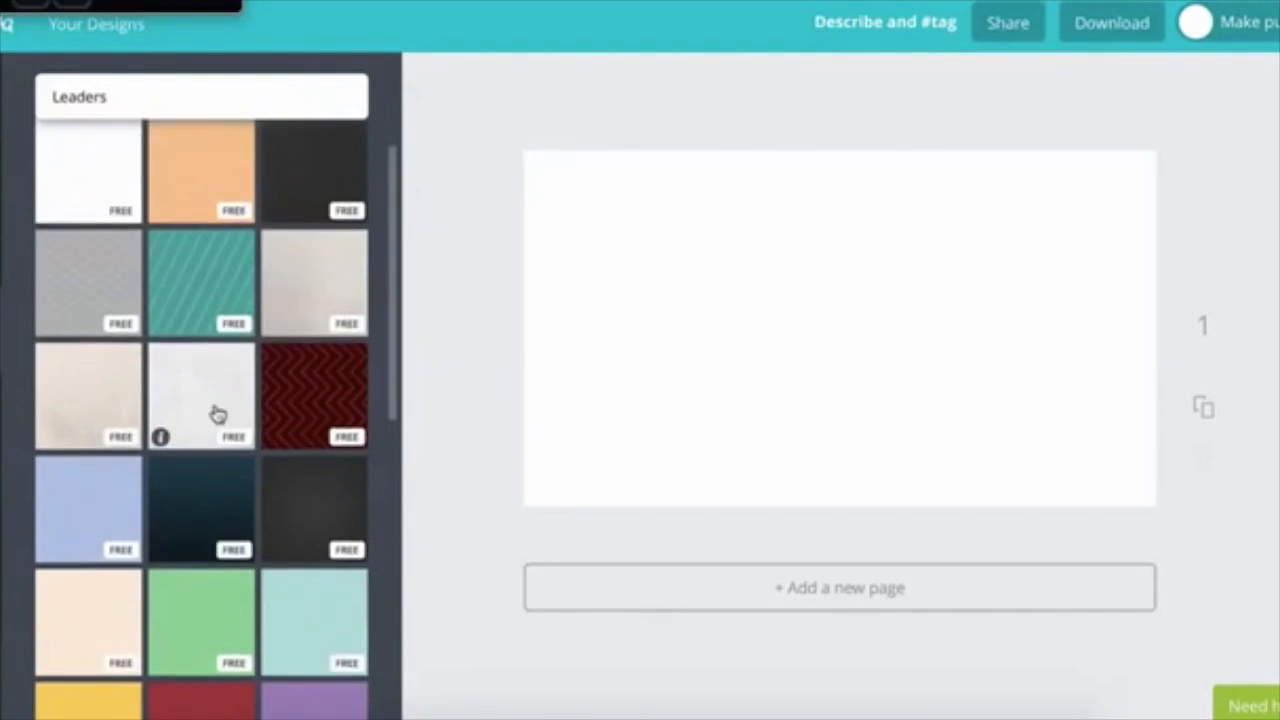
pyautogui.scroll(-3, 210, 426)
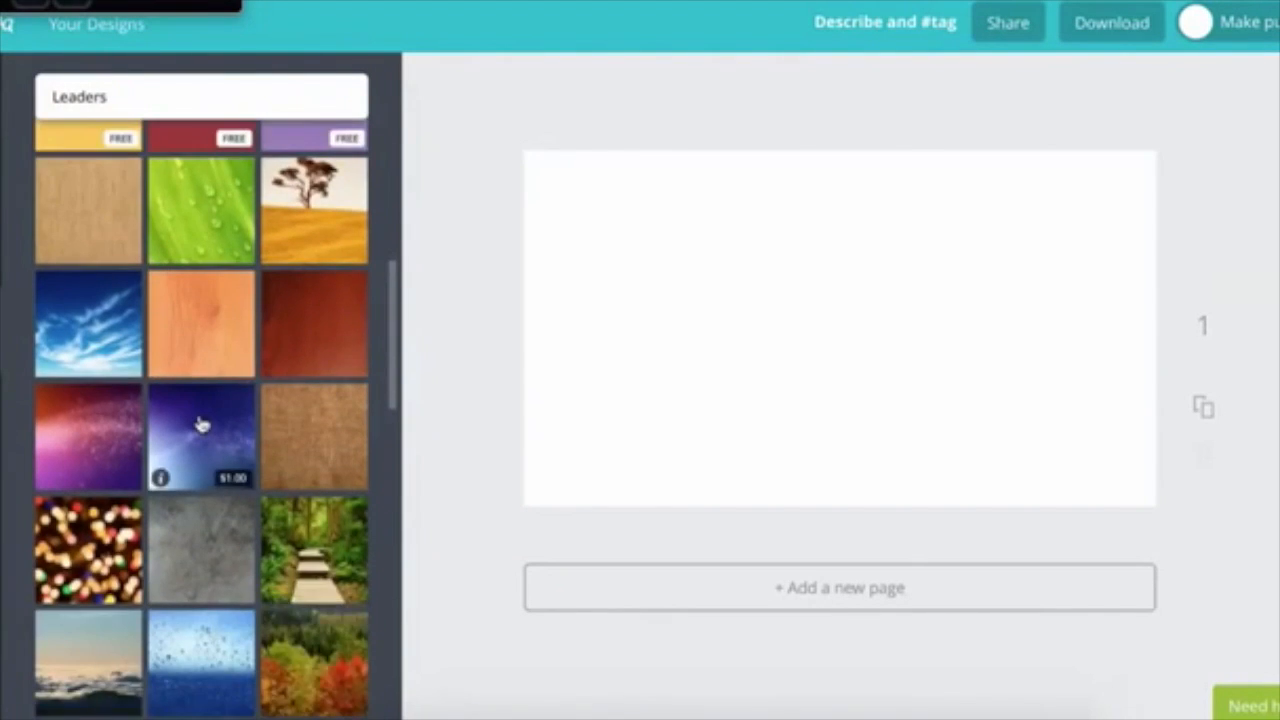
pyautogui.scroll(-5, 200, 425)
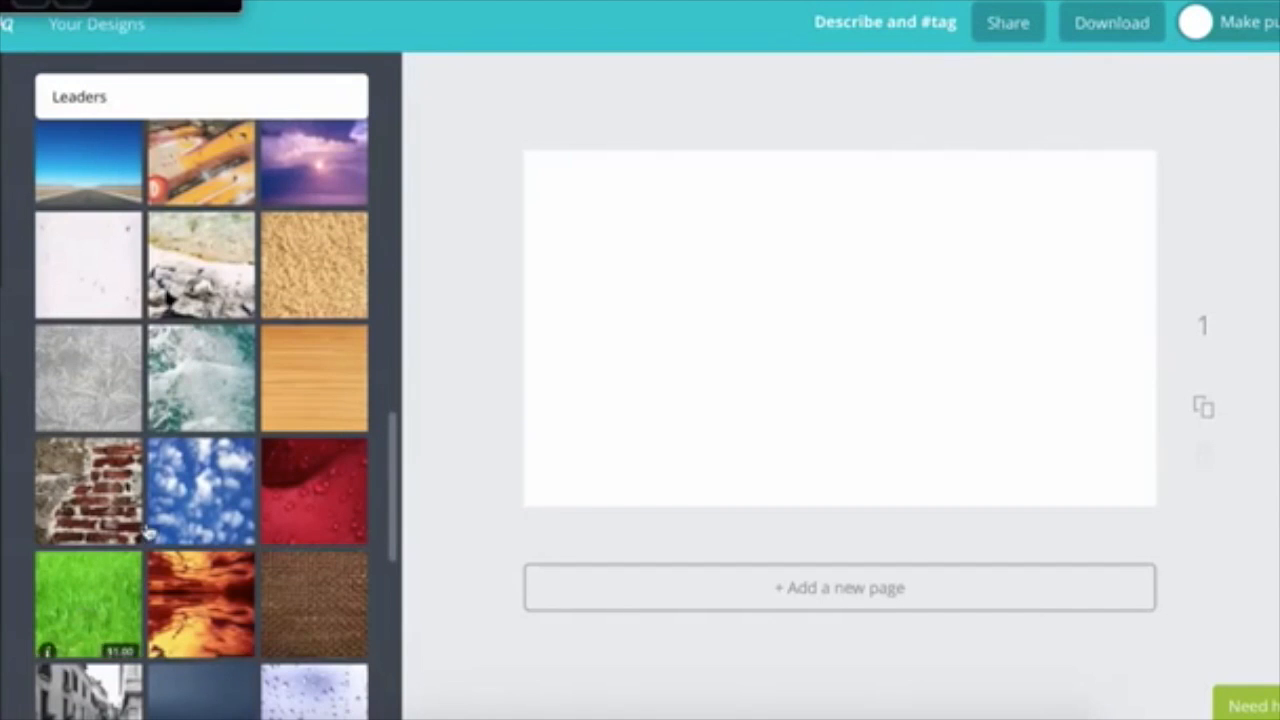
pyautogui.scroll(-10, 168, 297)
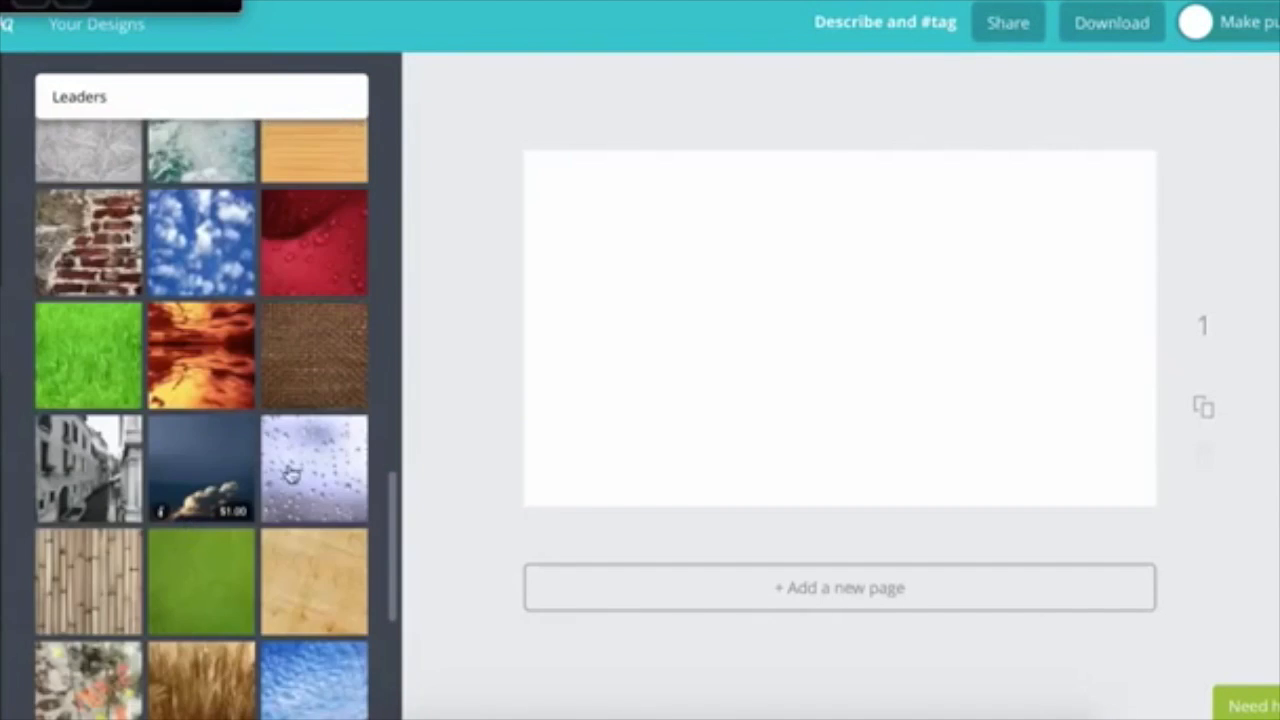
pyautogui.scroll(-5, 255, 475)
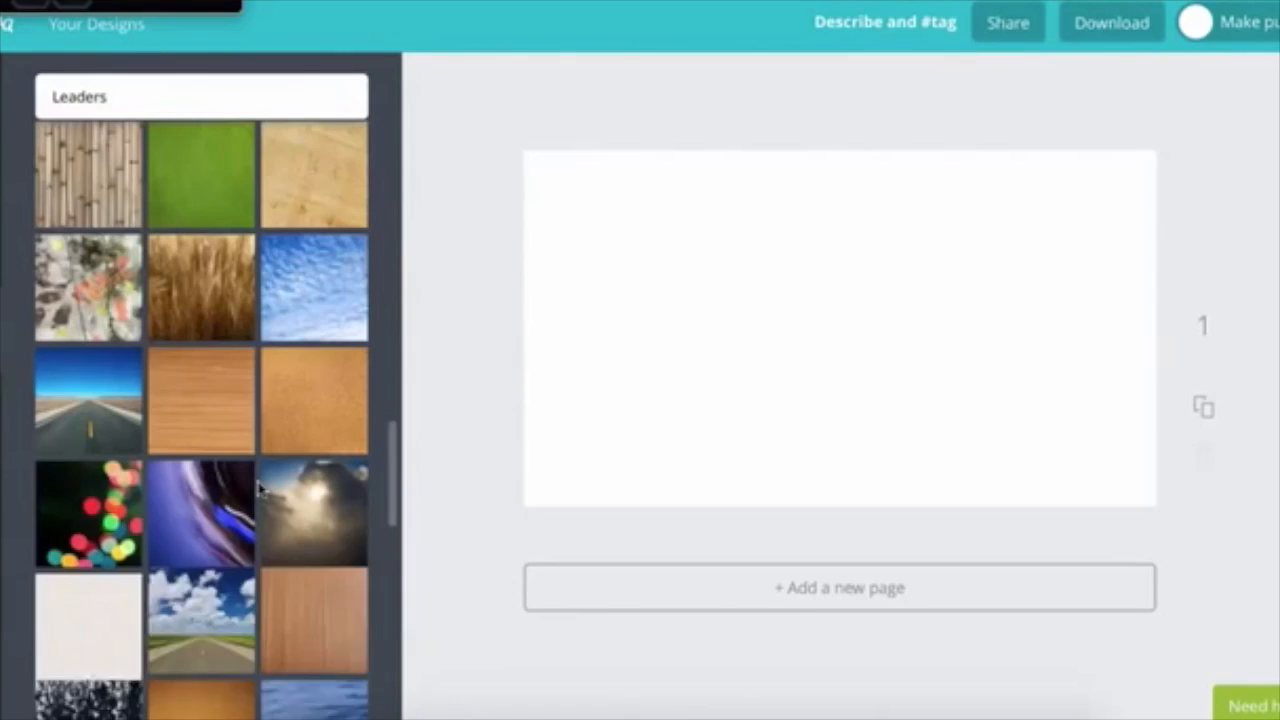
pyautogui.scroll(-7, 230, 400)
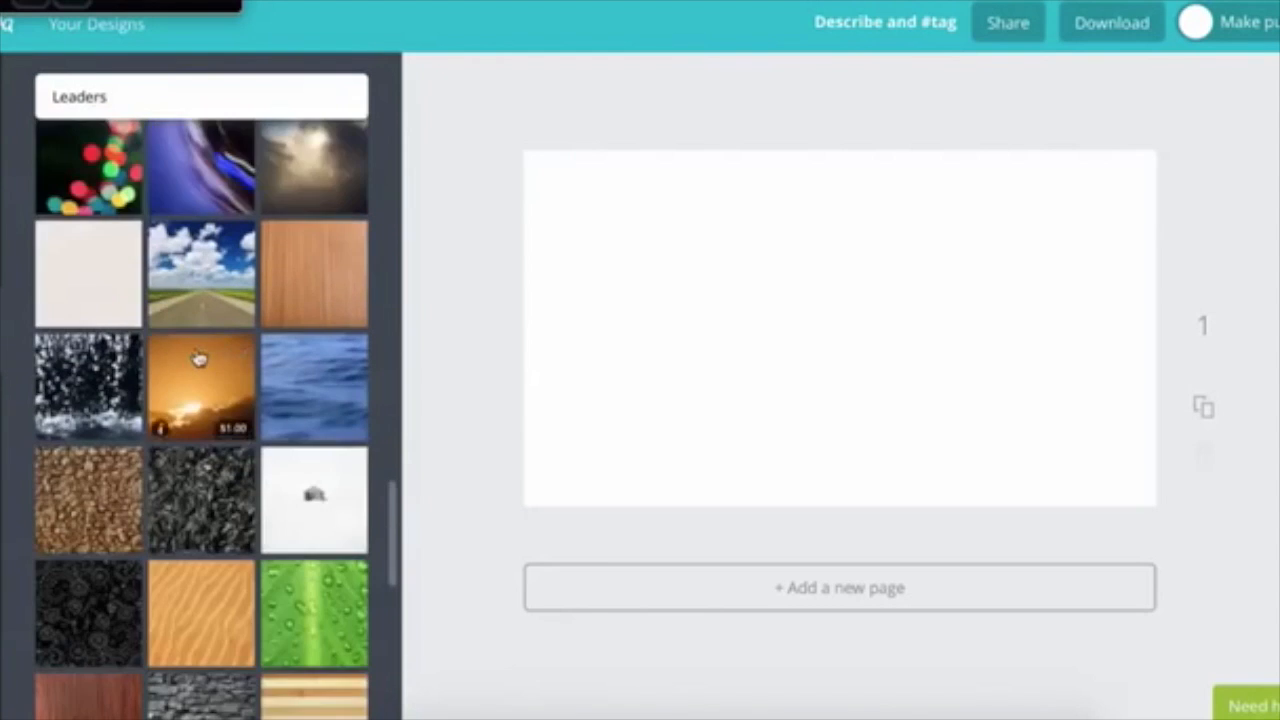
pyautogui.scroll(-5, 205, 400)
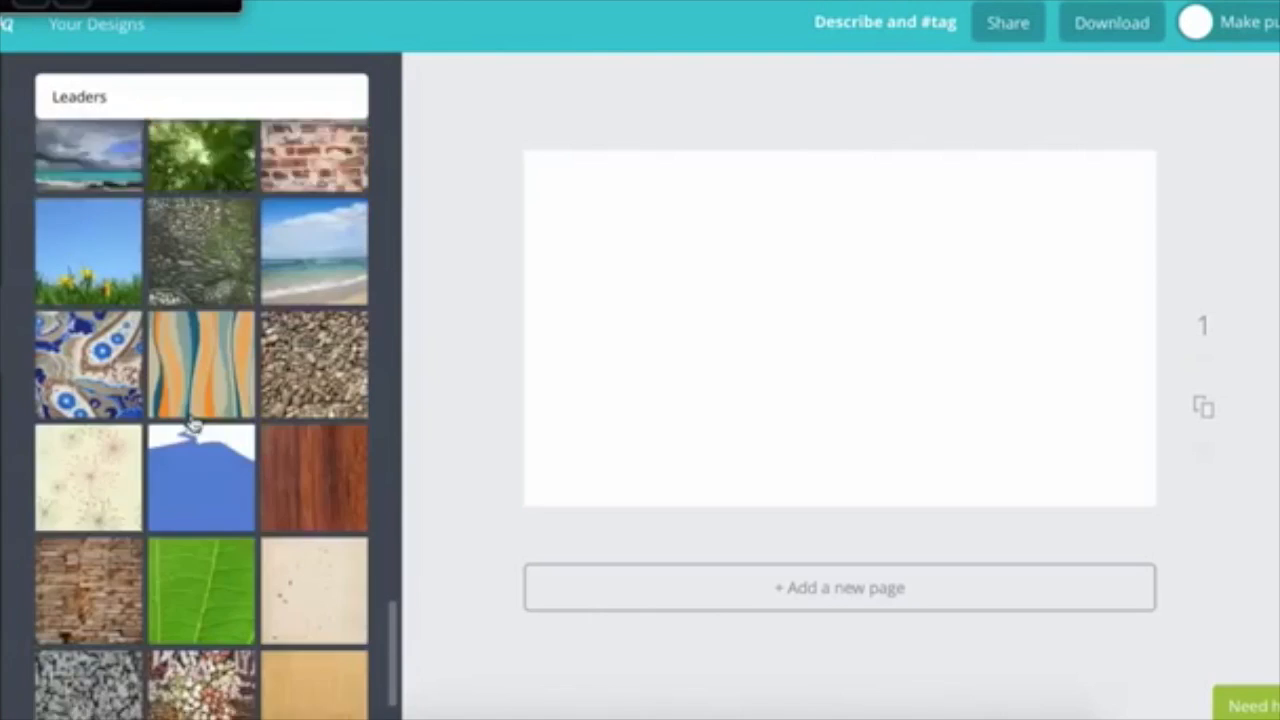
pyautogui.scroll(3, 196, 399)
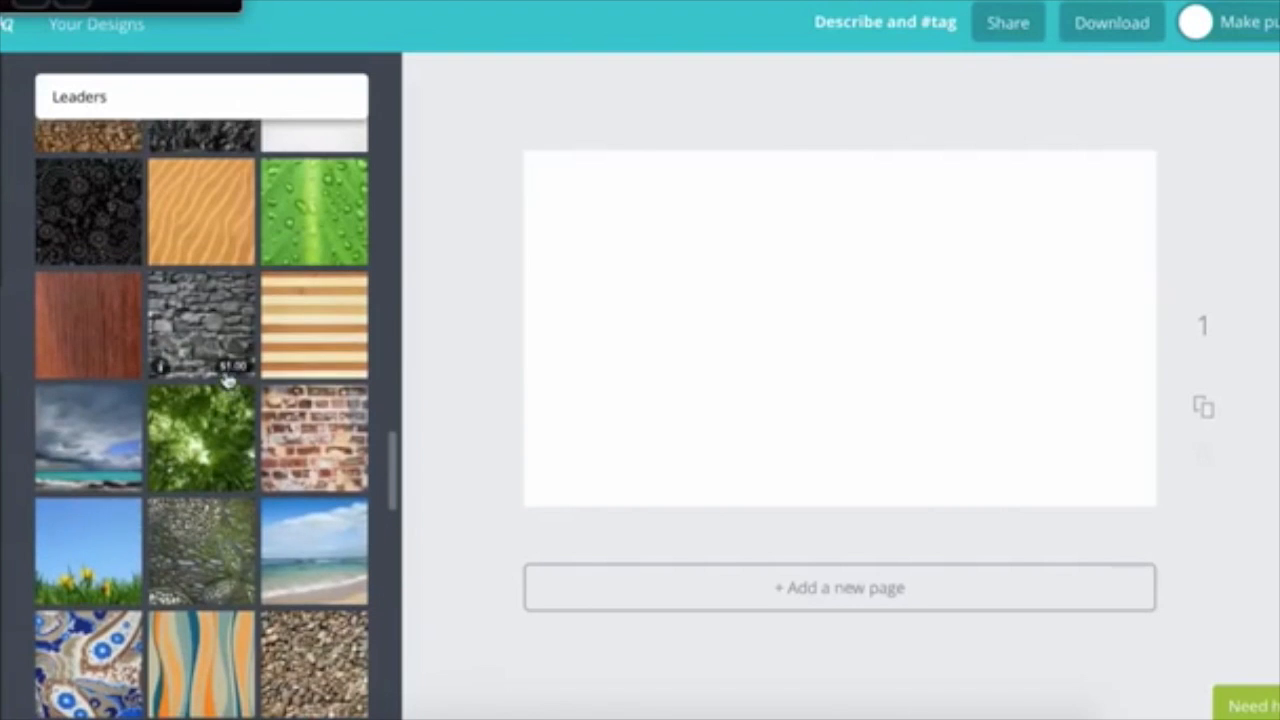
pyautogui.scroll(-1, 230, 425)
pyautogui.scroll(-10, 215, 422)
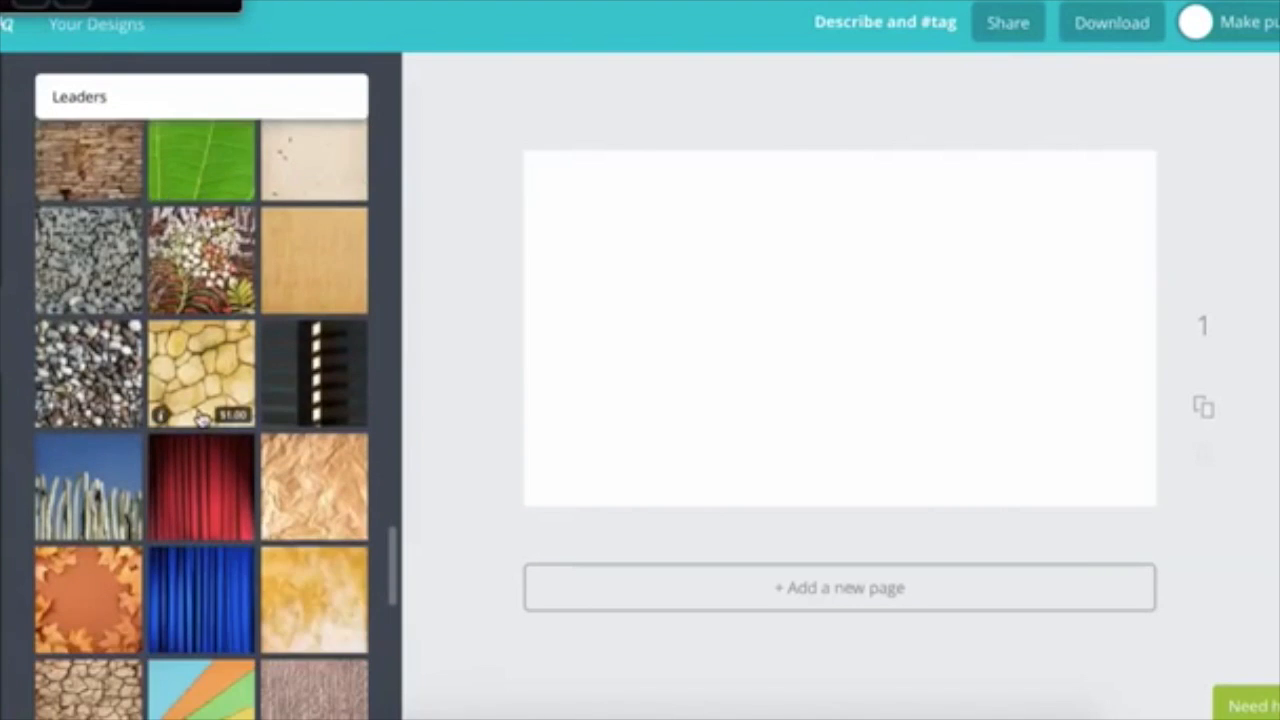
pyautogui.scroll(-6, 205, 422)
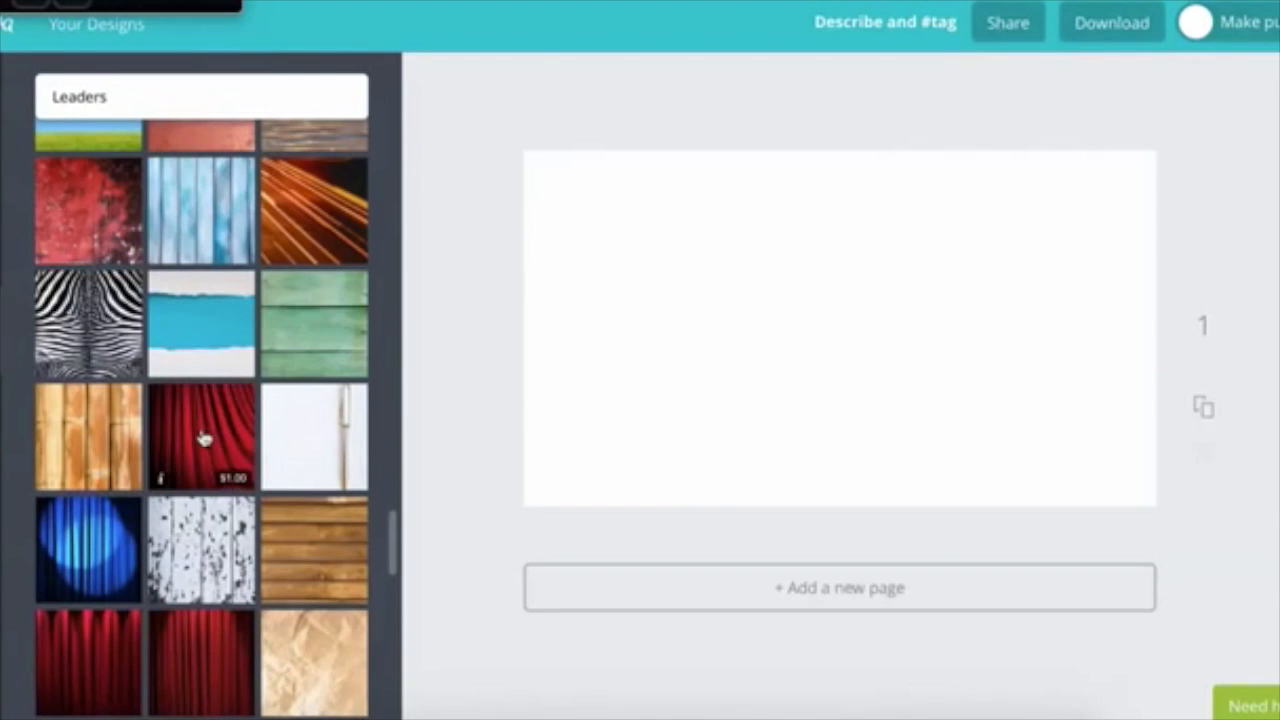
pyautogui.moveTo(300, 350); pyautogui.dragTo(876, 383)
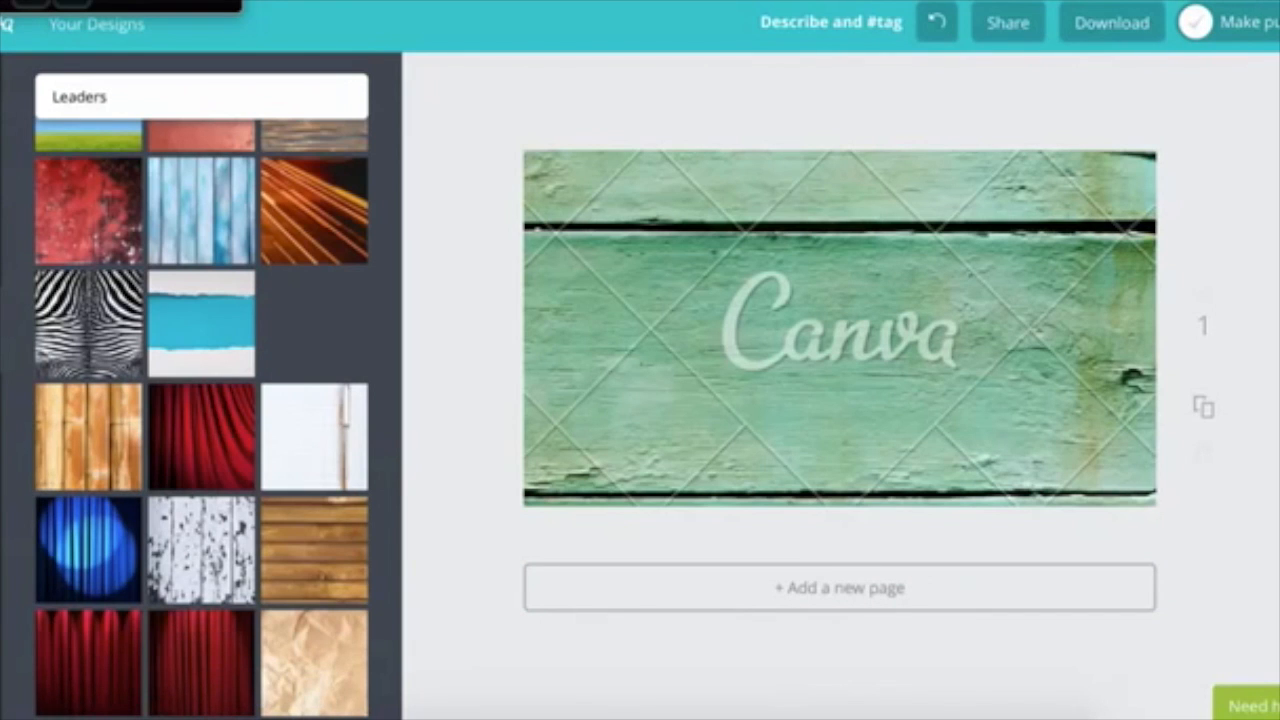
# - Find the Dutch Republic layout with the two flags and apply it to the page in place of the wood background
pyautogui.click(2, 410)
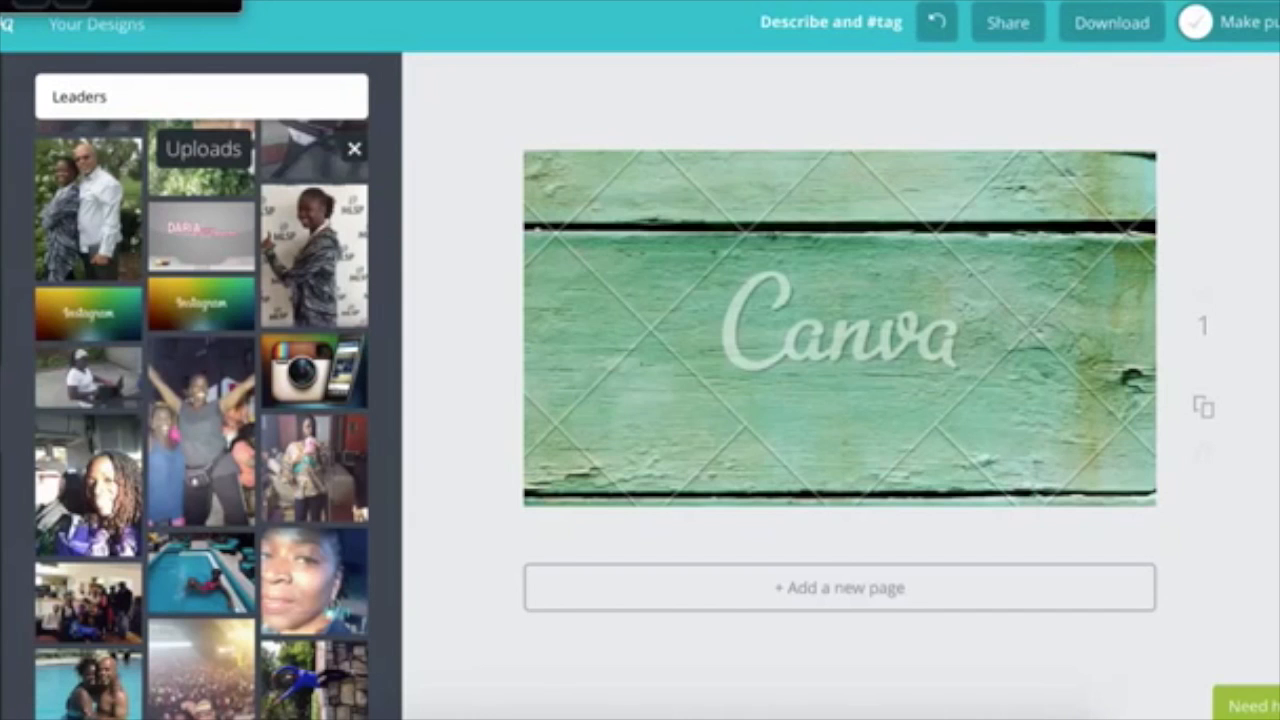
pyautogui.click(2, 171)
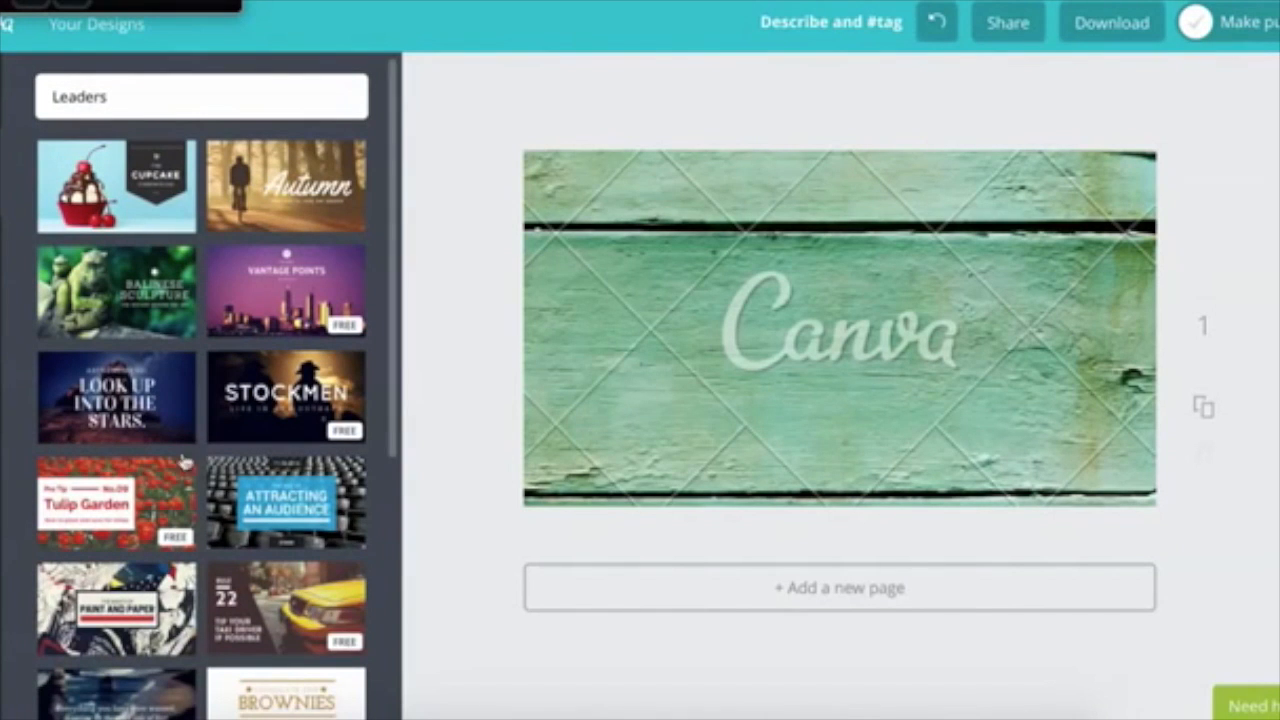
pyautogui.click(775, 373)
pyautogui.scroll(-2, 270, 343)
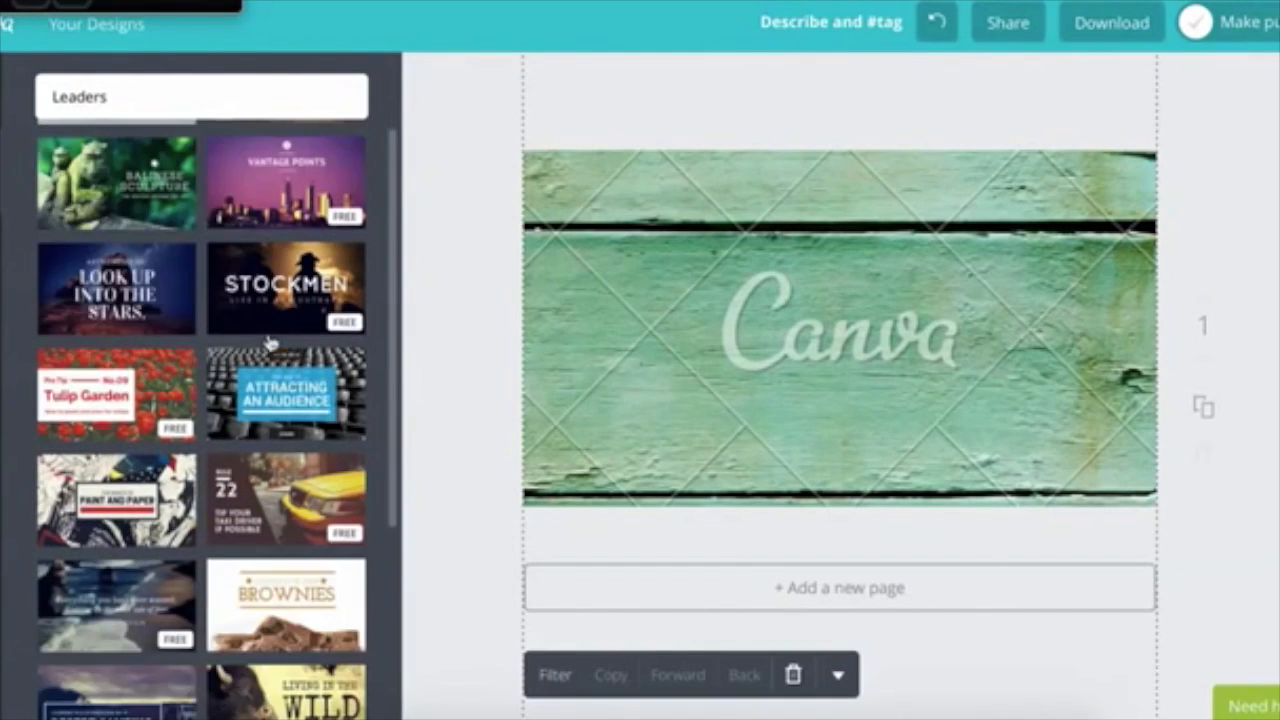
pyautogui.scroll(-1, 237, 375)
pyautogui.scroll(-2, 215, 370)
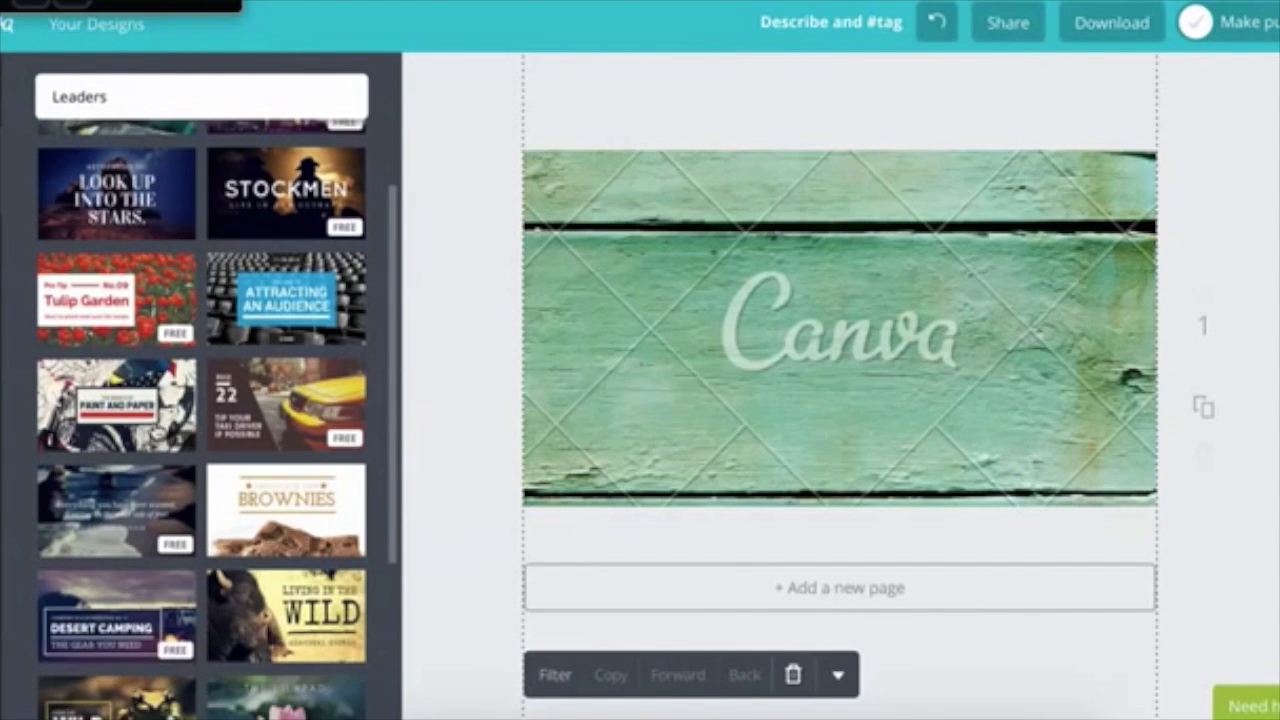
pyautogui.scroll(-5, 204, 370)
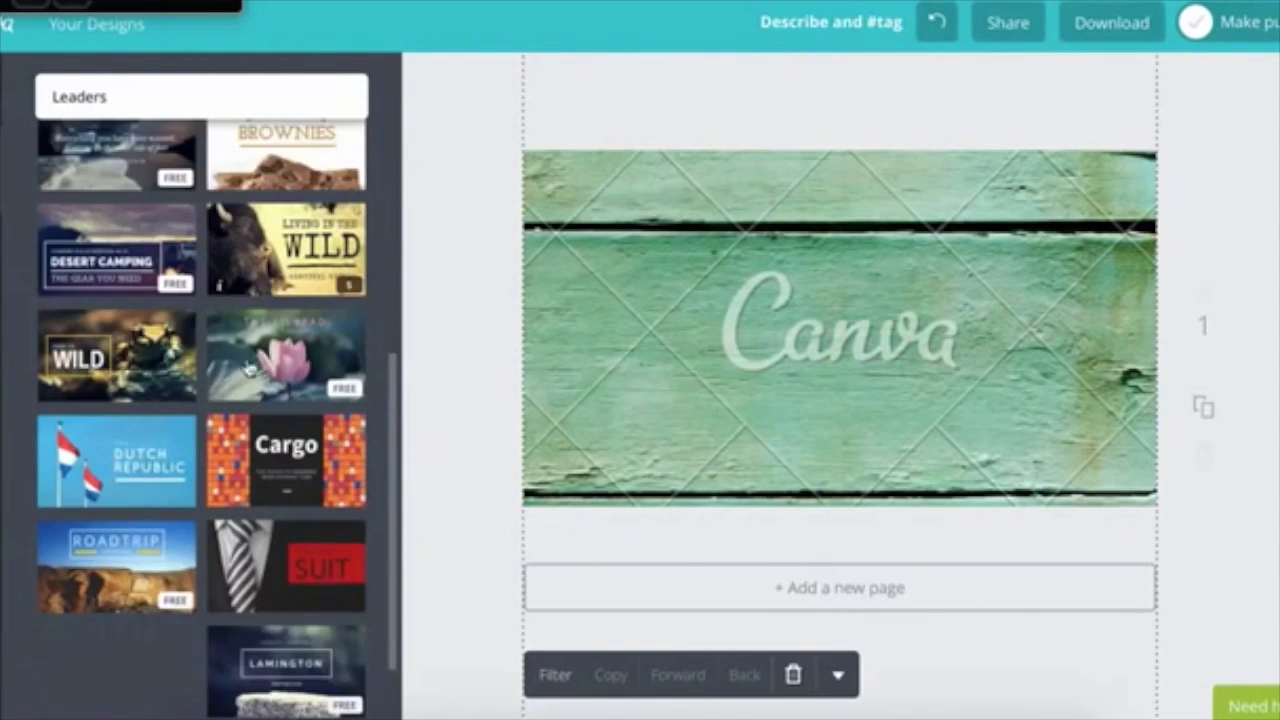
pyautogui.scroll(-2, 193, 397)
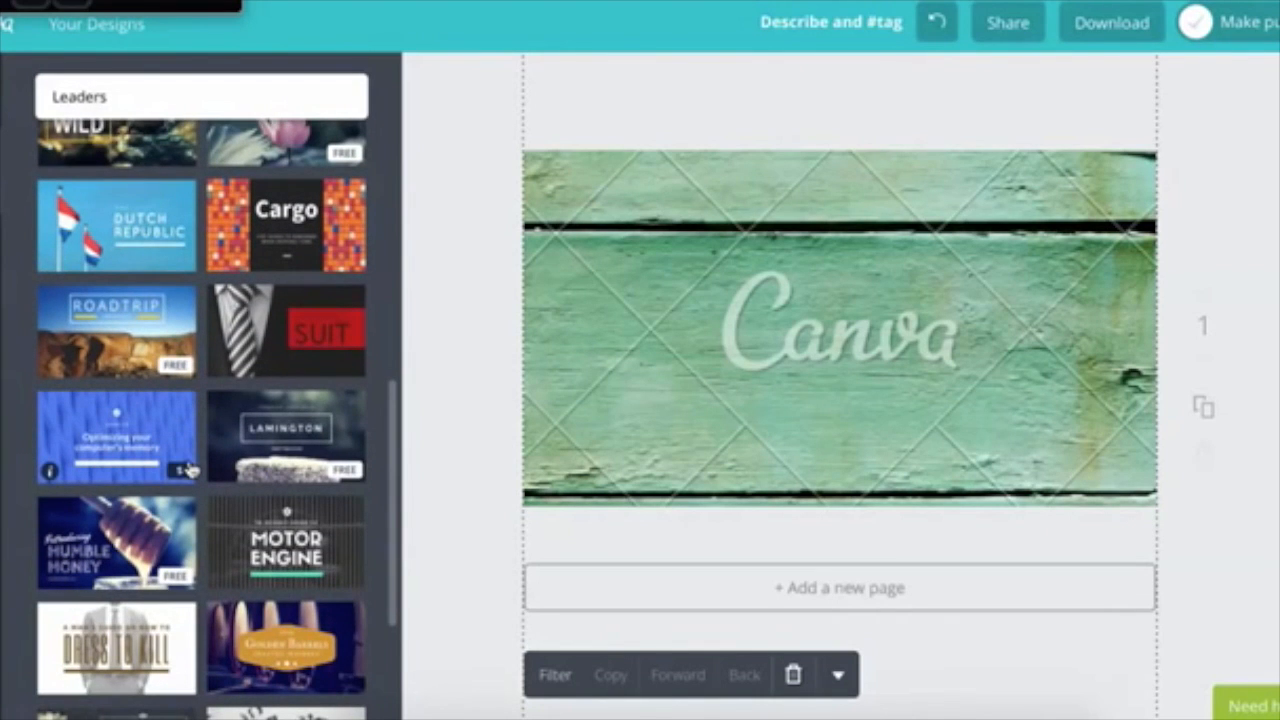
pyautogui.click(128, 222)
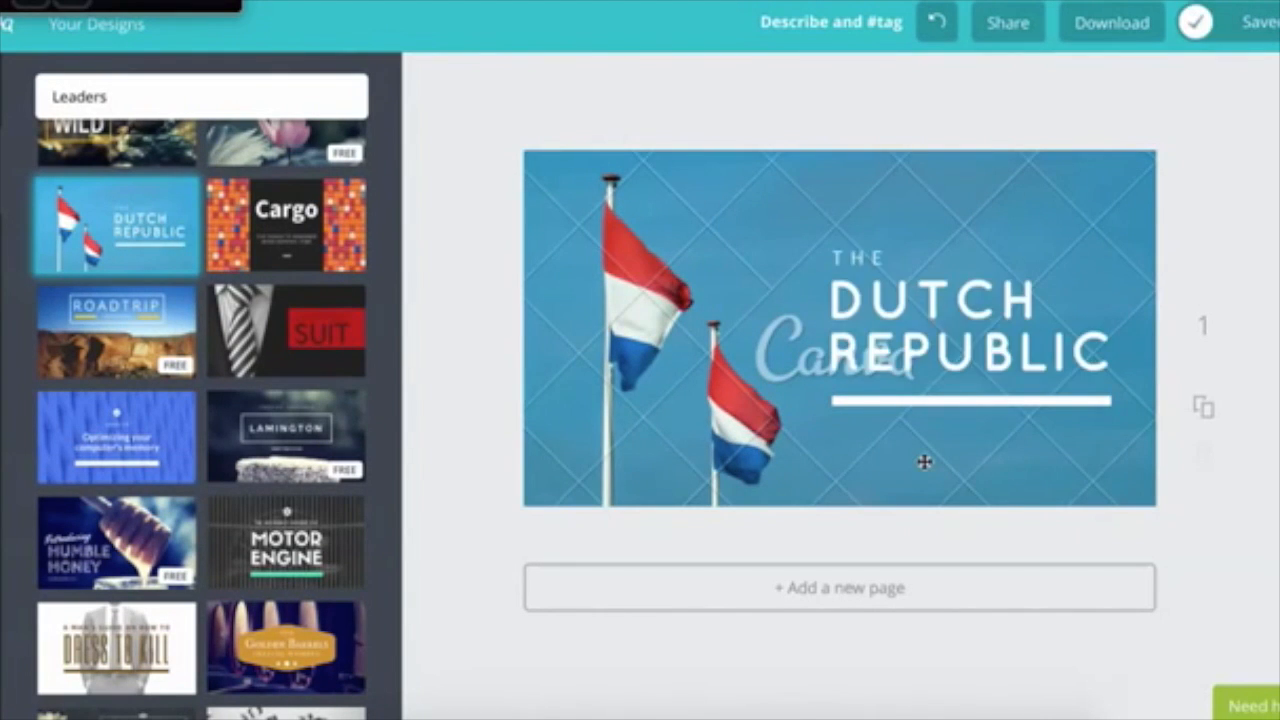
# - Replace the Dutch Republic layout on the page with the free Roadtrip Essentials layout
pyautogui.click(916, 292)
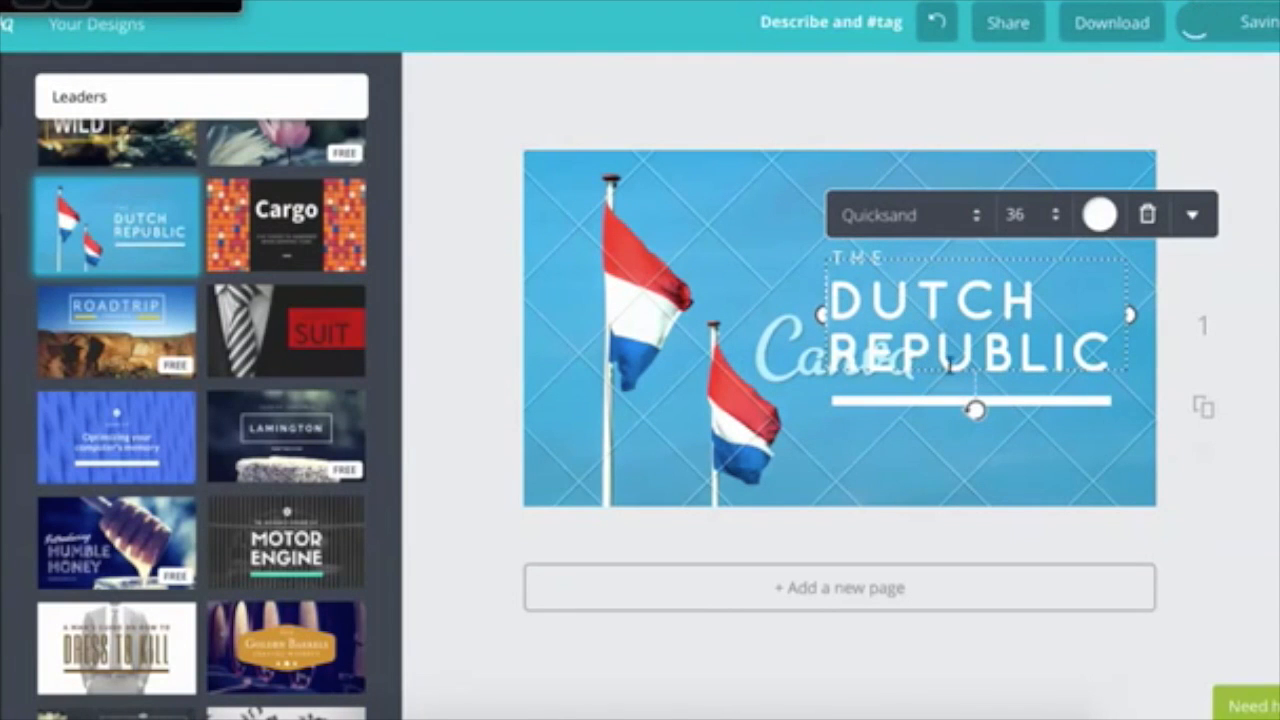
pyautogui.click(127, 246)
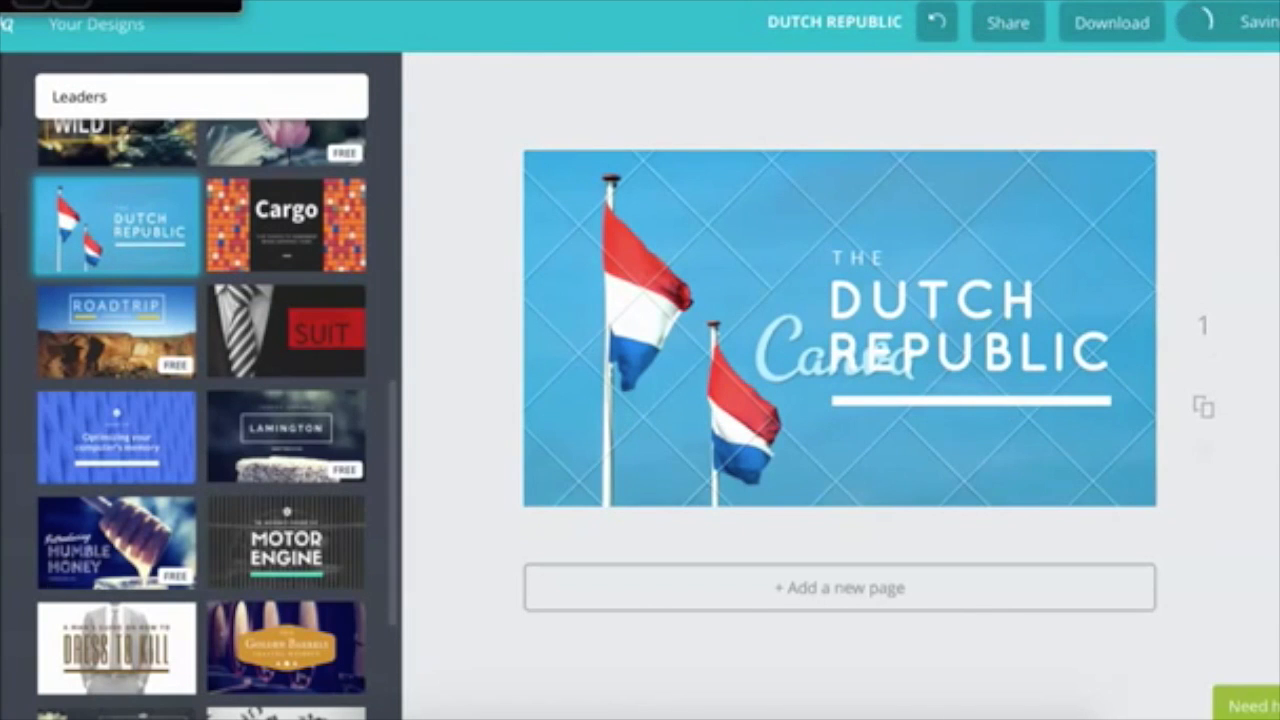
pyautogui.click(143, 358)
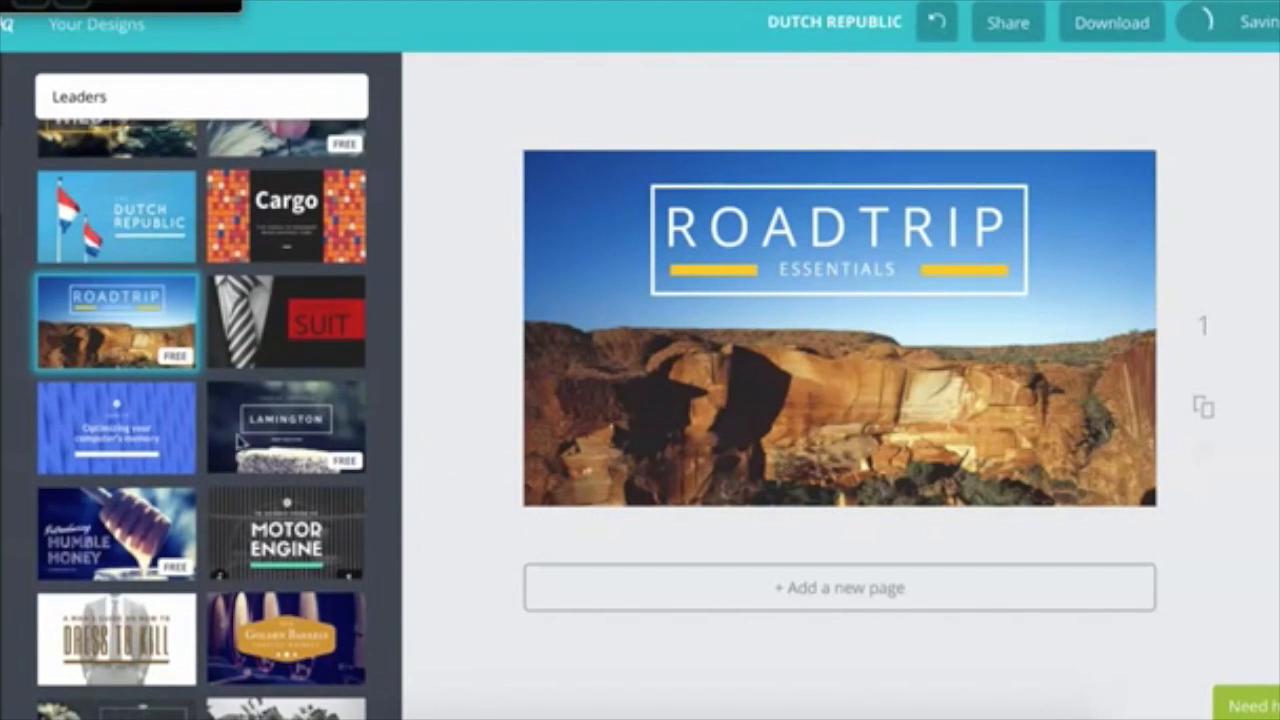
# - Look through the other free and paid Blog Title layouts for alternative title styles and topics
pyautogui.scroll(-3, 248, 470)
pyautogui.scroll(-1, 252, 475)
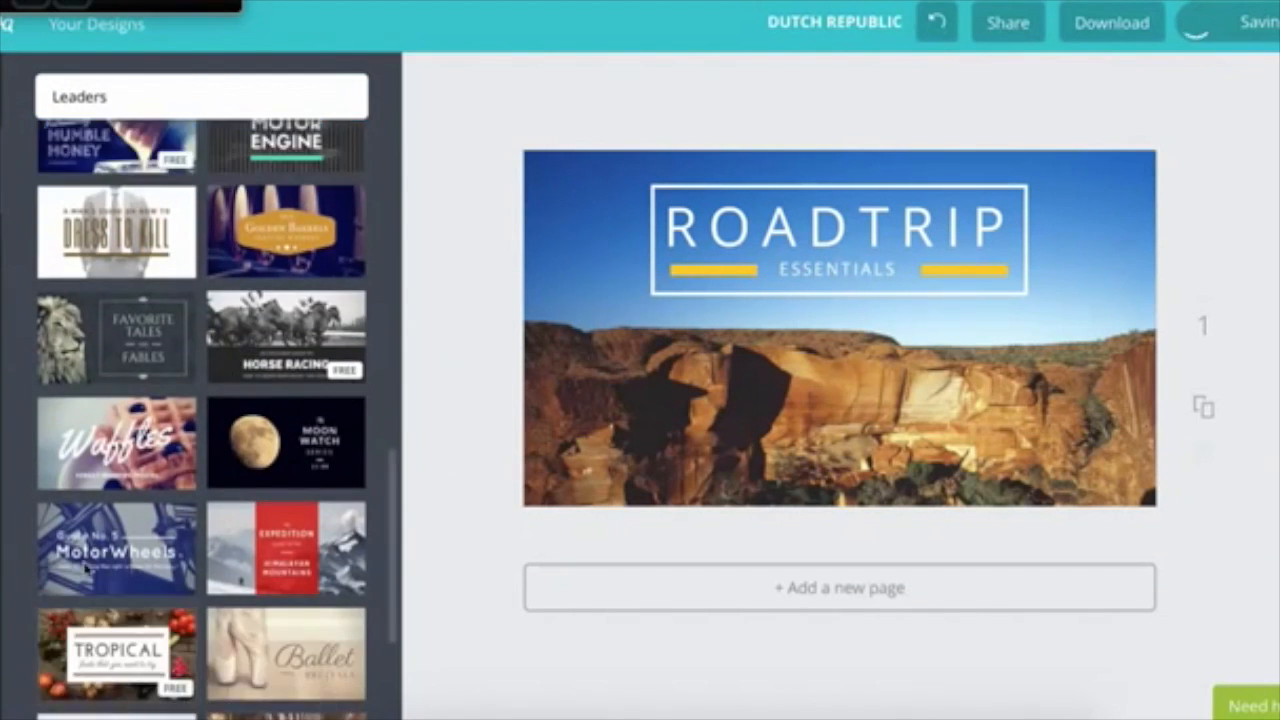
pyautogui.scroll(-3, 80, 546)
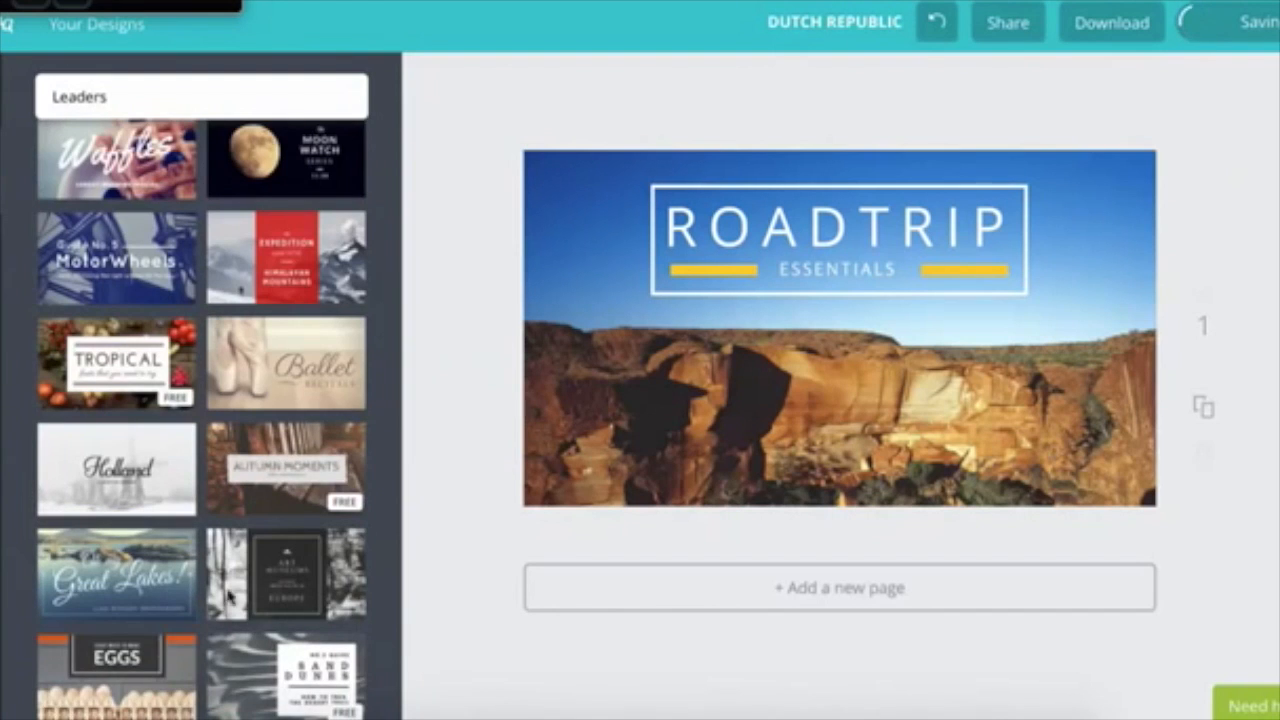
pyautogui.scroll(-4, 200, 600)
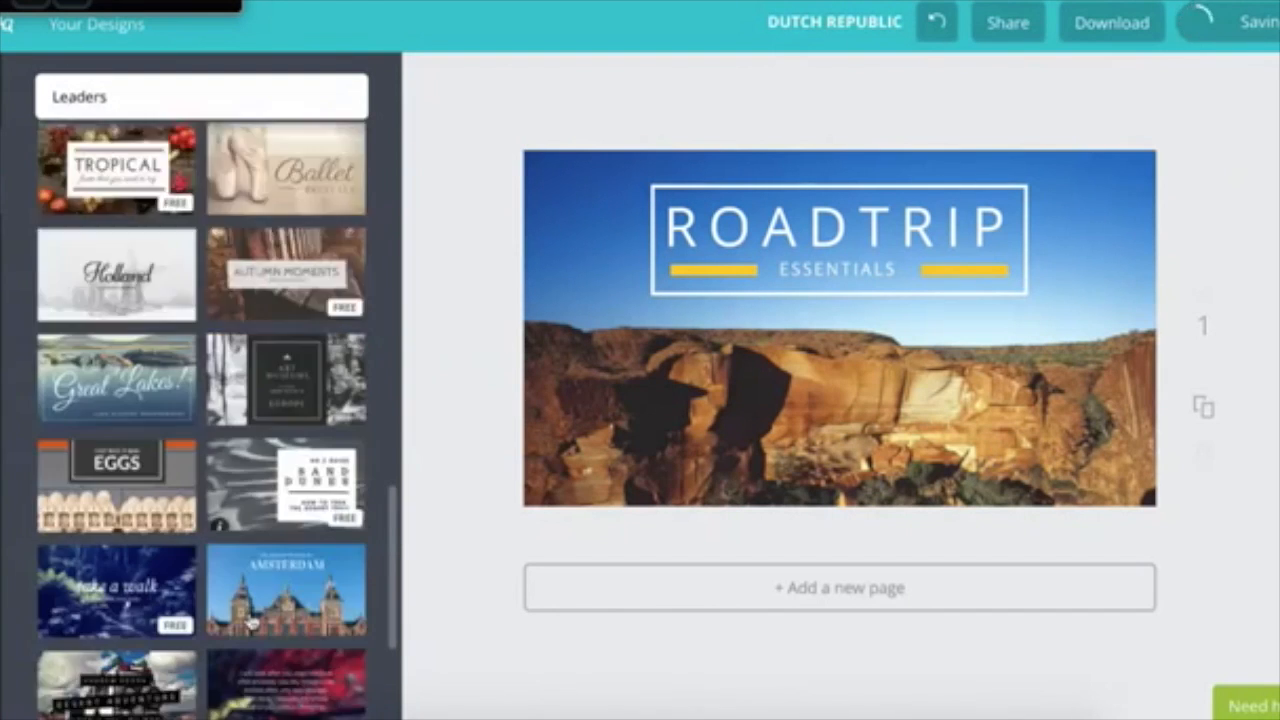
pyautogui.scroll(-2, 232, 556)
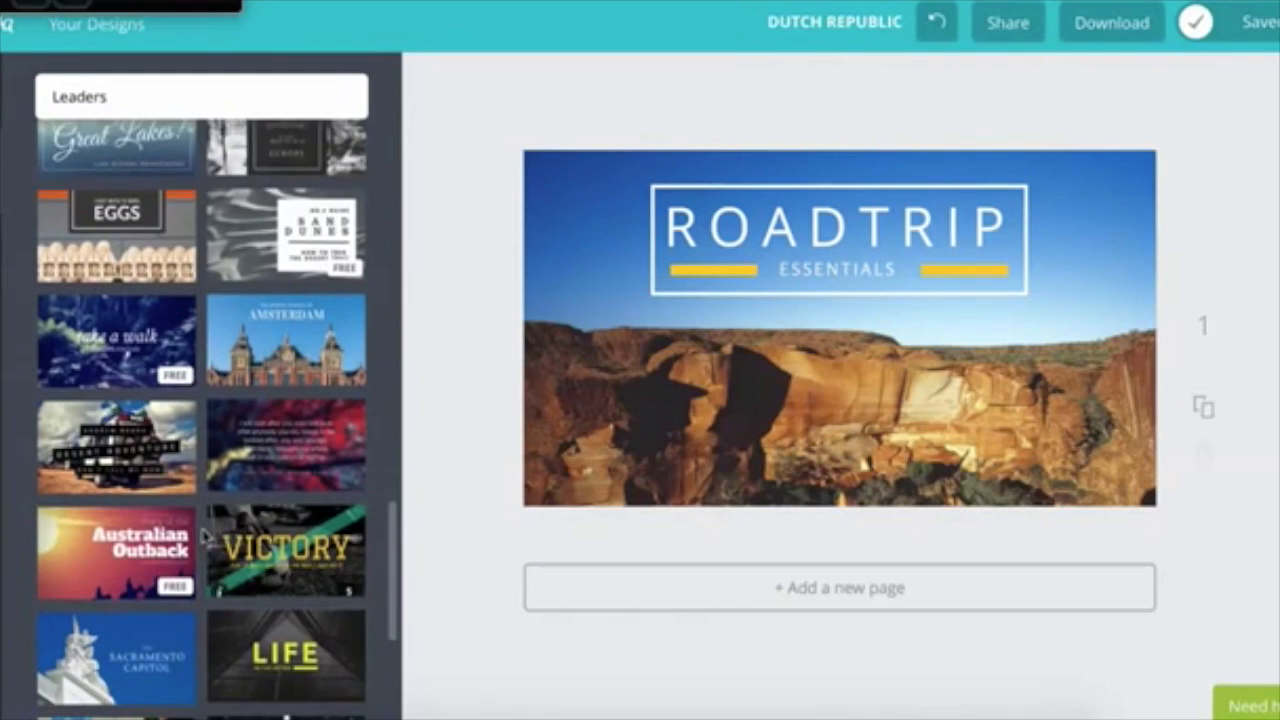
pyautogui.scroll(-1, 262, 537)
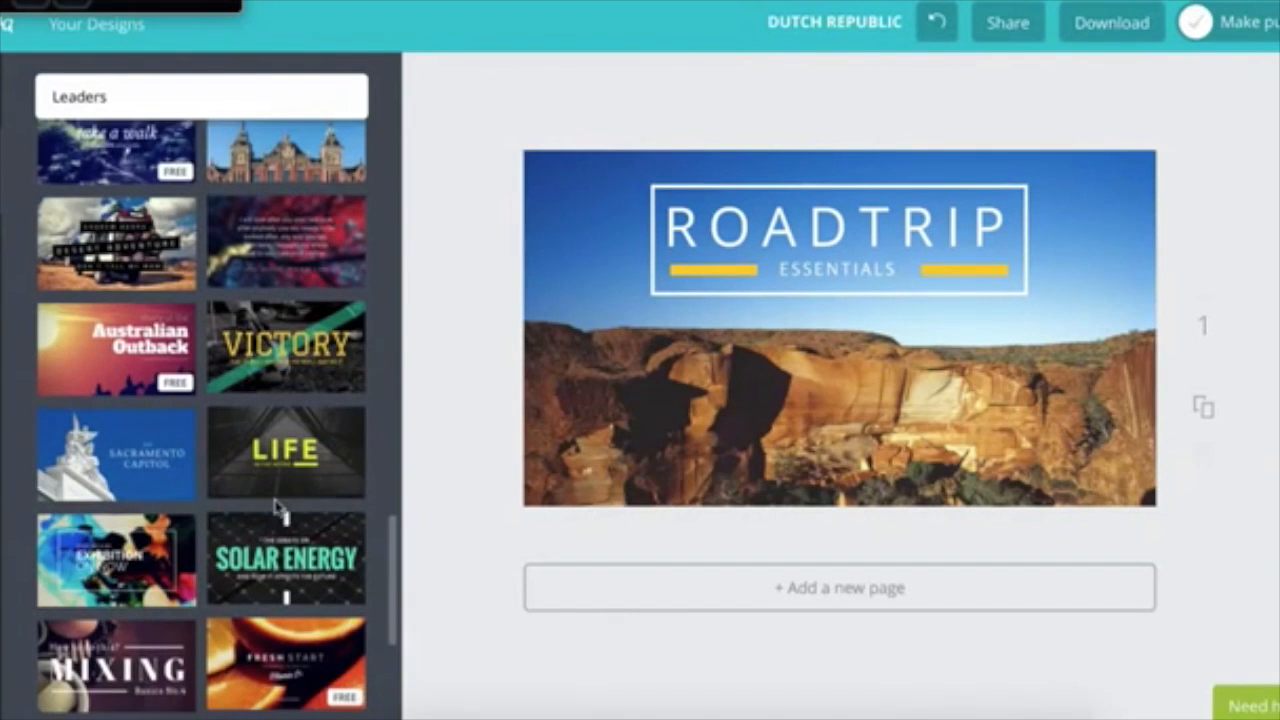
pyautogui.scroll(-4, 280, 510)
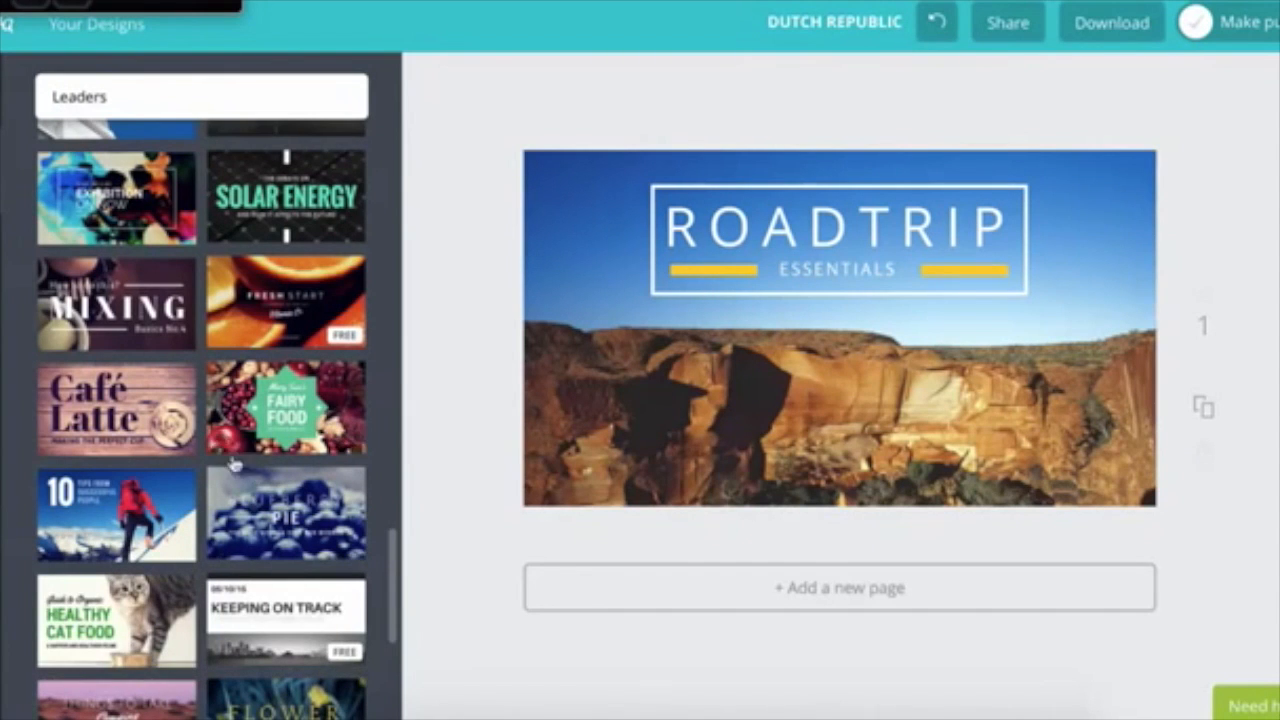
pyautogui.scroll(-5, 270, 466)
pyautogui.scroll(-3, 292, 468)
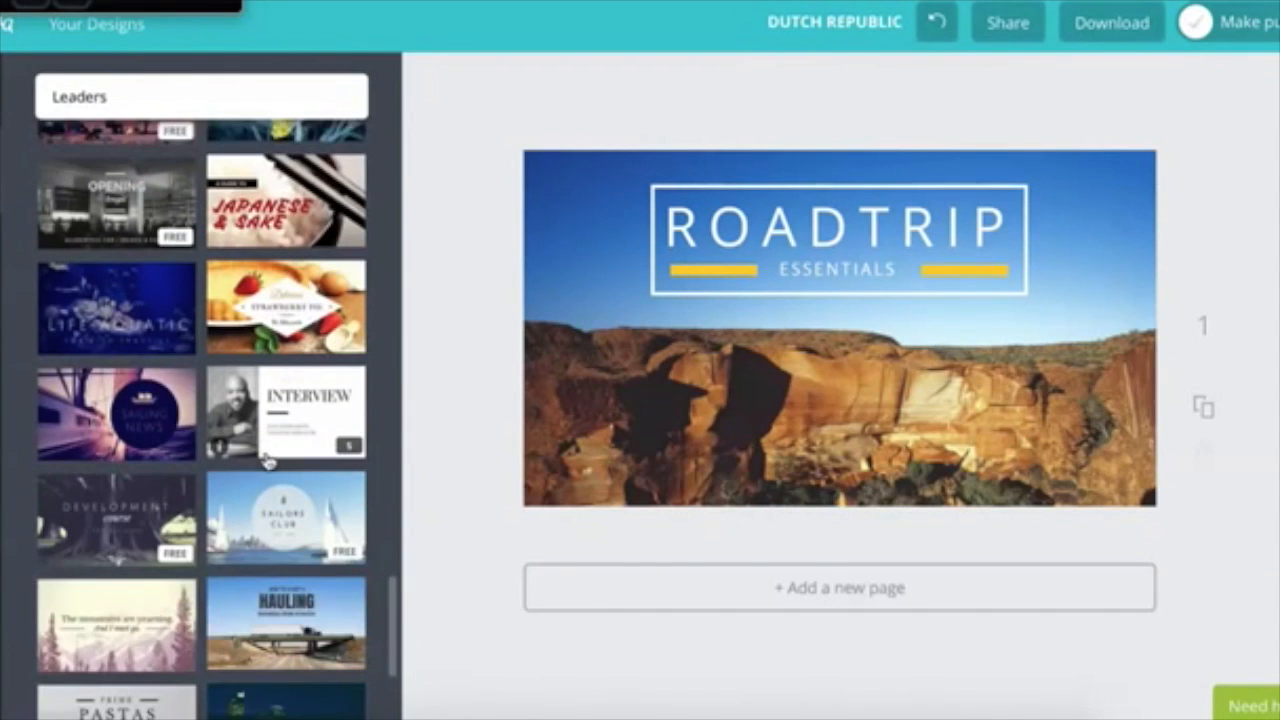
pyautogui.scroll(-5, 225, 489)
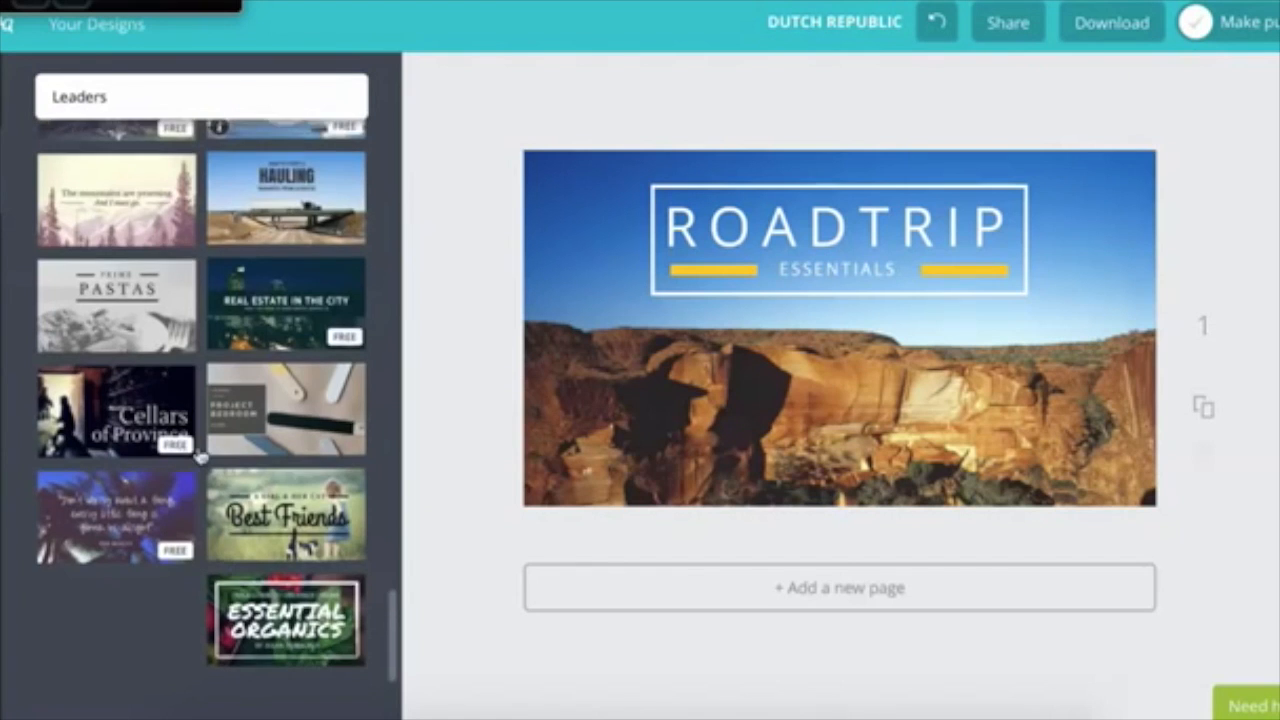
pyautogui.scroll(-3, 230, 490)
pyautogui.scroll(-1, 262, 492)
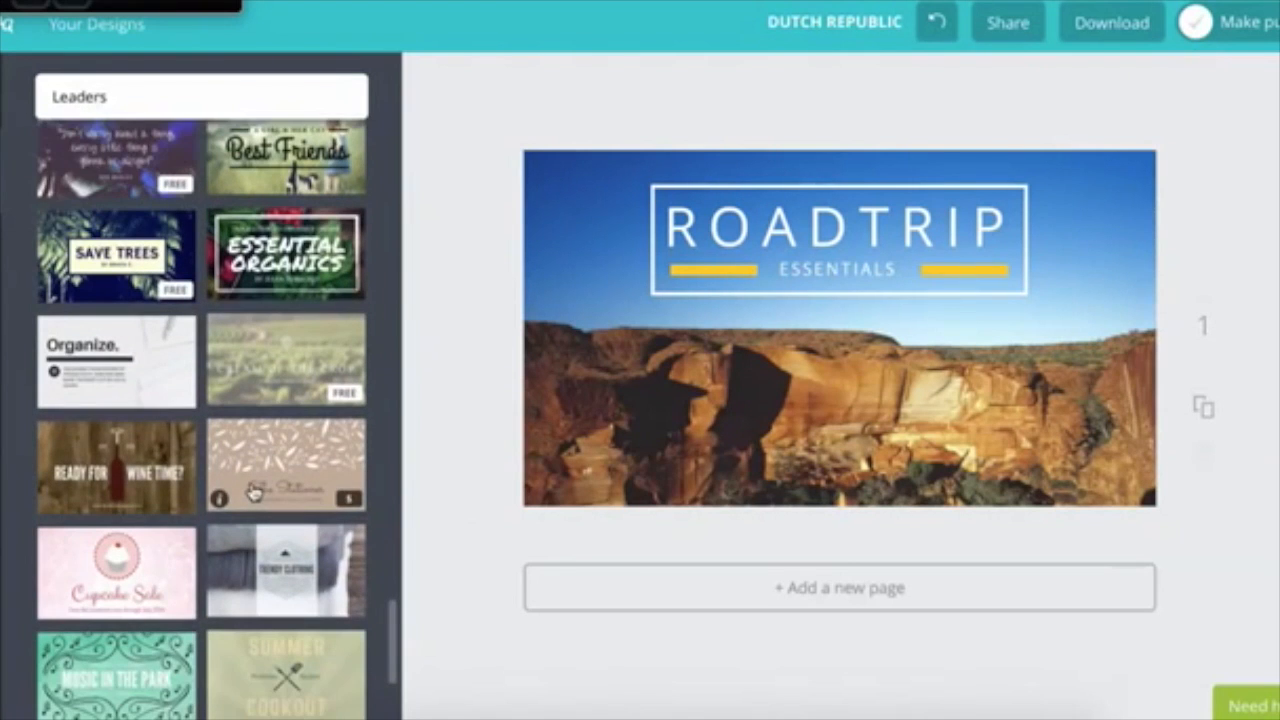
pyautogui.scroll(-1, 252, 492)
pyautogui.scroll(-4, 230, 470)
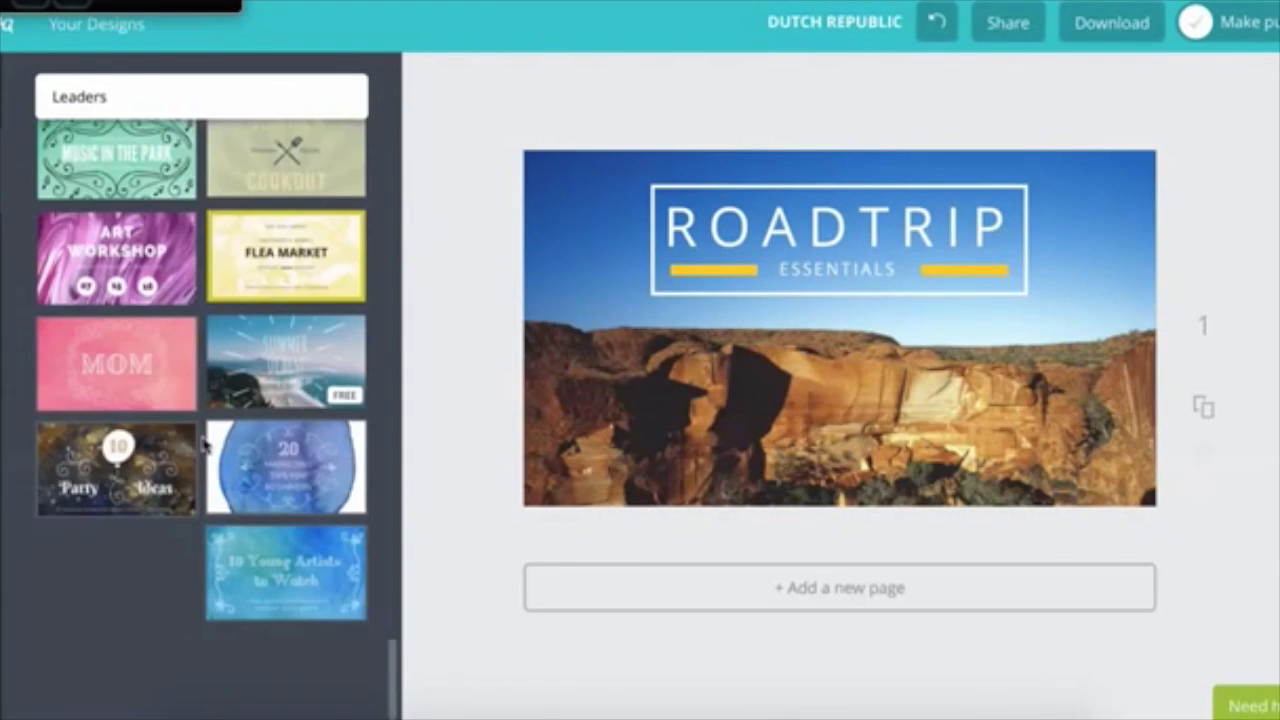
pyautogui.scroll(-4, 128, 598)
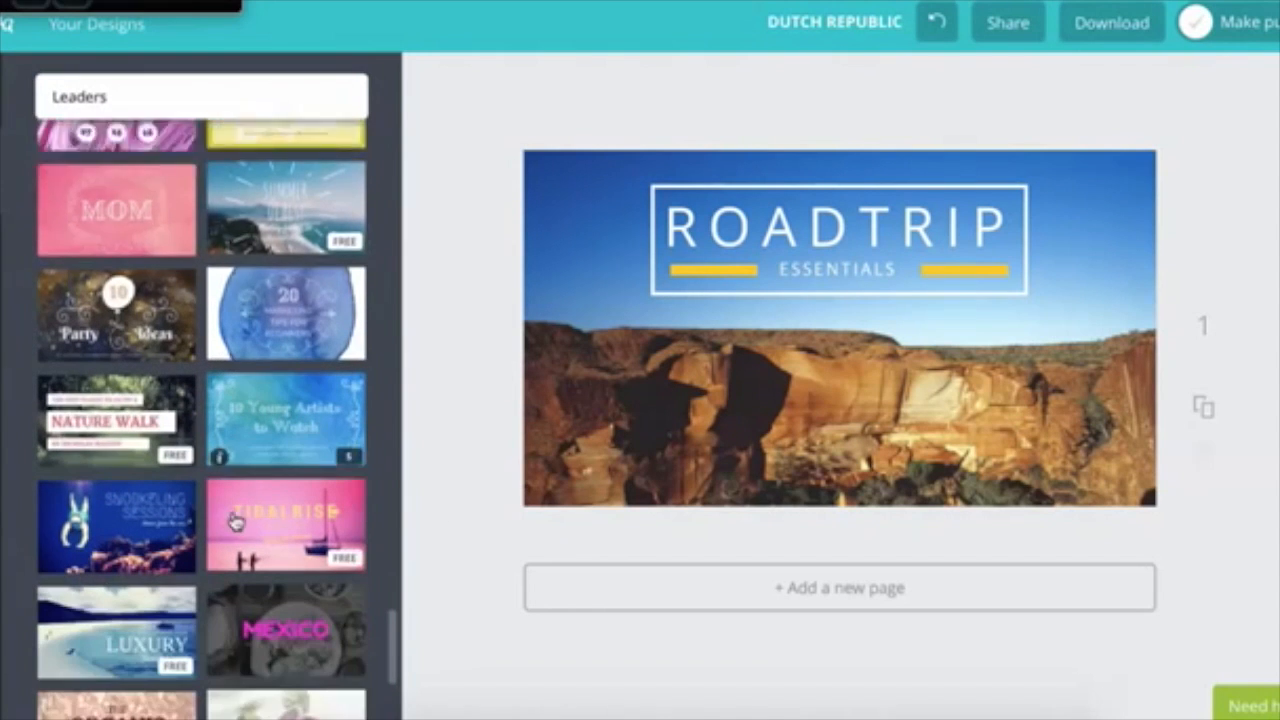
# - Look through the remaining Blog Title layouts and the empty photo grid layouts that follow them
pyautogui.scroll(-1, 200, 595)
pyautogui.scroll(-2, 198, 594)
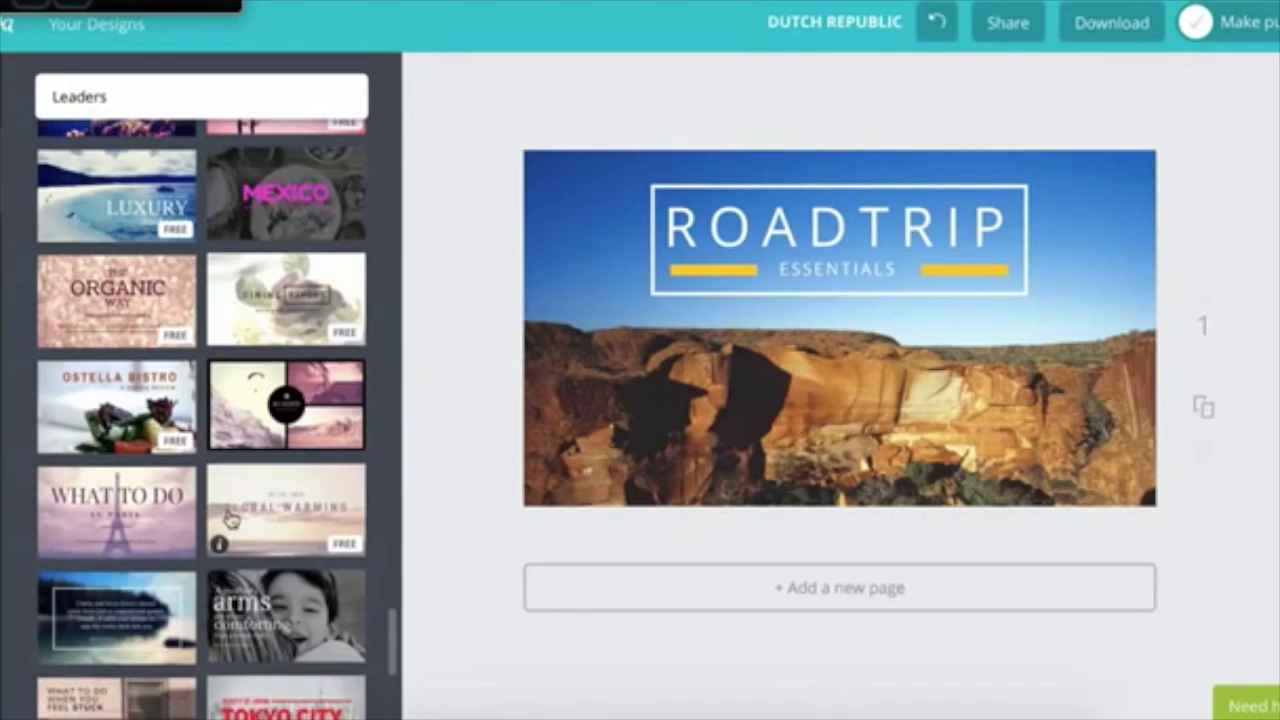
pyautogui.scroll(-5, 260, 540)
pyautogui.scroll(-5, 260, 540)
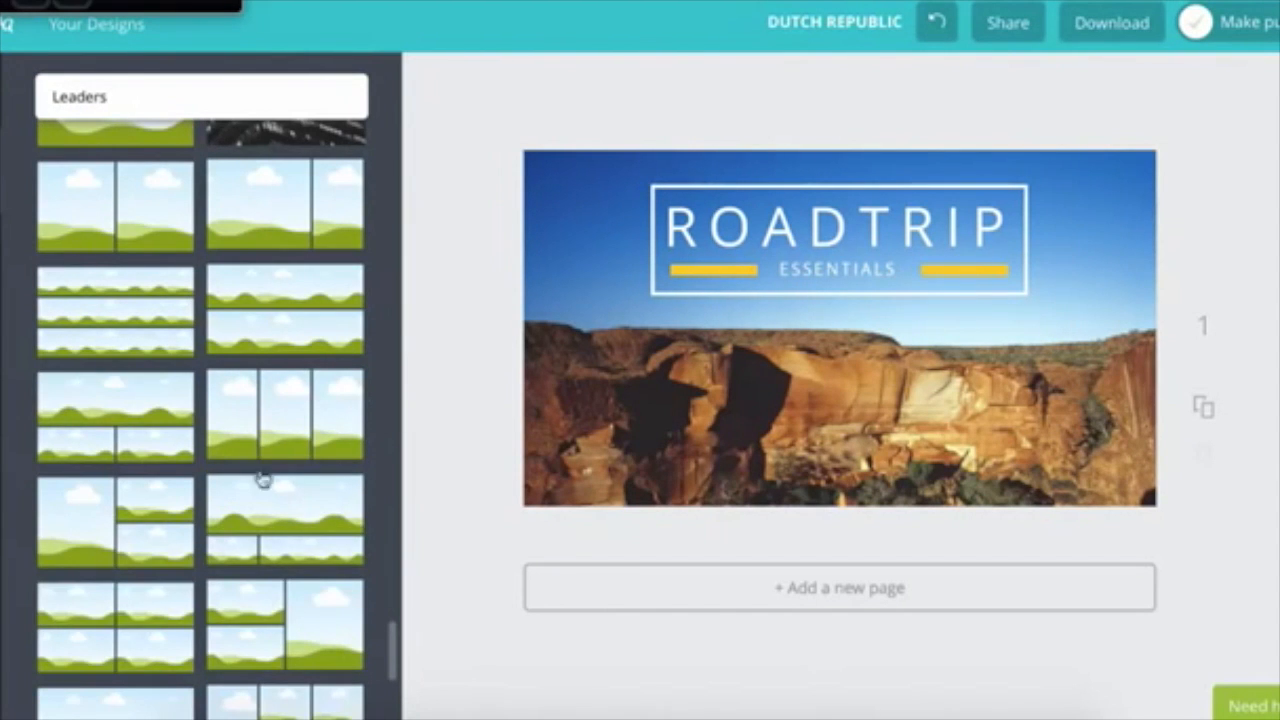
pyautogui.scroll(-5, 260, 500)
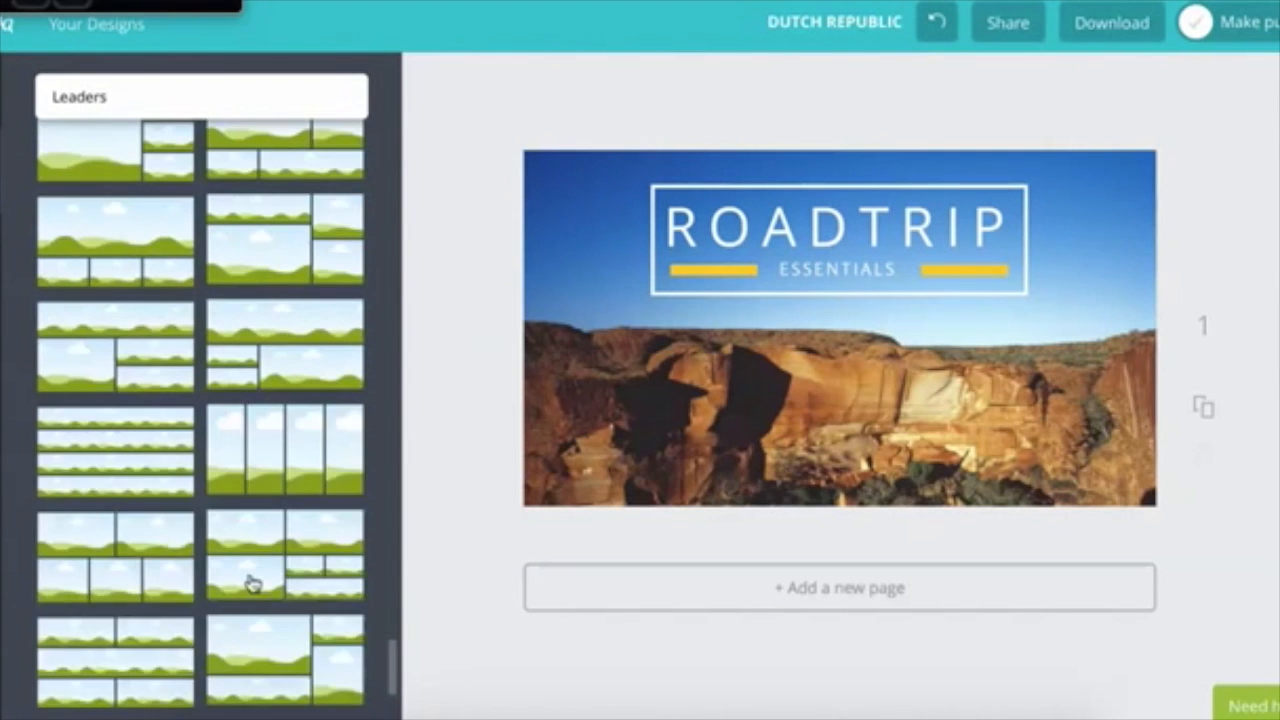
pyautogui.scroll(-5, 253, 585)
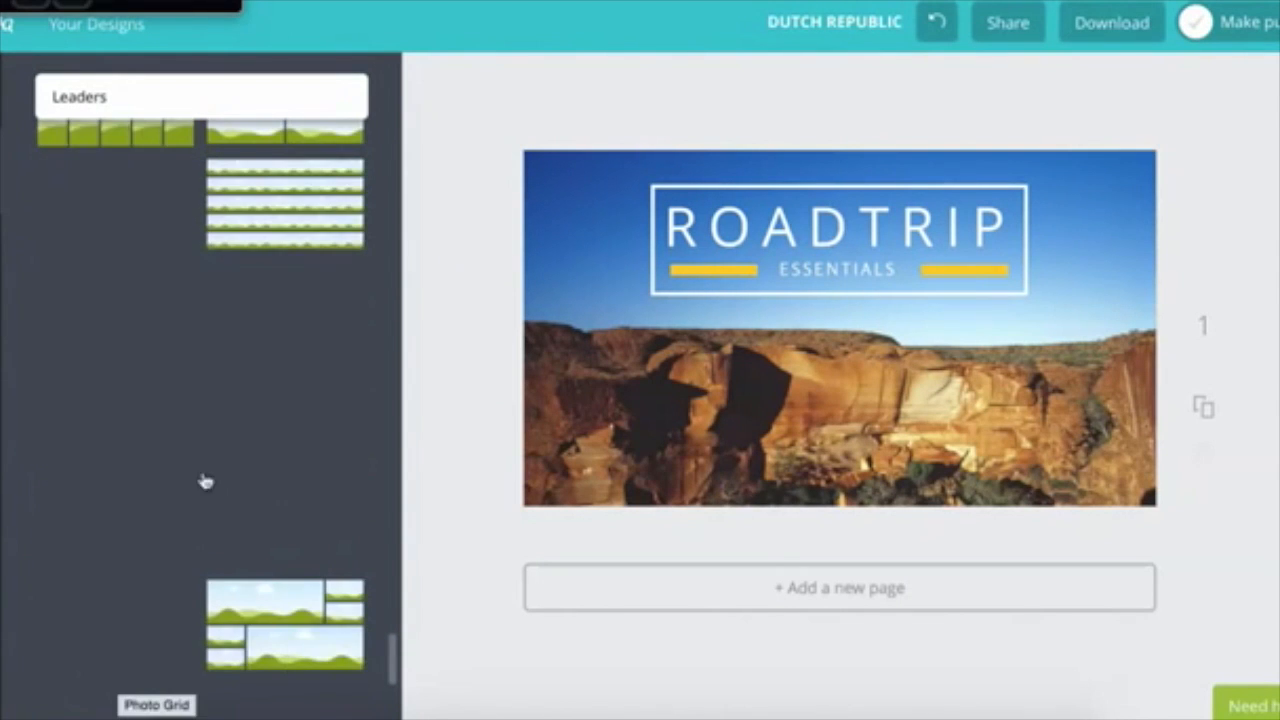
pyautogui.scroll(-3, 266, 597)
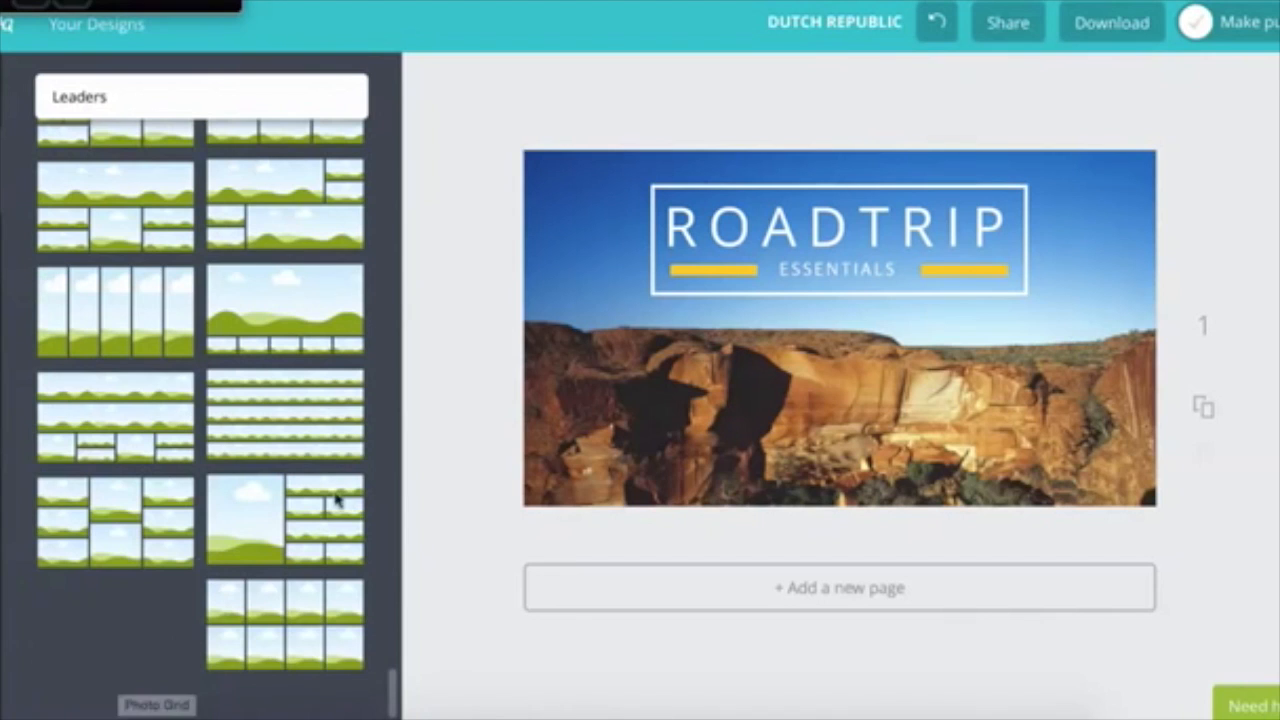
pyautogui.scroll(-3, 258, 528)
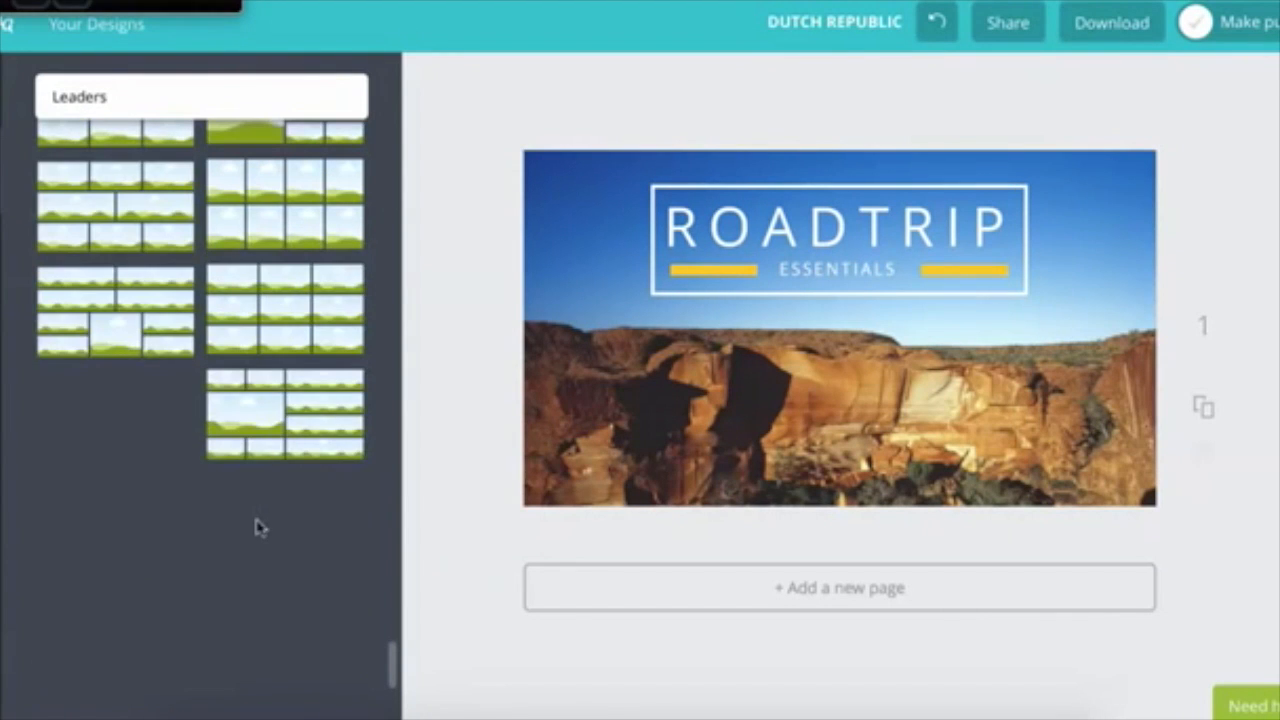
pyautogui.scroll(-5, 294, 377)
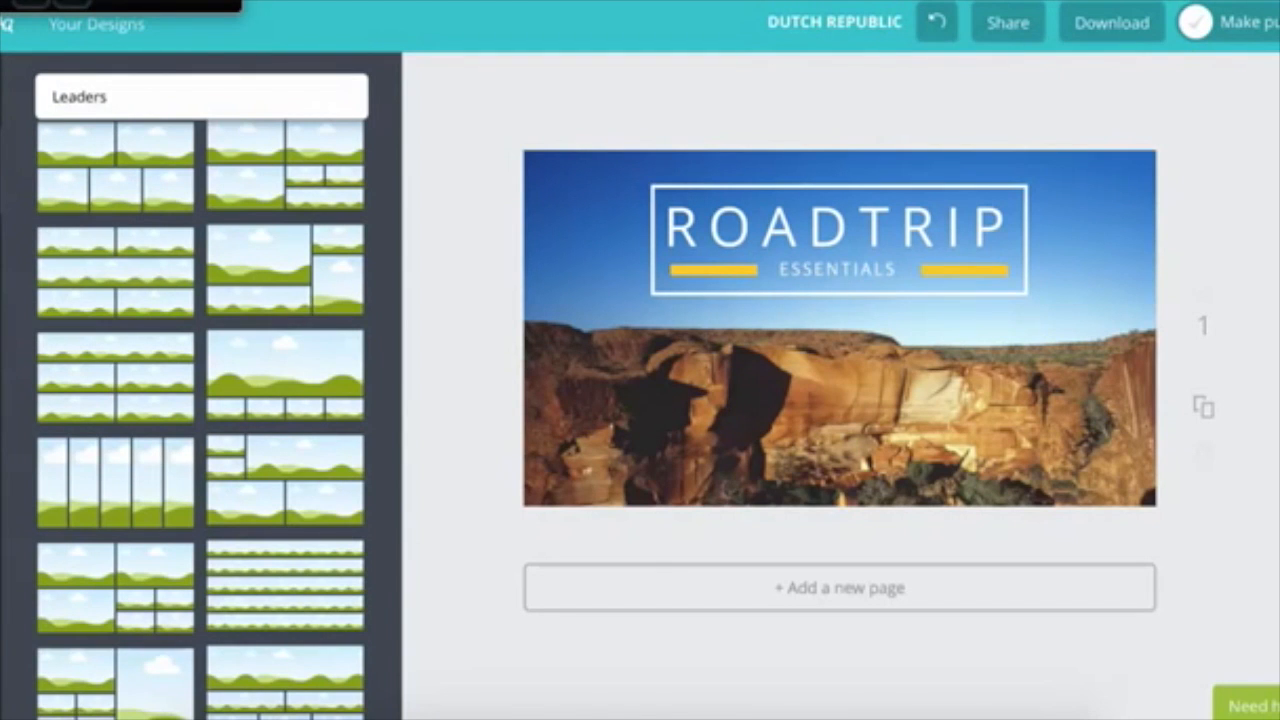
# - Show the uploaded images and look through the photos and graphics already stored there
pyautogui.click(3, 453)
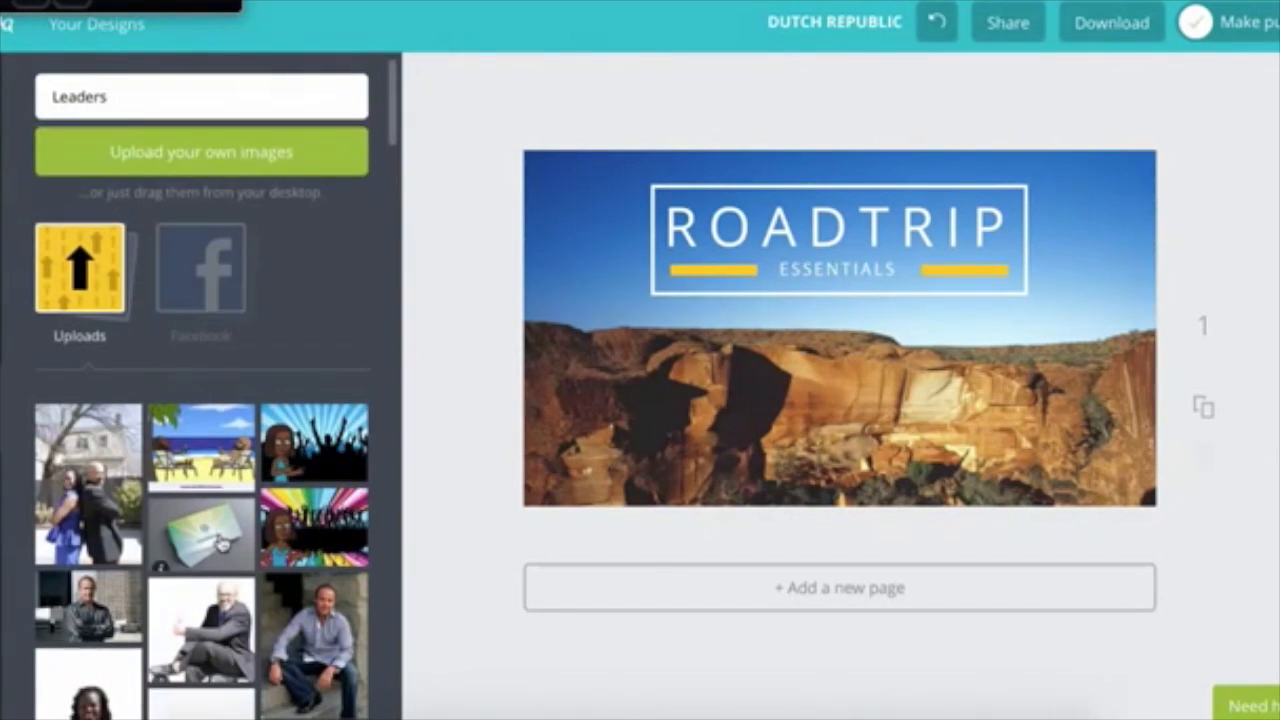
pyautogui.scroll(-5, 160, 600)
pyautogui.scroll(-5, 187, 598)
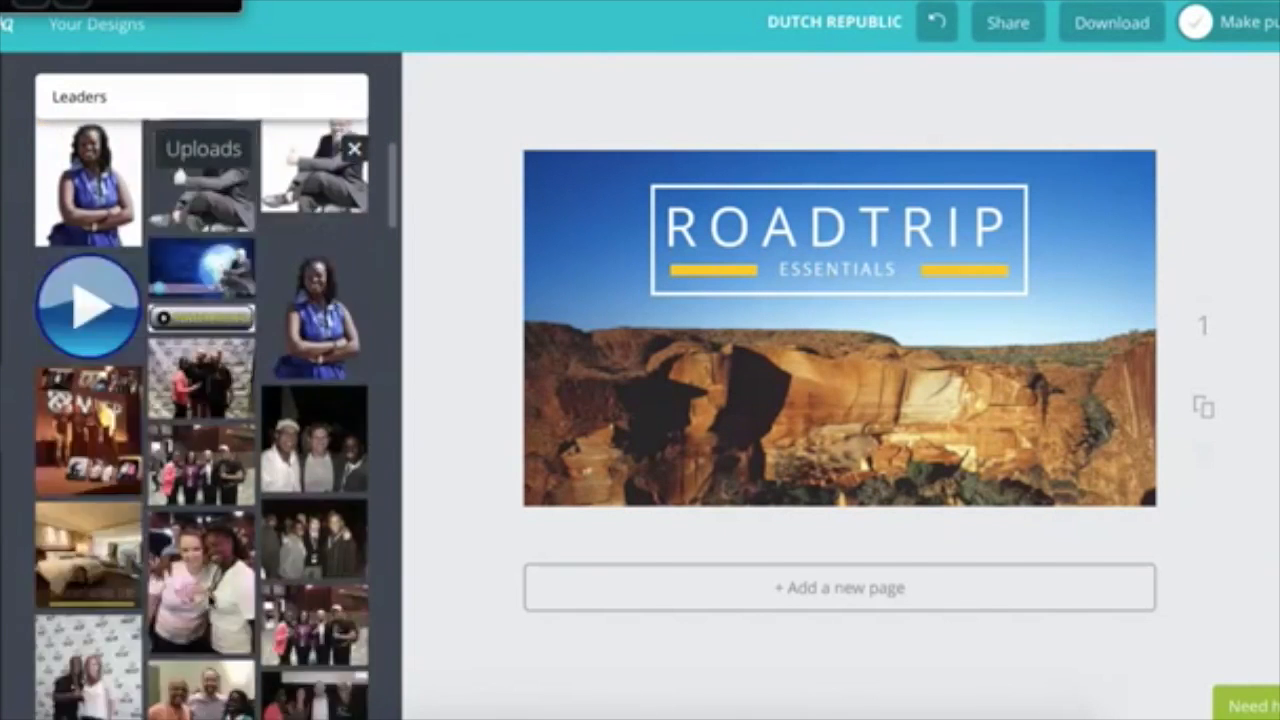
pyautogui.scroll(10, 388, 290)
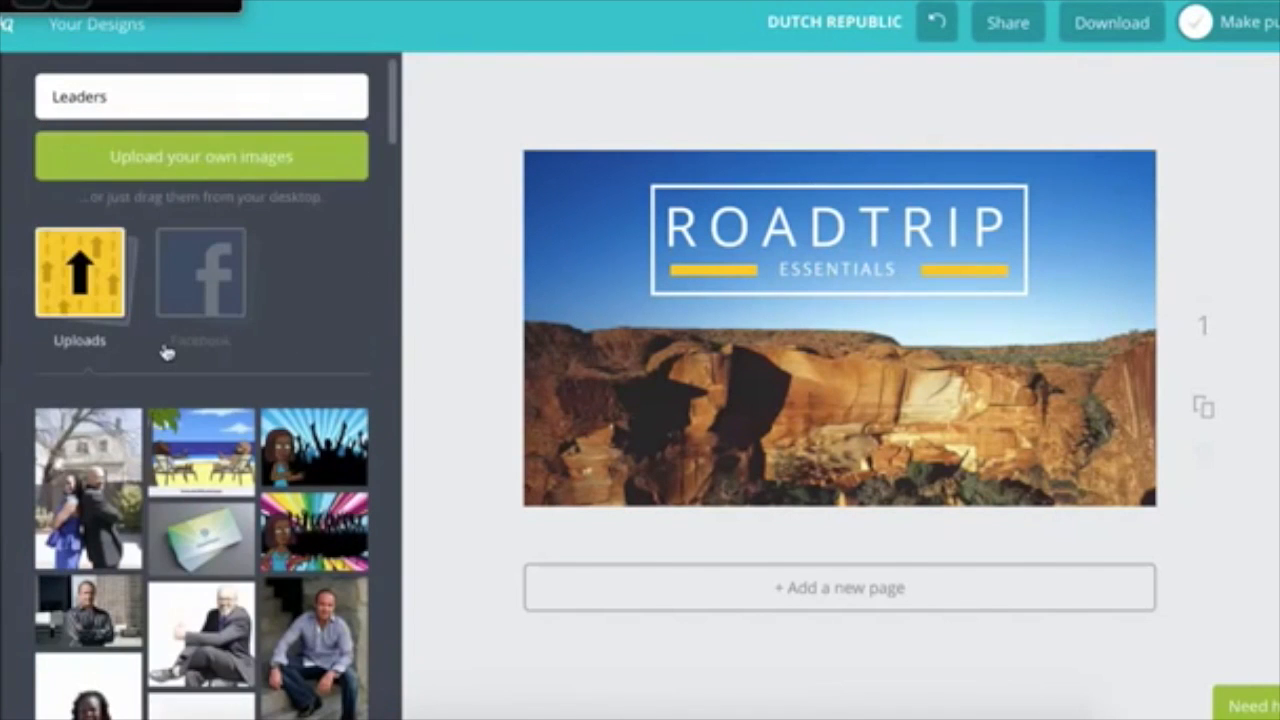
# - Find the WORLD NEWS.jpg fish banner in the Downloads folder and upload it to the image collection
pyautogui.click(220, 170)
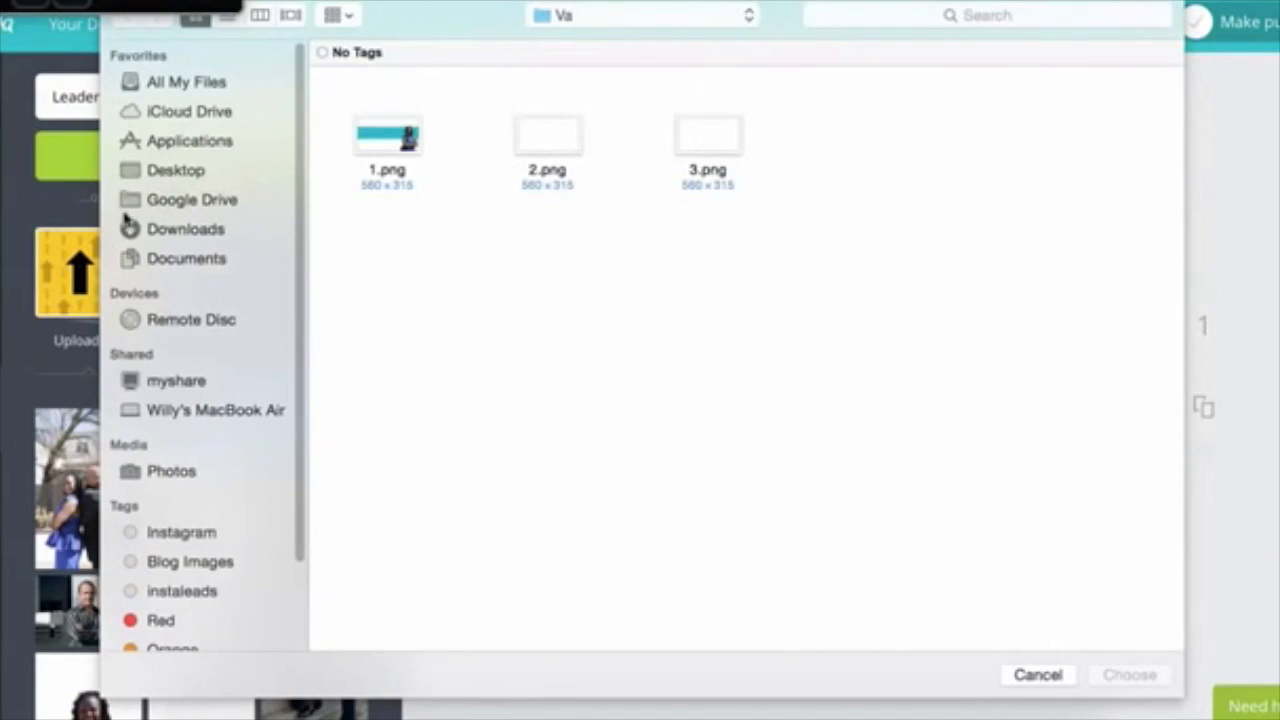
pyautogui.click(190, 230)
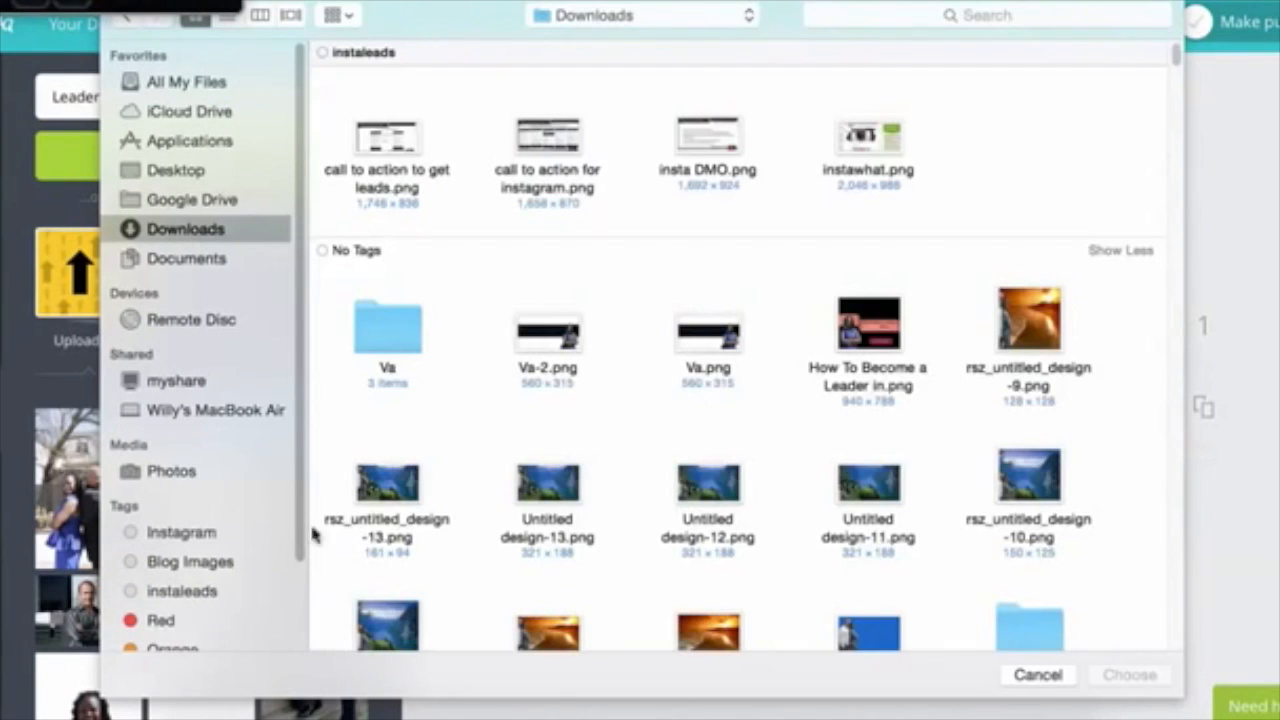
pyautogui.scroll(-10, 885, 478)
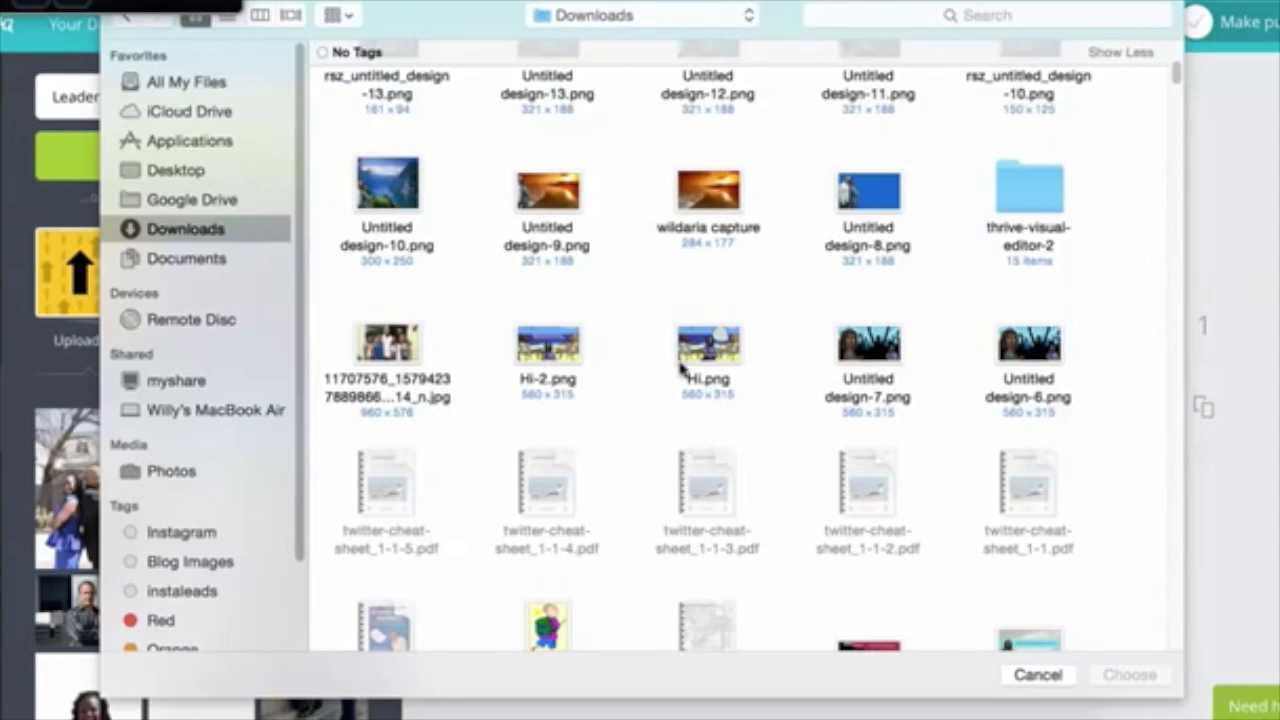
pyautogui.scroll(-3, 683, 370)
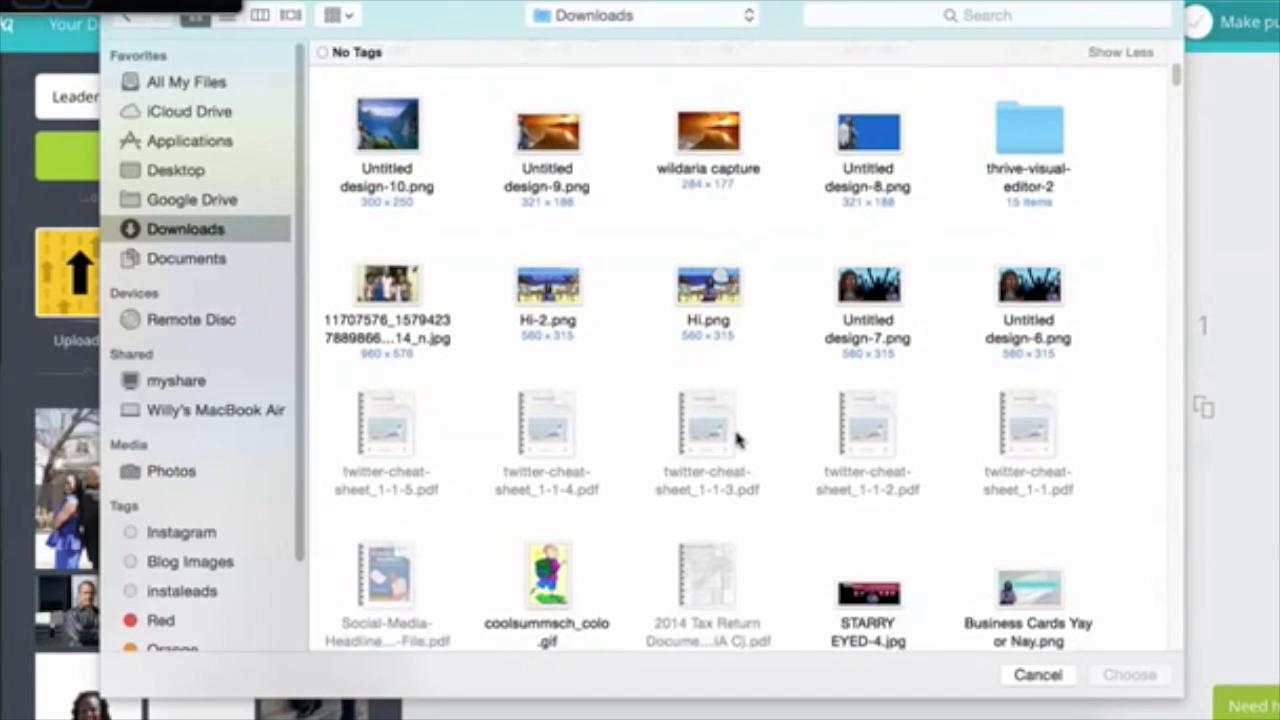
pyautogui.scroll(-2, 700, 450)
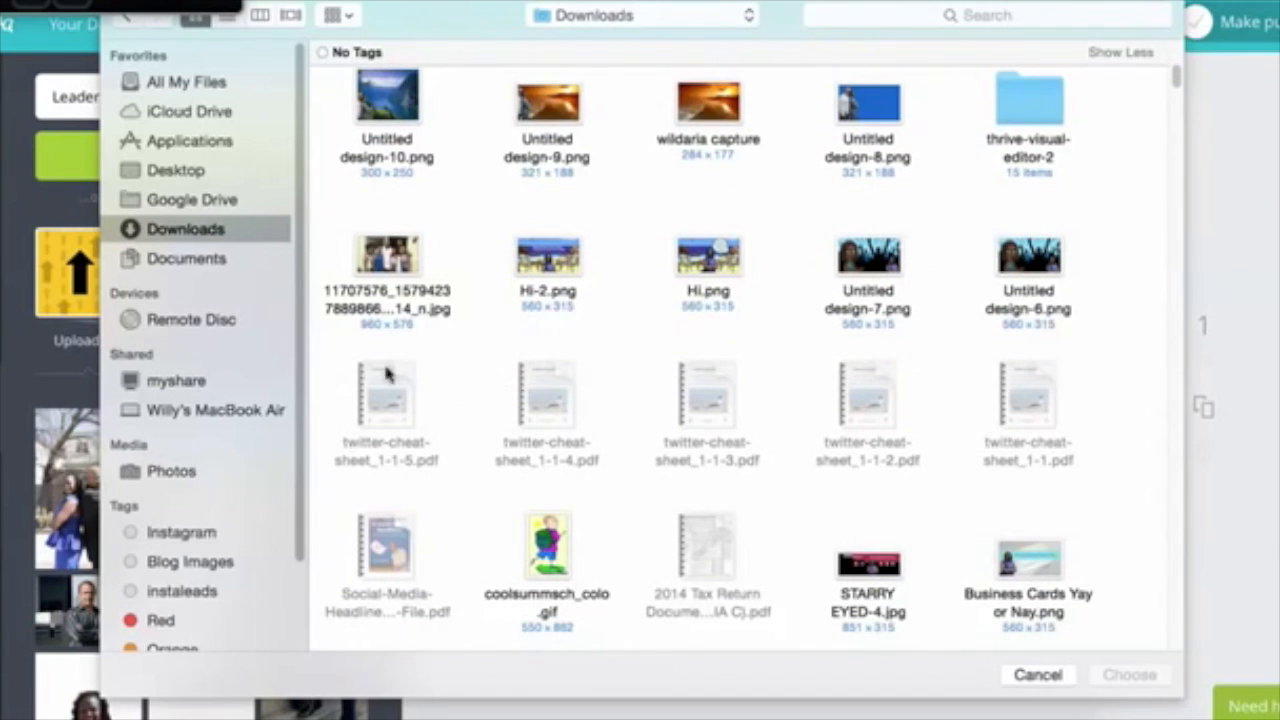
pyautogui.moveTo(586, 414)
pyautogui.scroll(-10, 600, 440)
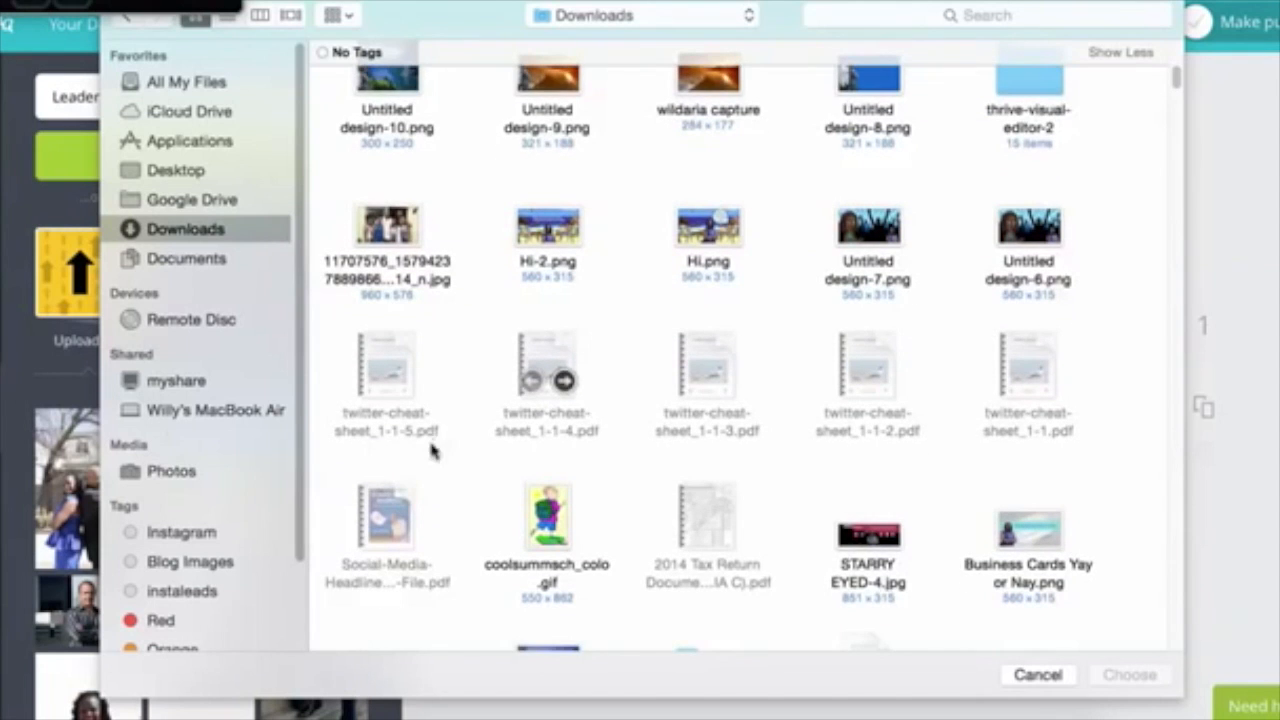
pyautogui.scroll(-10, 650, 481)
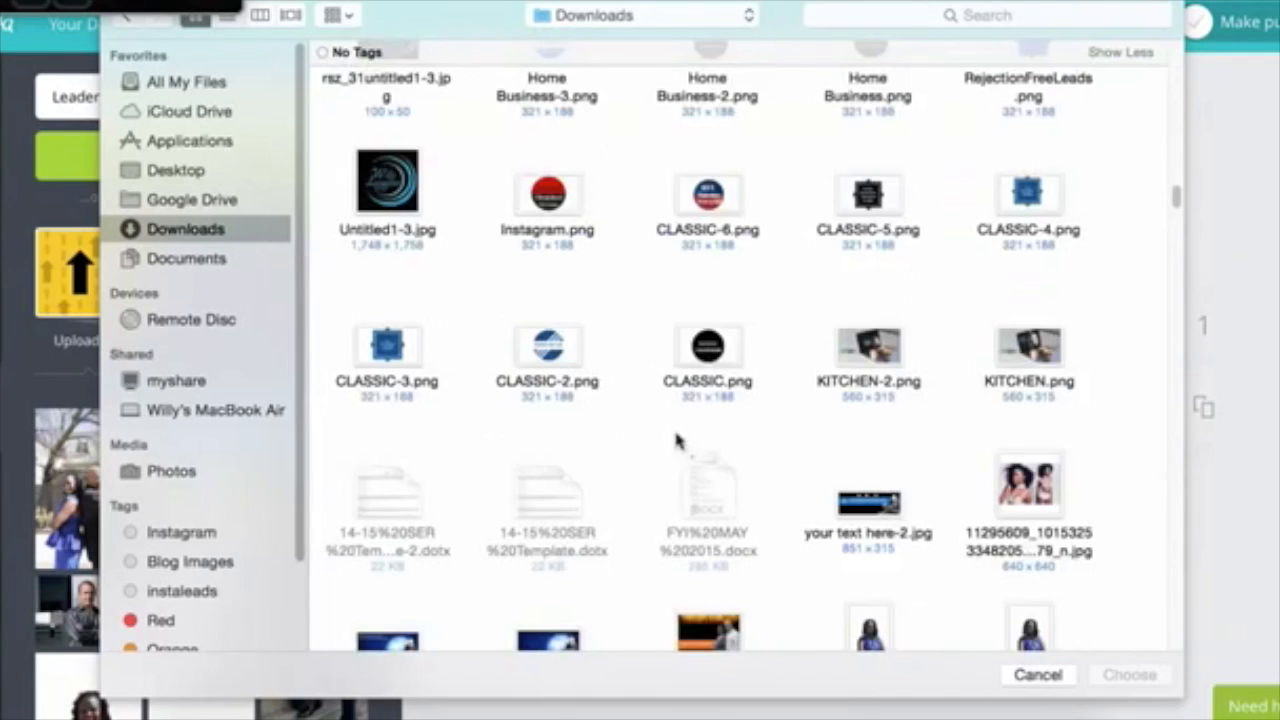
pyautogui.scroll(-10, 677, 441)
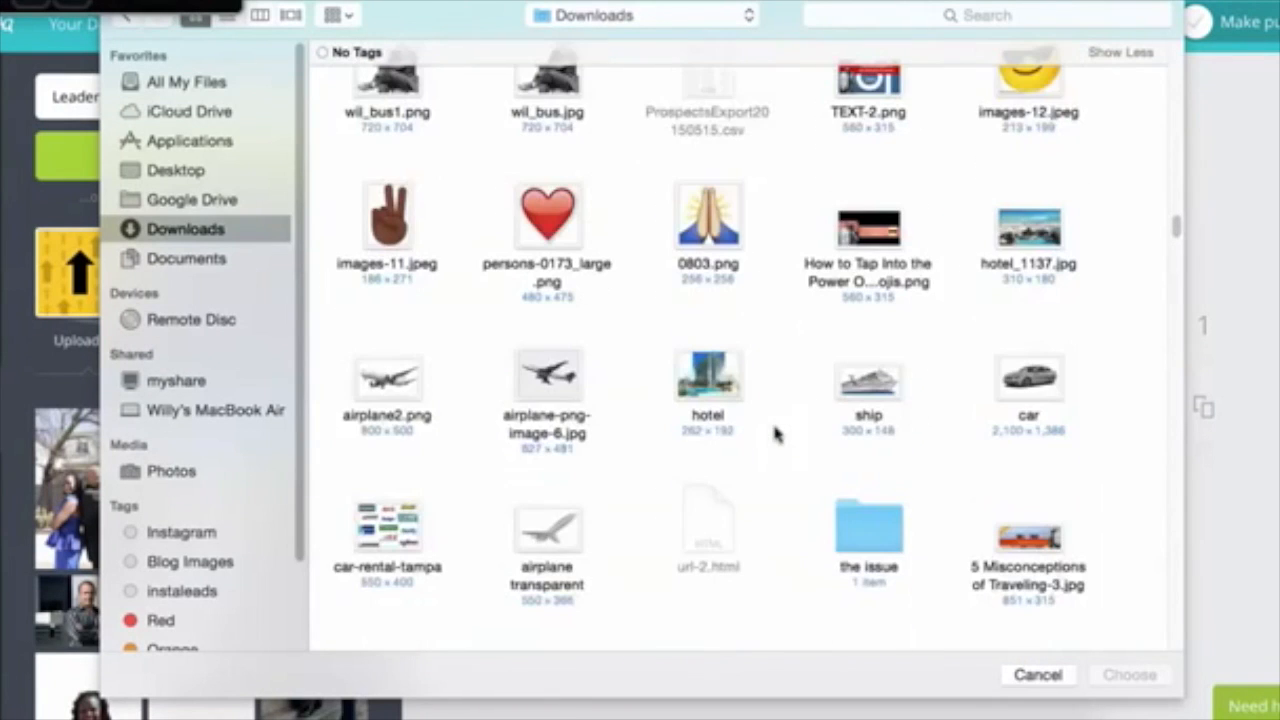
pyautogui.scroll(6, 912, 403)
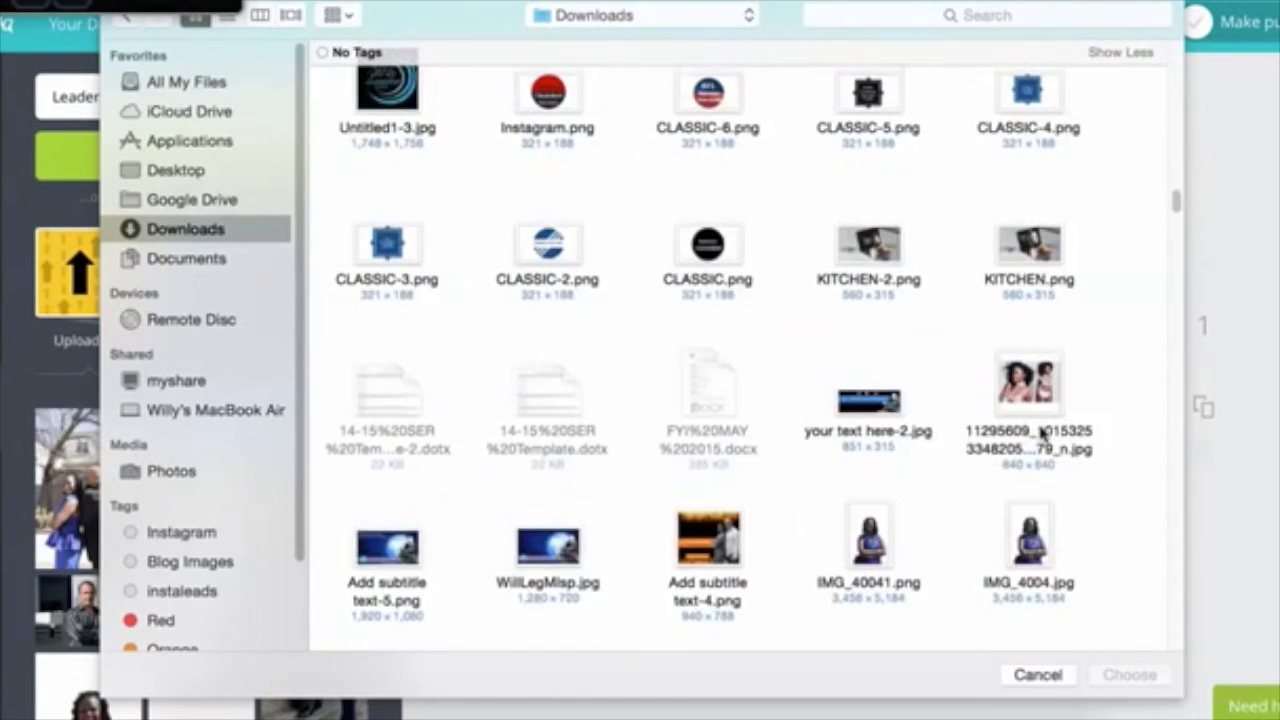
pyautogui.scroll(5, 946, 471)
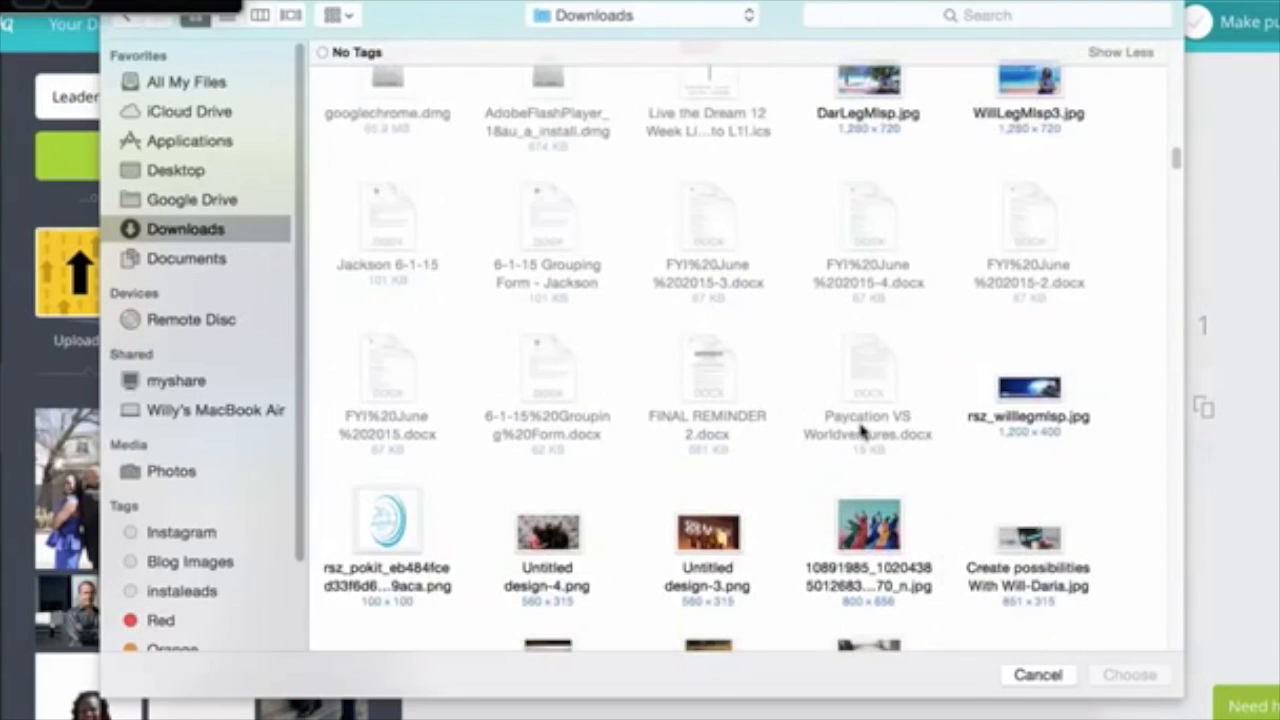
pyautogui.scroll(2, 862, 430)
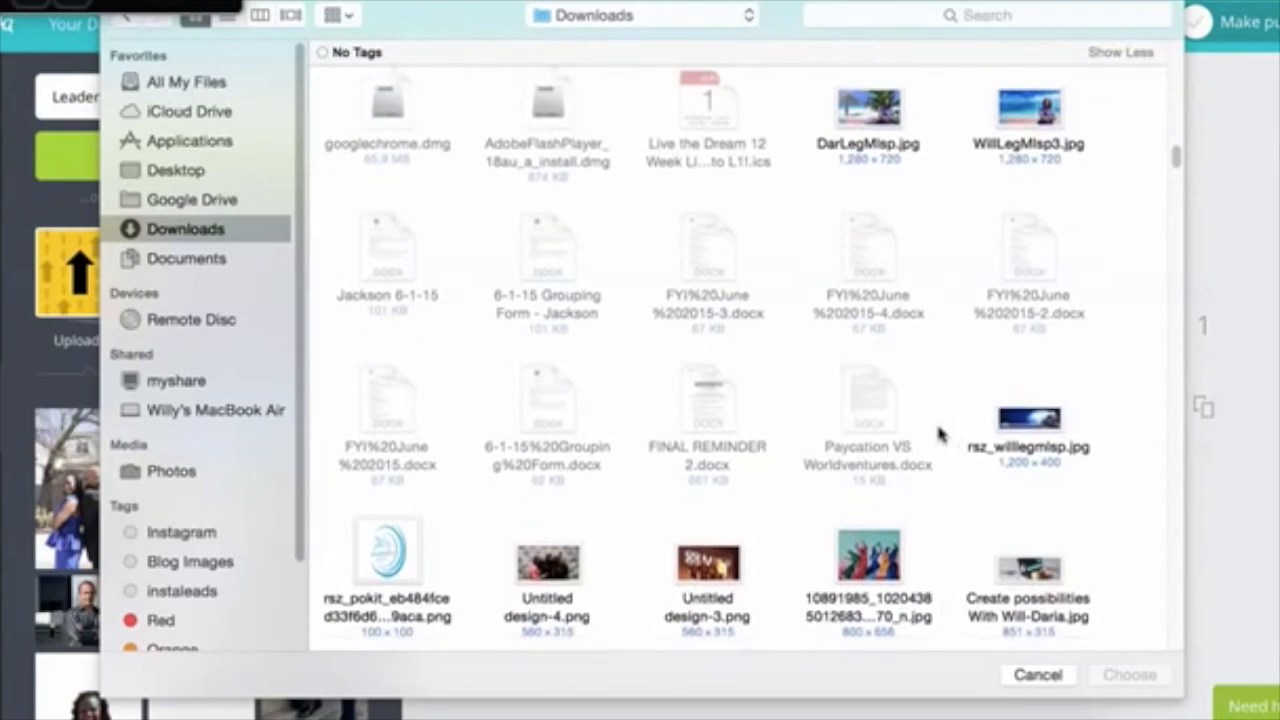
pyautogui.scroll(-5, 640, 380)
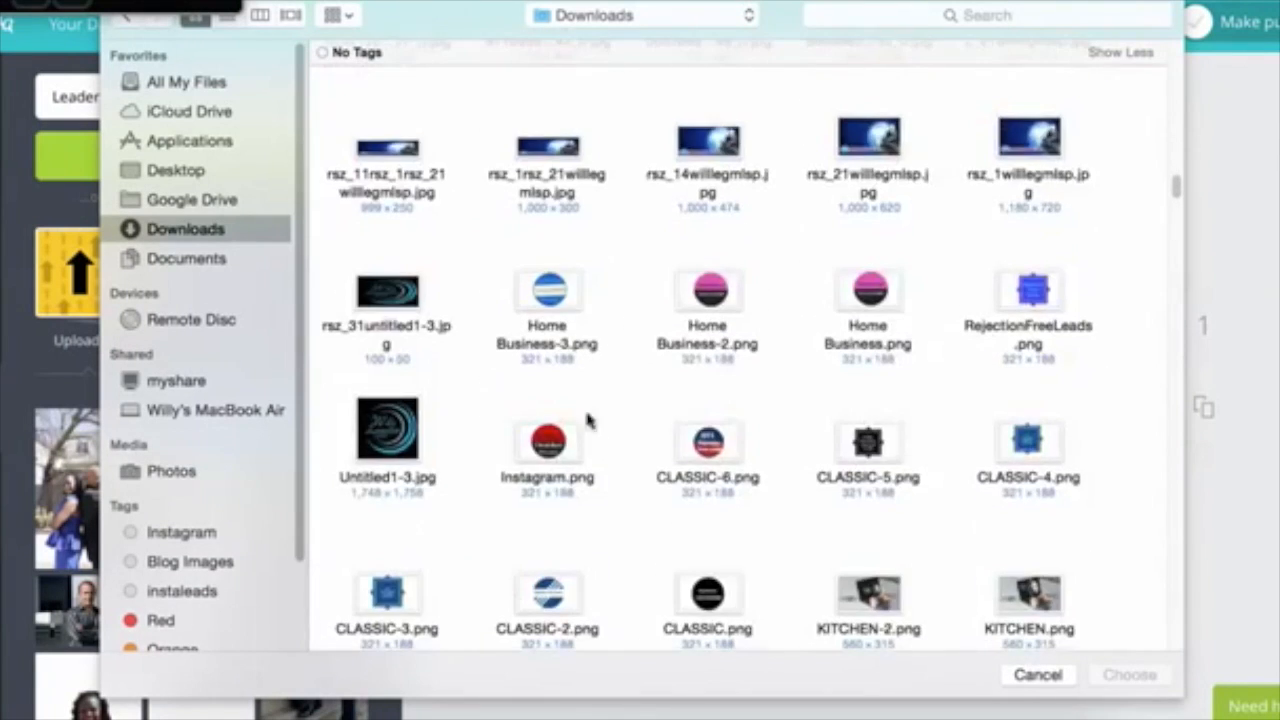
pyautogui.scroll(-10, 588, 420)
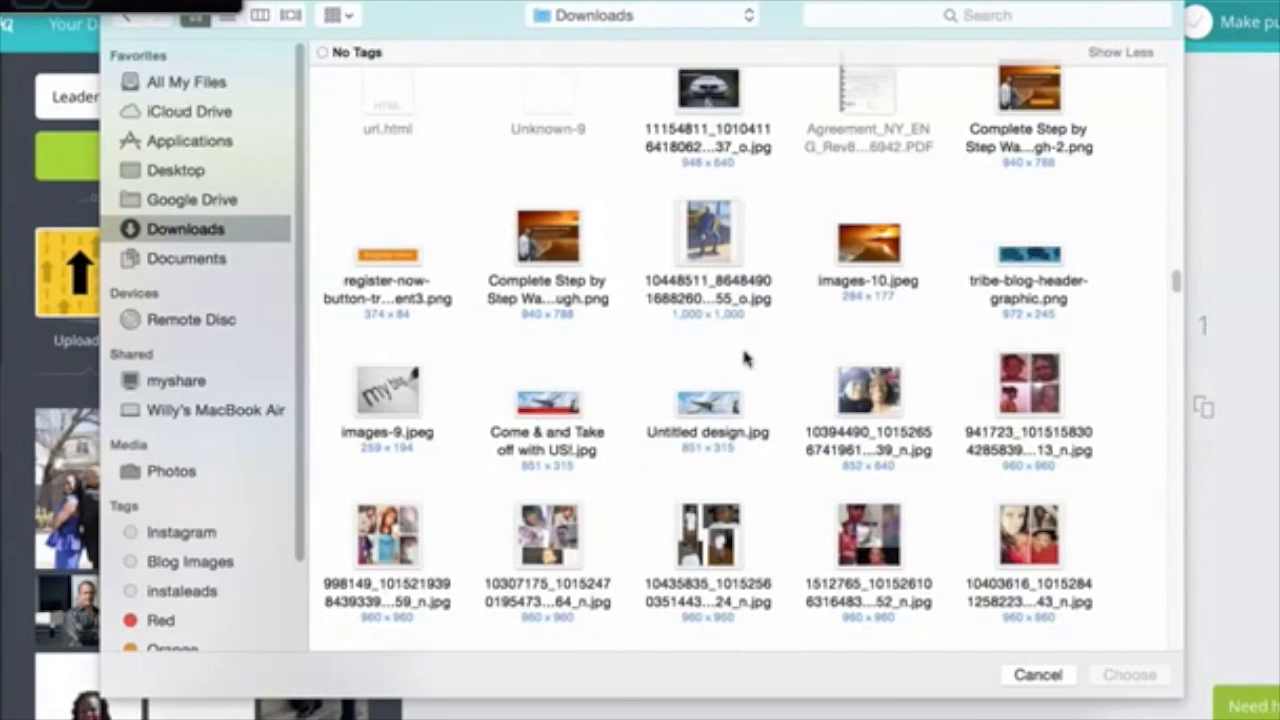
pyautogui.scroll(-1, 790, 400)
pyautogui.scroll(-10, 800, 420)
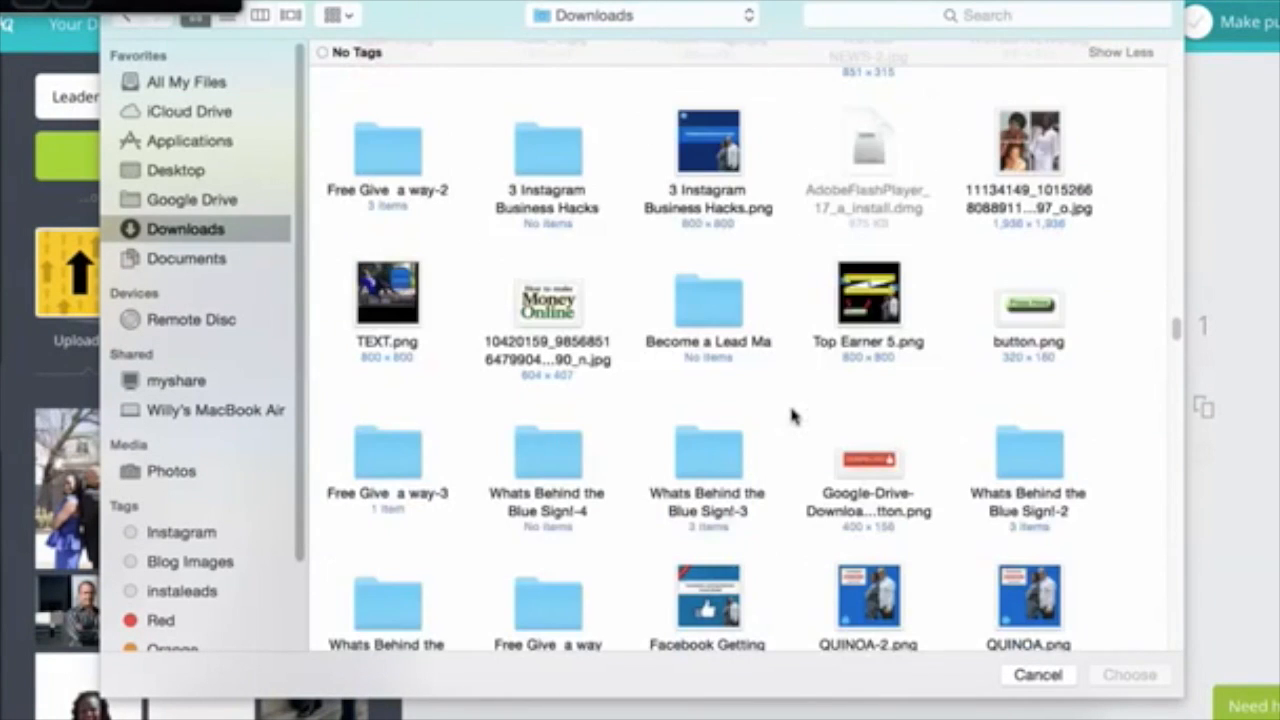
pyautogui.scroll(-2, 660, 350)
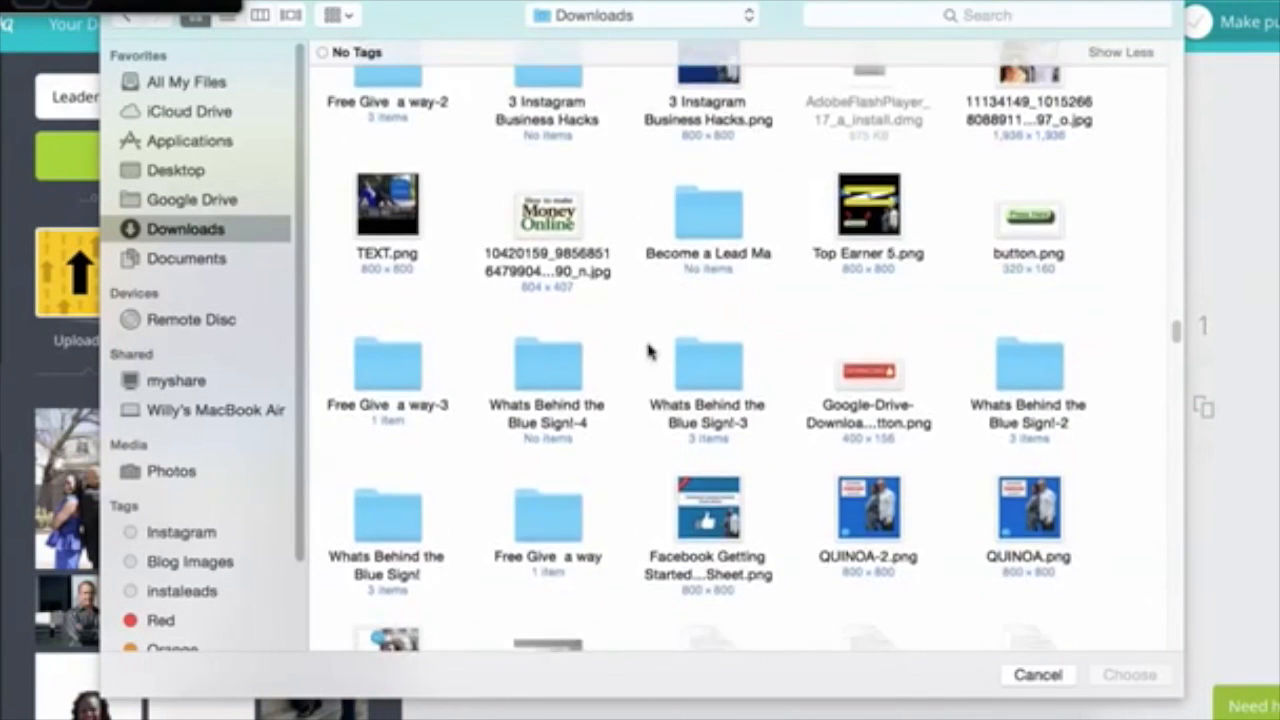
pyautogui.scroll(-10, 620, 370)
pyautogui.scroll(3, 716, 312)
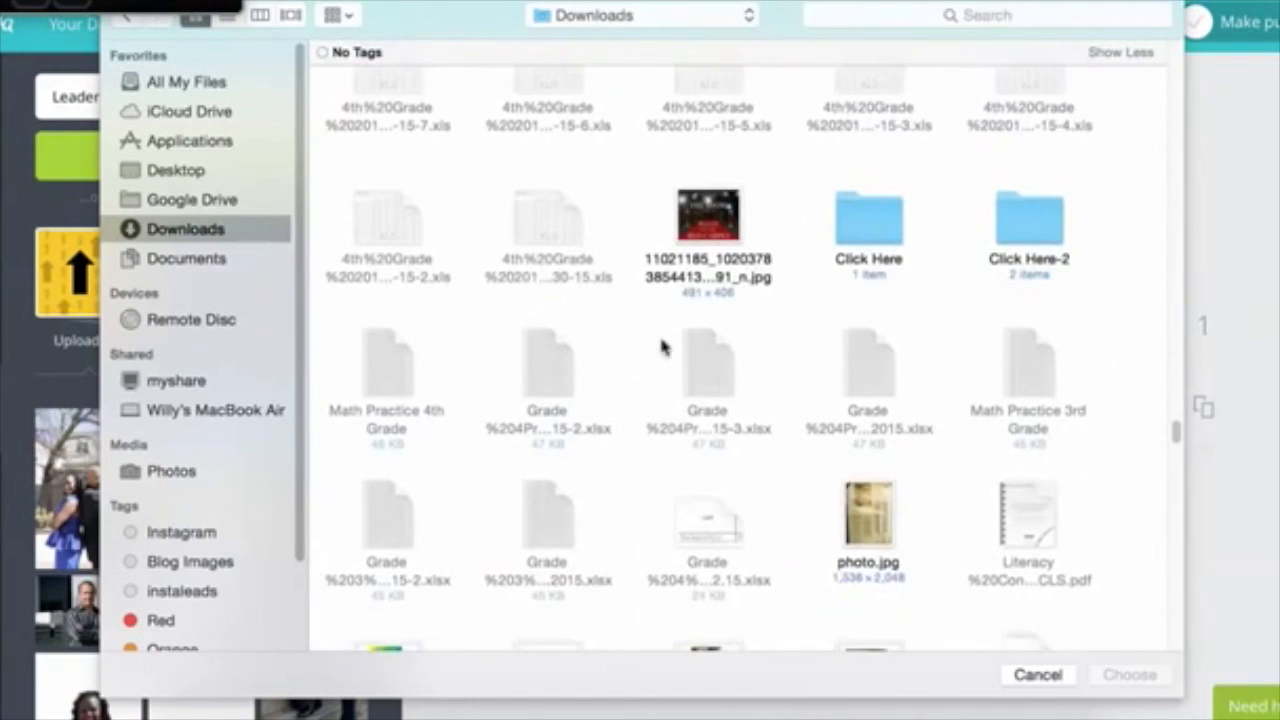
pyautogui.scroll(10, 607, 336)
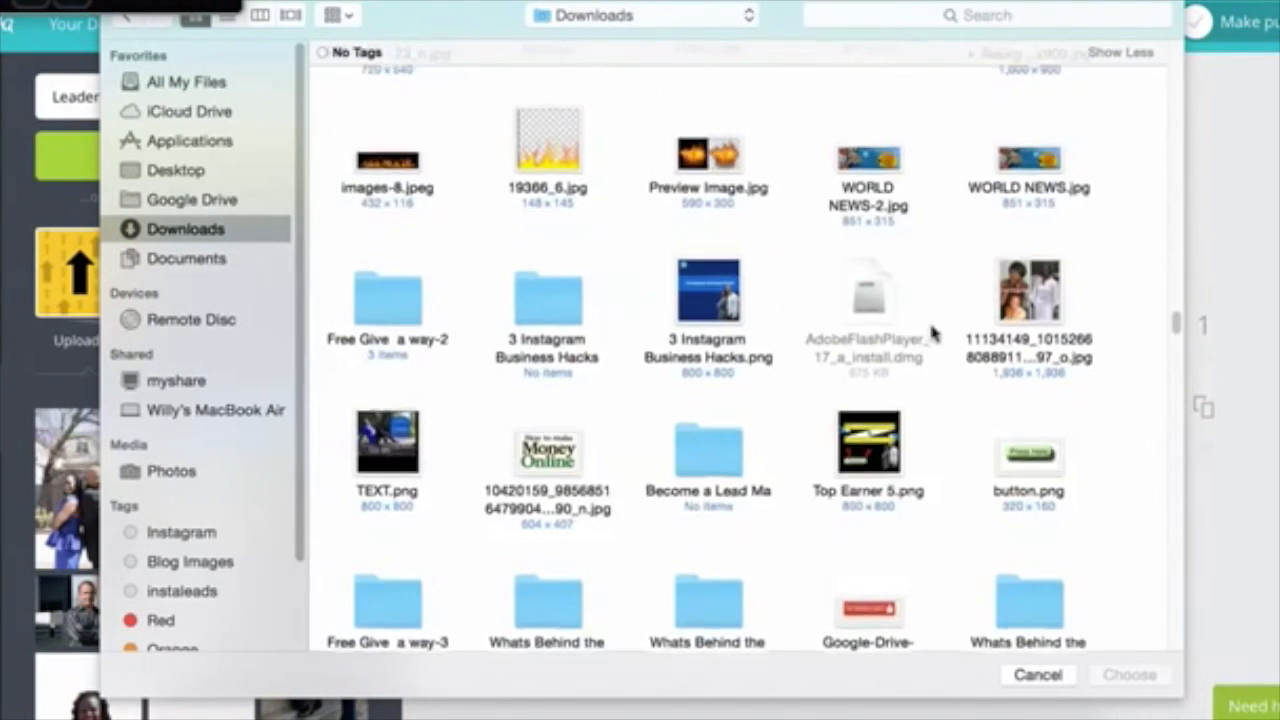
pyautogui.scroll(3, 670, 287)
pyautogui.scroll(2, 690, 295)
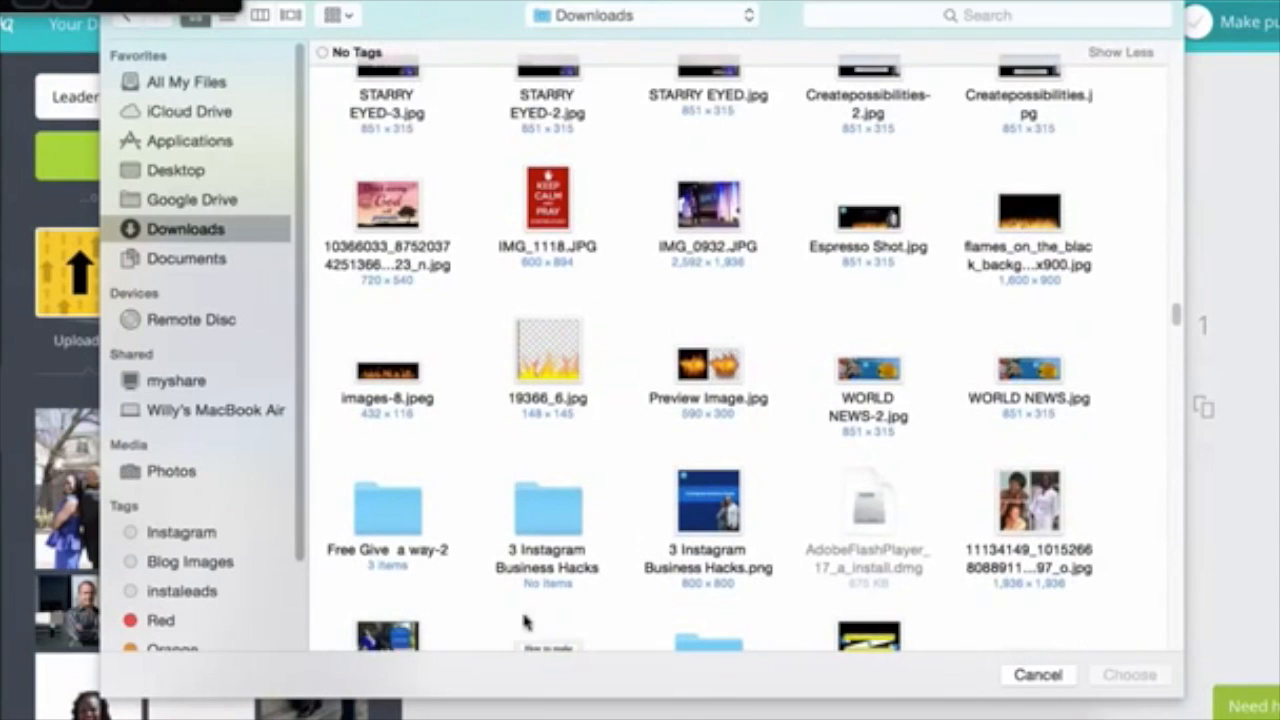
pyautogui.doubleClick(1087, 377)
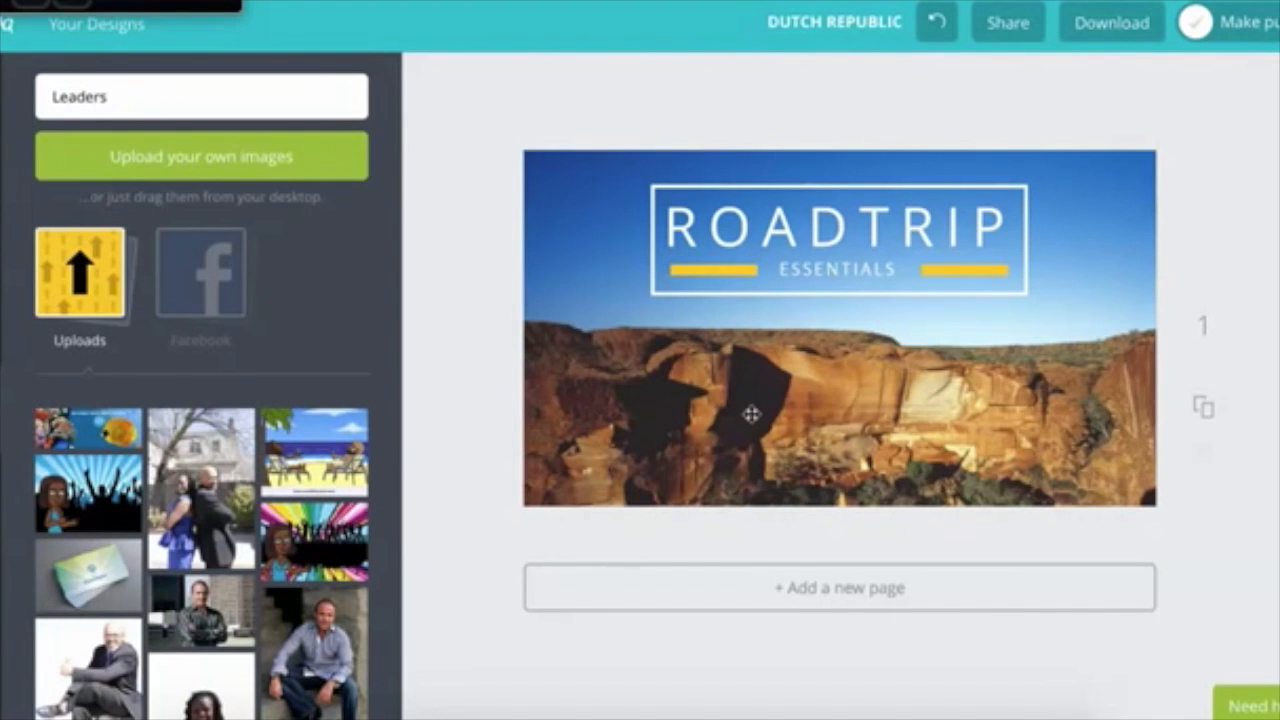
pyautogui.click(945, 380)
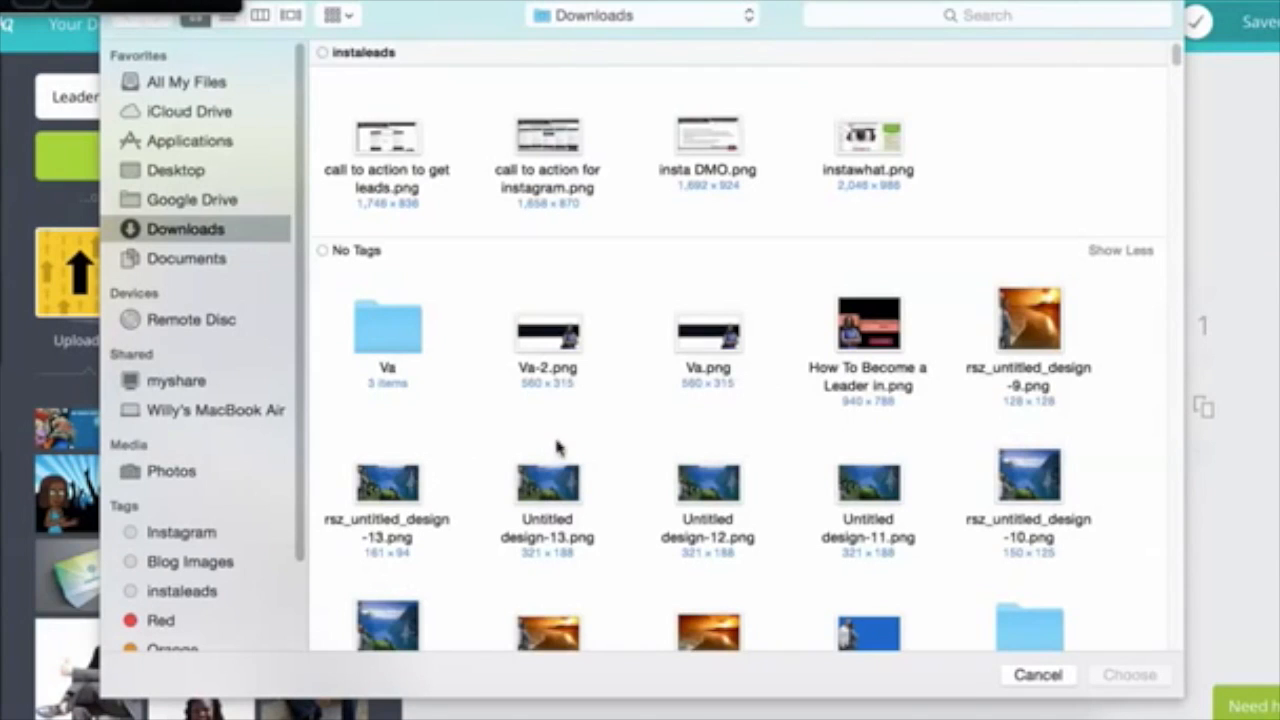
pyautogui.scroll(-2, 557, 448)
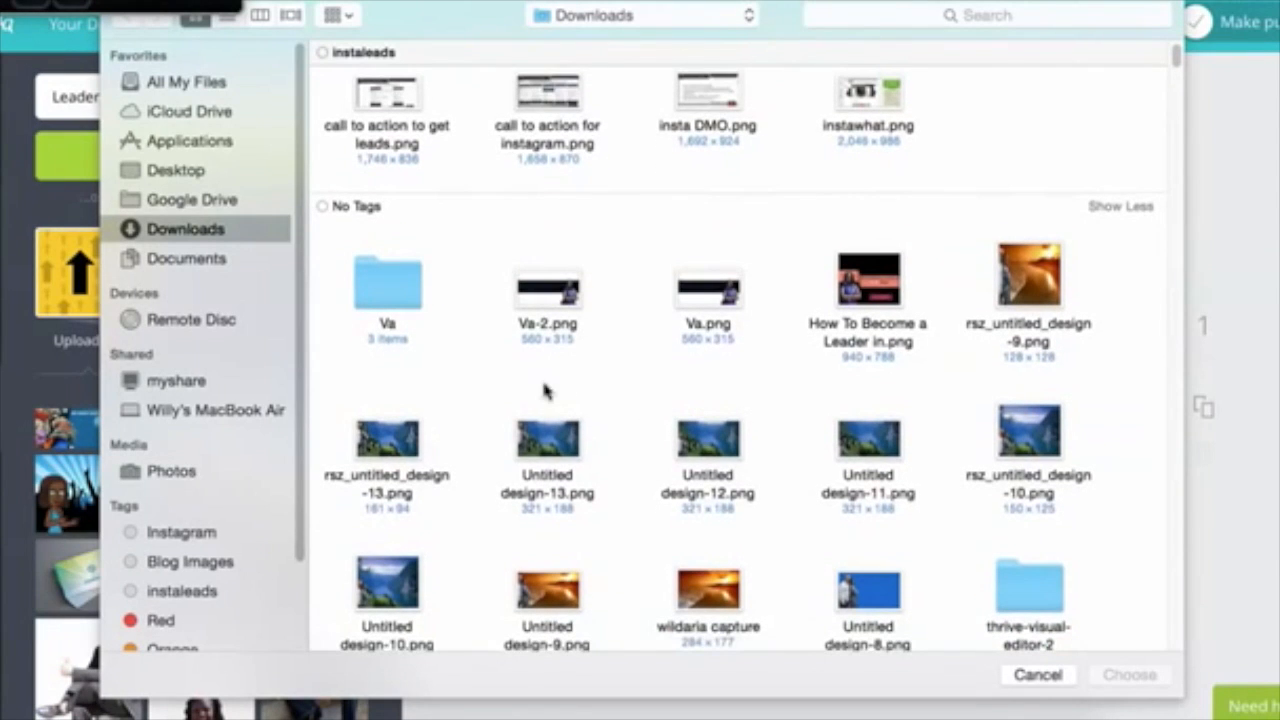
pyautogui.scroll(-1, 929, 391)
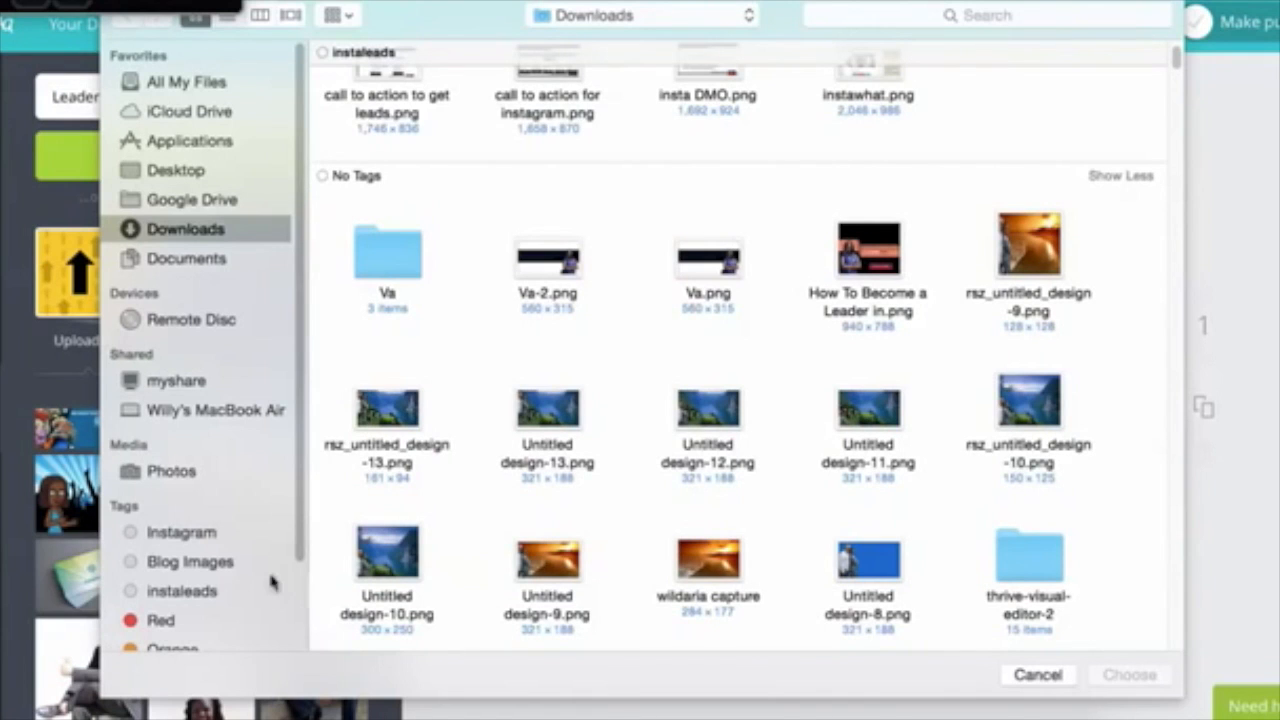
pyautogui.click(1045, 676)
# - Place the uploaded fish banner over the Roadtrip Essentials layout and delete it from the page
pyautogui.moveTo(46, 437); pyautogui.dragTo(537, 337)
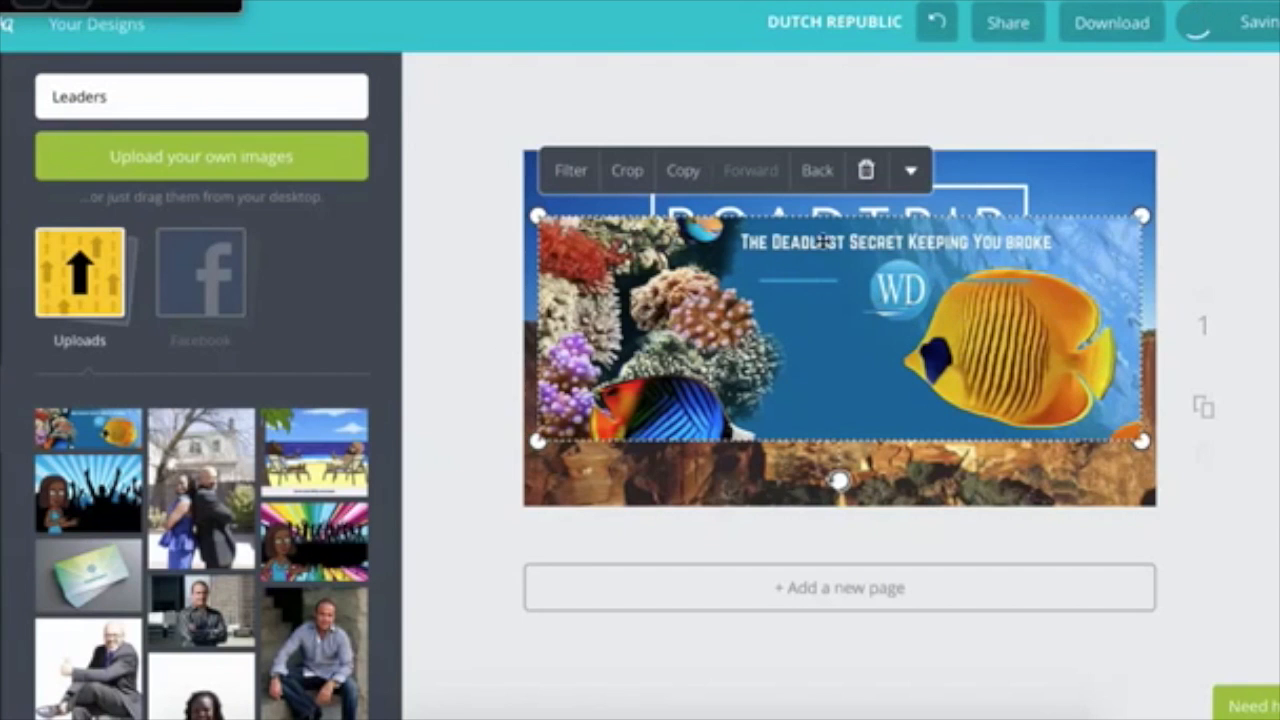
pyautogui.click(866, 170)
# - Delete the canyon photo from the Roadtrip Essentials layout, along with the empty picture frame behind it
pyautogui.rightClick(864, 358)
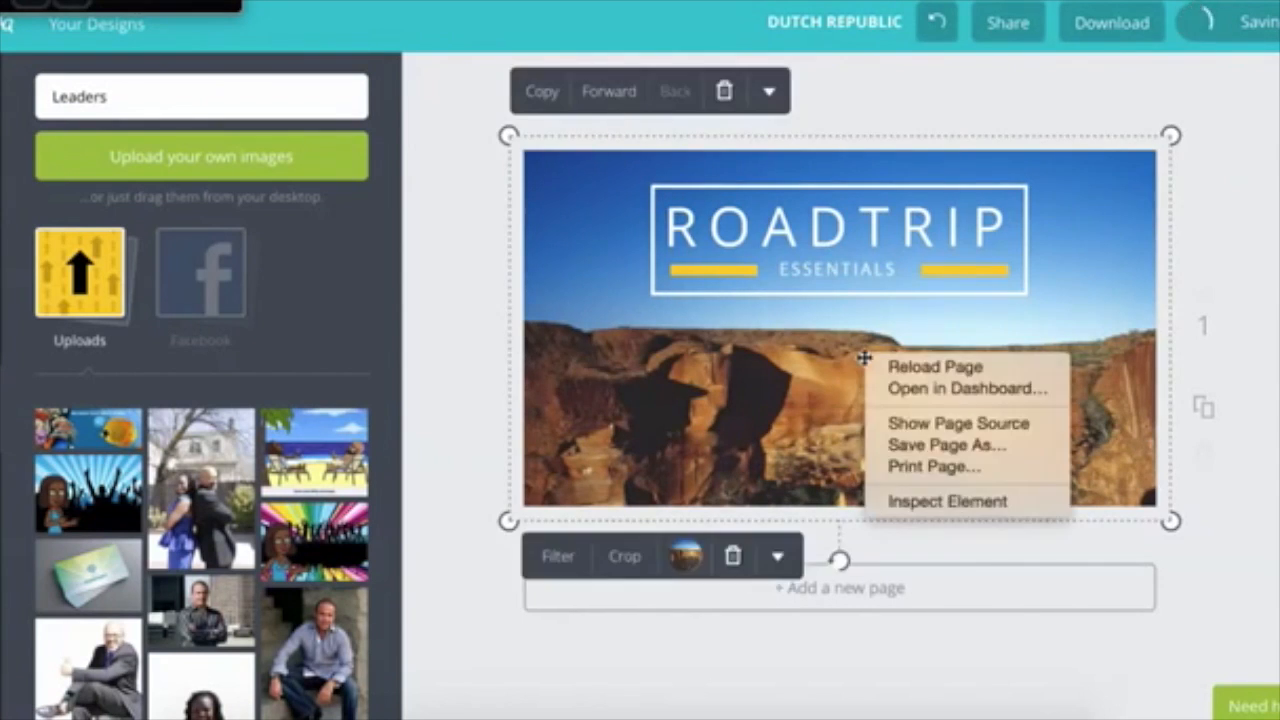
pyautogui.click(729, 96)
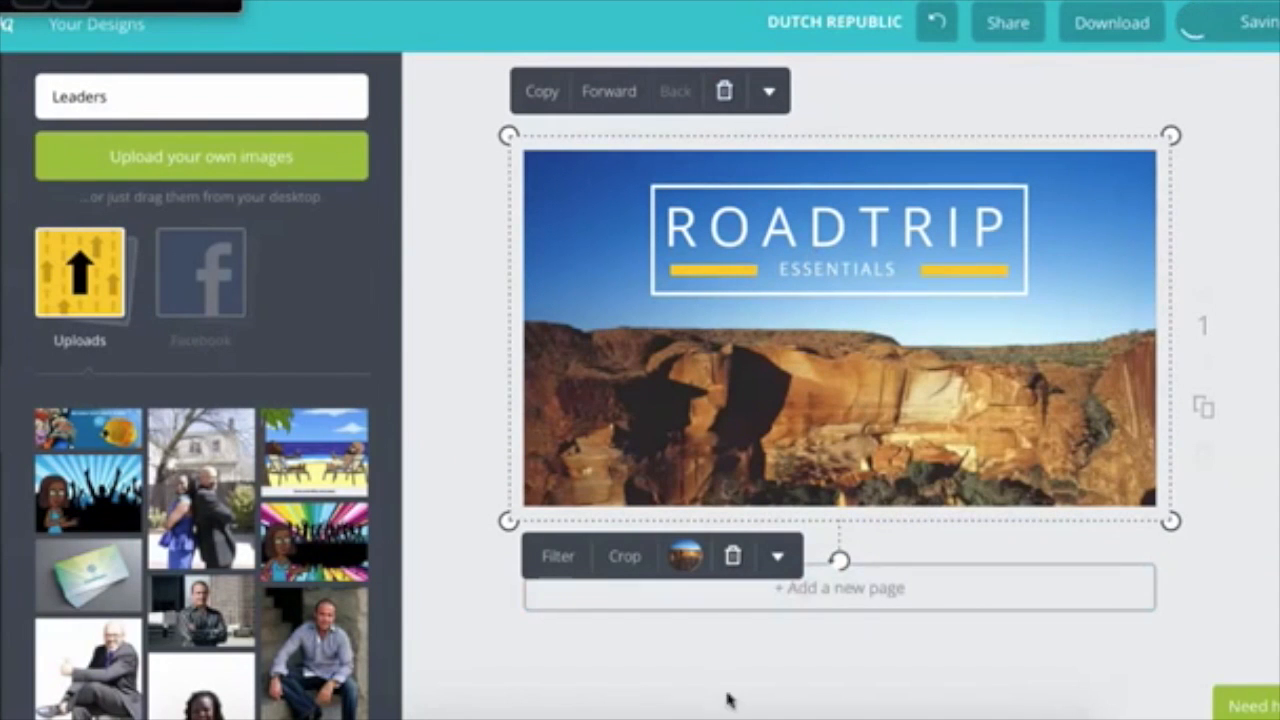
pyautogui.click(728, 557)
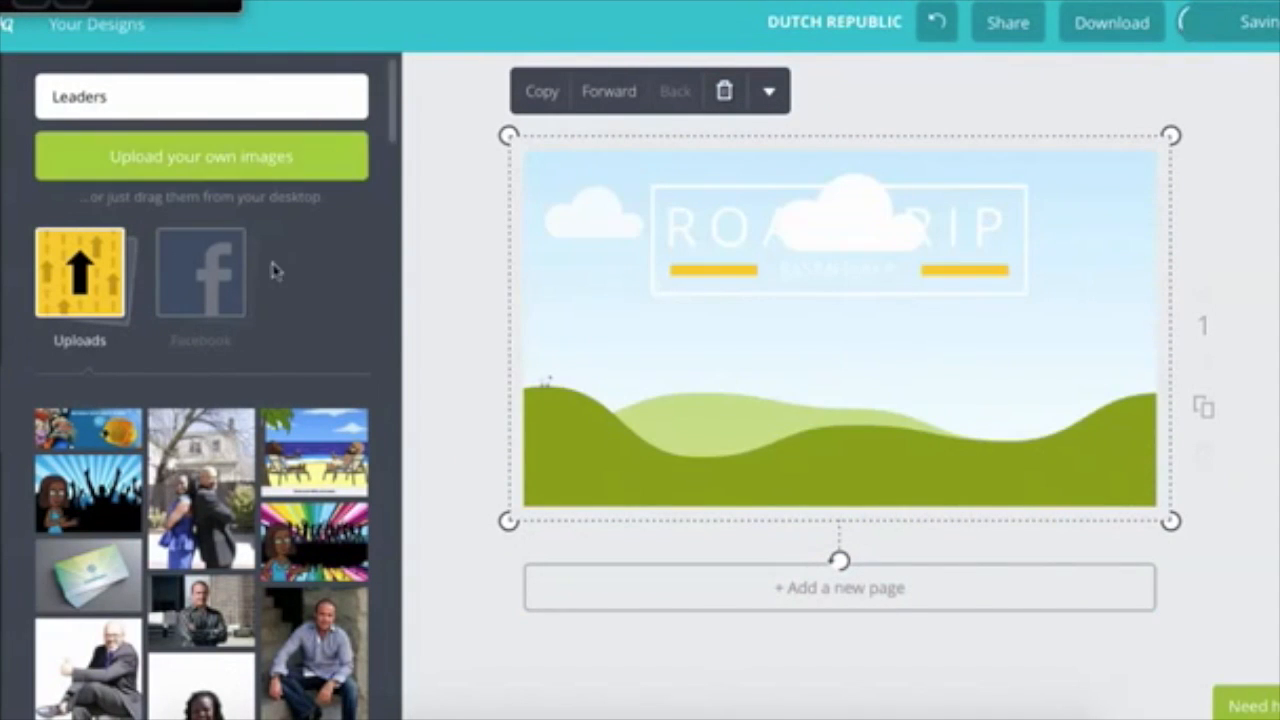
pyautogui.rightClick(927, 372)
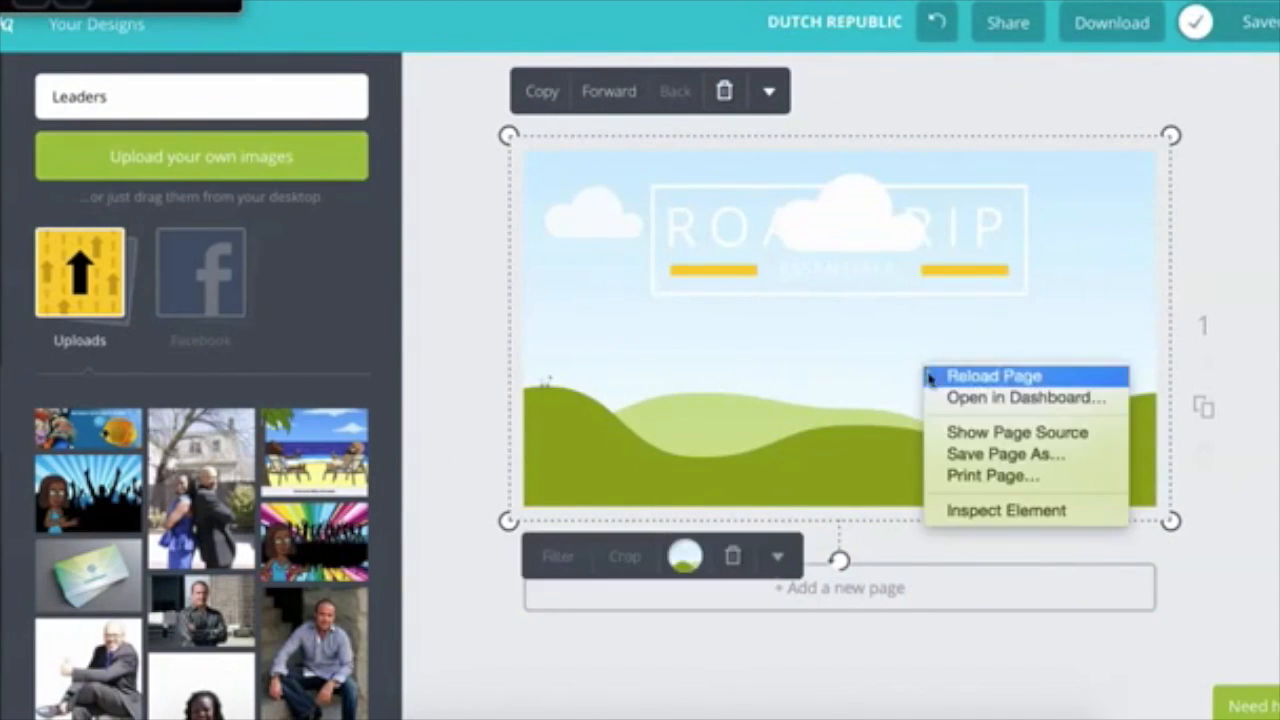
pyautogui.click(734, 558)
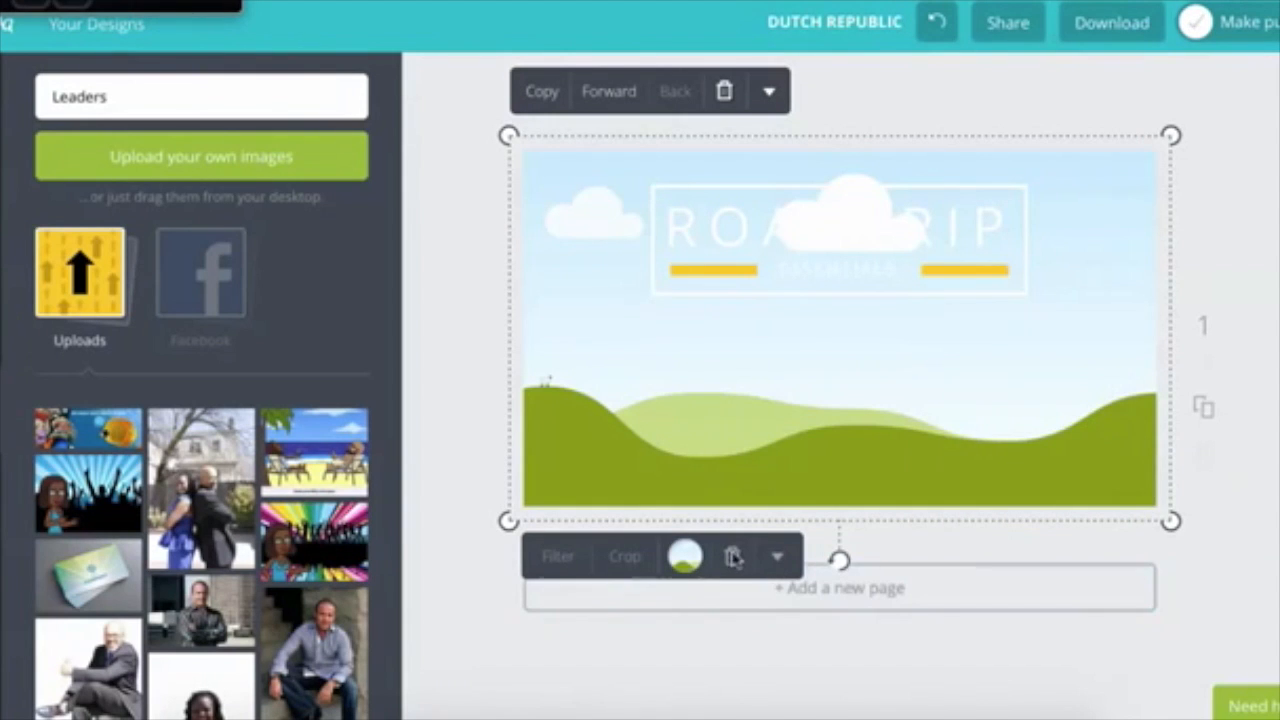
pyautogui.click(724, 91)
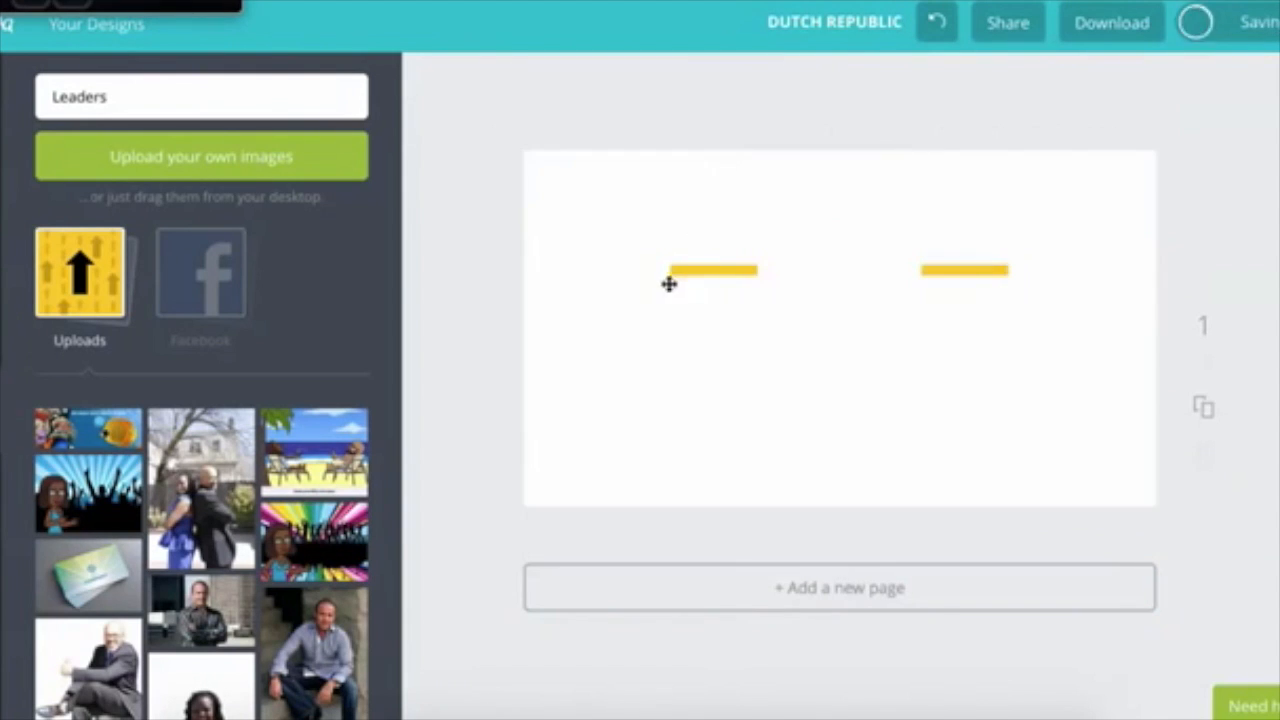
# - Delete the two yellow bars from the page
pyautogui.click(739, 274)
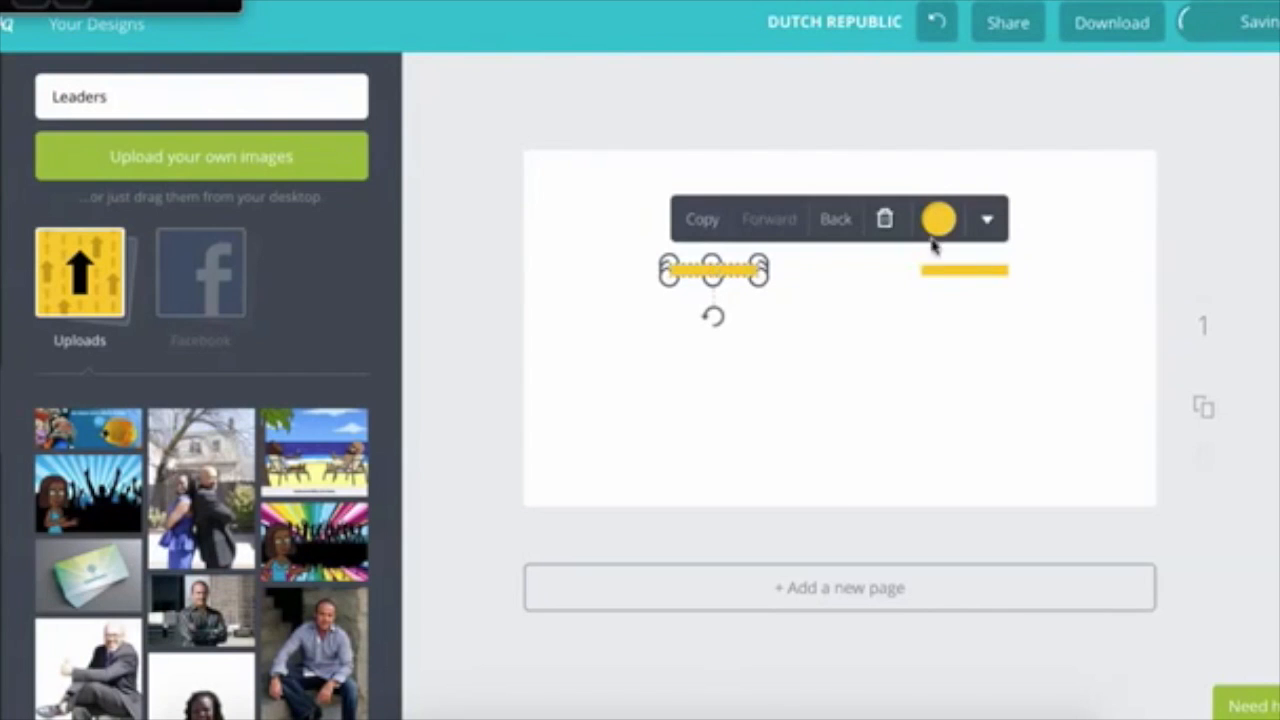
pyautogui.click(884, 219)
pyautogui.click(975, 270)
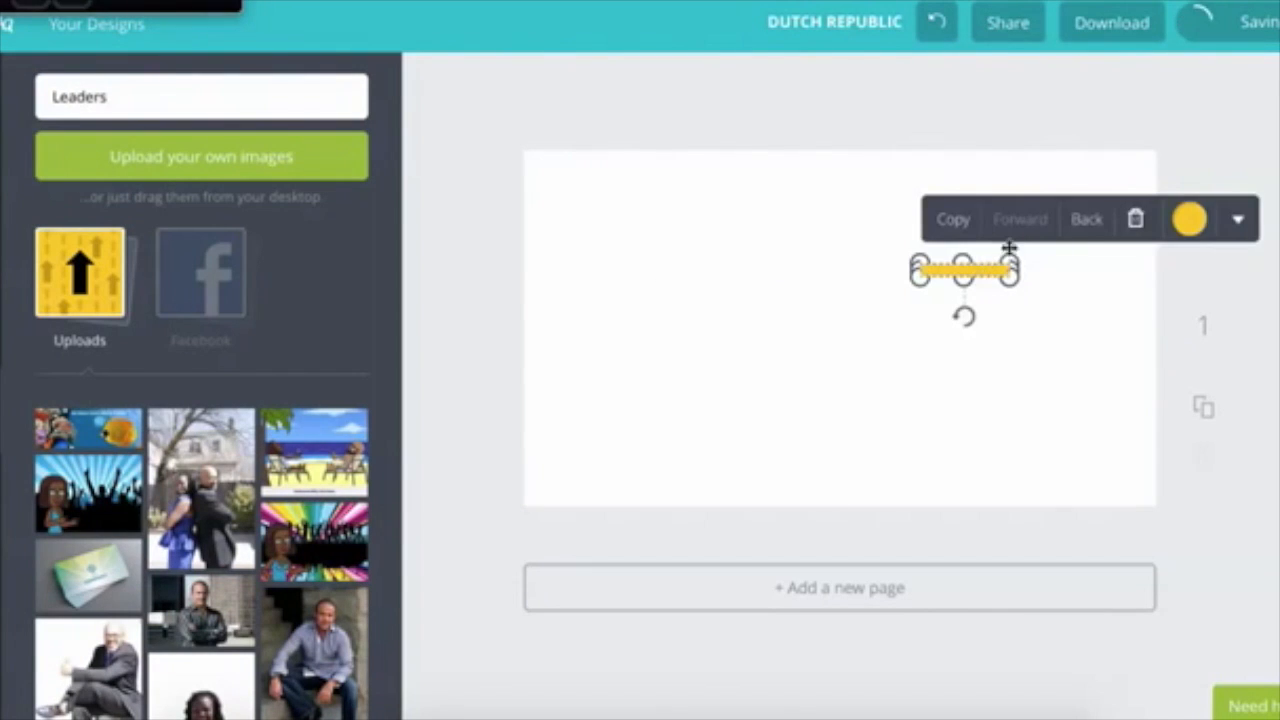
pyautogui.click(1135, 219)
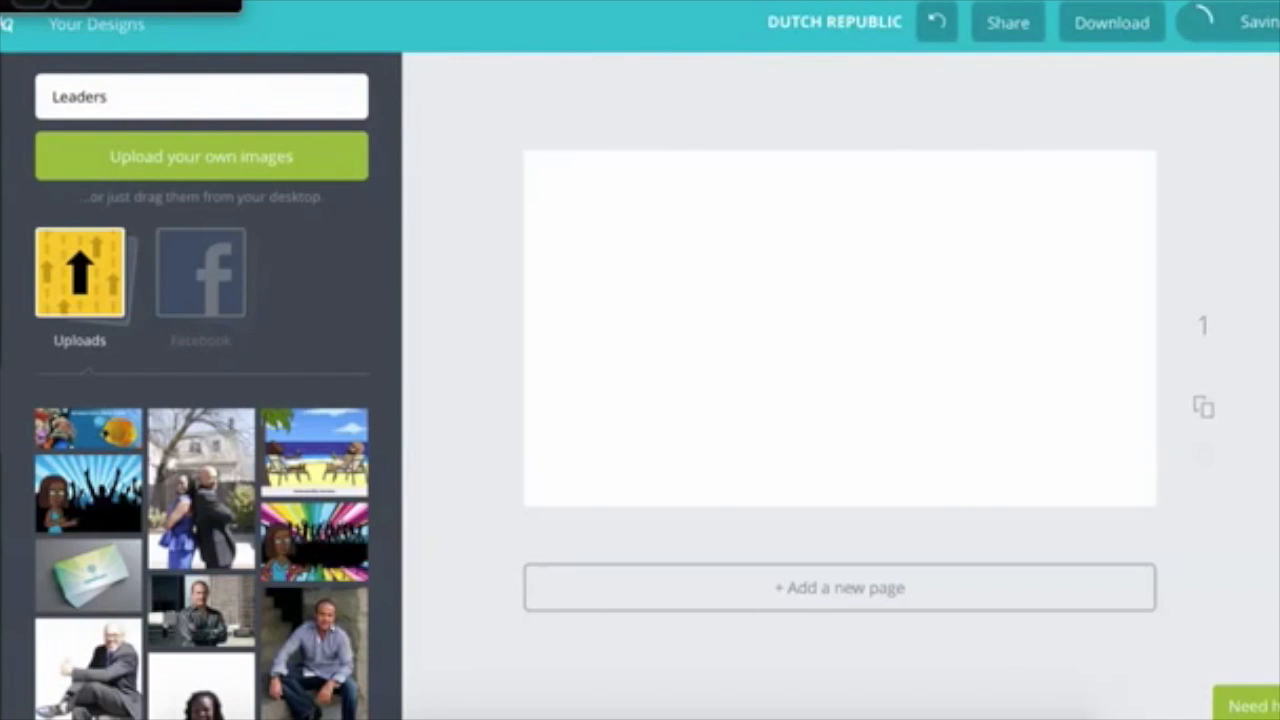
# - Show the text designs, place the round The Coffee Shop badge on the blank page and delete it
pyautogui.click(78, 429)
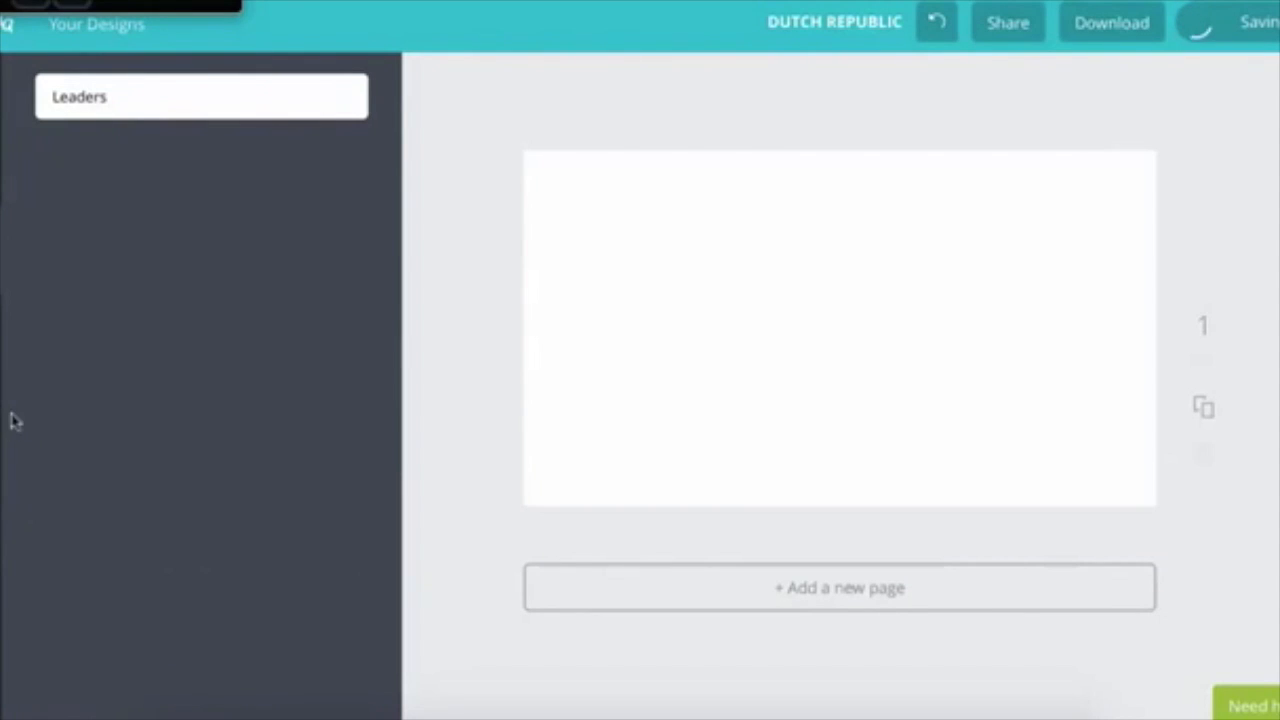
pyautogui.click(1, 354)
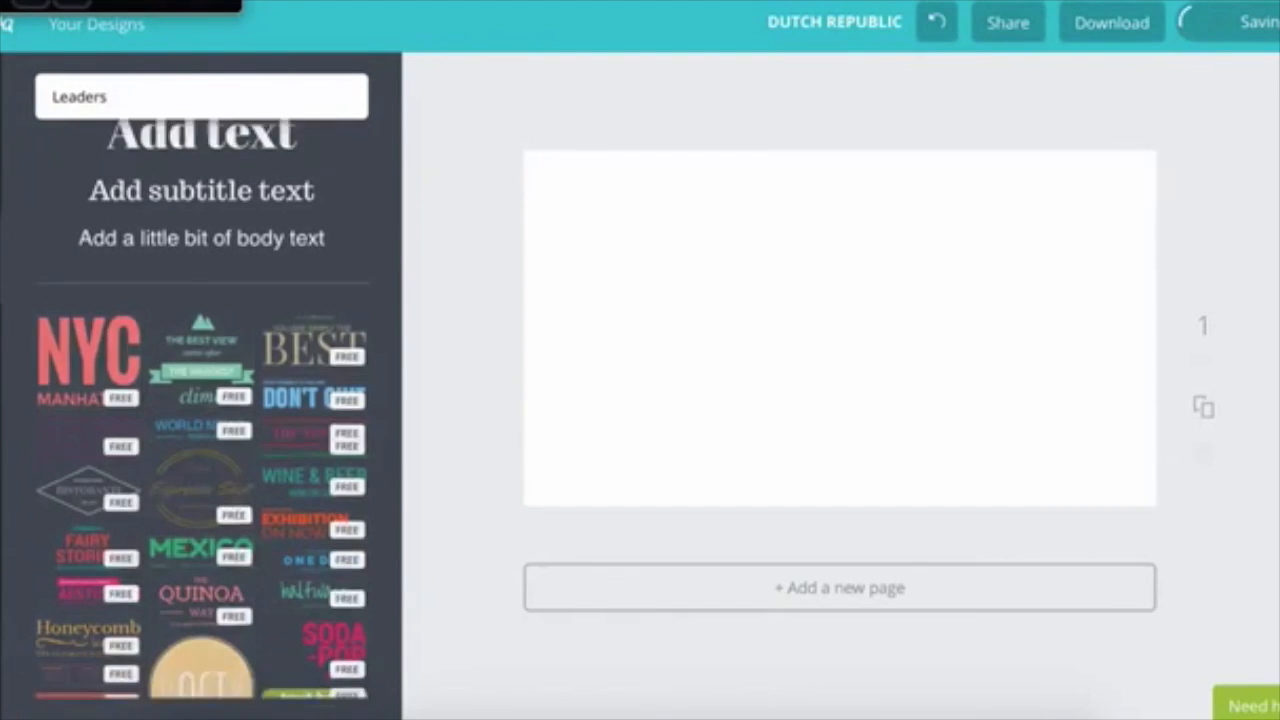
pyautogui.click(2, 256)
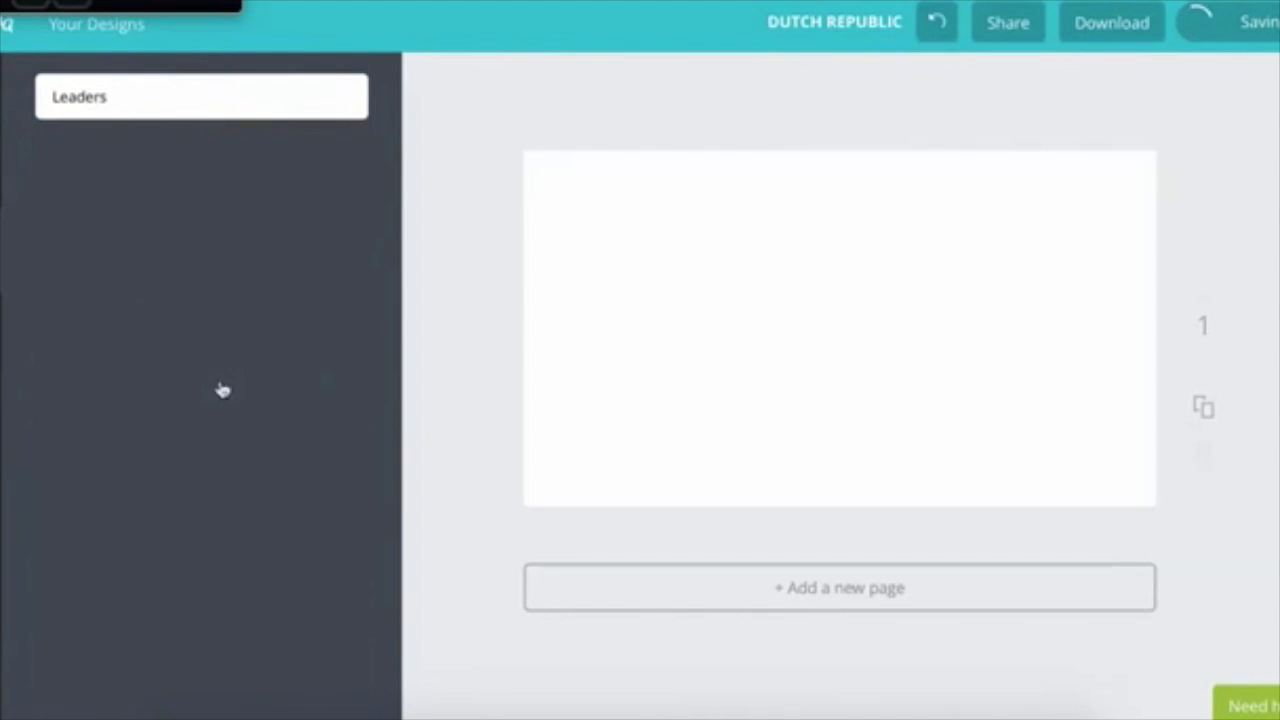
pyautogui.scroll(-3, 277, 391)
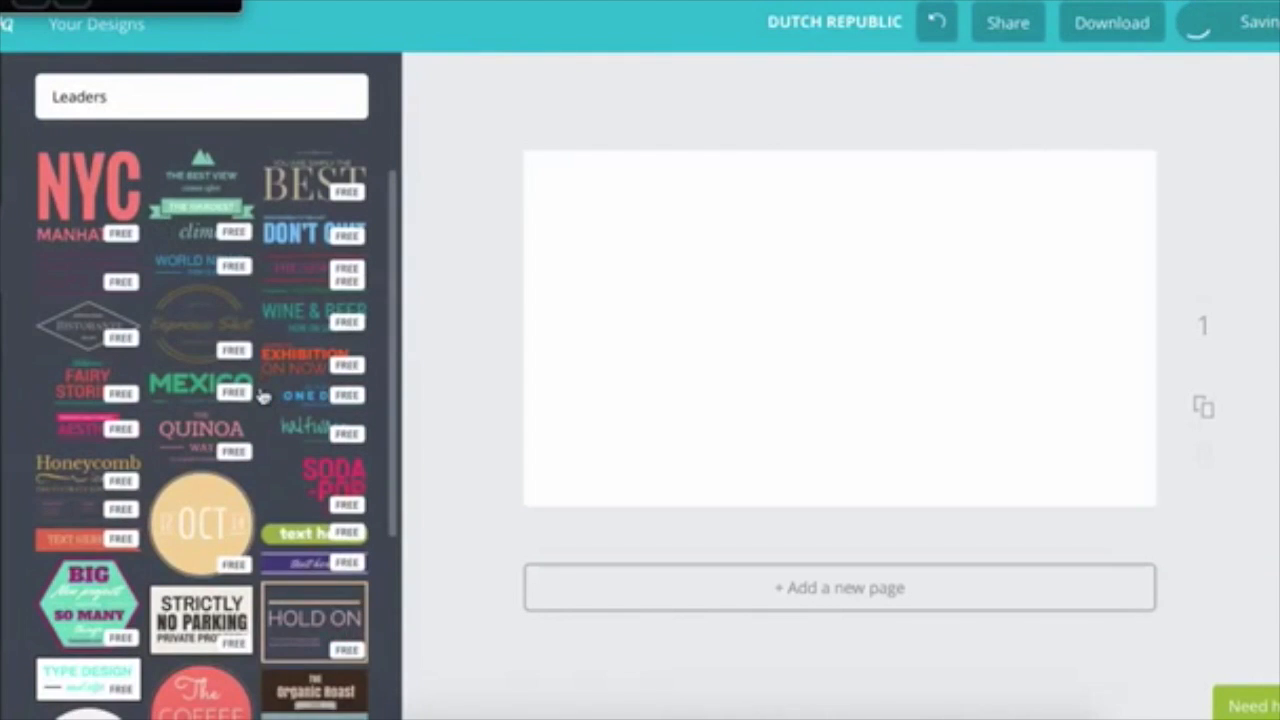
pyautogui.scroll(-2, 185, 383)
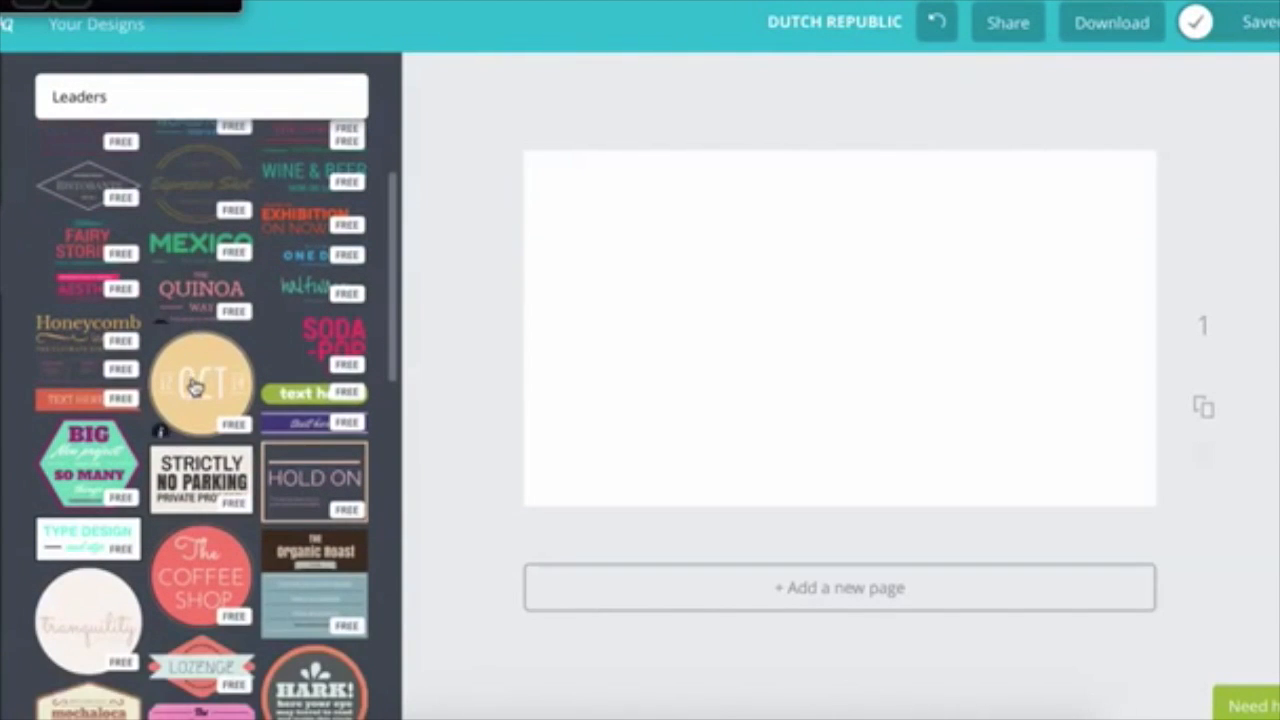
pyautogui.moveTo(205, 575); pyautogui.dragTo(895, 310)
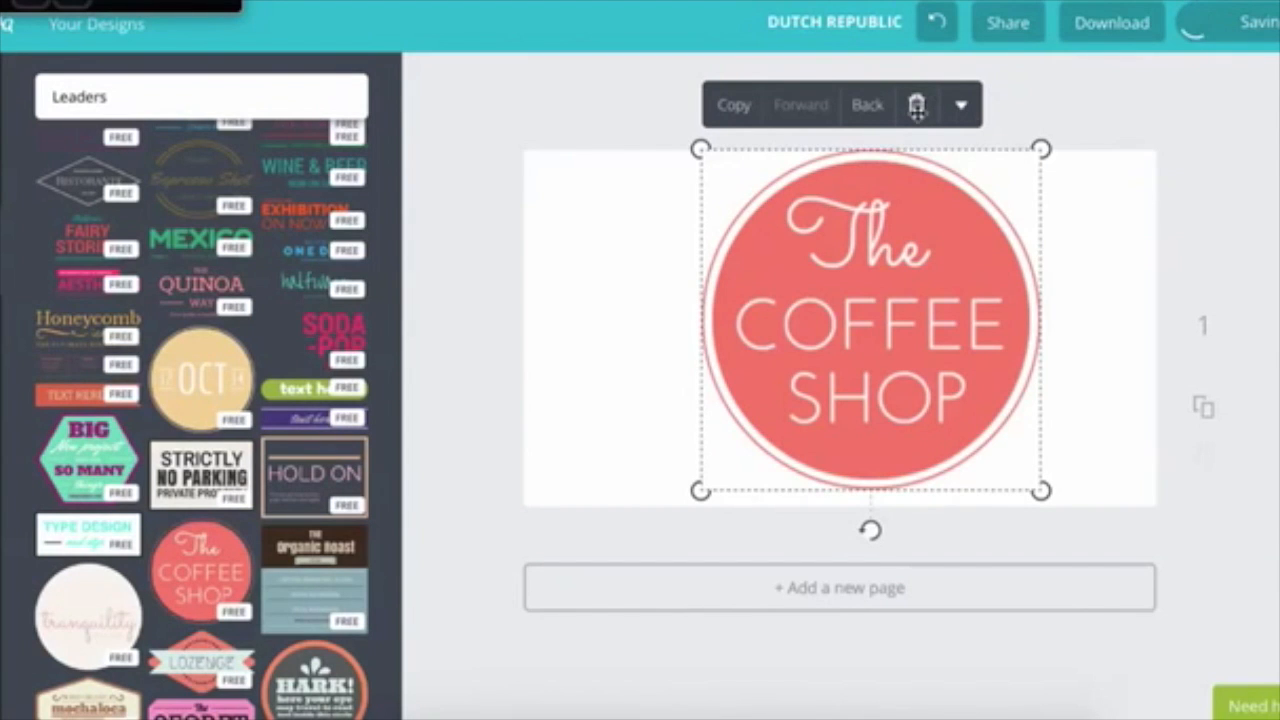
pyautogui.press('Delete')
# - Look further through the text designs, place the hanging Sign Me Up! sign on the page and delete it
pyautogui.scroll(-1, 205, 490)
pyautogui.scroll(-10, 205, 490)
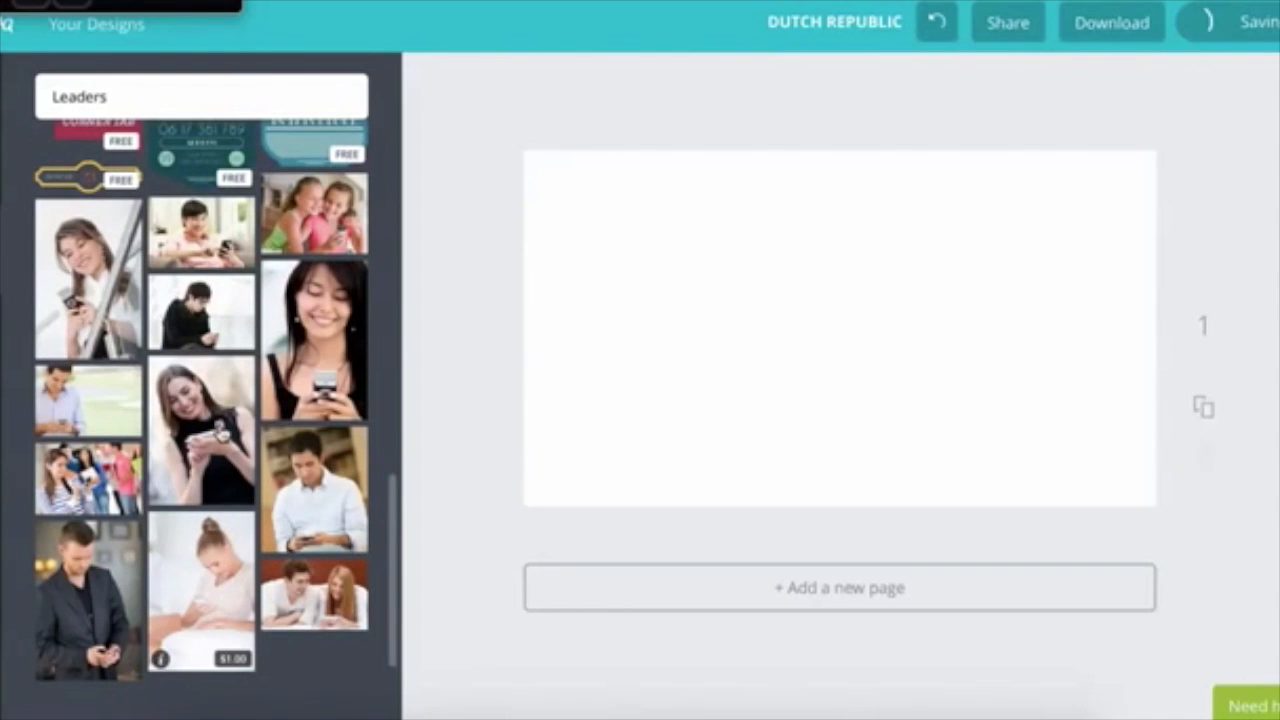
pyautogui.scroll(10, 192, 425)
pyautogui.scroll(-3, 190, 423)
pyautogui.scroll(-4, 190, 423)
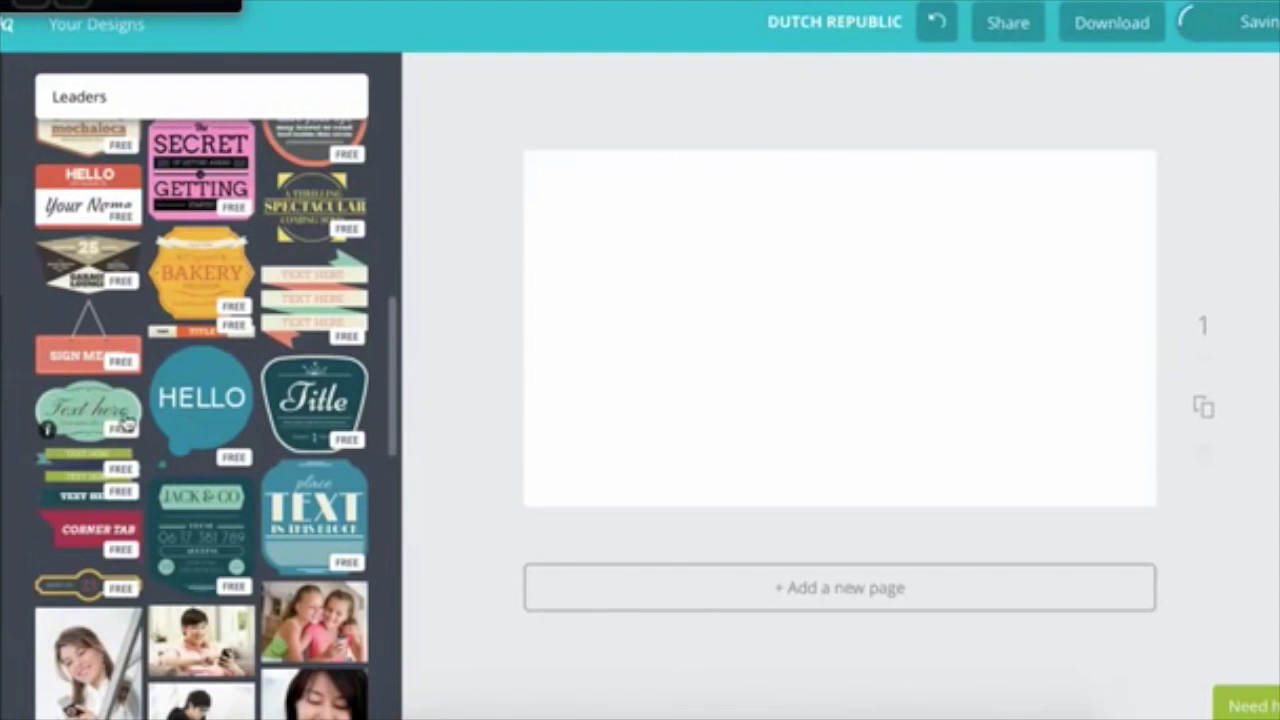
pyautogui.moveTo(45, 350); pyautogui.dragTo(734, 391)
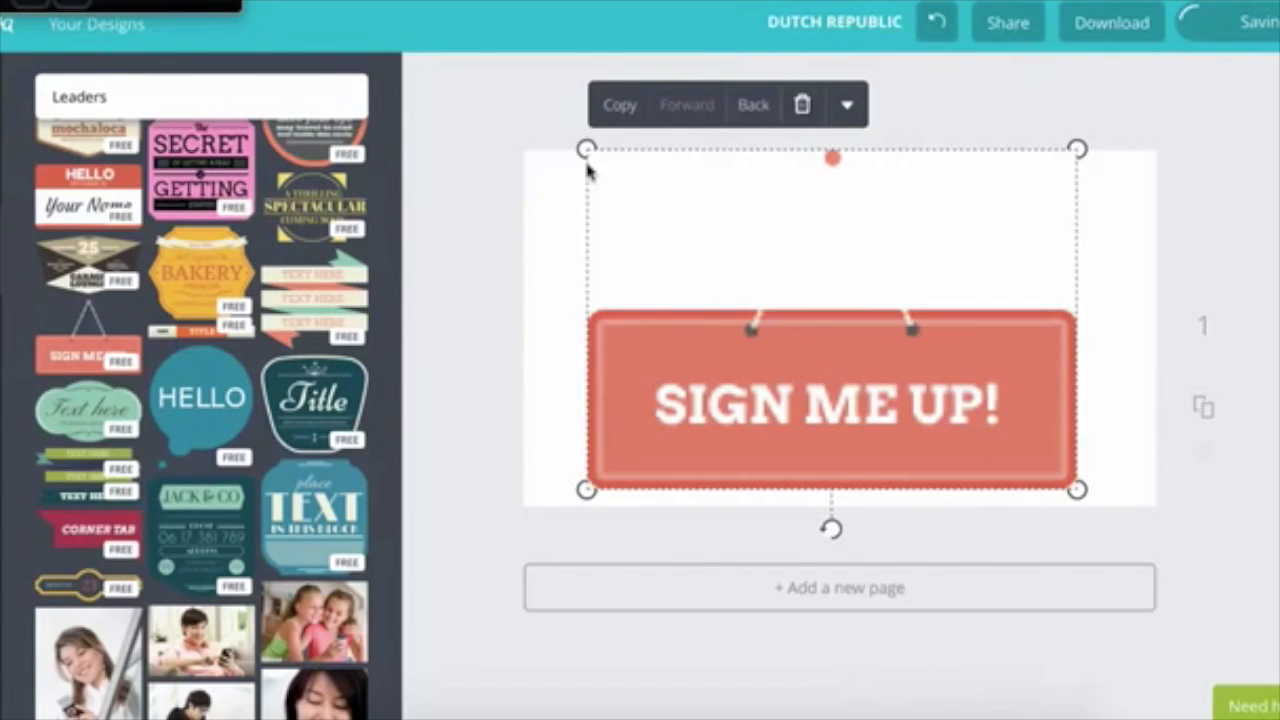
pyautogui.click(801, 106)
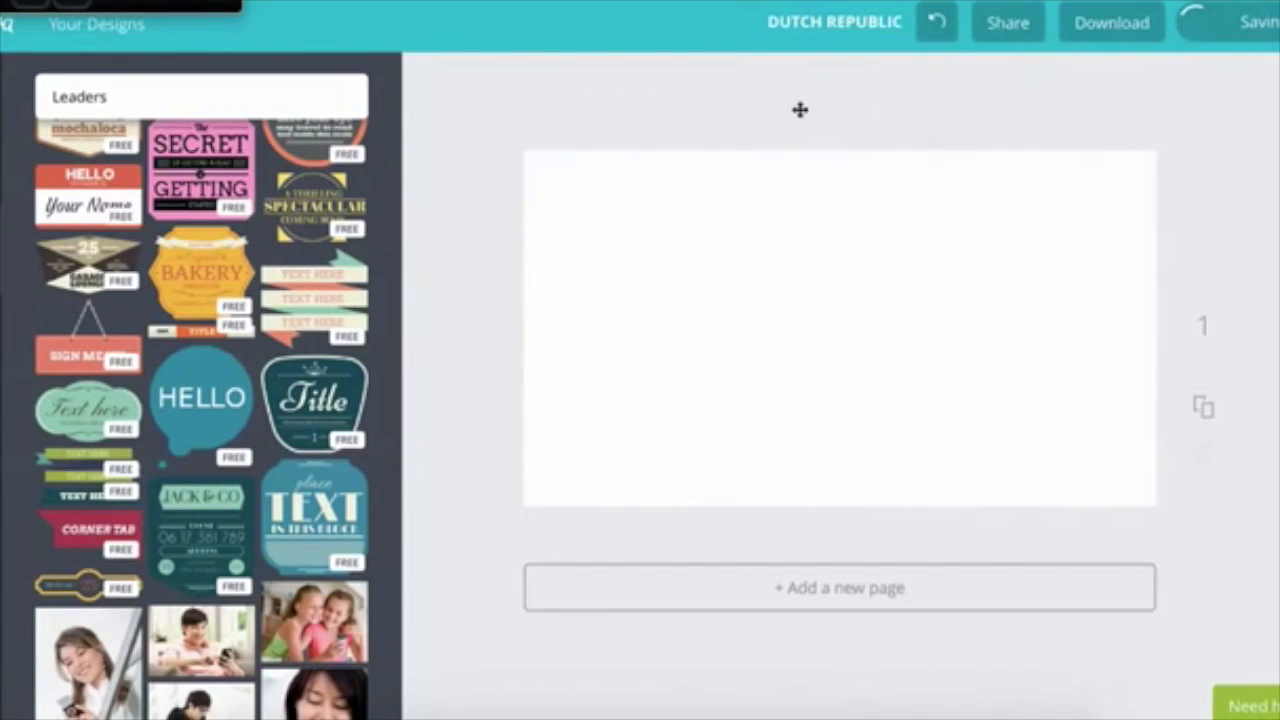
# - Look through the whole collection of text designs, including the lower badges, labels and speech bubbles
pyautogui.scroll(10, 193, 470)
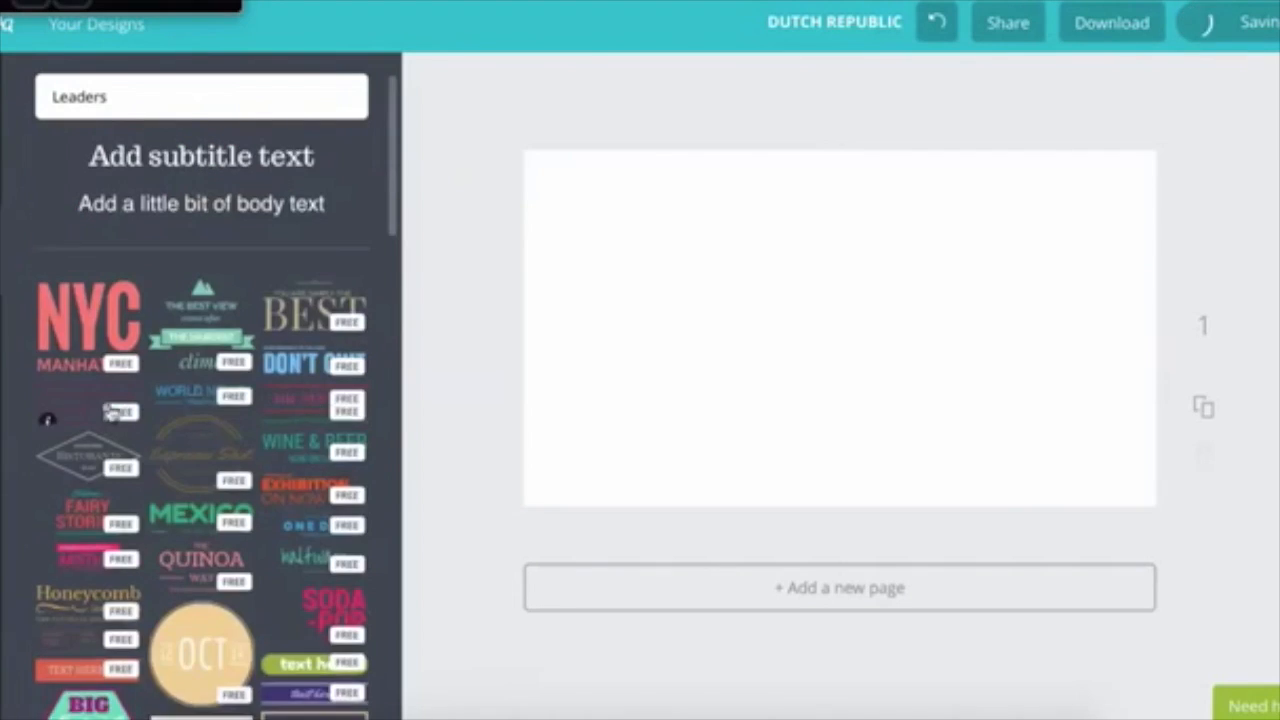
pyautogui.scroll(-6, 205, 479)
pyautogui.scroll(-8, 205, 479)
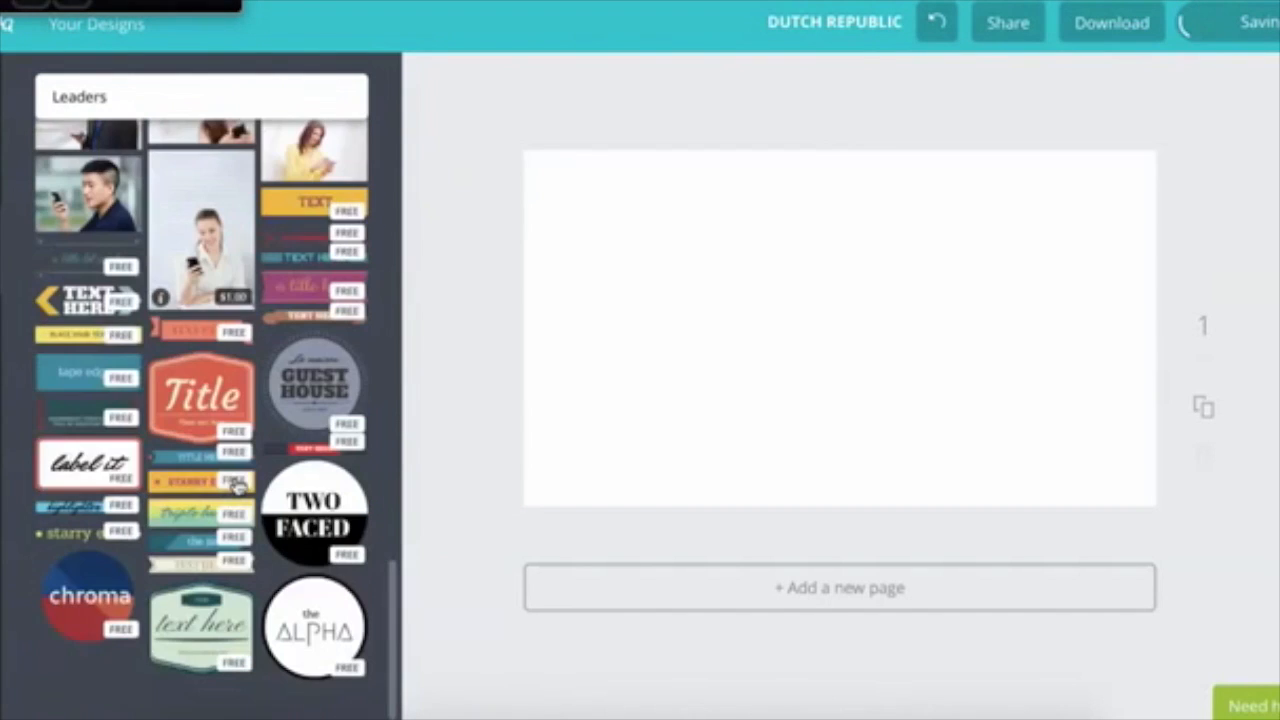
pyautogui.scroll(-6, 205, 479)
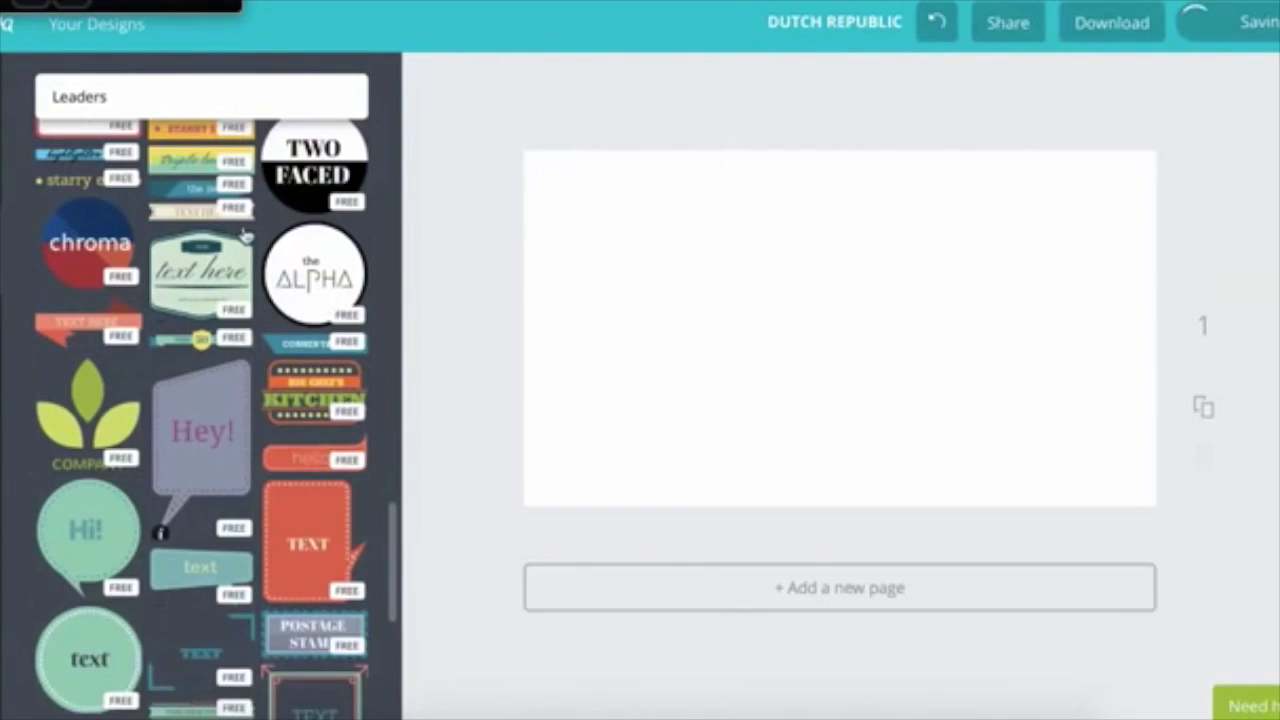
pyautogui.scroll(3, 338, 283)
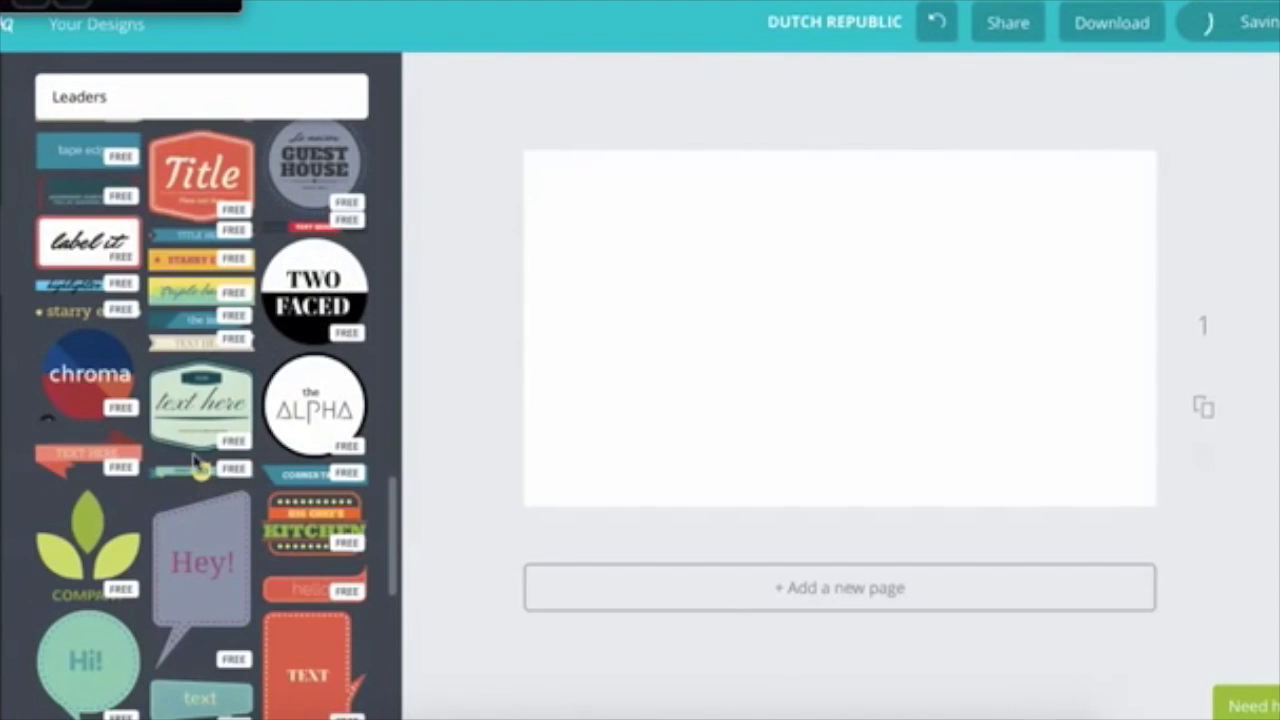
pyautogui.scroll(10, 75, 362)
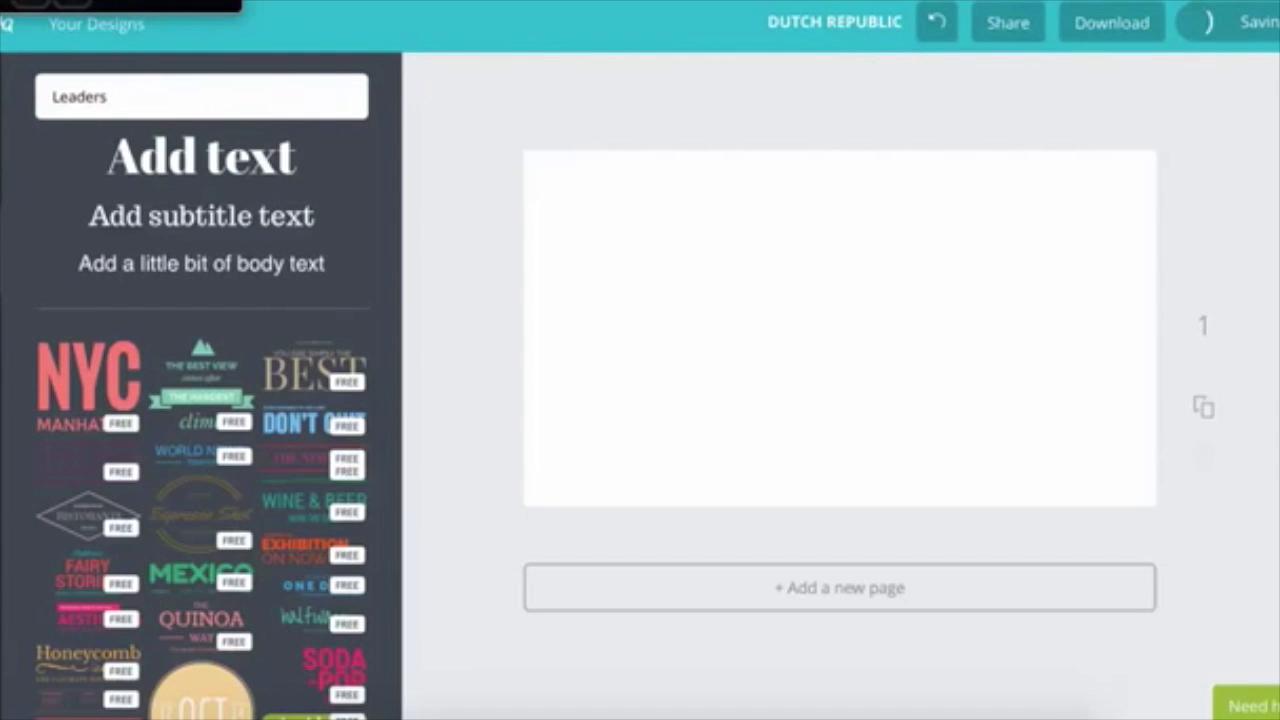
# - Show the backgrounds and set the page background to solid black
pyautogui.click(2, 330)
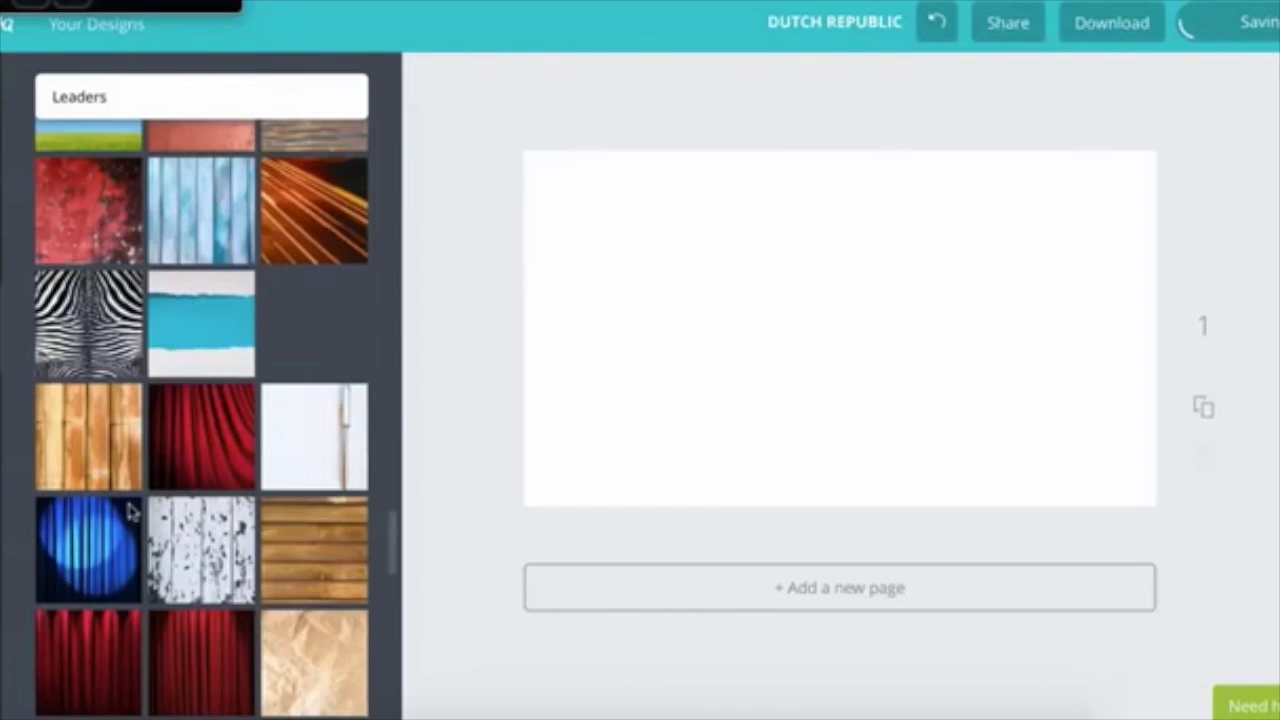
pyautogui.scroll(5, 183, 340)
pyautogui.scroll(5, 186, 371)
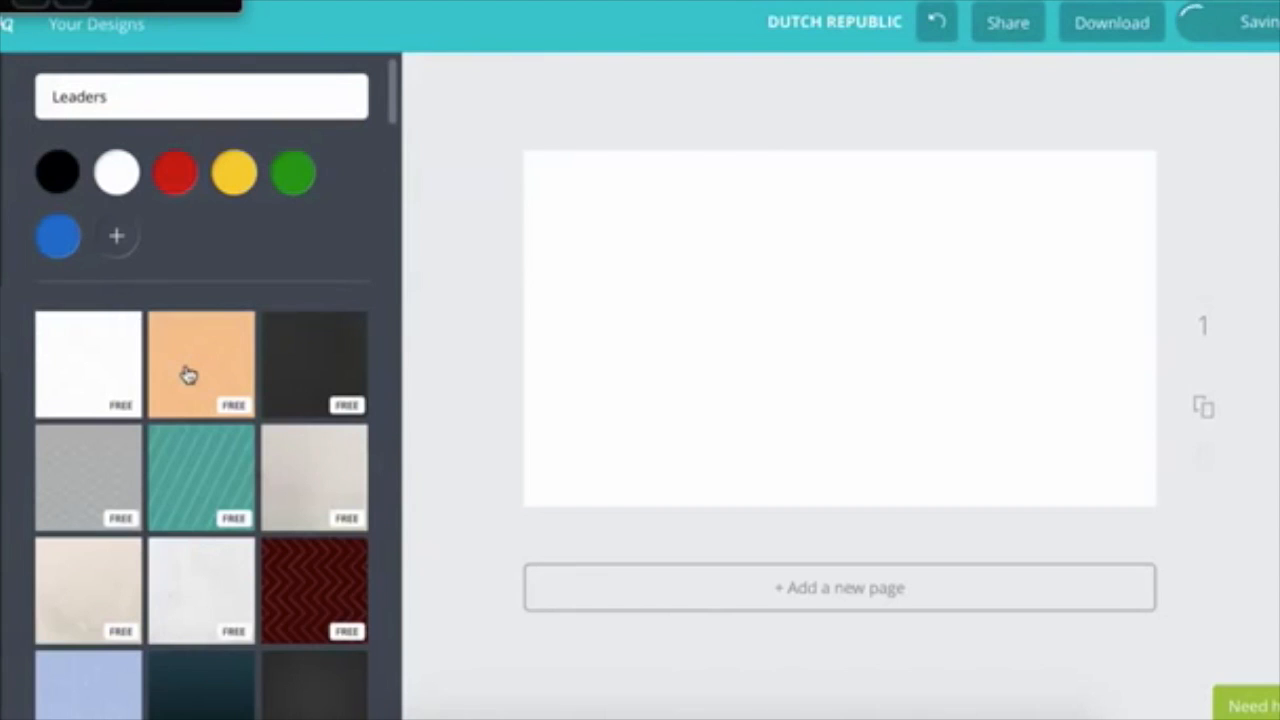
pyautogui.click(66, 192)
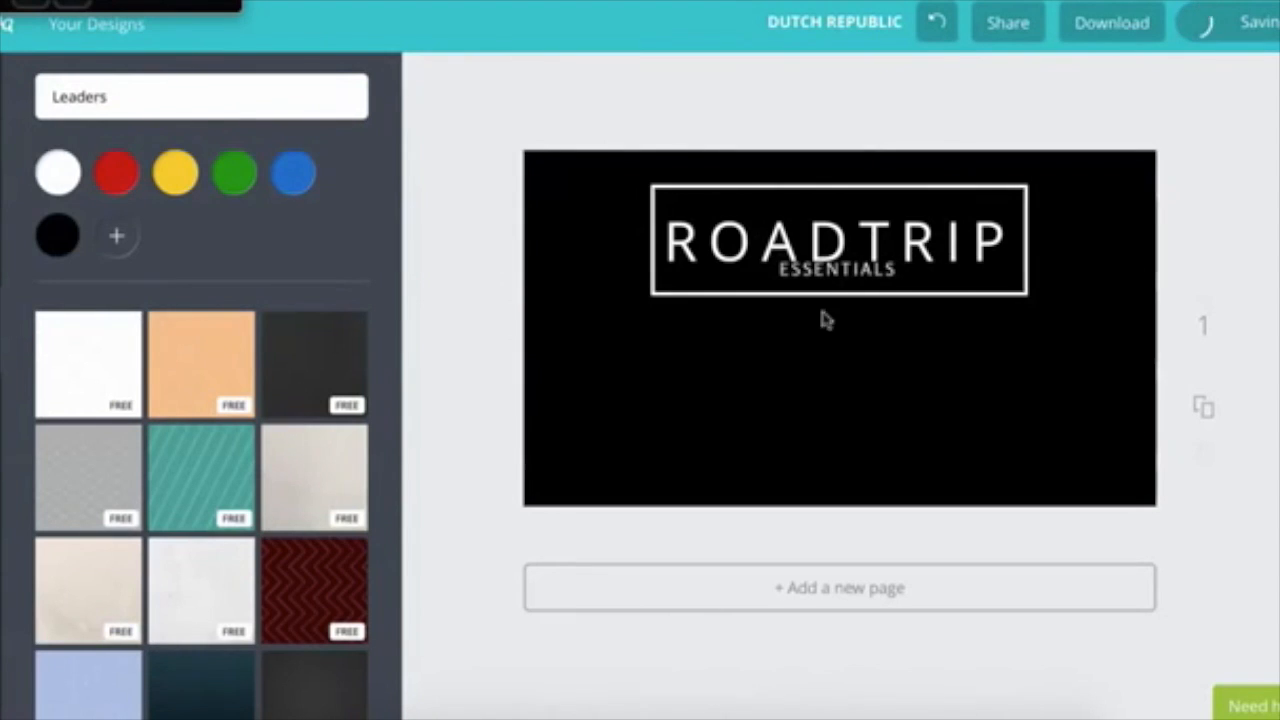
# - Delete the ROADTRIP title, the white rectangular border and the ESSENTIALS subtitle from the black page
pyautogui.click(825, 252)
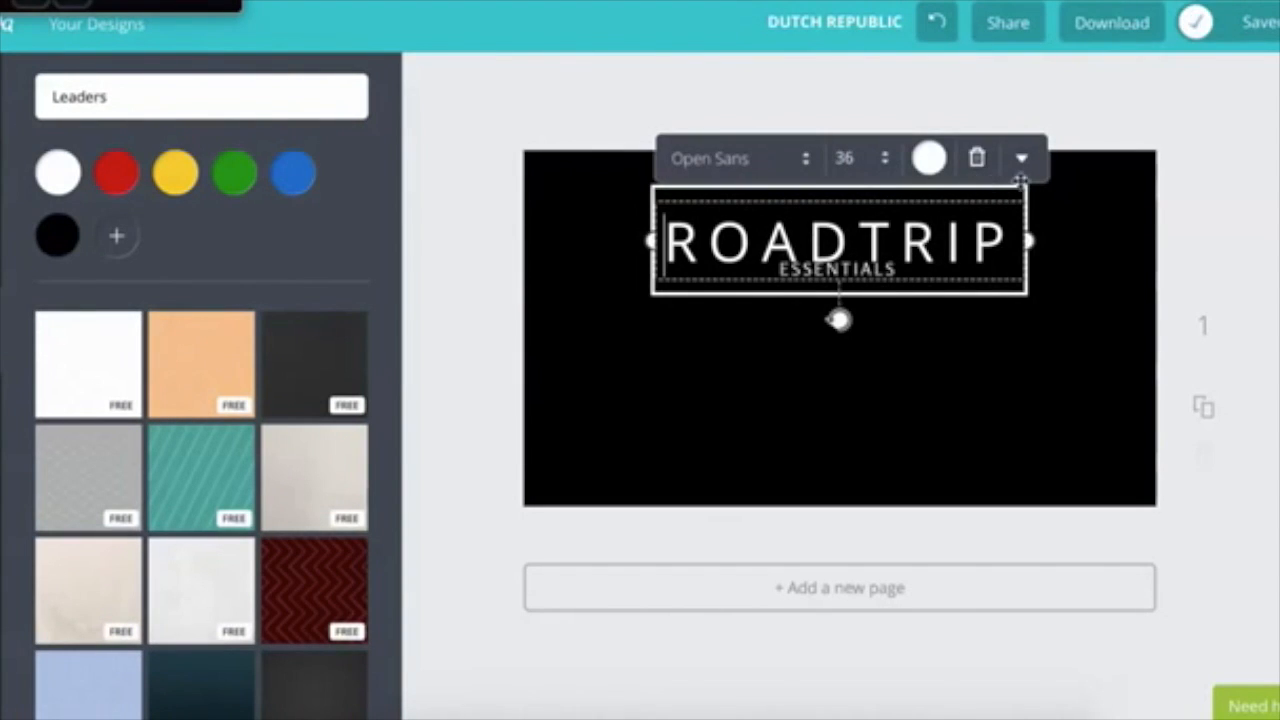
pyautogui.click(977, 160)
pyautogui.click(877, 285)
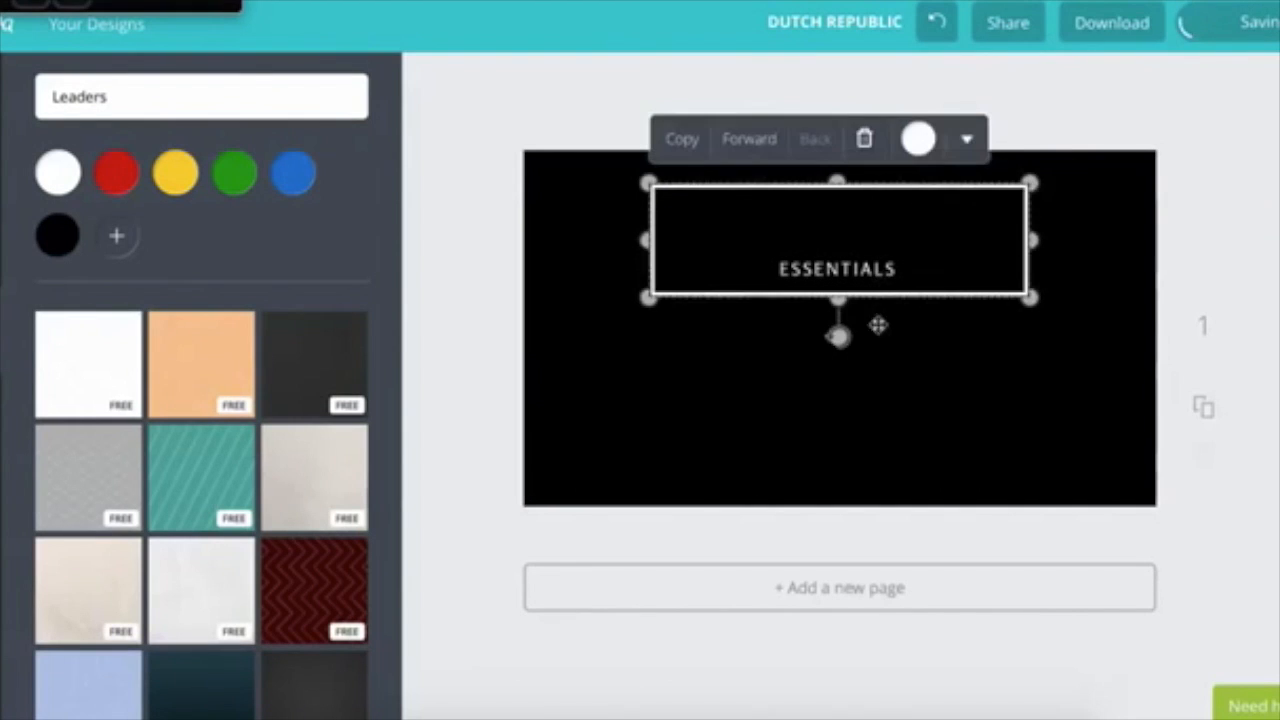
pyautogui.click(864, 178)
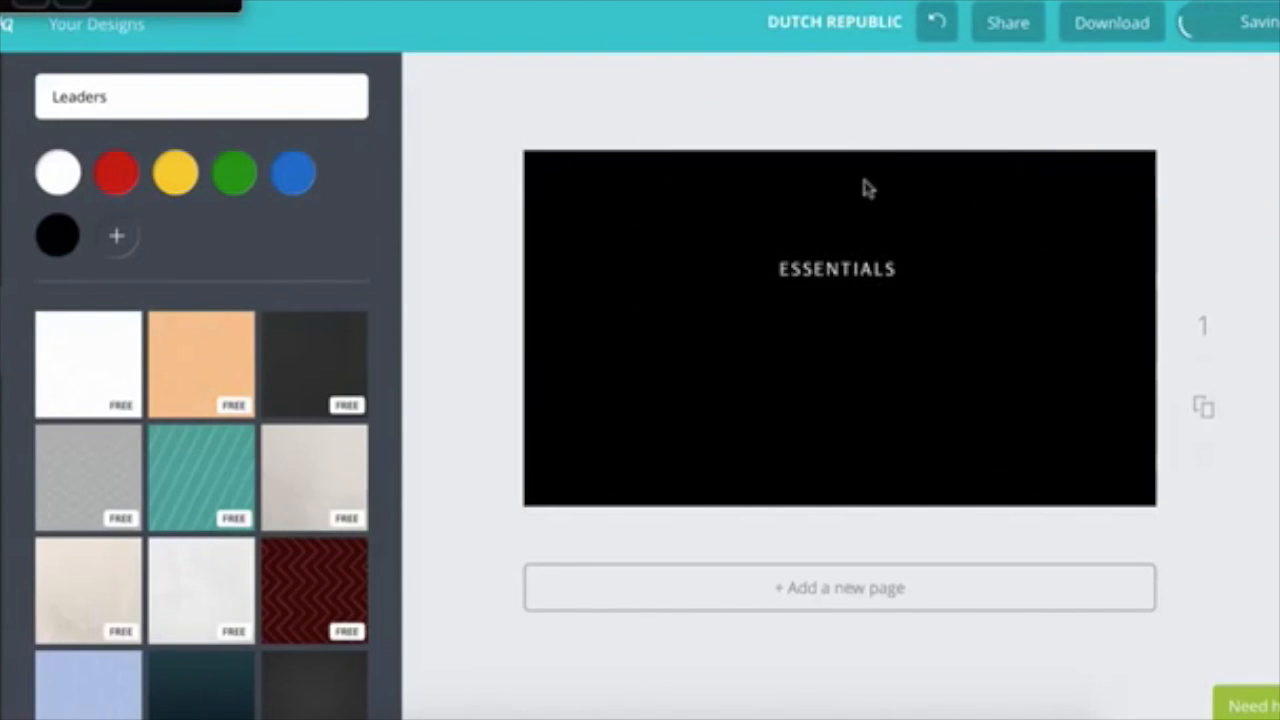
pyautogui.click(843, 270)
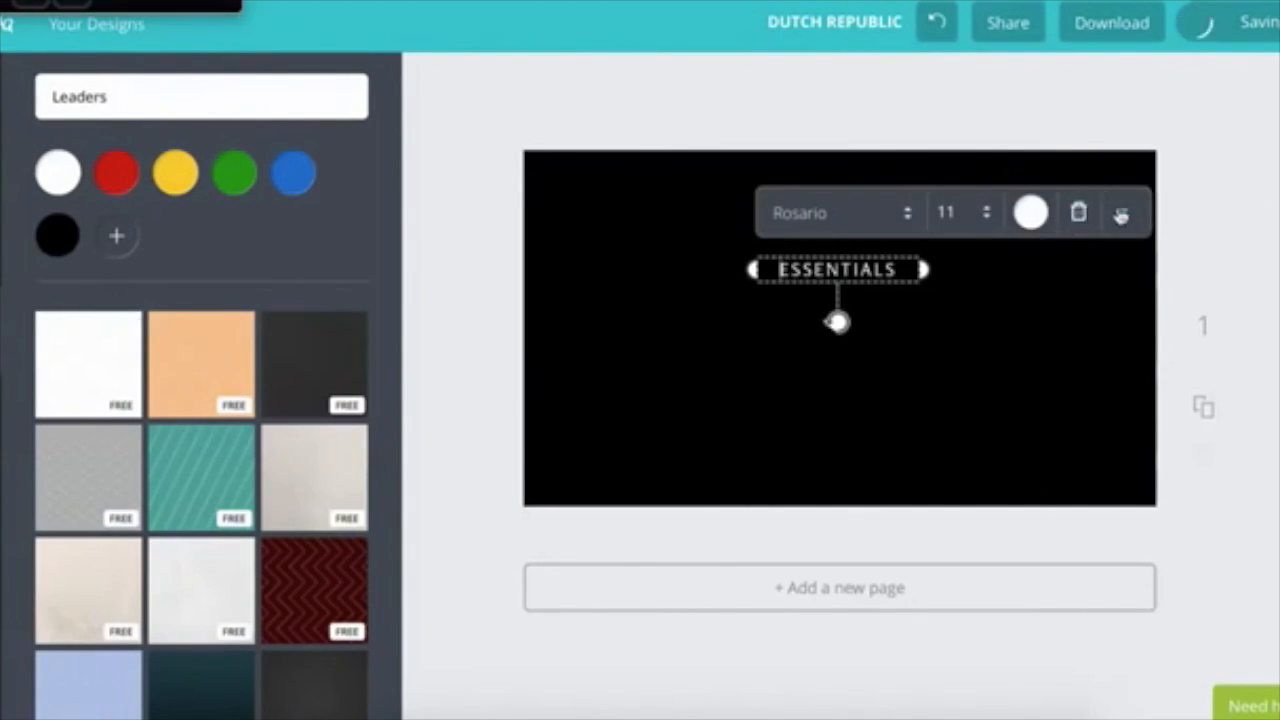
pyautogui.press('Delete')
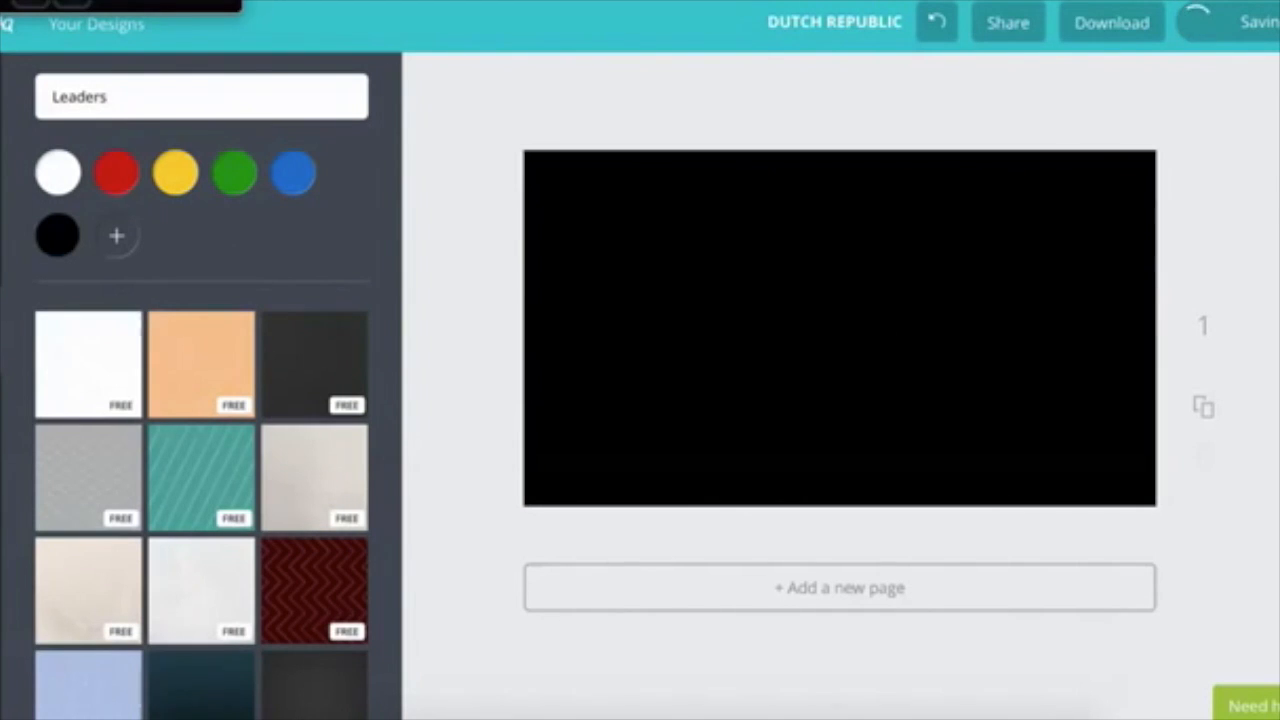
# - Look through the text designs and add the coral folded ribbon banner reading TEXT HERE to the black page
pyautogui.click(1, 245)
pyautogui.scroll(-4, 187, 446)
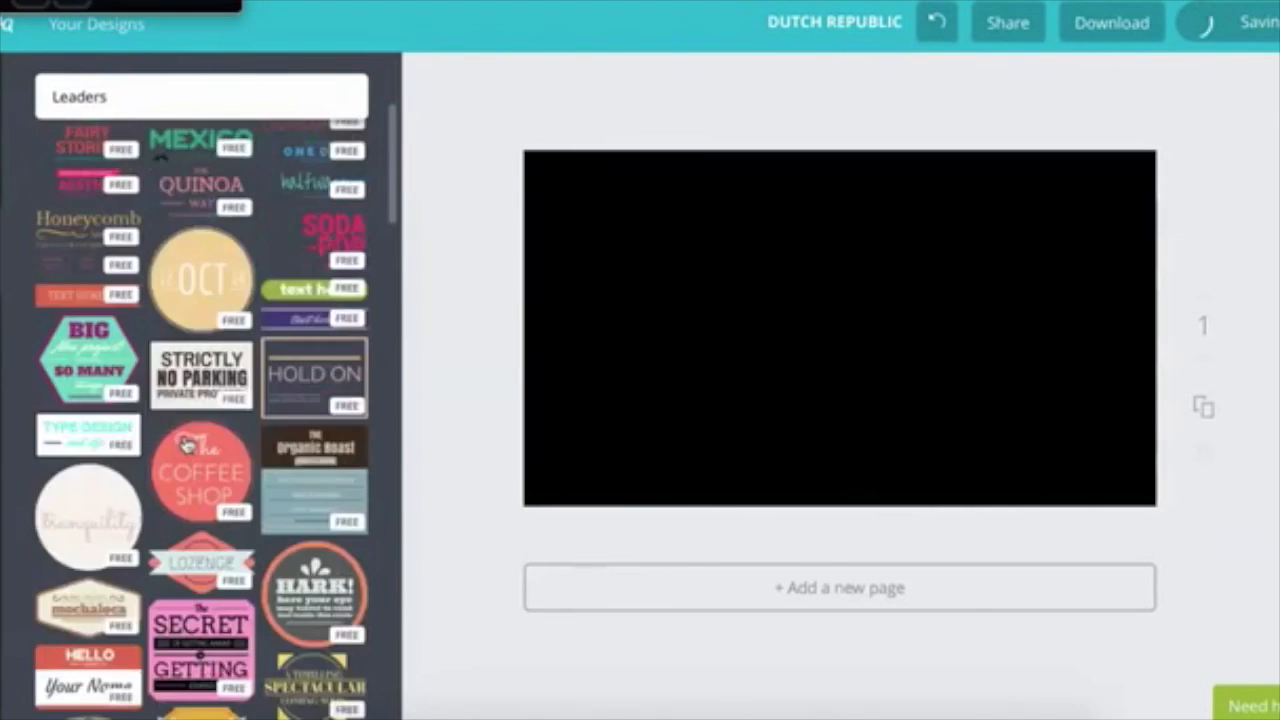
pyautogui.scroll(-5, 187, 446)
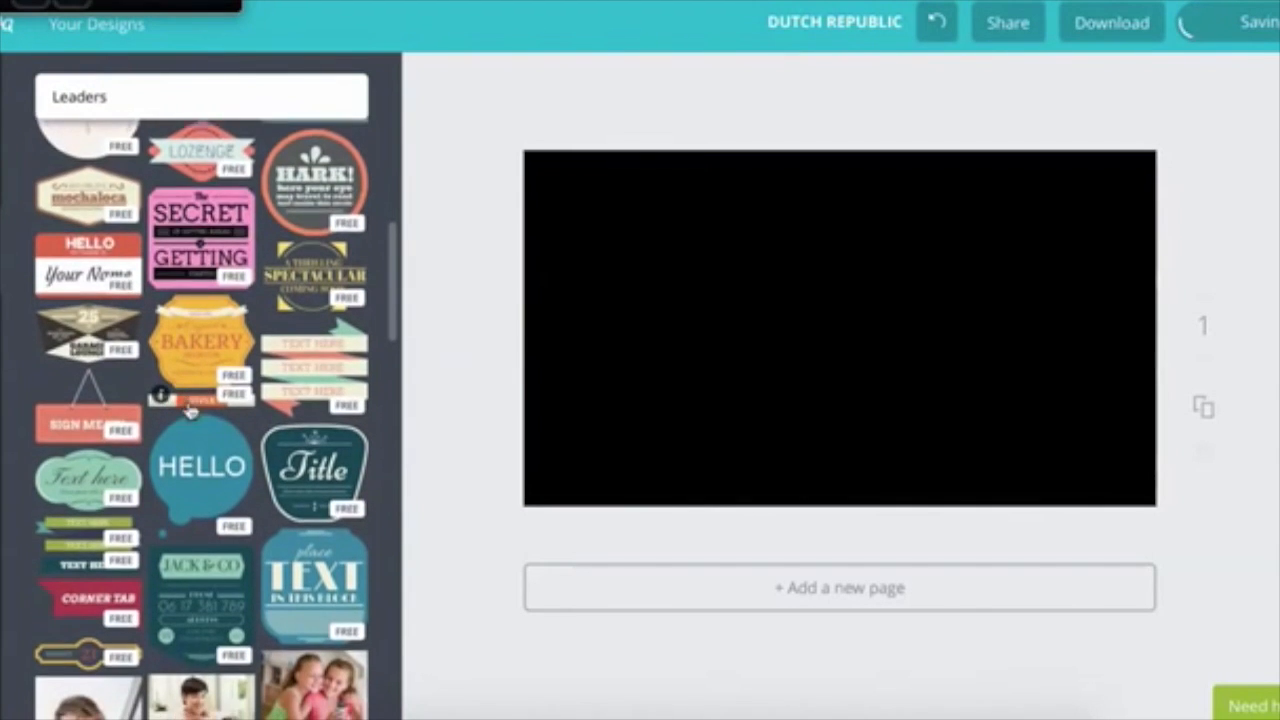
pyautogui.scroll(-10, 190, 410)
pyautogui.scroll(-12, 142, 405)
pyautogui.scroll(-3, 195, 412)
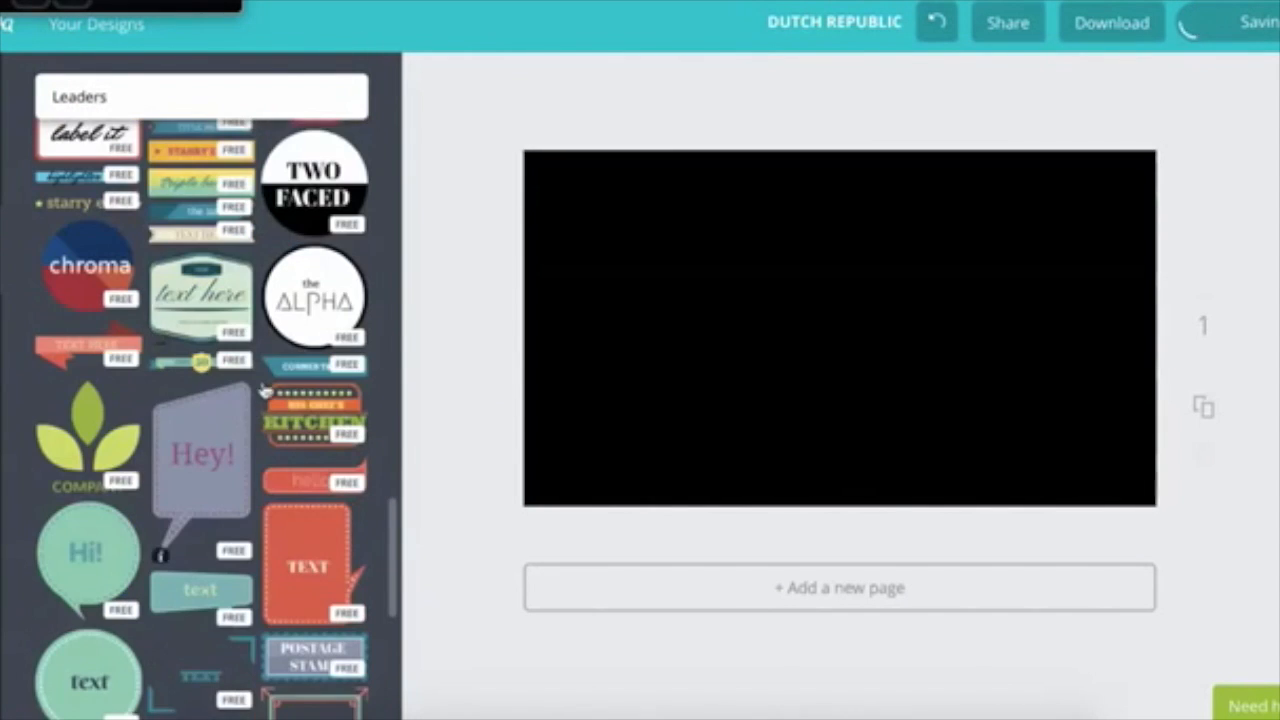
pyautogui.scroll(-6, 262, 392)
pyautogui.scroll(-2, 200, 410)
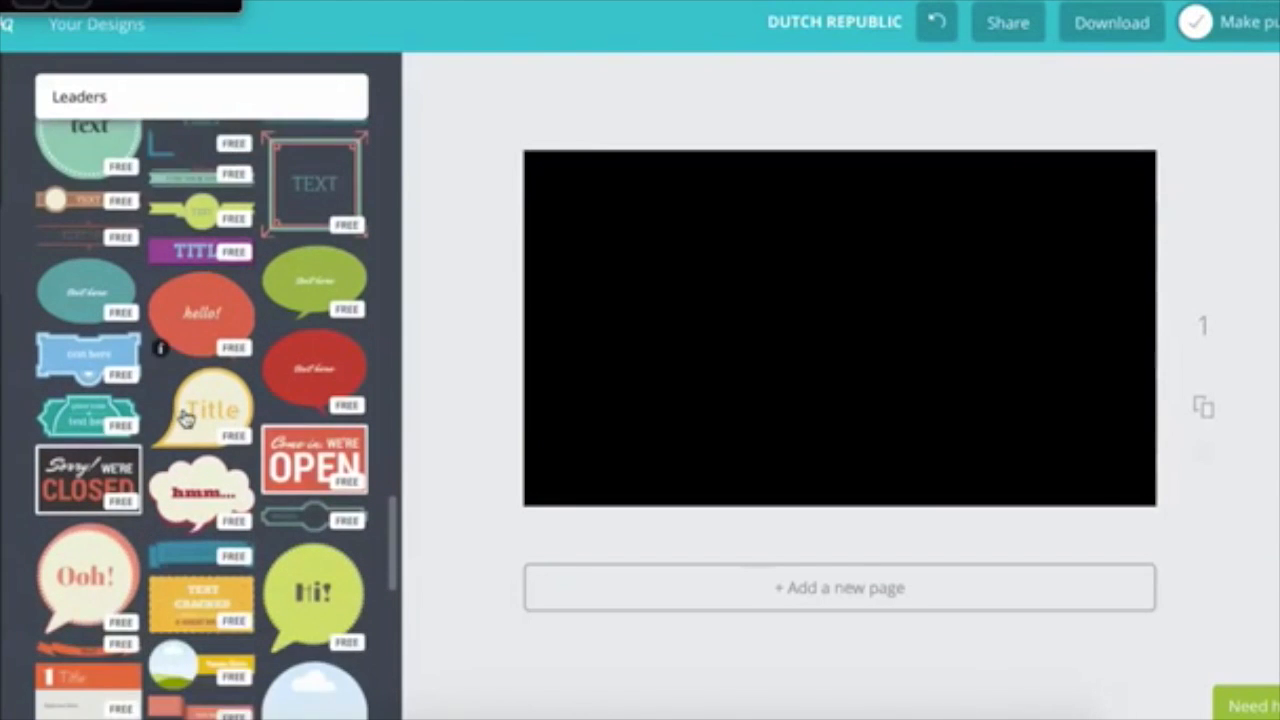
pyautogui.scroll(-2, 150, 440)
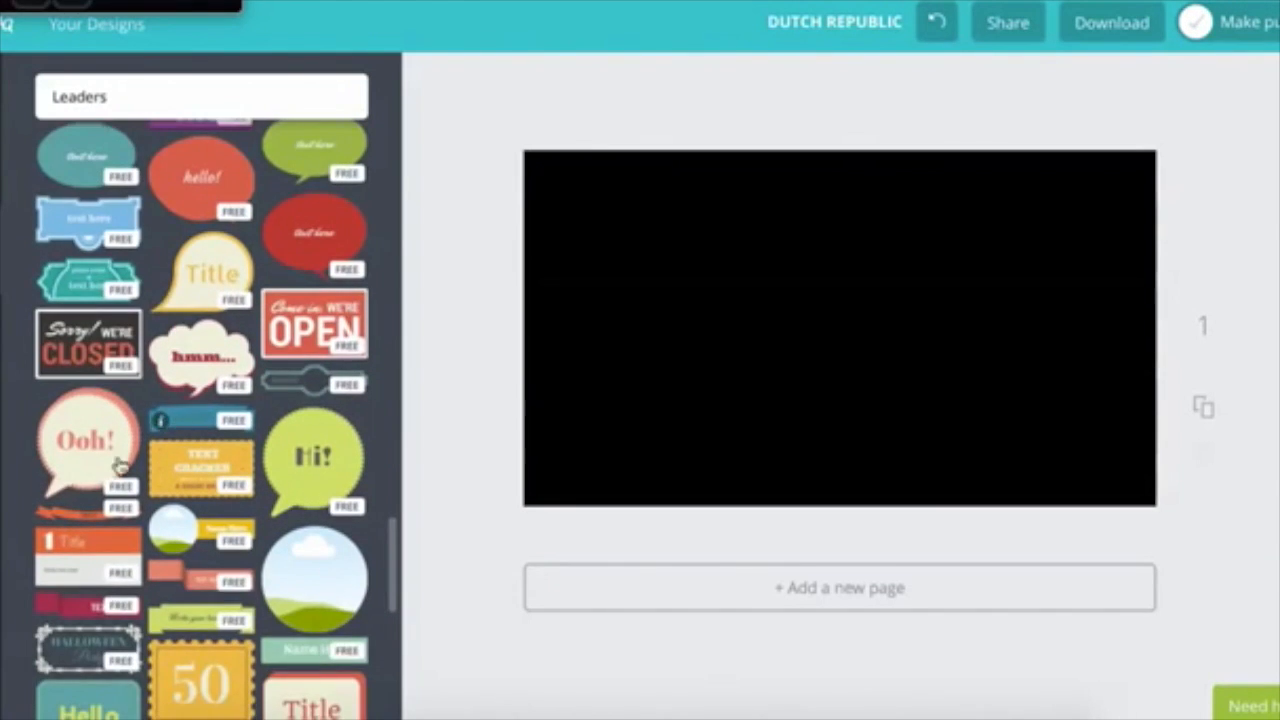
pyautogui.scroll(-1, 100, 430)
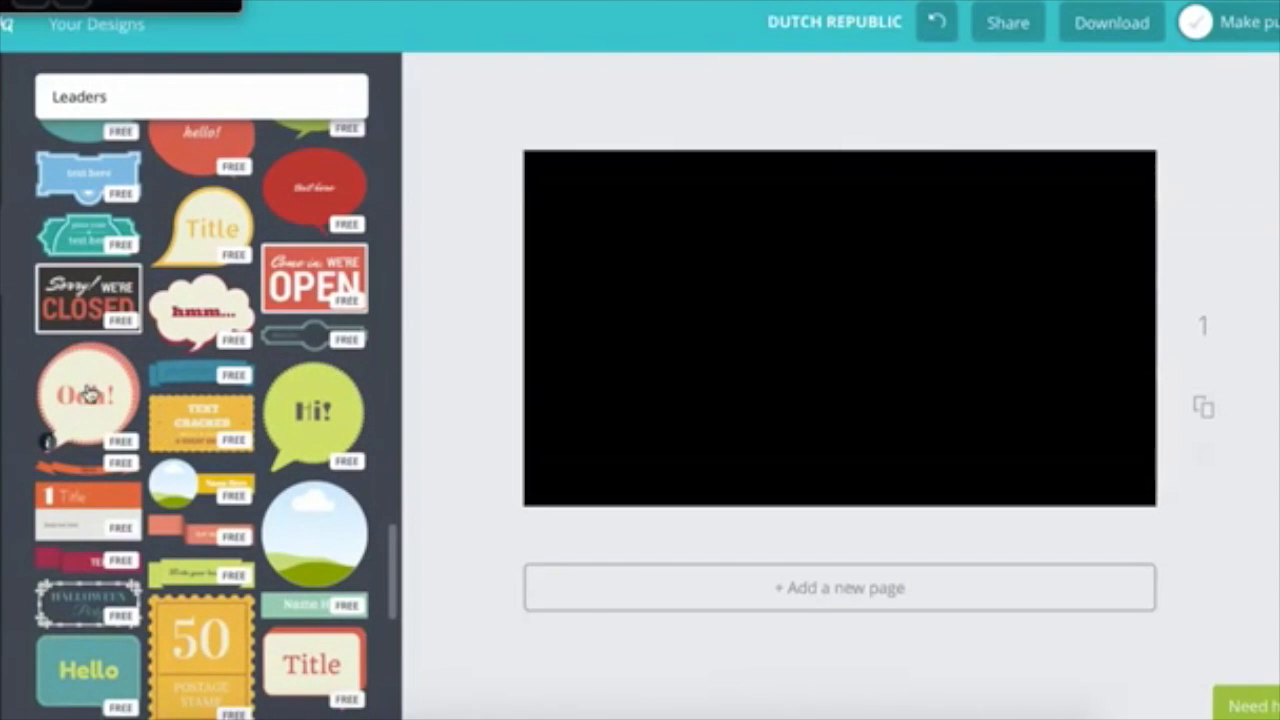
pyautogui.click(197, 537)
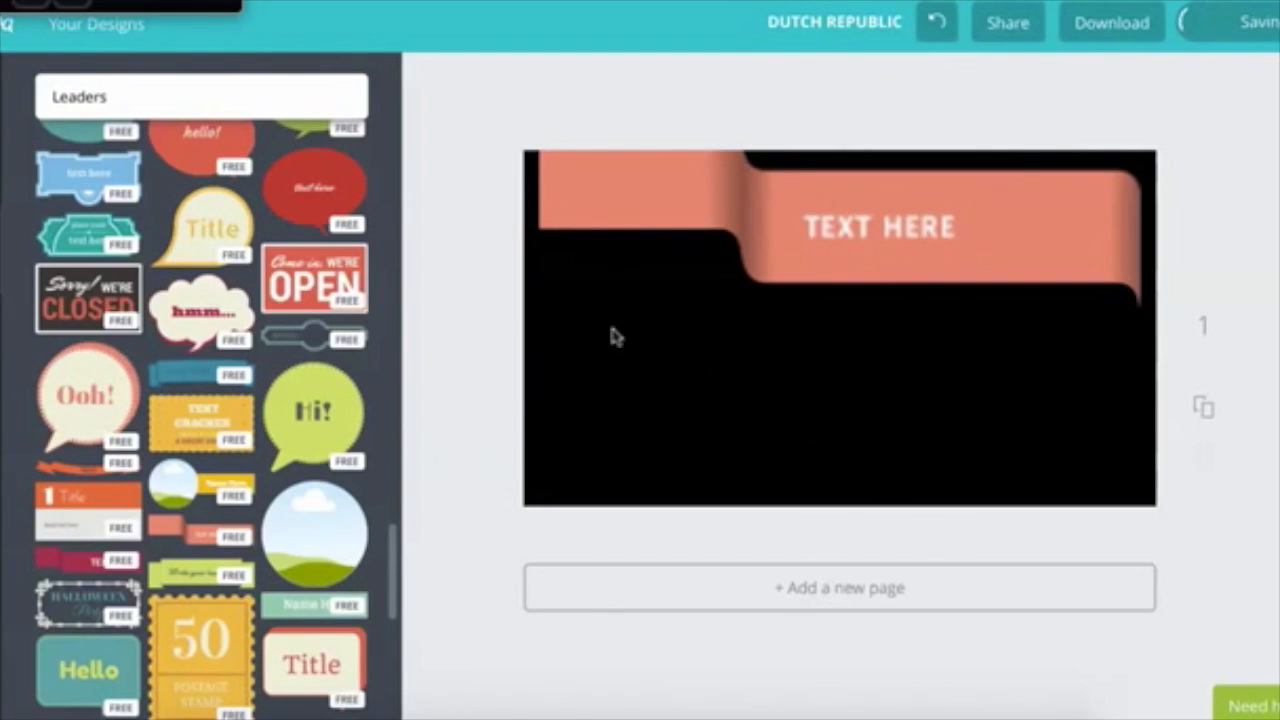
# - Stretch the coral ribbon banner across the full width of the page and move it up near the page's upper edge
pyautogui.click(820, 242)
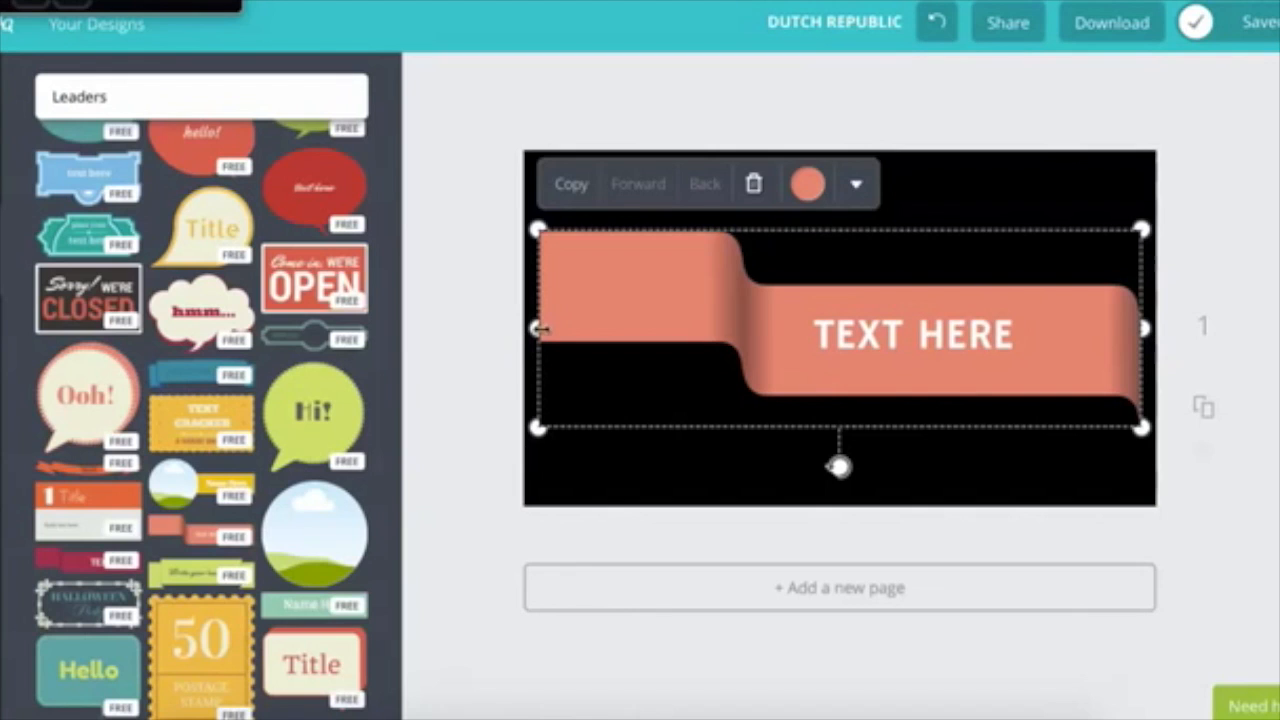
pyautogui.moveTo(500, 331); pyautogui.dragTo(467, 328)
pyautogui.moveTo(1143, 328)
pyautogui.mouseDown()
pyautogui.moveTo(1182, 328)
pyautogui.moveTo(1134, 327)
pyautogui.moveTo(1157, 327)
pyautogui.mouseUp()
pyautogui.moveTo(877, 248); pyautogui.dragTo(857, 190)
# - Duplicate the page with the ribbon banner and delete the copy
pyautogui.click(1210, 410)
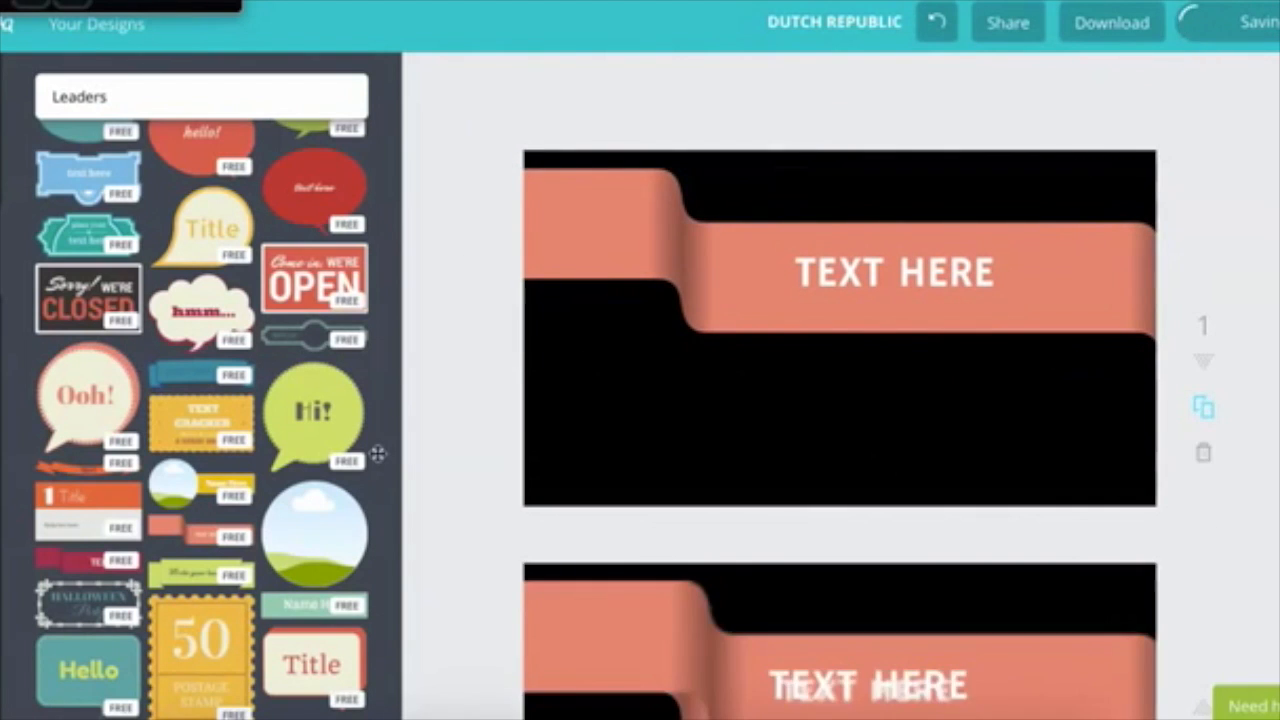
pyautogui.scroll(-2, 971, 391)
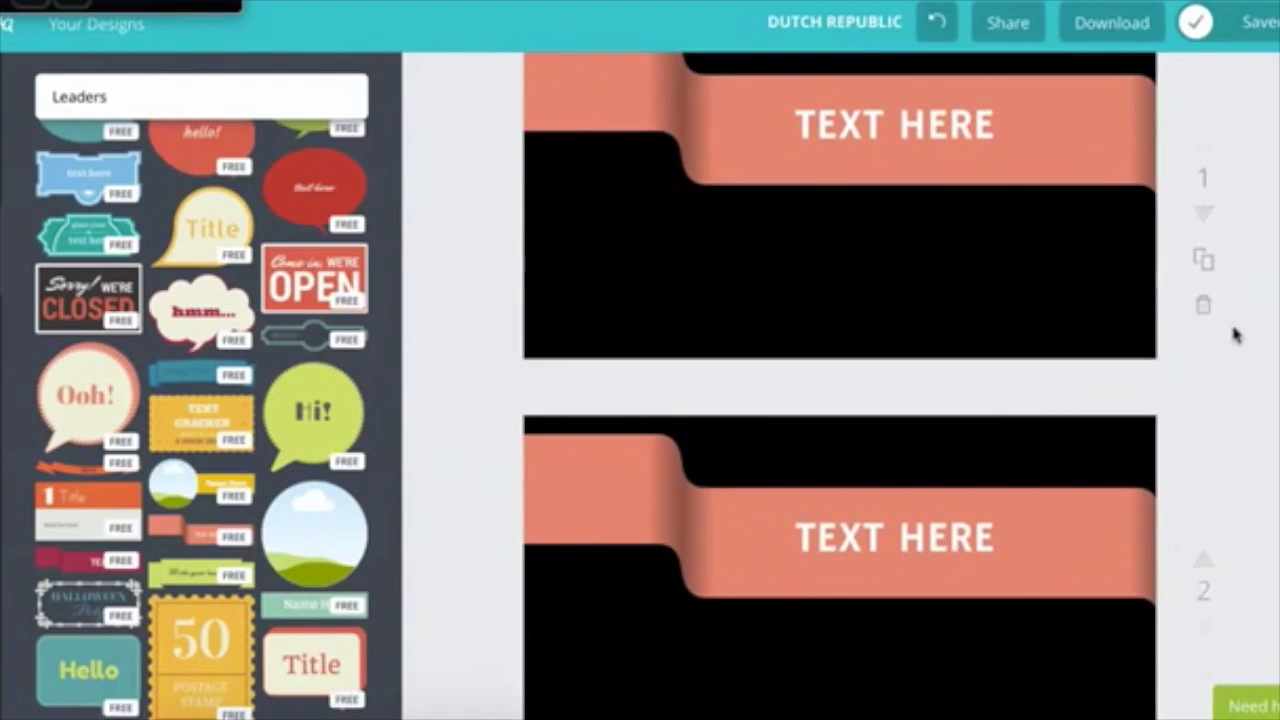
pyautogui.click(1200, 709)
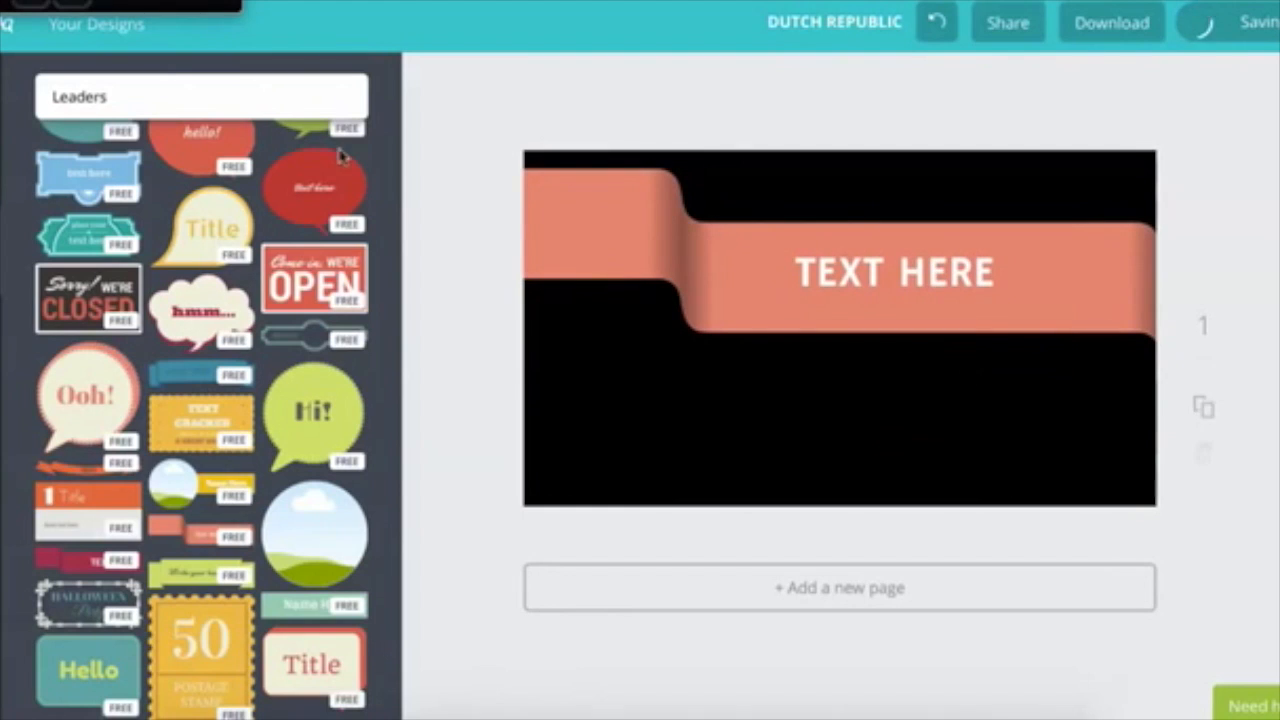
# - Replace the ribbon banner's placeholder text with "#3 Tips"
pyautogui.click(870, 279)
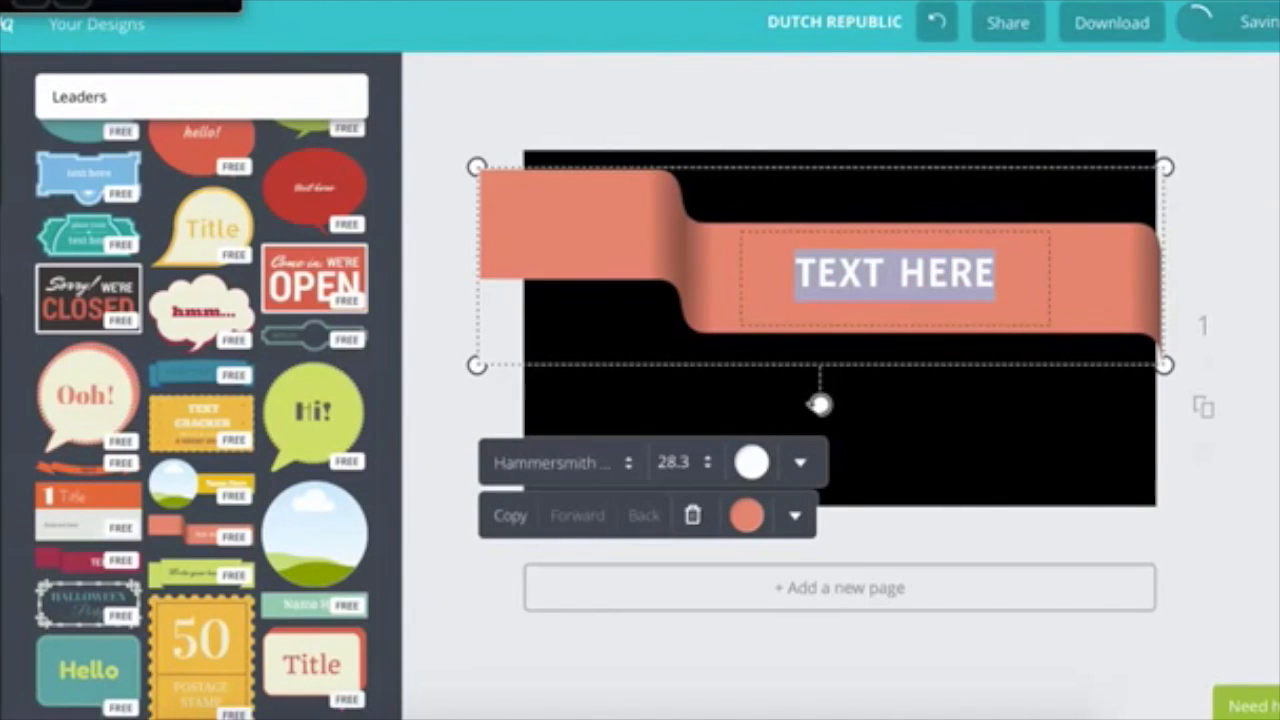
pyautogui.write('Thehe')
pyautogui.press('BackSpace')
pyautogui.press('BackSpace')
pyautogui.press('BackSpace')
pyautogui.press('BackSpace')
pyautogui.press('BackSpace')
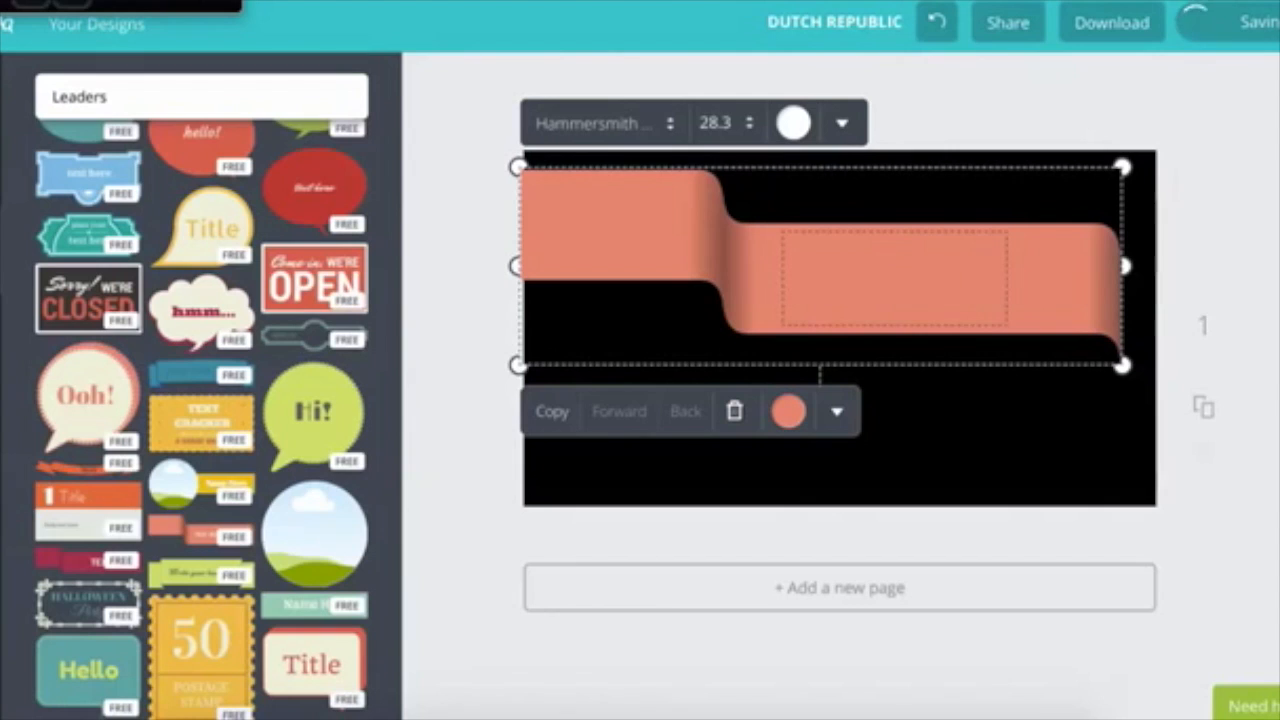
pyautogui.write('#')
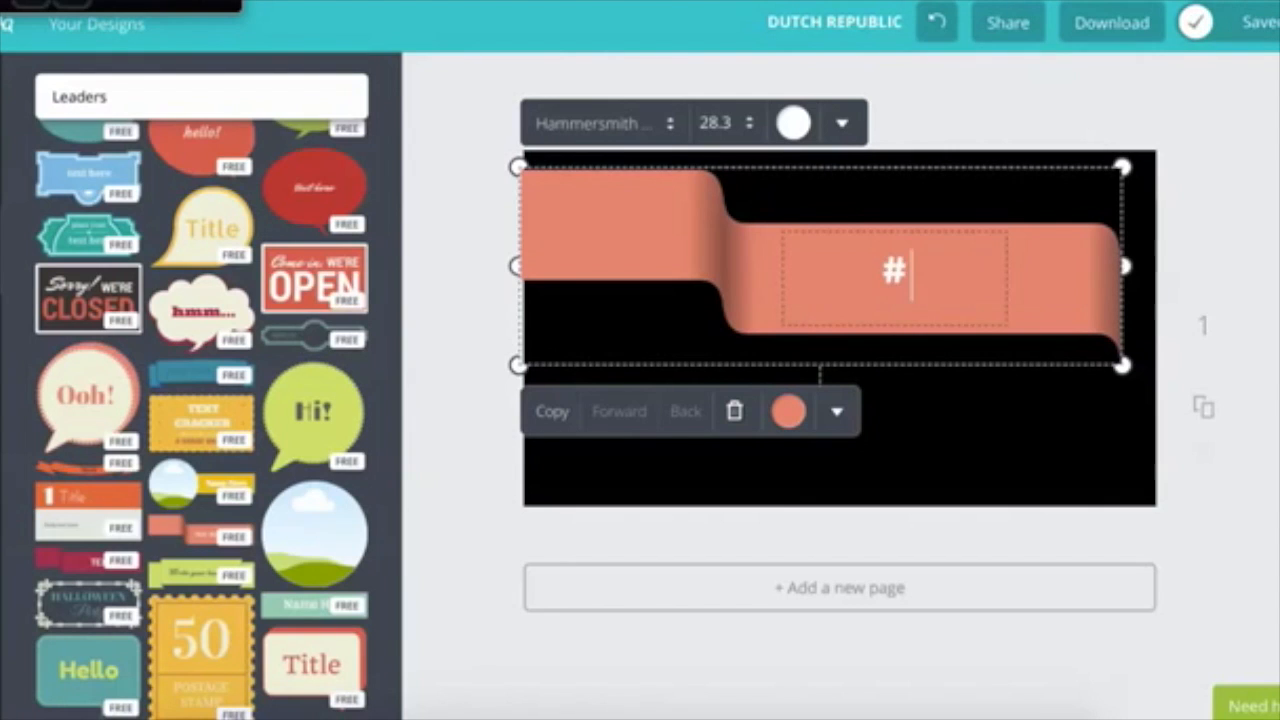
pyautogui.write('3 Tips')
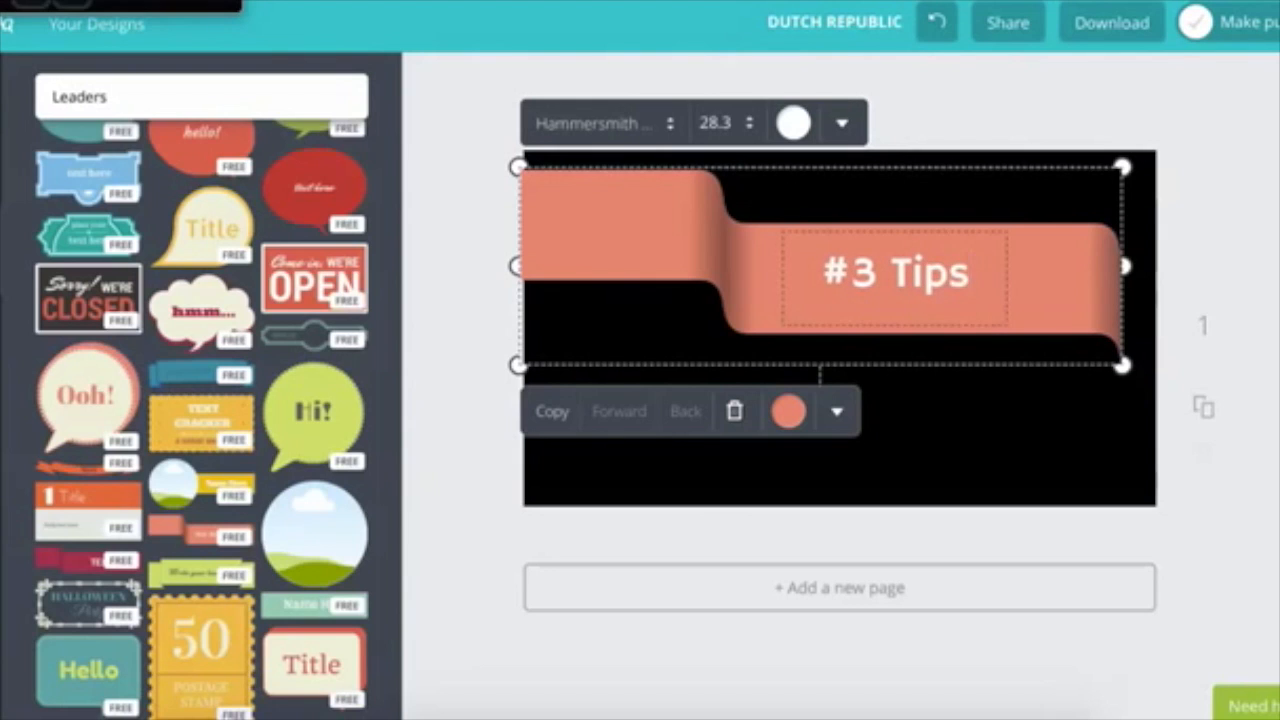
pyautogui.write(' on How')
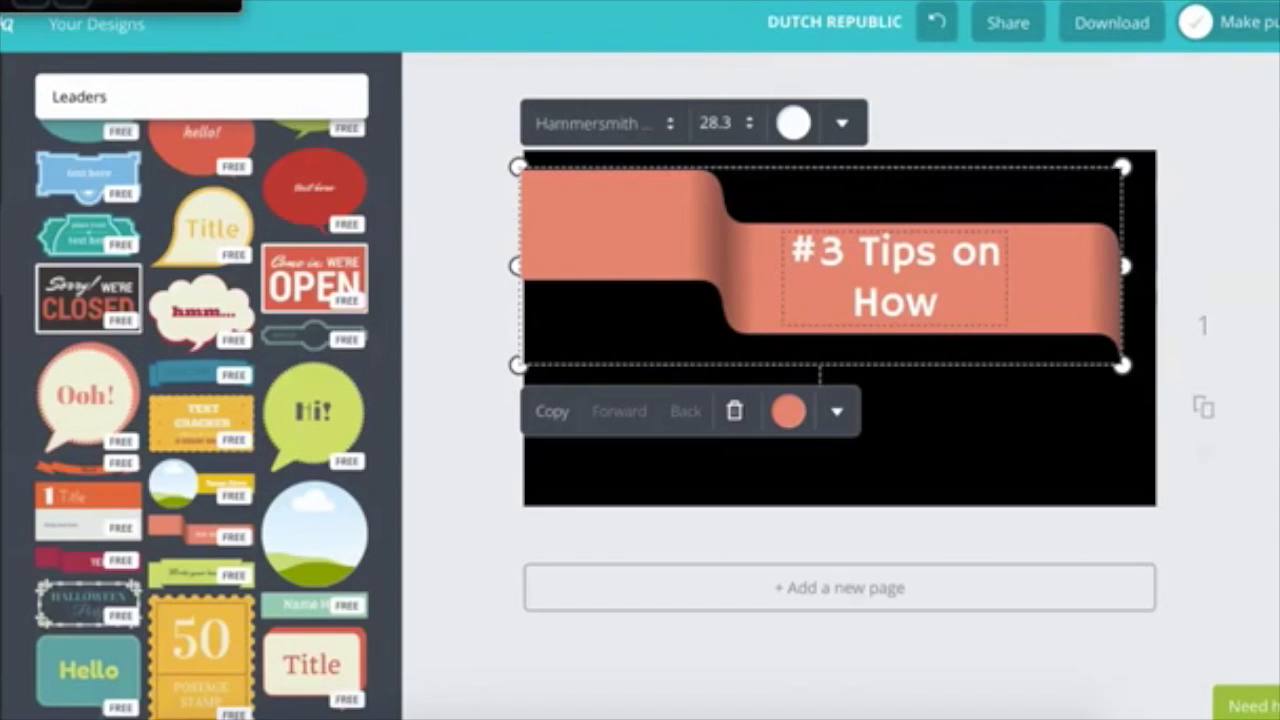
pyautogui.press('BackSpace')
pyautogui.press('BackSpace')
pyautogui.press('BackSpace')
pyautogui.press('BackSpace')
pyautogui.press('BackSpace')
pyautogui.press('BackSpace')
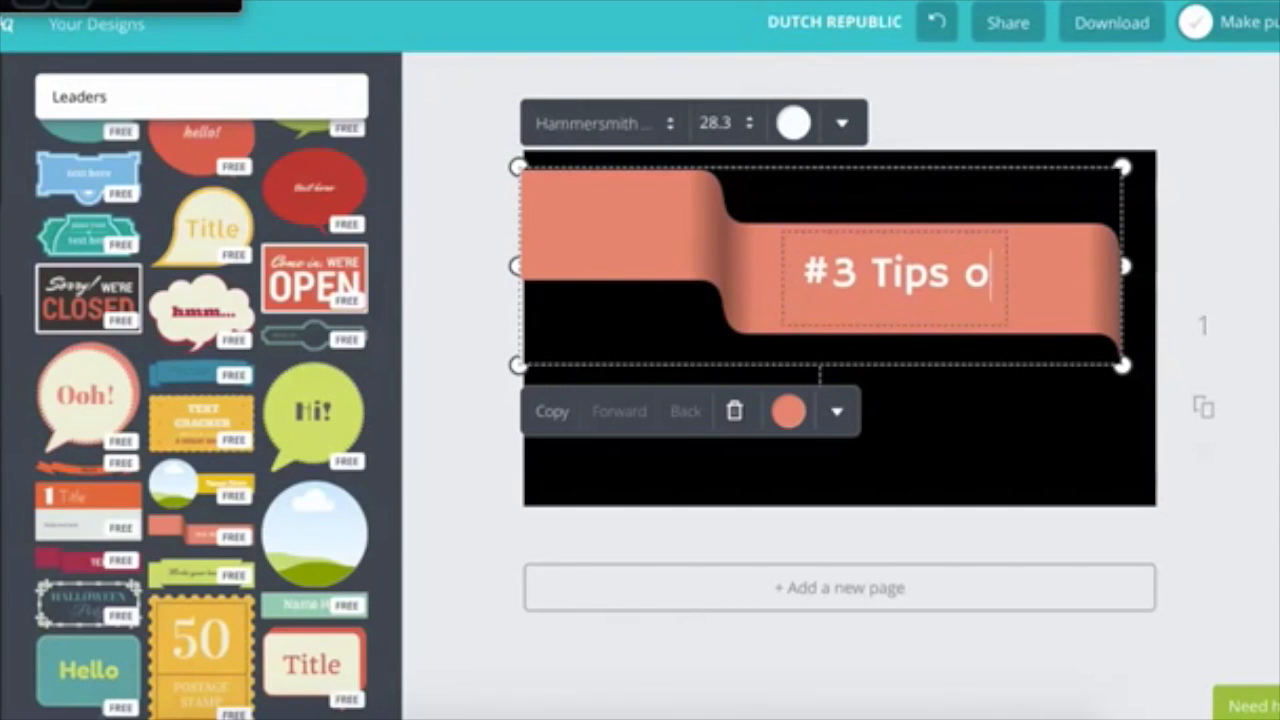
pyautogui.press('BackSpace')
pyautogui.press('BackSpace')
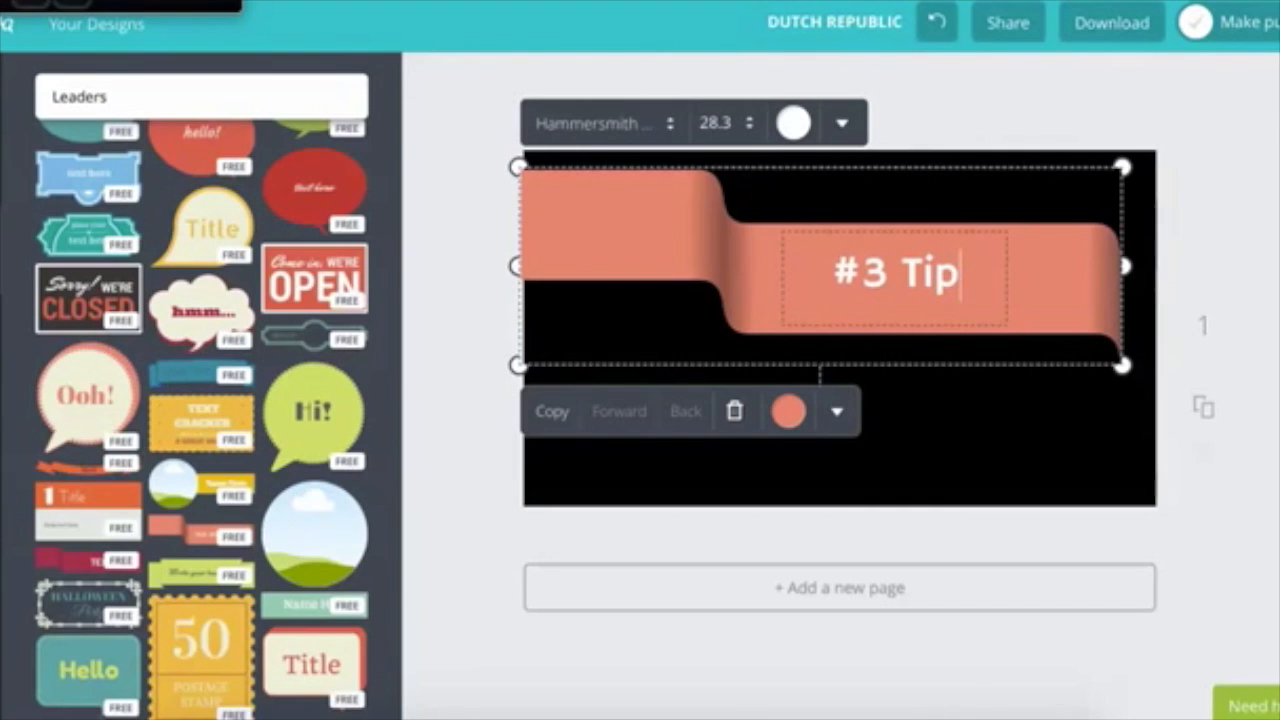
# - Complete the ribbon banner's text to read "#3 Tips To Get a Leader to Notice YOU"
pyautogui.write('s To')
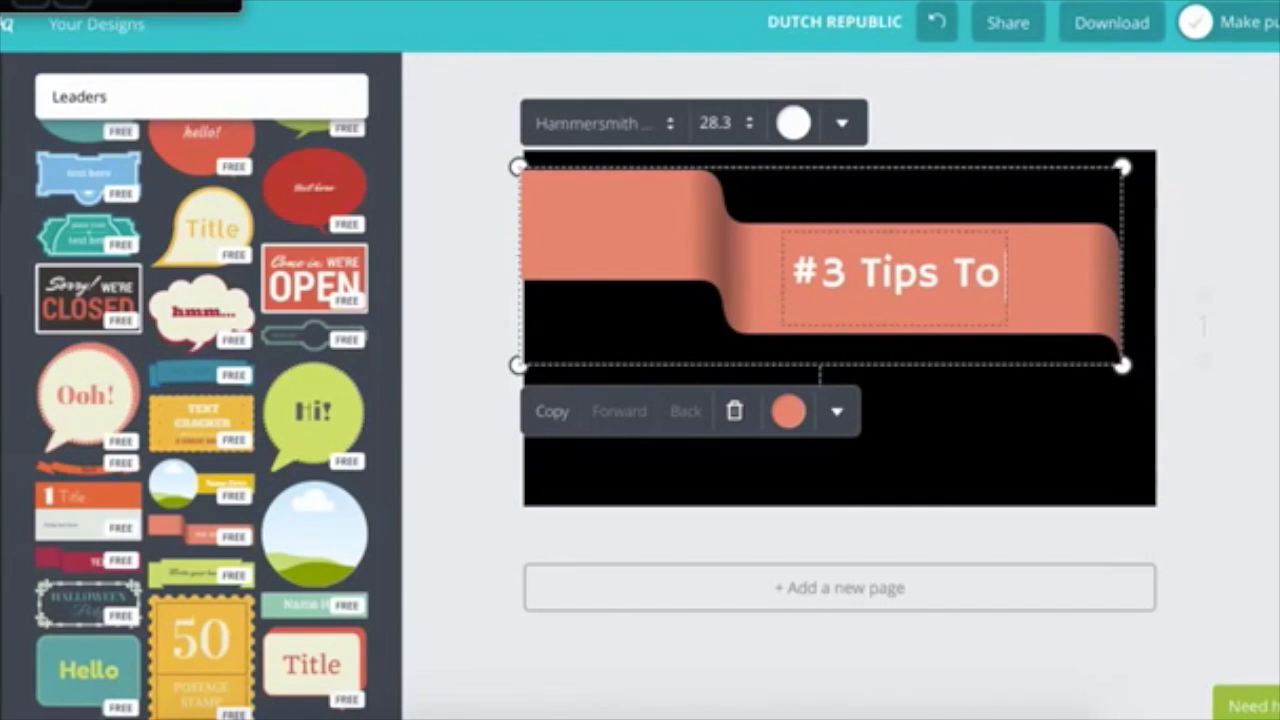
pyautogui.write(' Get a ')
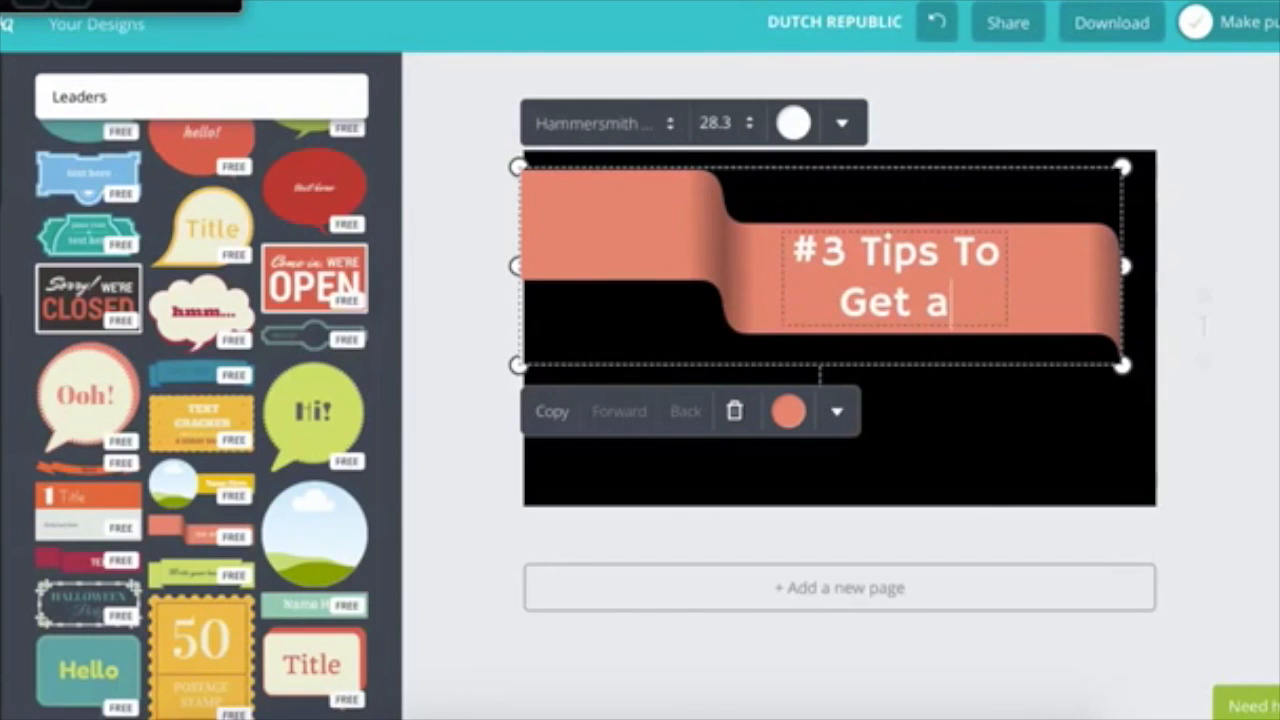
pyautogui.write('Lead')
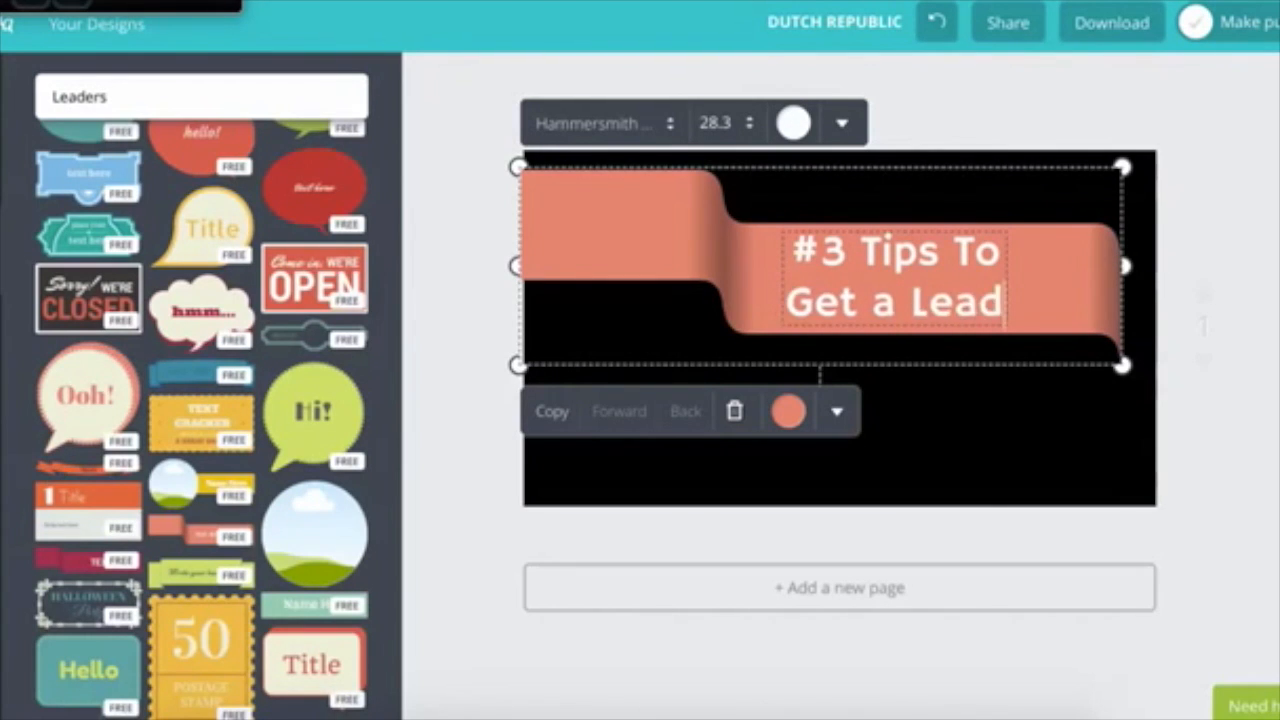
pyautogui.write('er to')
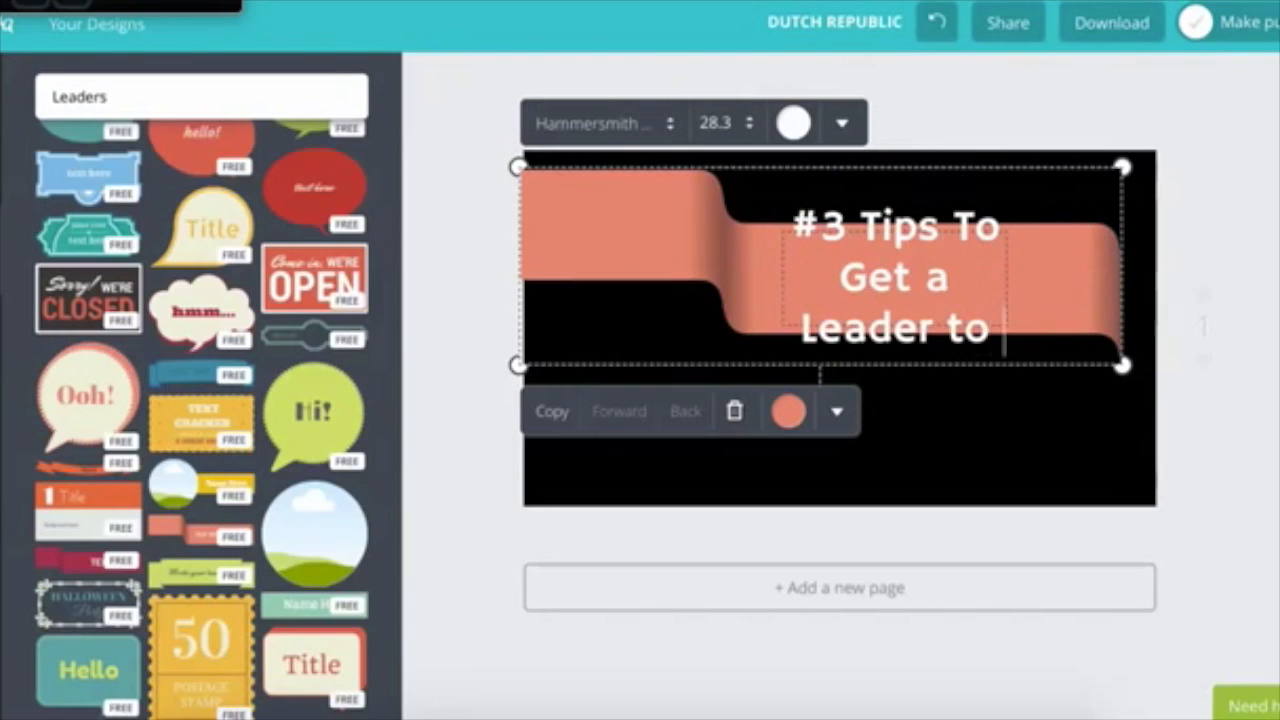
pyautogui.write(' Notice')
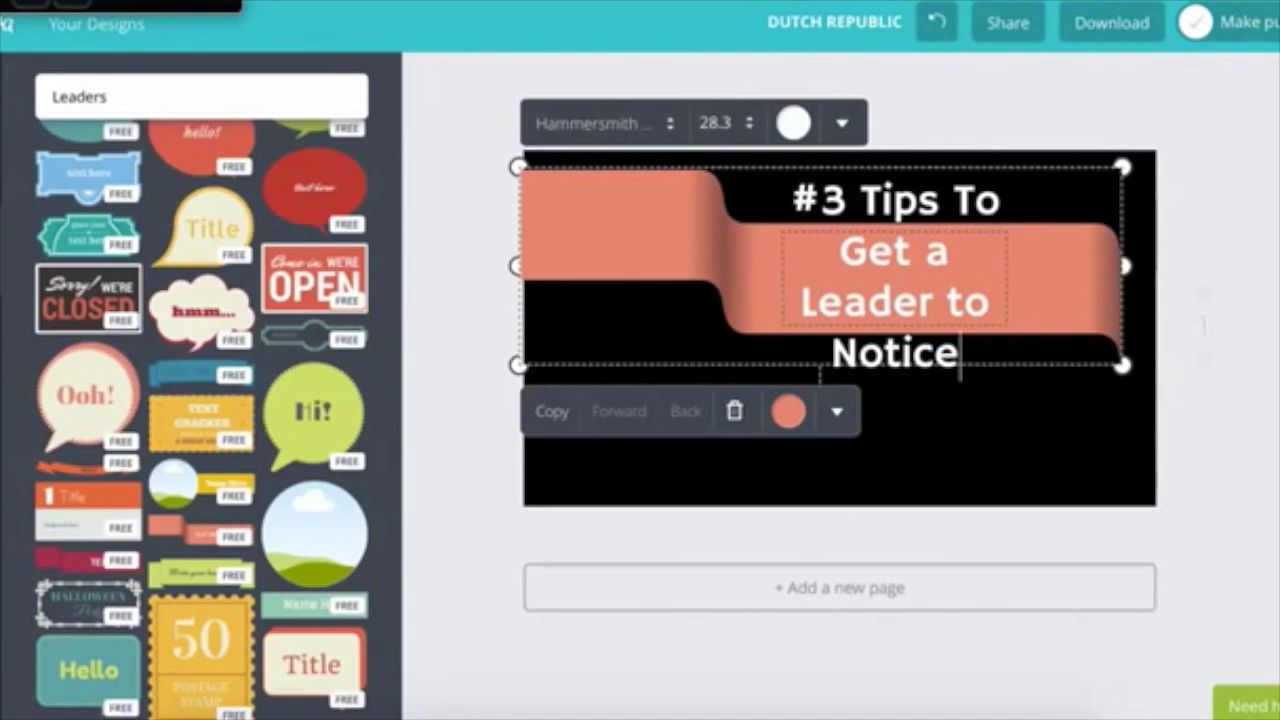
pyautogui.write(' YOu')
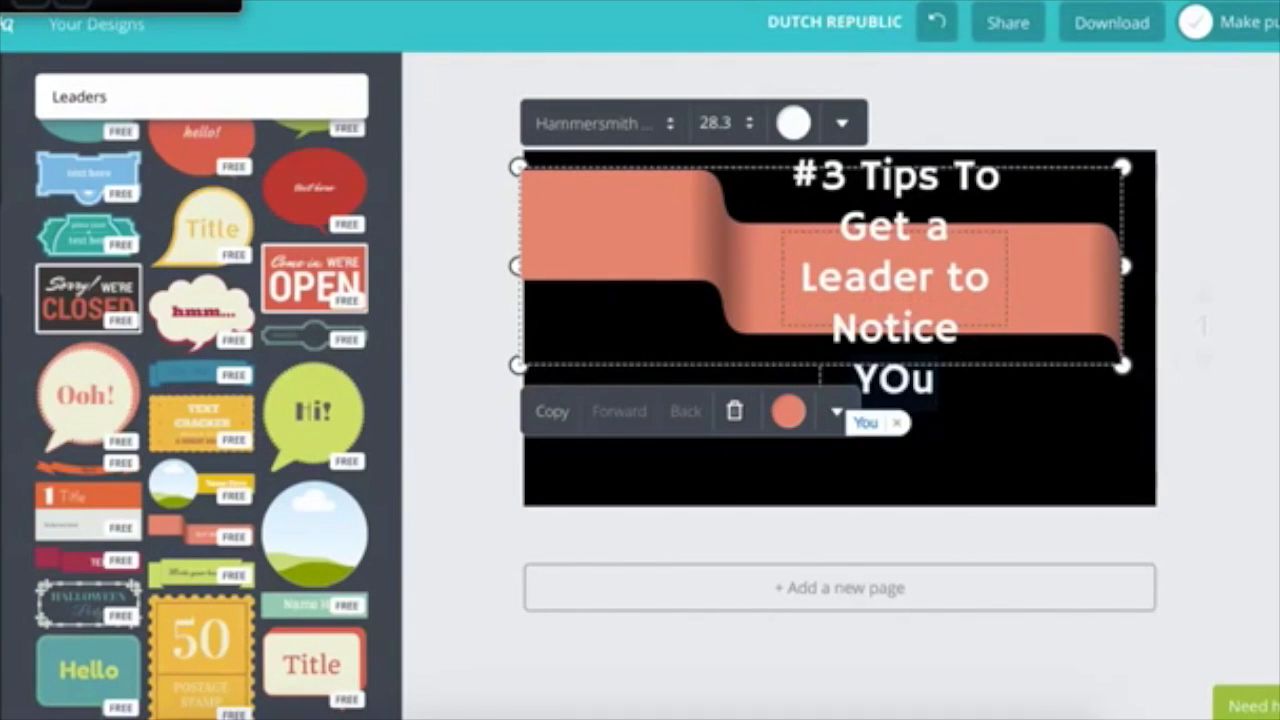
pyautogui.press('BackSpace')
pyautogui.write('u')
pyautogui.press('BackSpace')
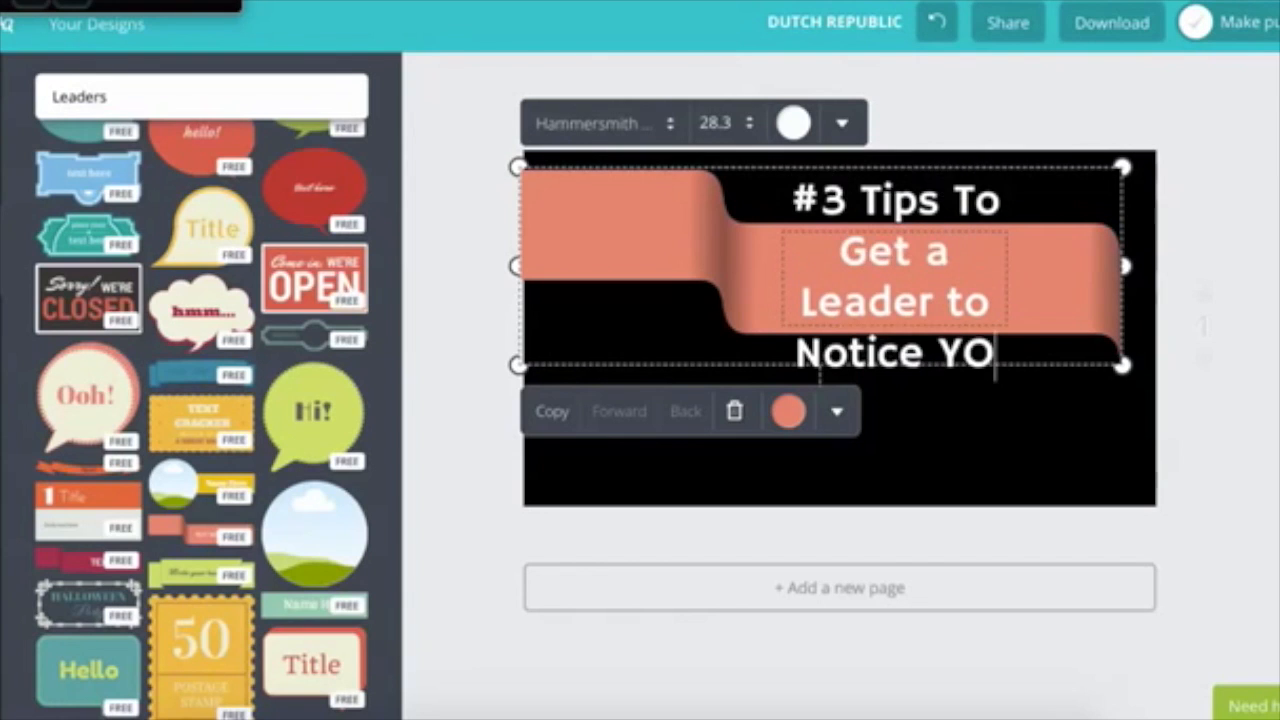
pyautogui.write('UR')
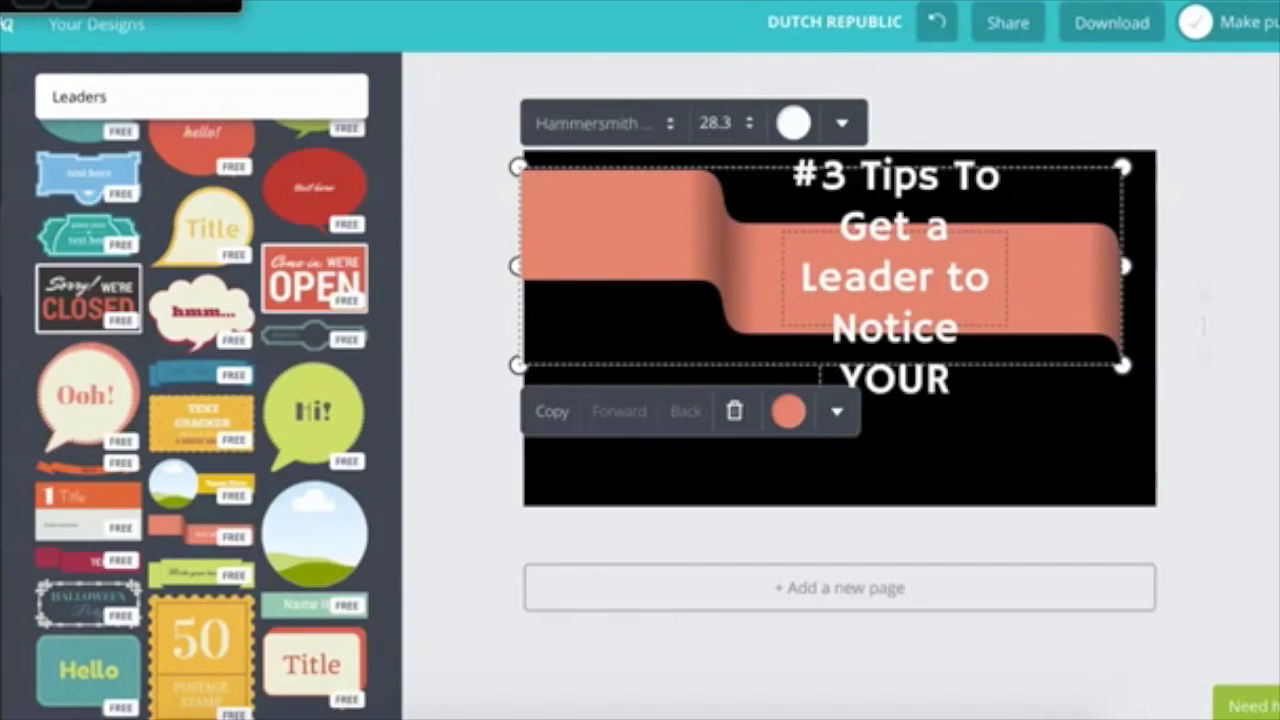
pyautogui.press('BackSpace')
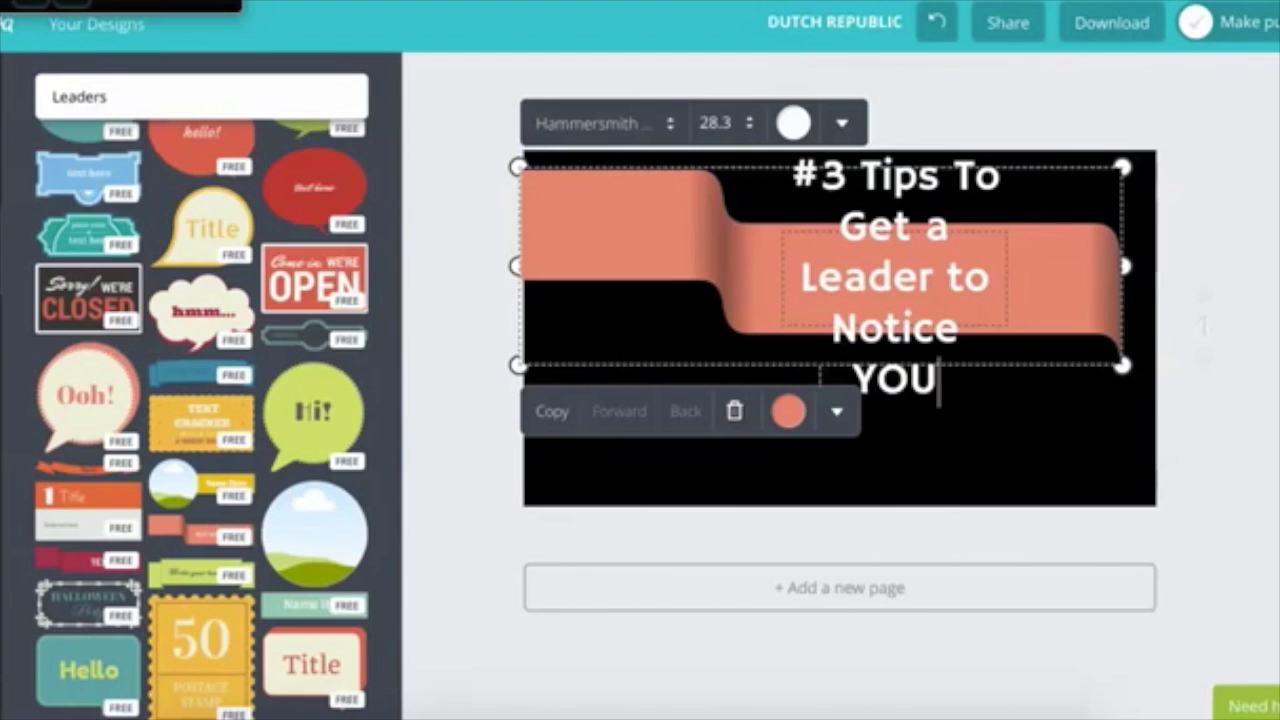
# - Move the ribbon banner slightly down and stretch its right end to the edge of the page
pyautogui.click(785, 290)
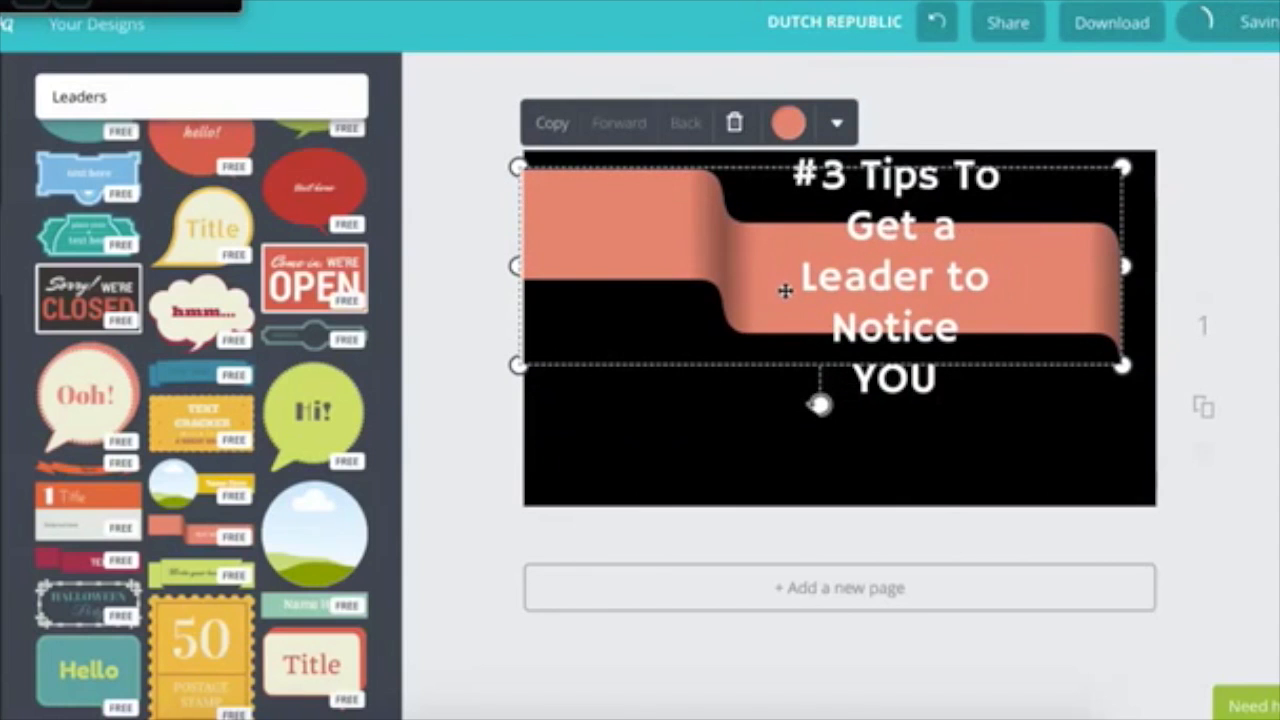
pyautogui.click(853, 313)
pyautogui.click(853, 313)
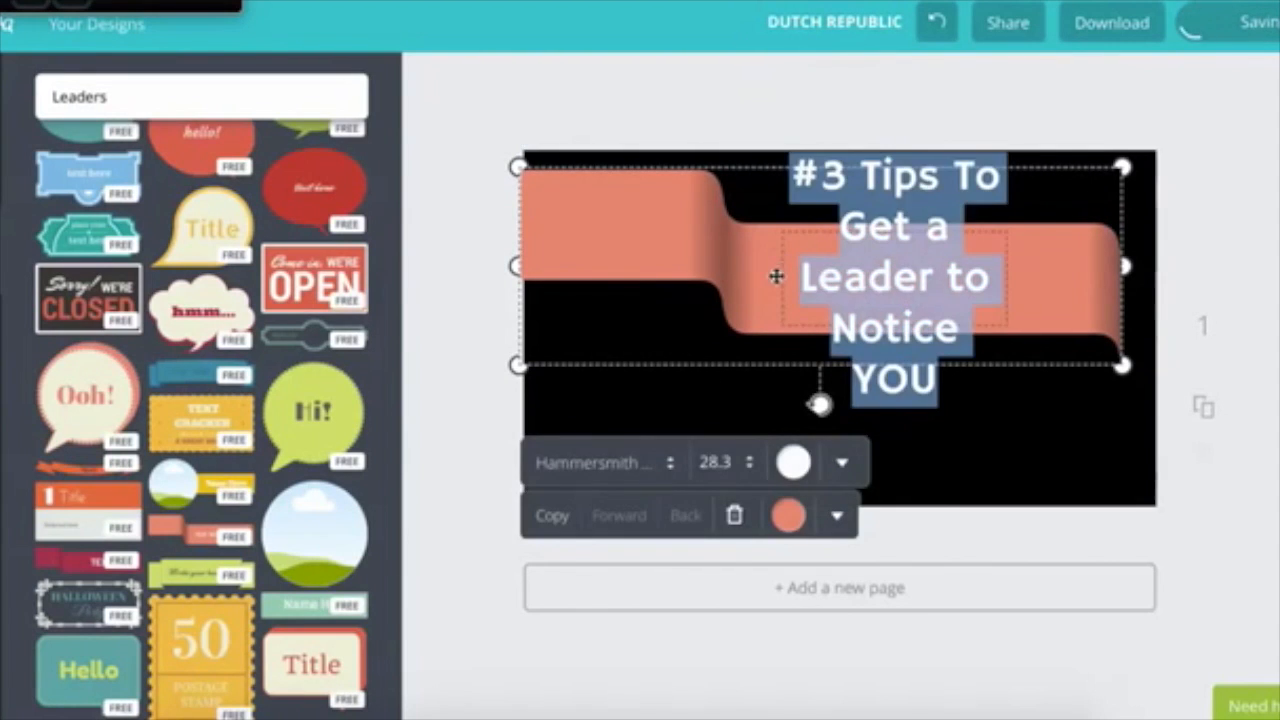
pyautogui.click(781, 281)
pyautogui.moveTo(781, 281)
pyautogui.mouseDown()
pyautogui.moveTo(678, 261)
pyautogui.moveTo(826, 274)
pyautogui.moveTo(771, 286)
pyautogui.moveTo(791, 277)
pyautogui.moveTo(775, 295)
pyautogui.mouseUp()
pyautogui.moveTo(1118, 284); pyautogui.dragTo(1162, 284)
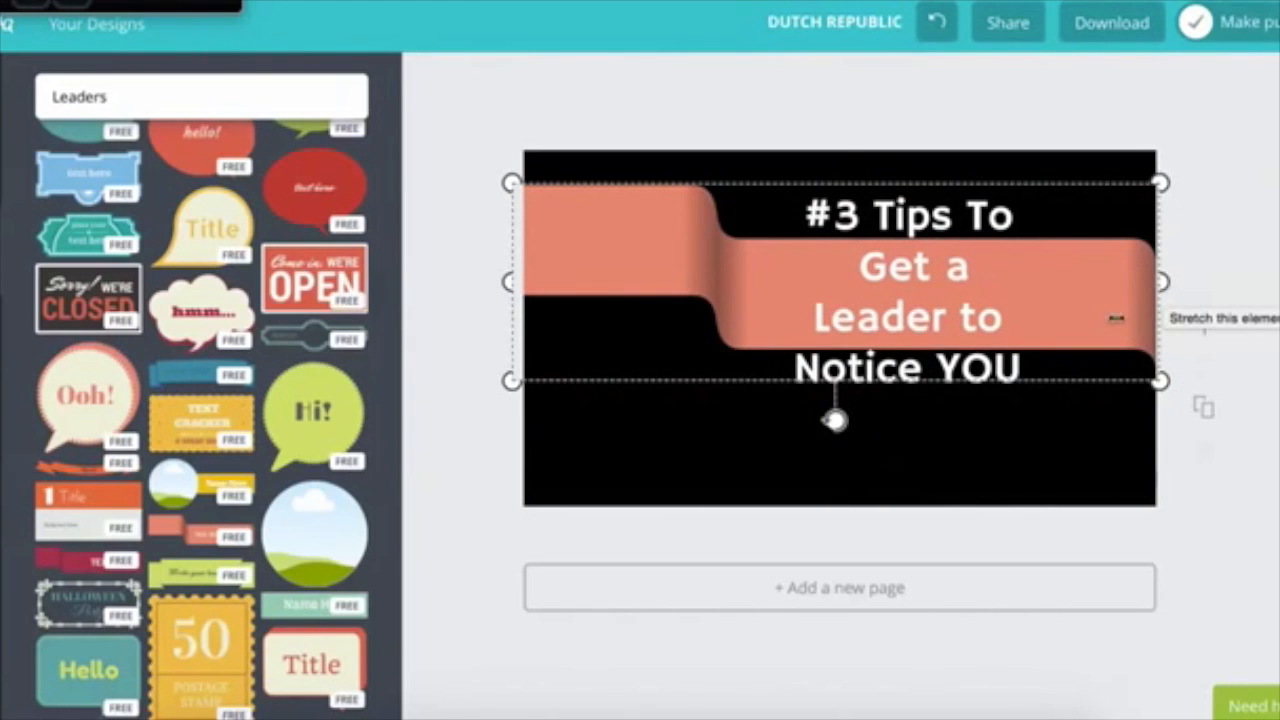
# - Delete the ribbon banner from the page and undo the deletion
pyautogui.click(993, 445)
pyautogui.doubleClick(850, 341)
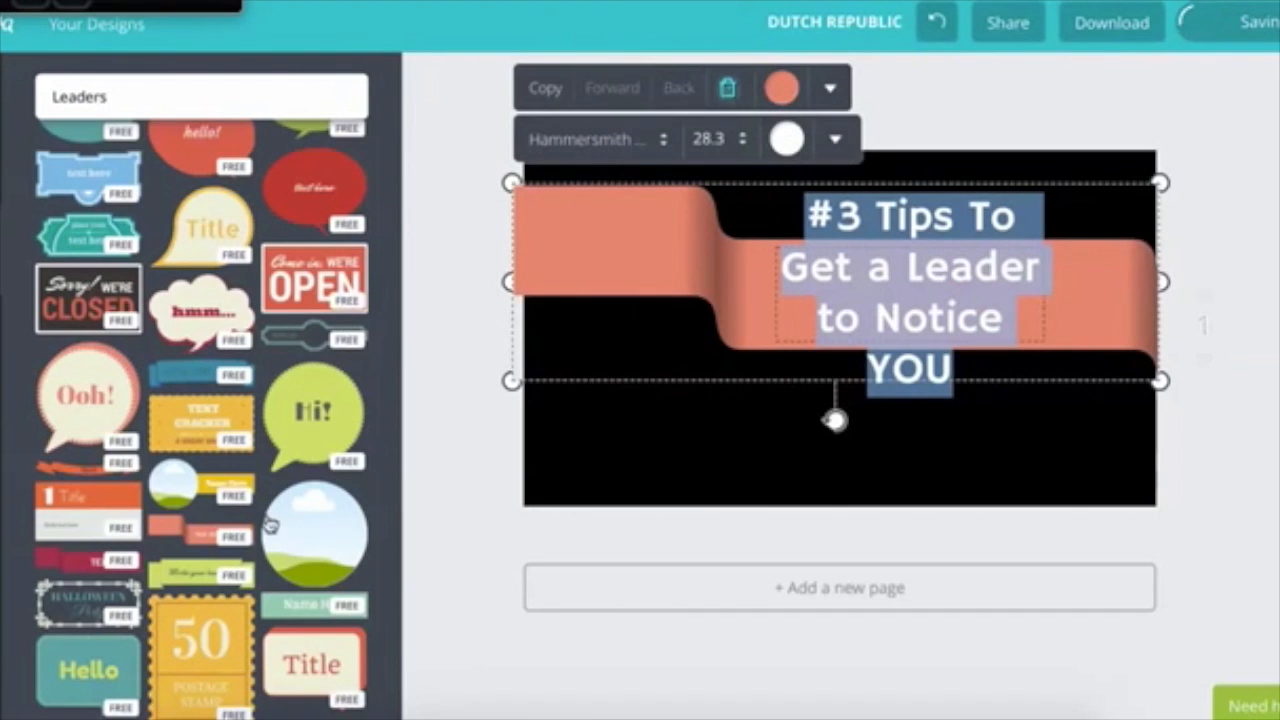
pyautogui.click(727, 87)
pyautogui.scroll(20, 150, 355)
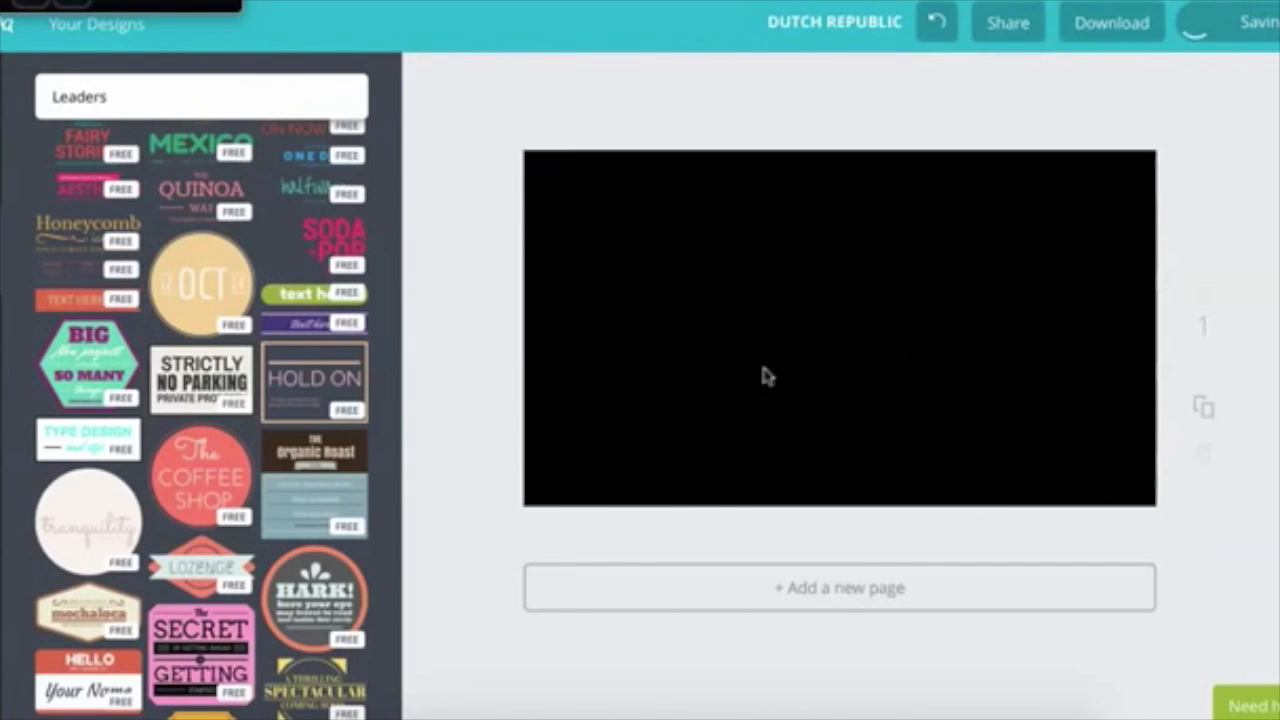
pyautogui.click(940, 26)
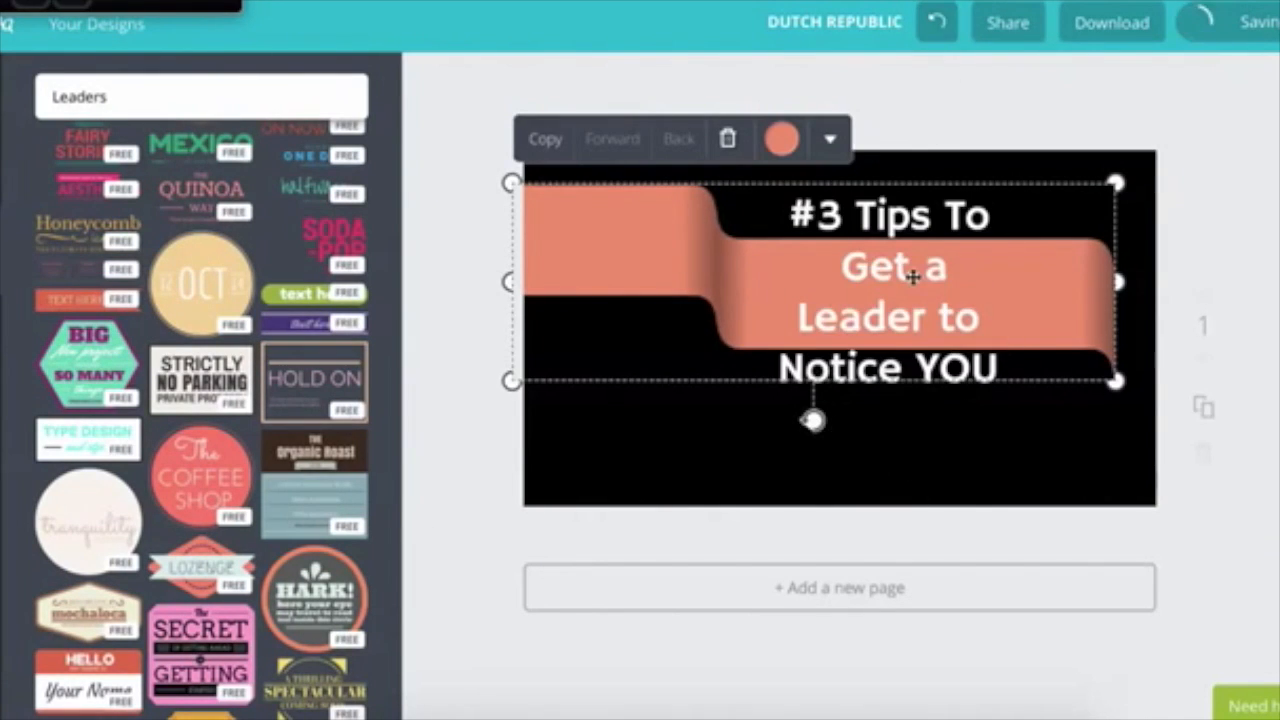
# - Remove all the text from the ribbon banner, leaving the coral shape on the page
pyautogui.click(868, 272)
pyautogui.click(868, 272)
pyautogui.click(866, 299)
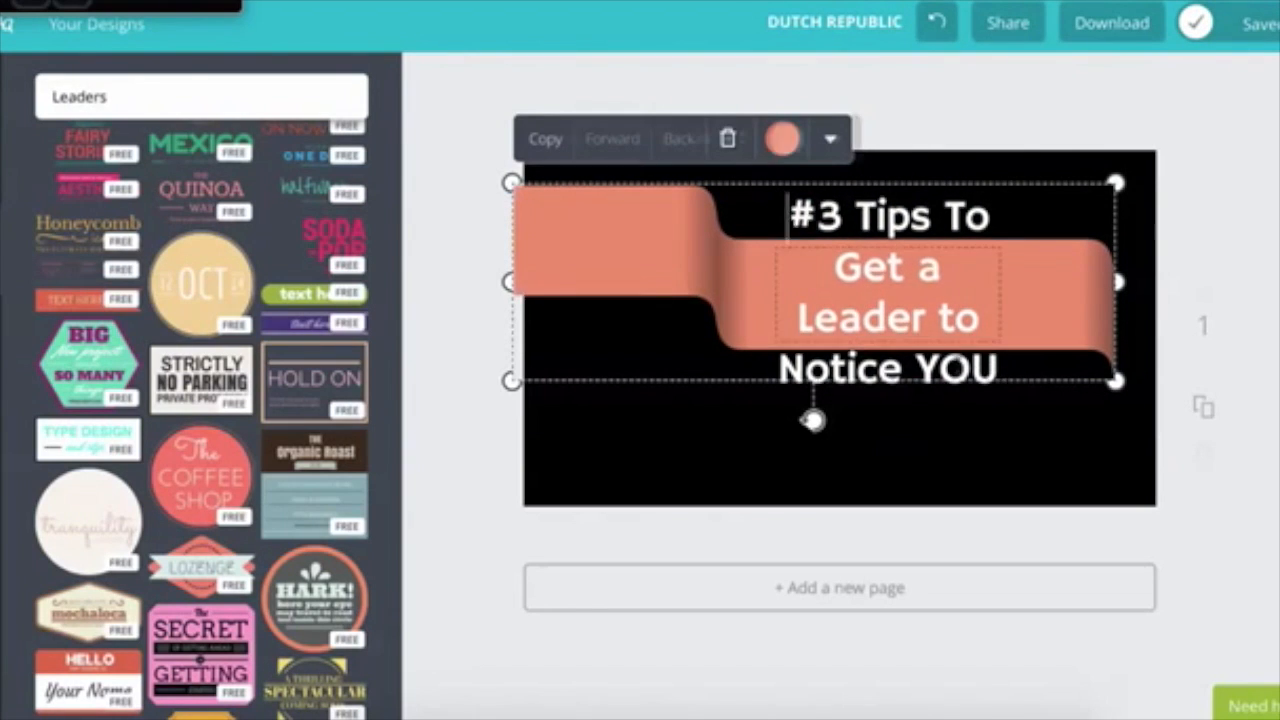
pyautogui.click(866, 350)
pyautogui.press('BackSpace')
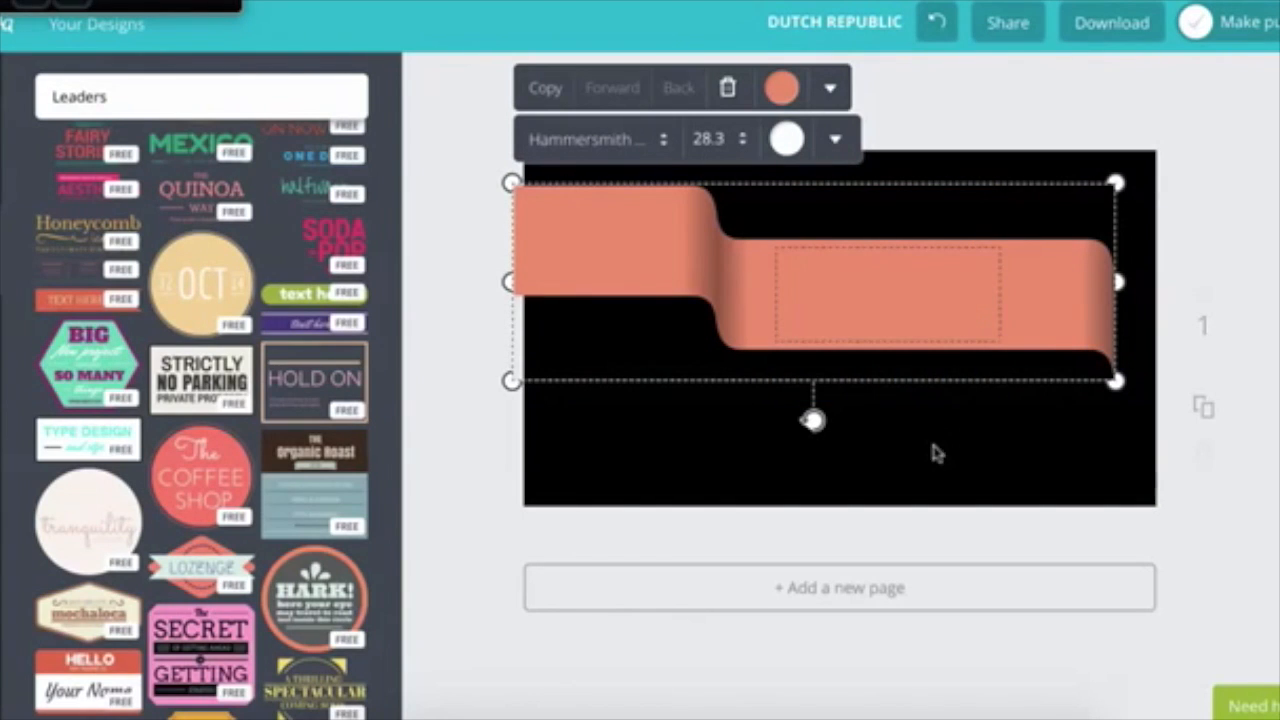
# - Stretch the coral ribbon's right end to the edge of the page
pyautogui.click(711, 463)
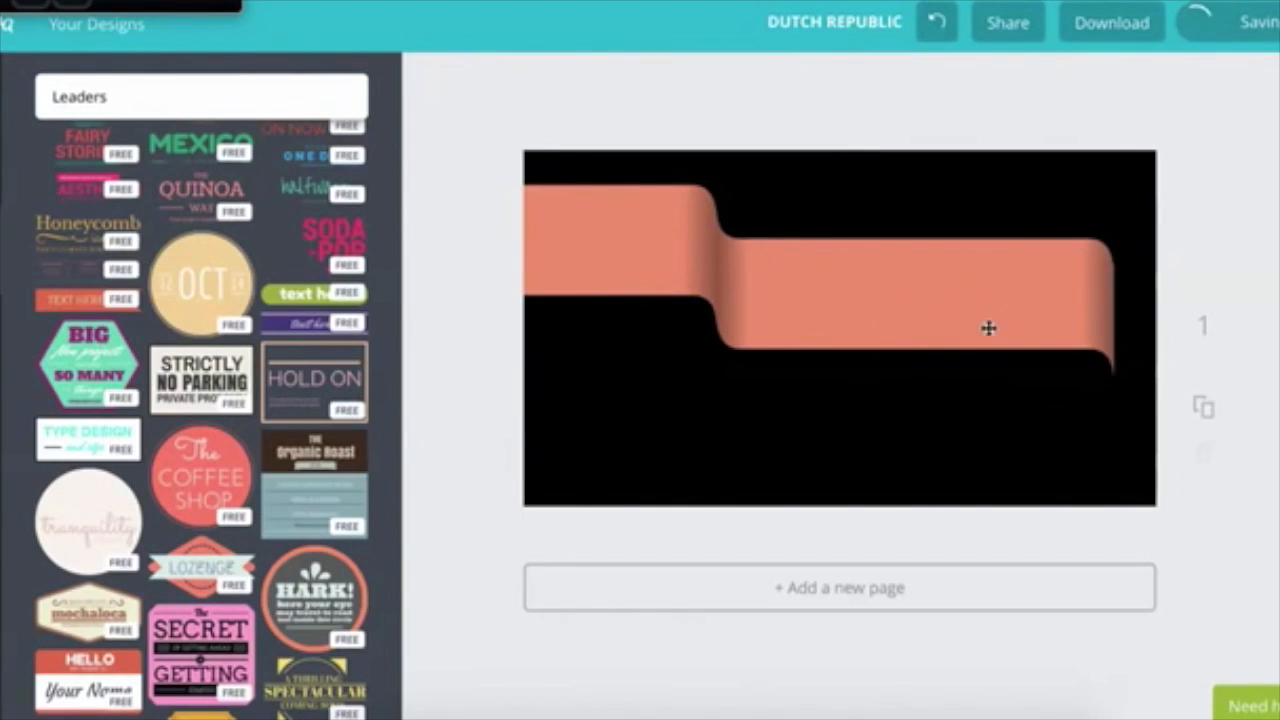
pyautogui.click(1050, 298)
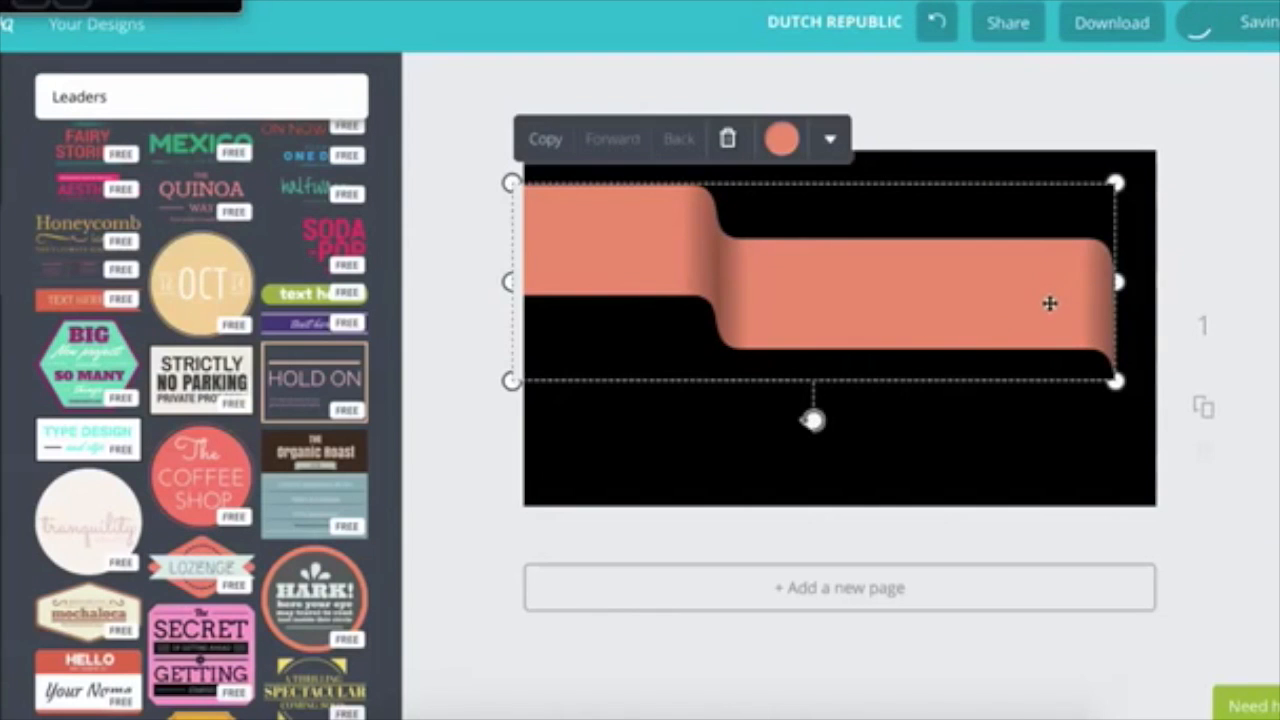
pyautogui.moveTo(1117, 282); pyautogui.dragTo(1163, 282)
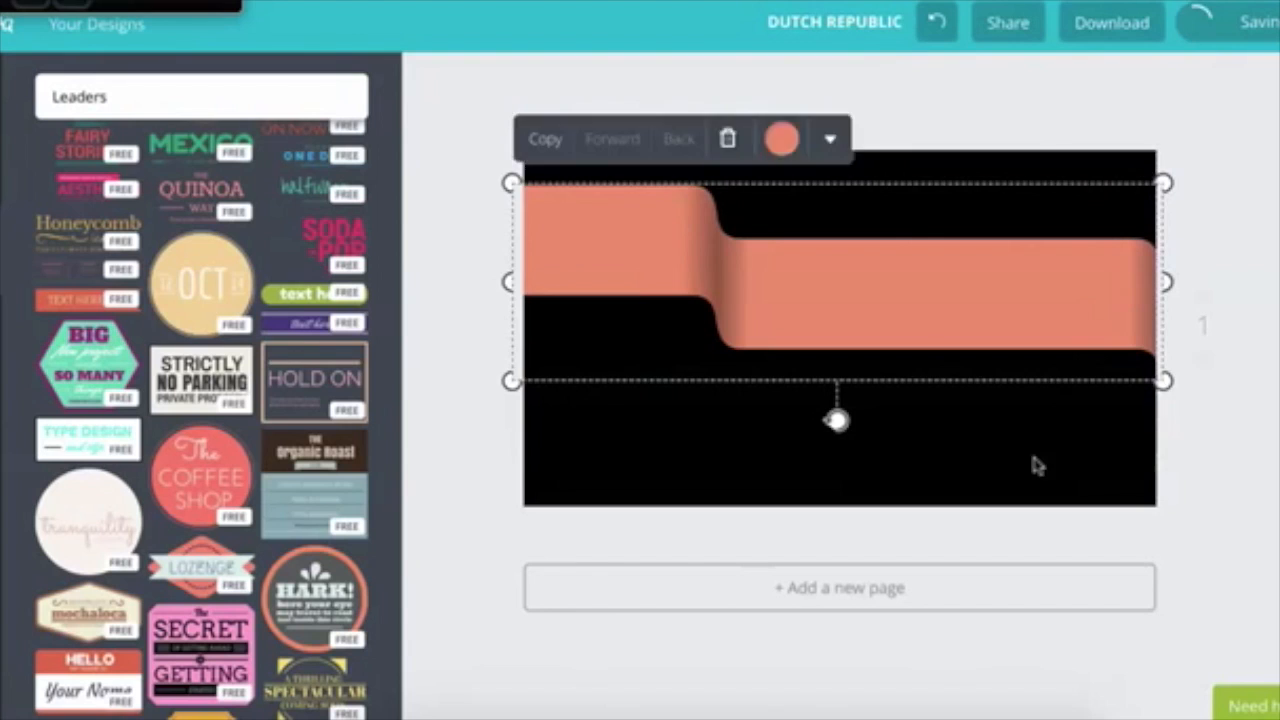
pyautogui.click(1034, 463)
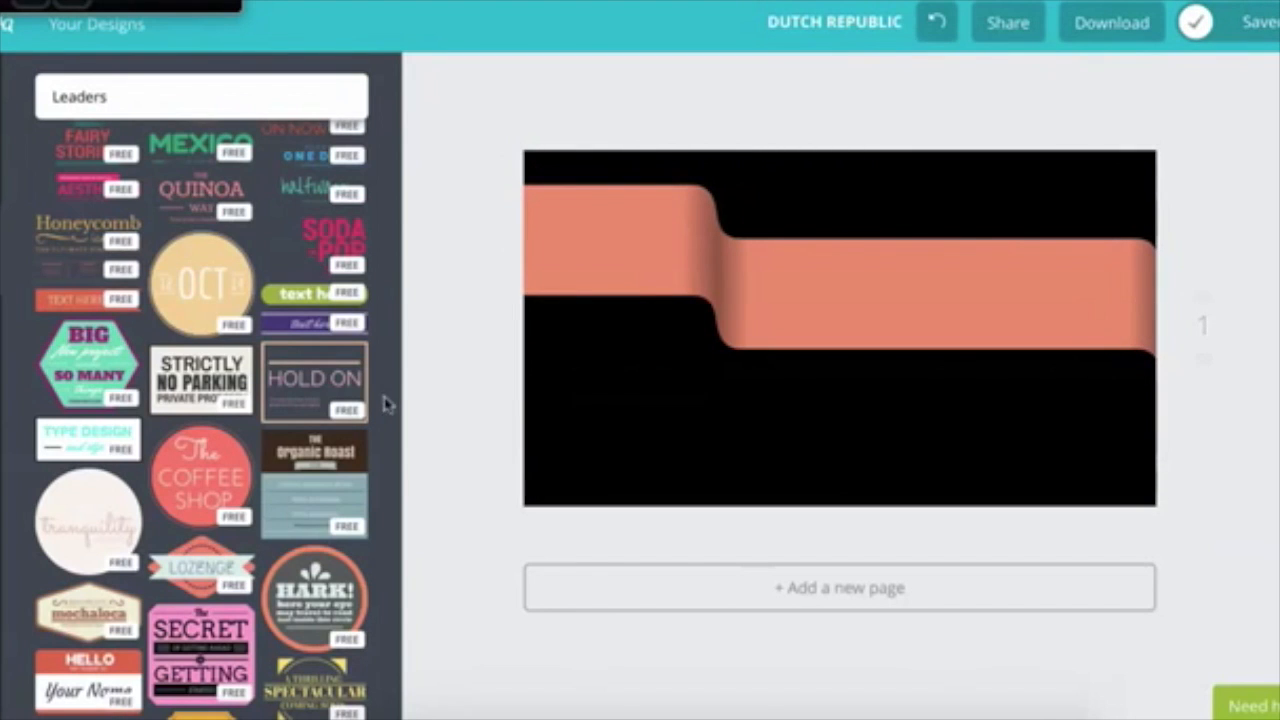
# - Add a subtitle text box to the page, across the lower edge of the ribbon's right section
pyautogui.scroll(5, 180, 300)
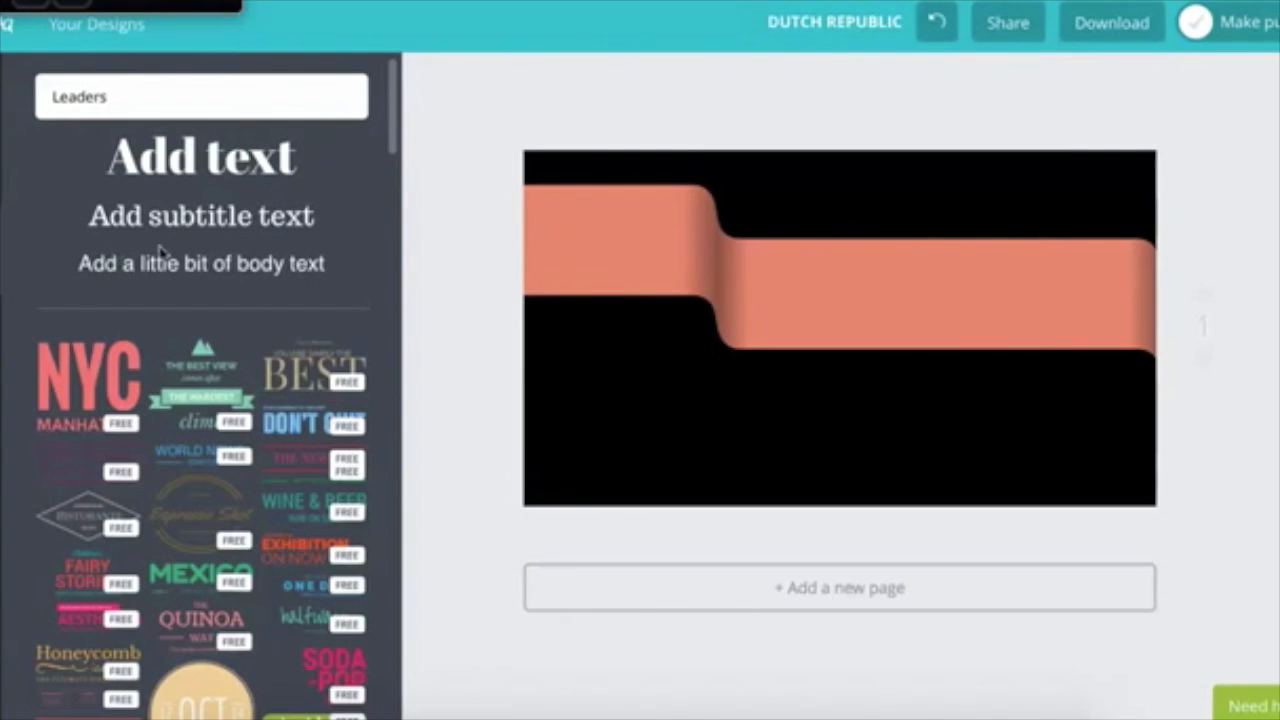
pyautogui.moveTo(187, 218); pyautogui.dragTo(818, 368)
pyautogui.doubleClick(835, 360)
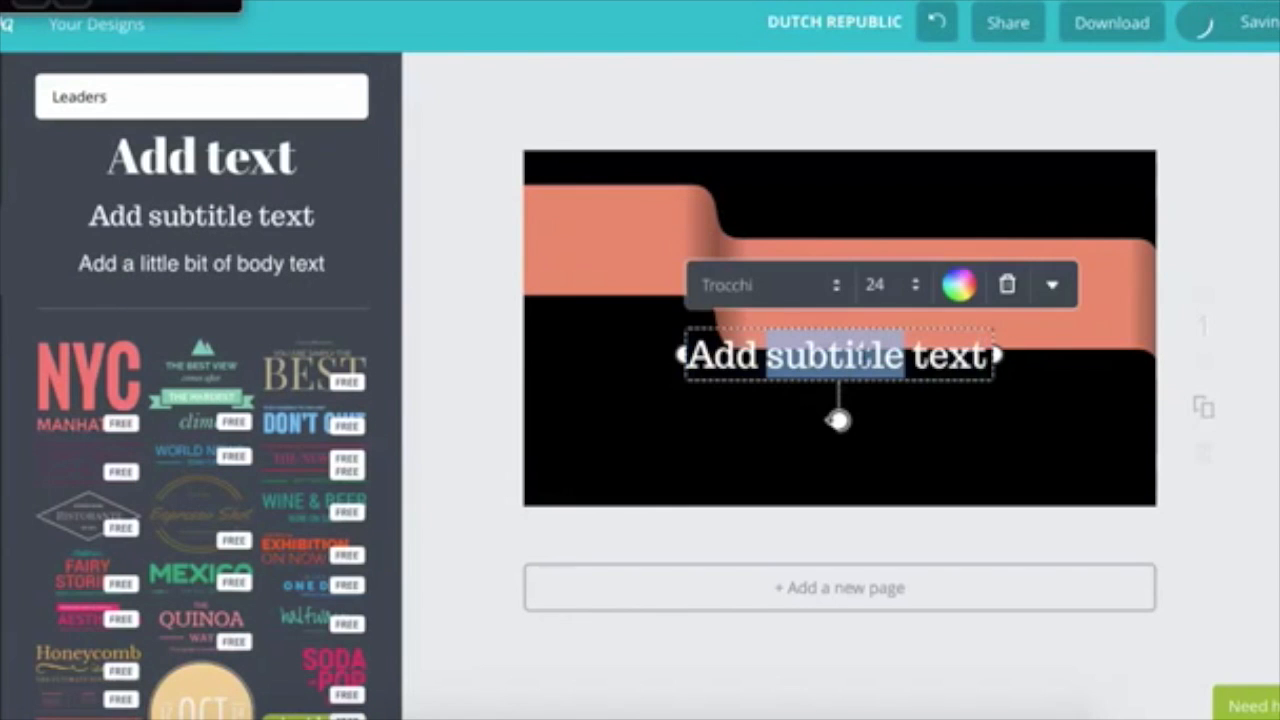
# - Try to select the whole placeholder text in the subtitle box
pyautogui.moveTo(990, 358); pyautogui.dragTo(684, 362)
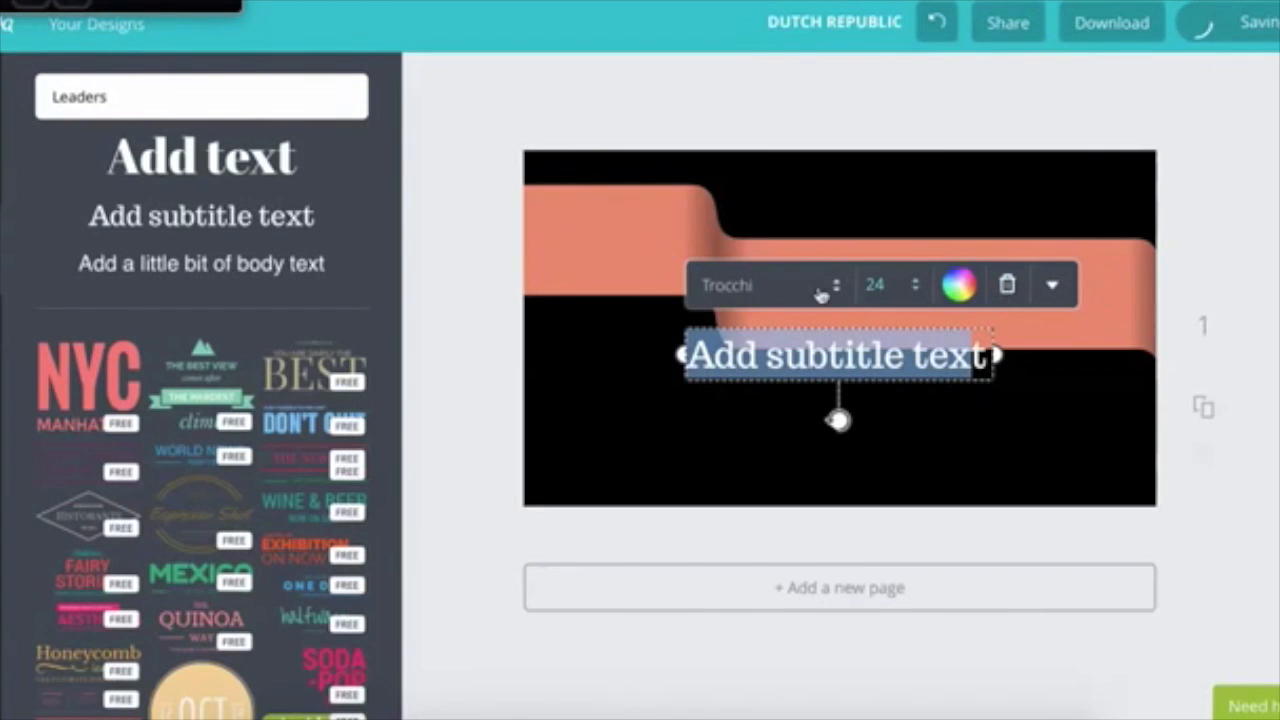
pyautogui.click(974, 358)
pyautogui.doubleClick(978, 358)
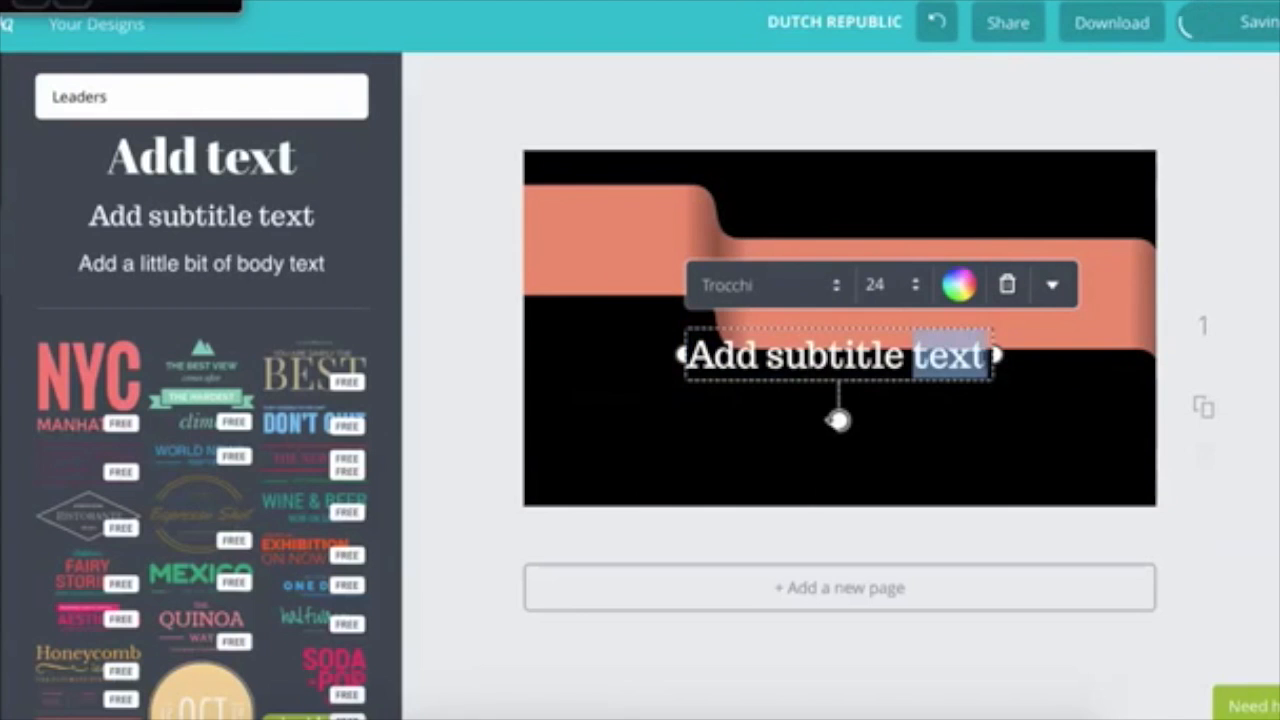
pyautogui.press('Left')
pyautogui.press('Left')
pyautogui.press('Left')
pyautogui.press('Left')
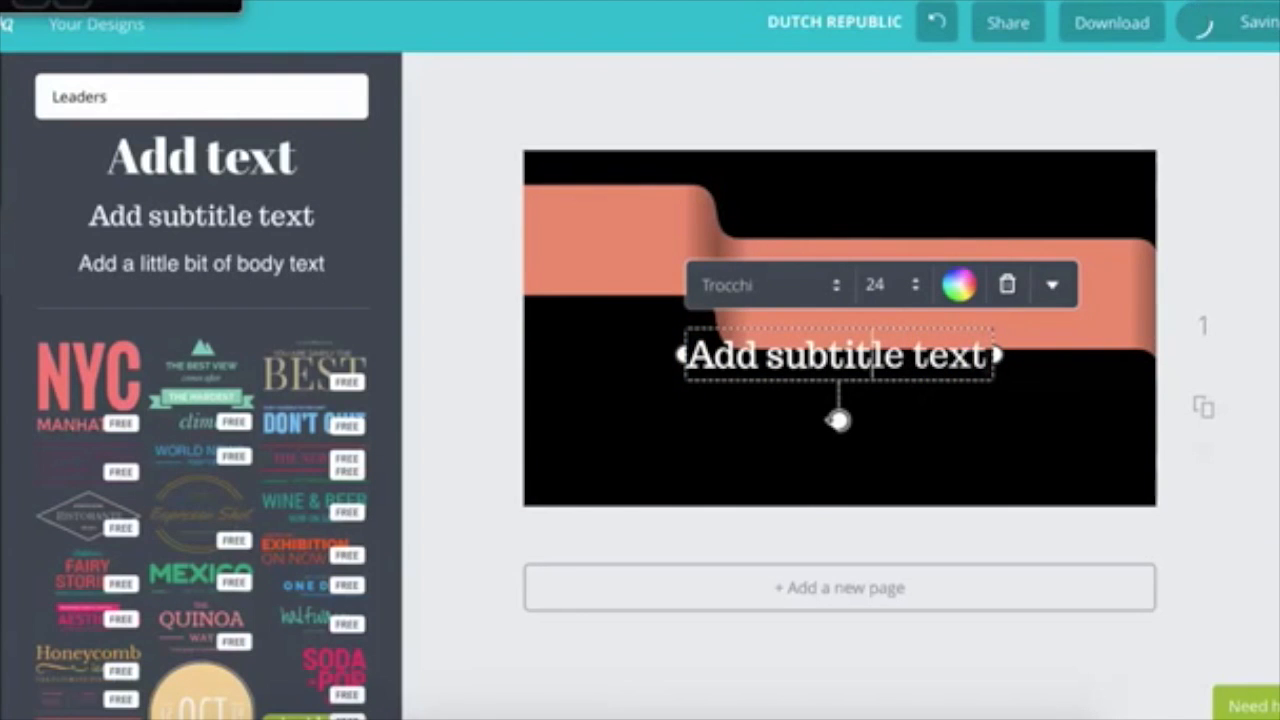
pyautogui.hotkey('ctrl', 'shift', 'Left')
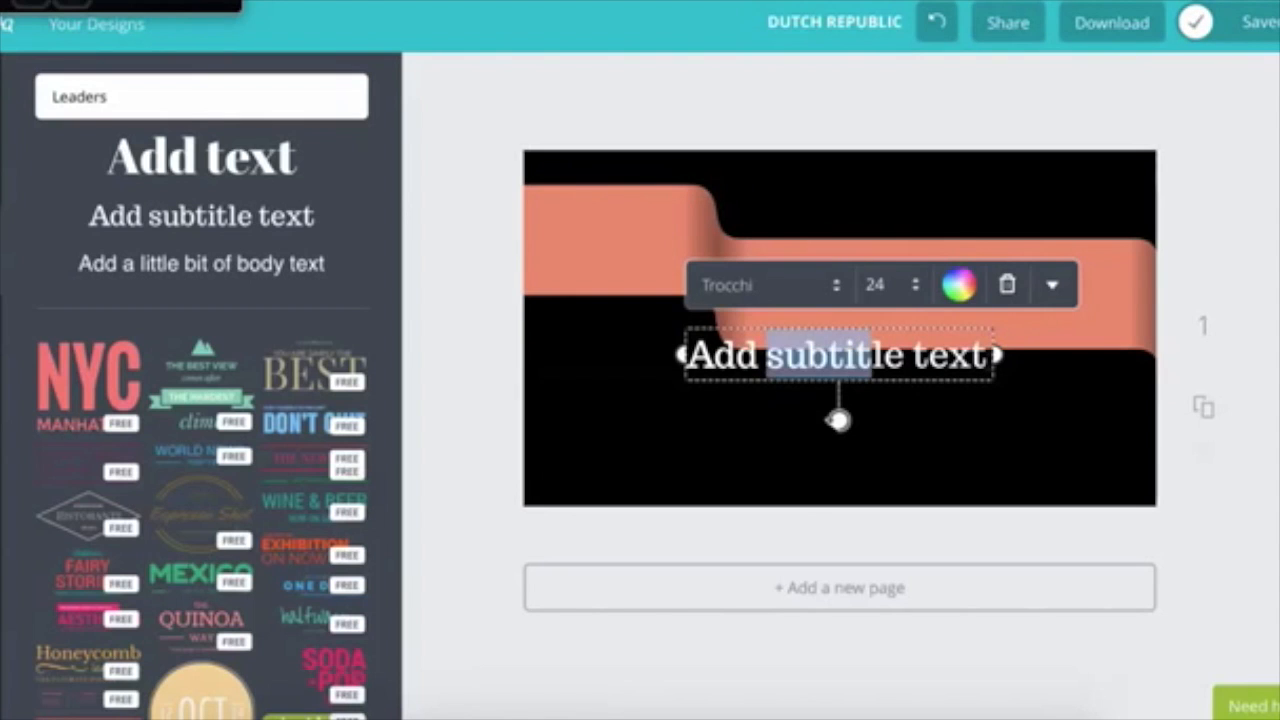
pyautogui.click(1040, 455)
pyautogui.click(977, 367)
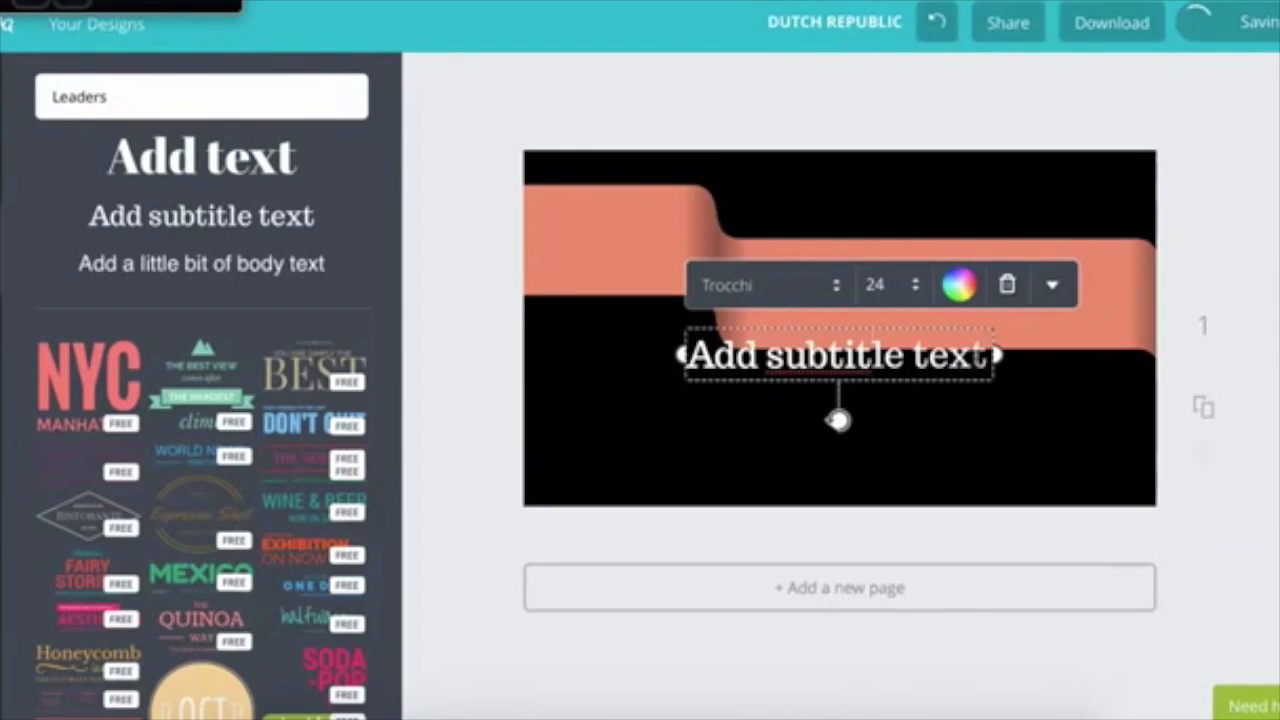
pyautogui.hotkey('shift', 'Home')
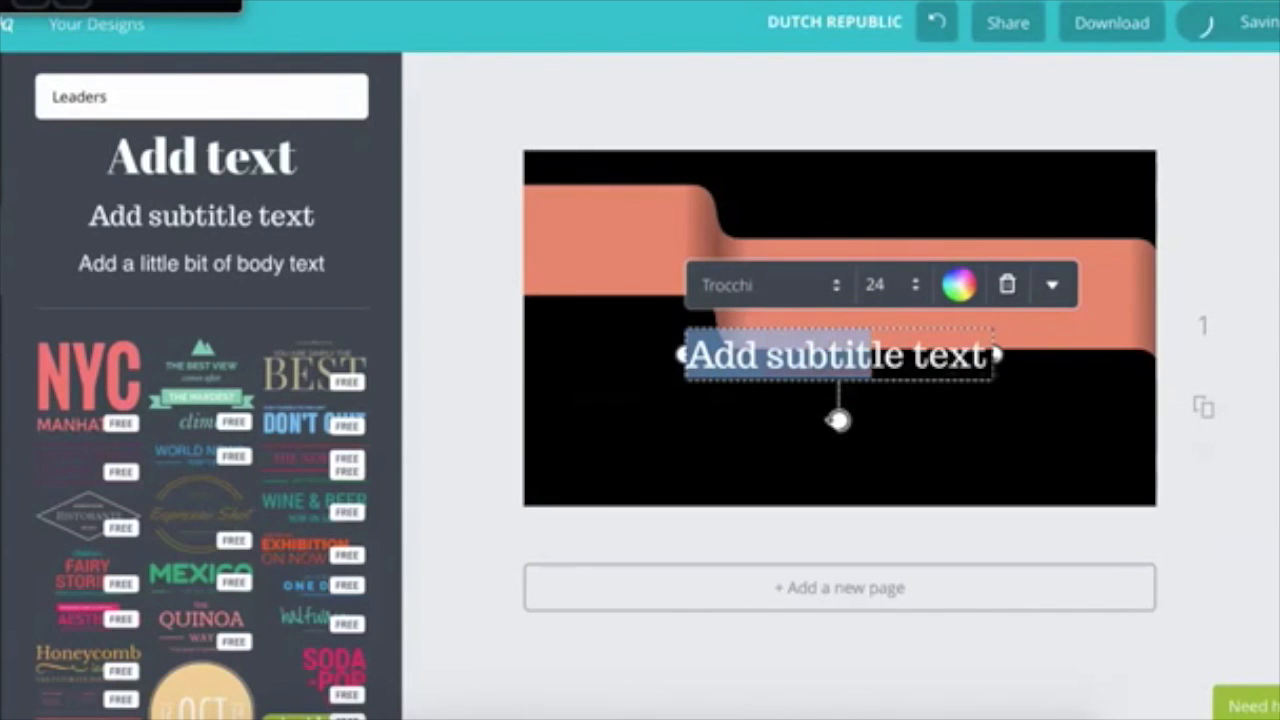
pyautogui.click(985, 467)
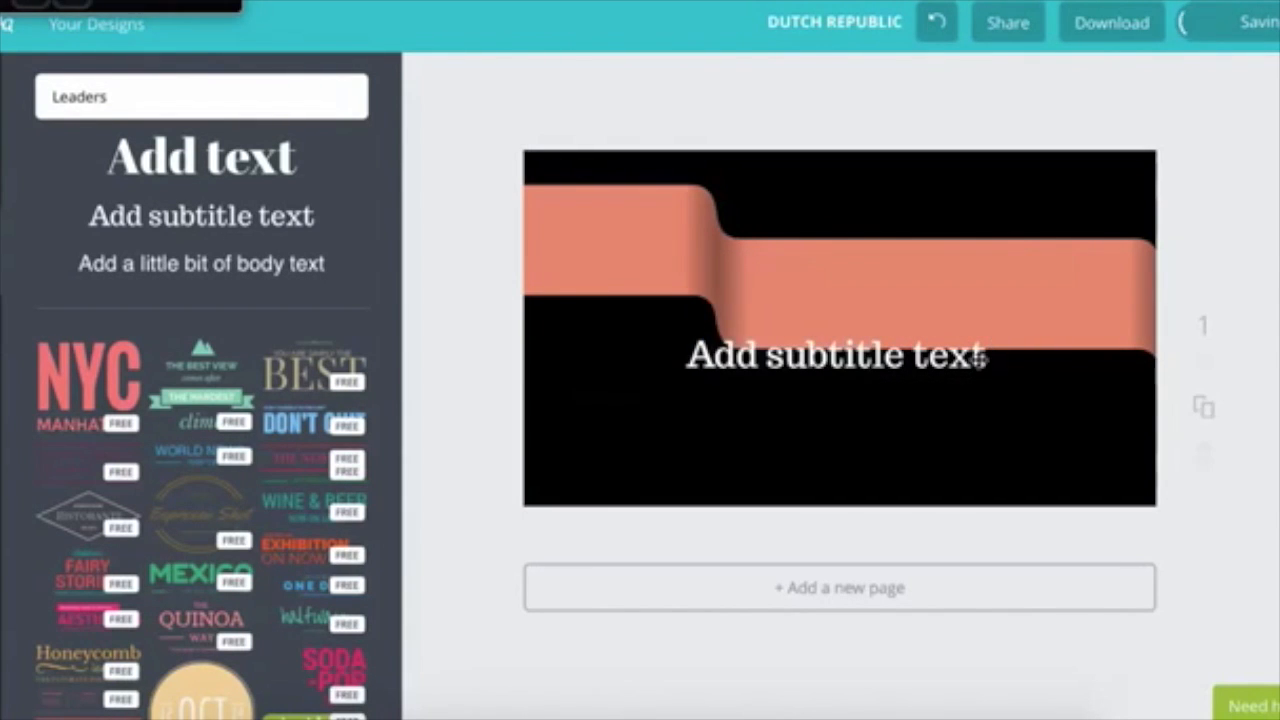
pyautogui.click(975, 360)
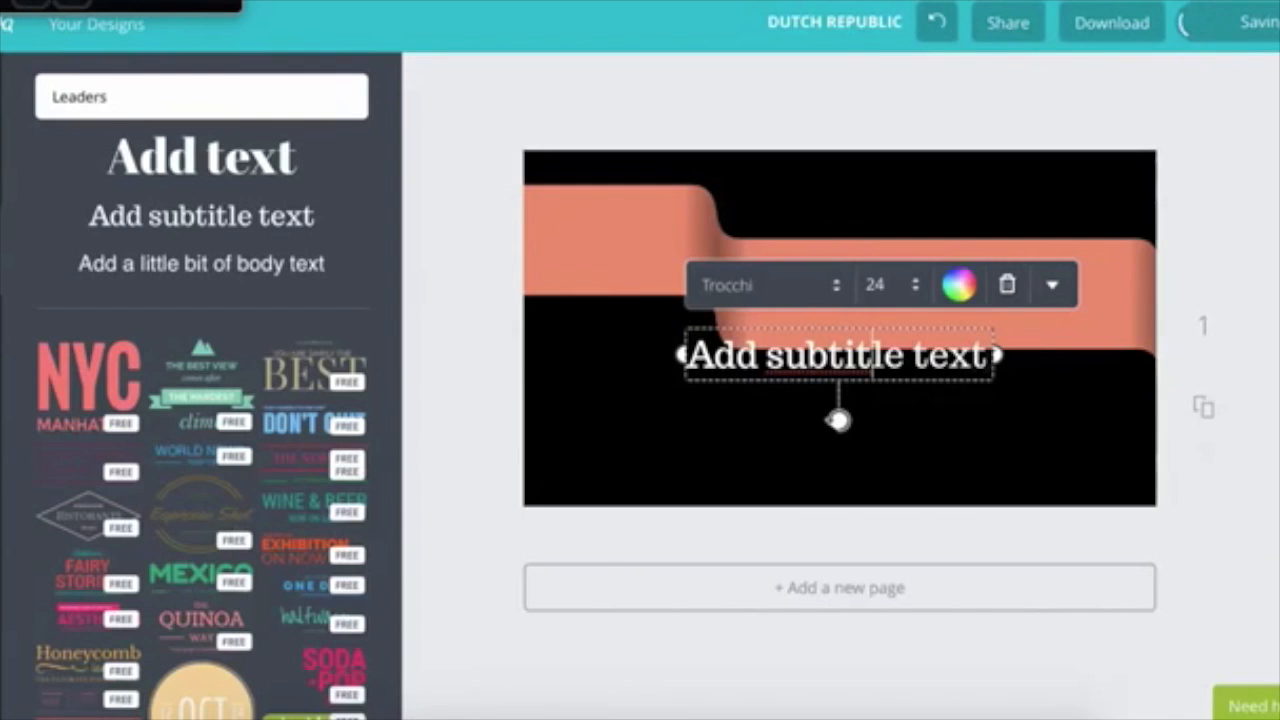
pyautogui.click(963, 451)
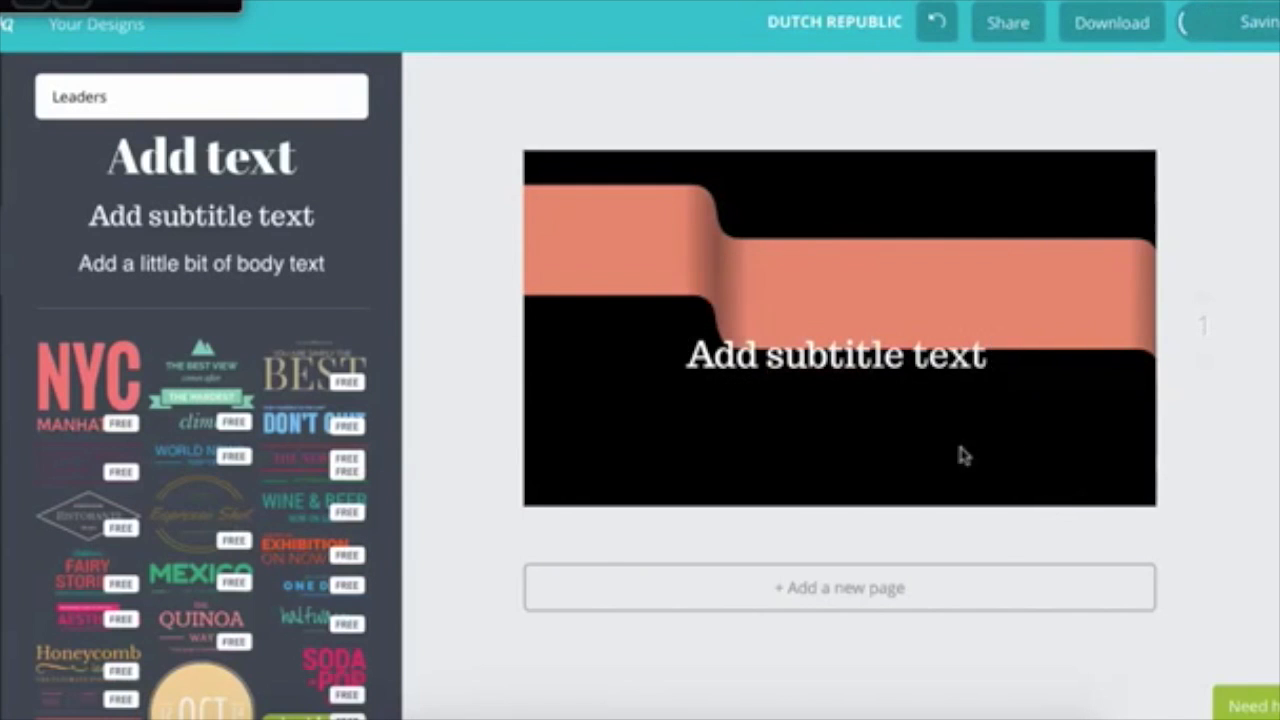
pyautogui.doubleClick(722, 358)
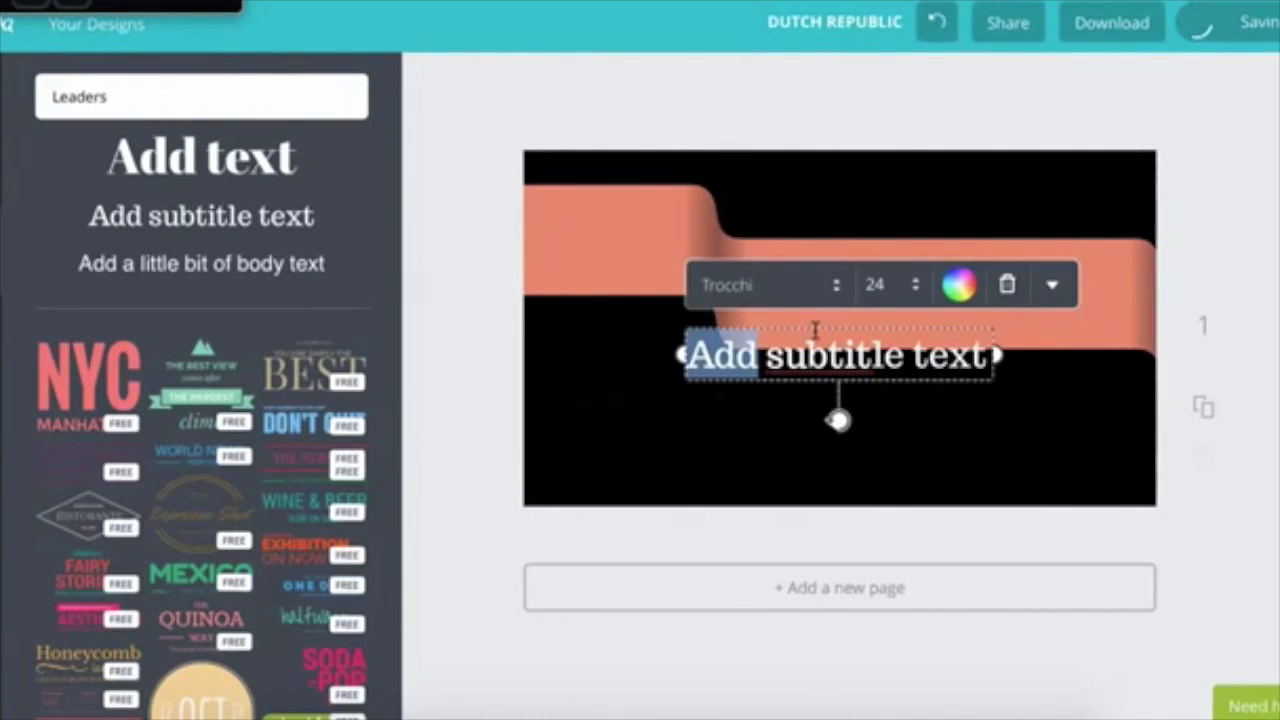
pyautogui.moveTo(776, 325); pyautogui.dragTo(822, 385)
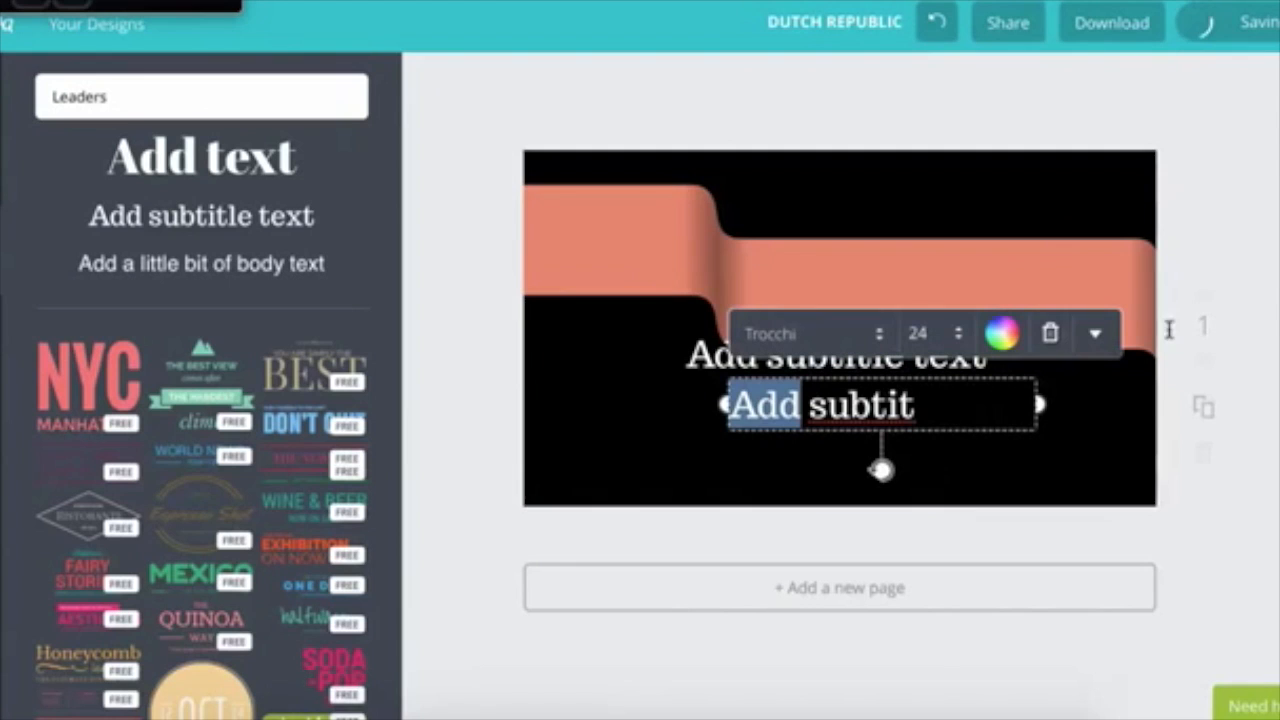
pyautogui.click(1052, 338)
pyautogui.click(892, 362)
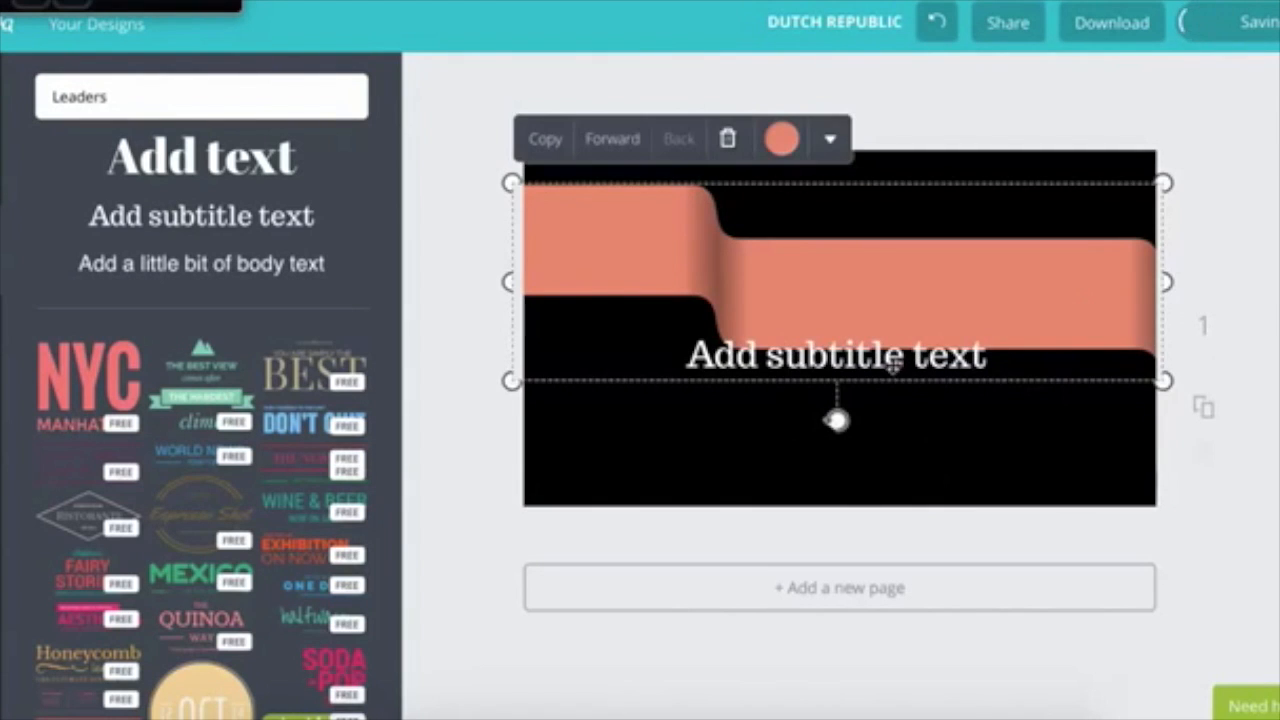
pyautogui.click(857, 465)
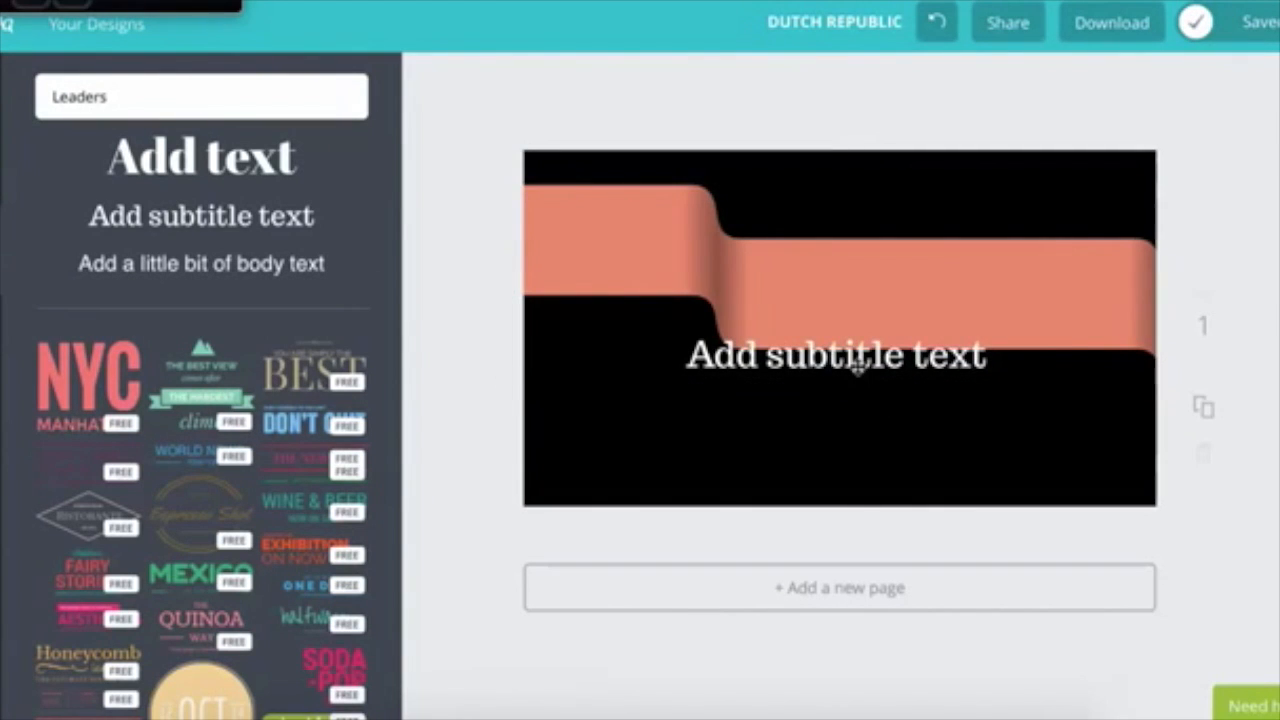
# - Replace the subtitle placeholder text with "3 Tips to"
pyautogui.click(858, 365)
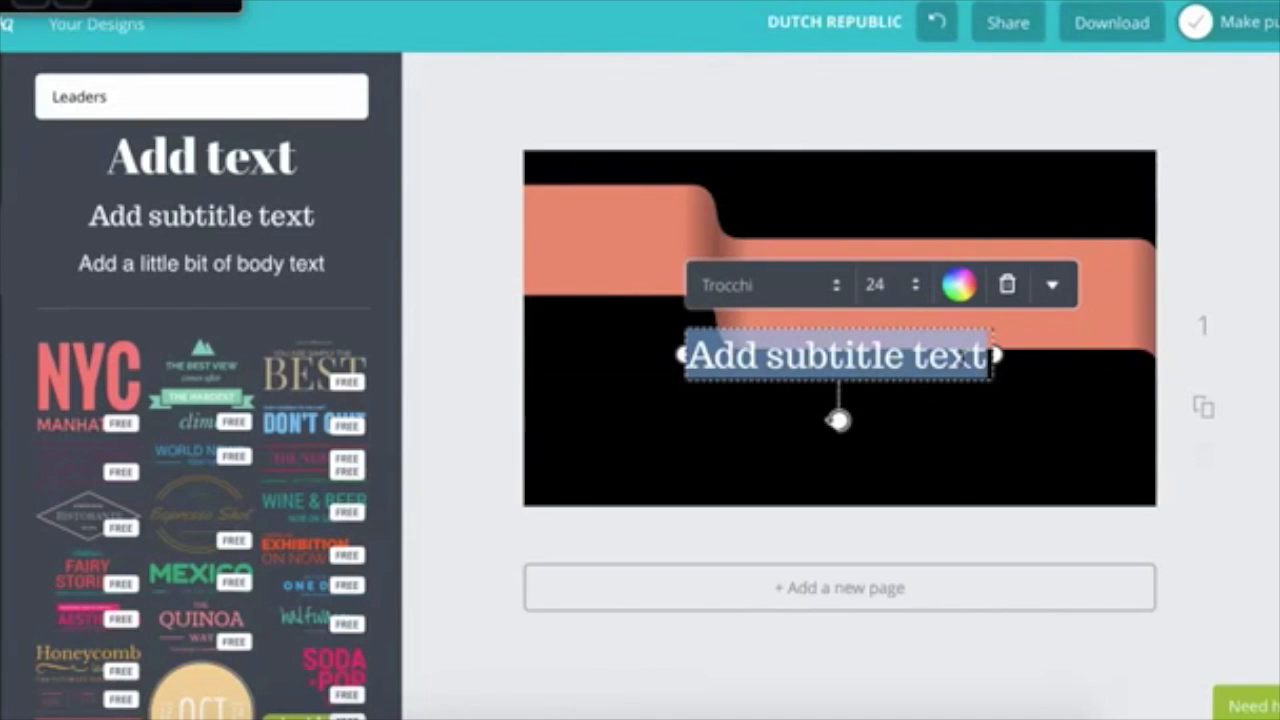
pyautogui.write('e')
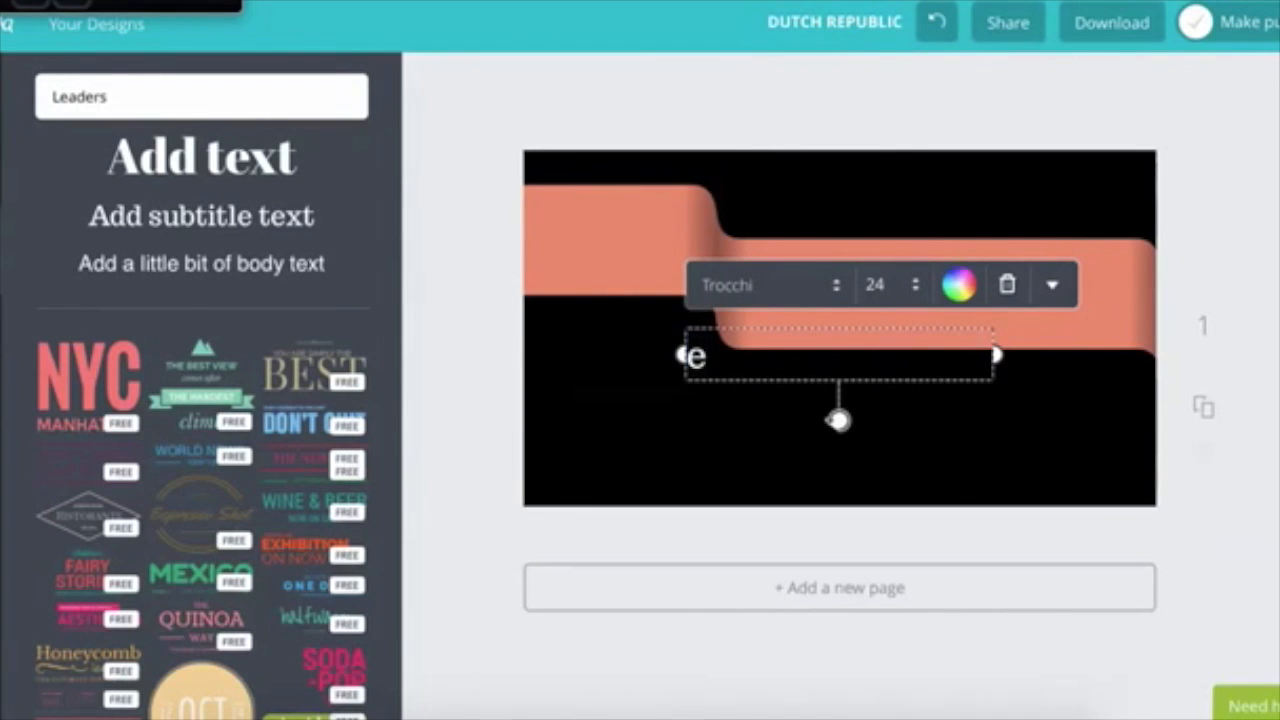
pyautogui.press('BackSpace')
pyautogui.write('3 Tips')
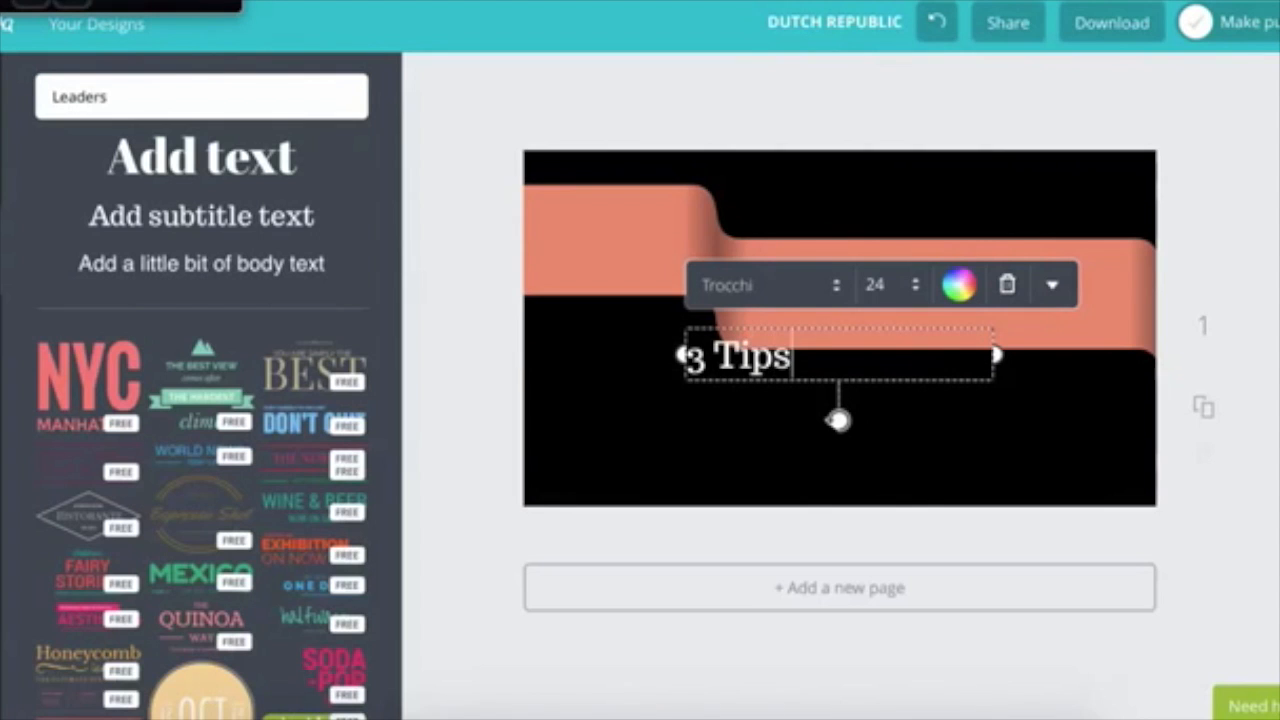
pyautogui.write(' to')
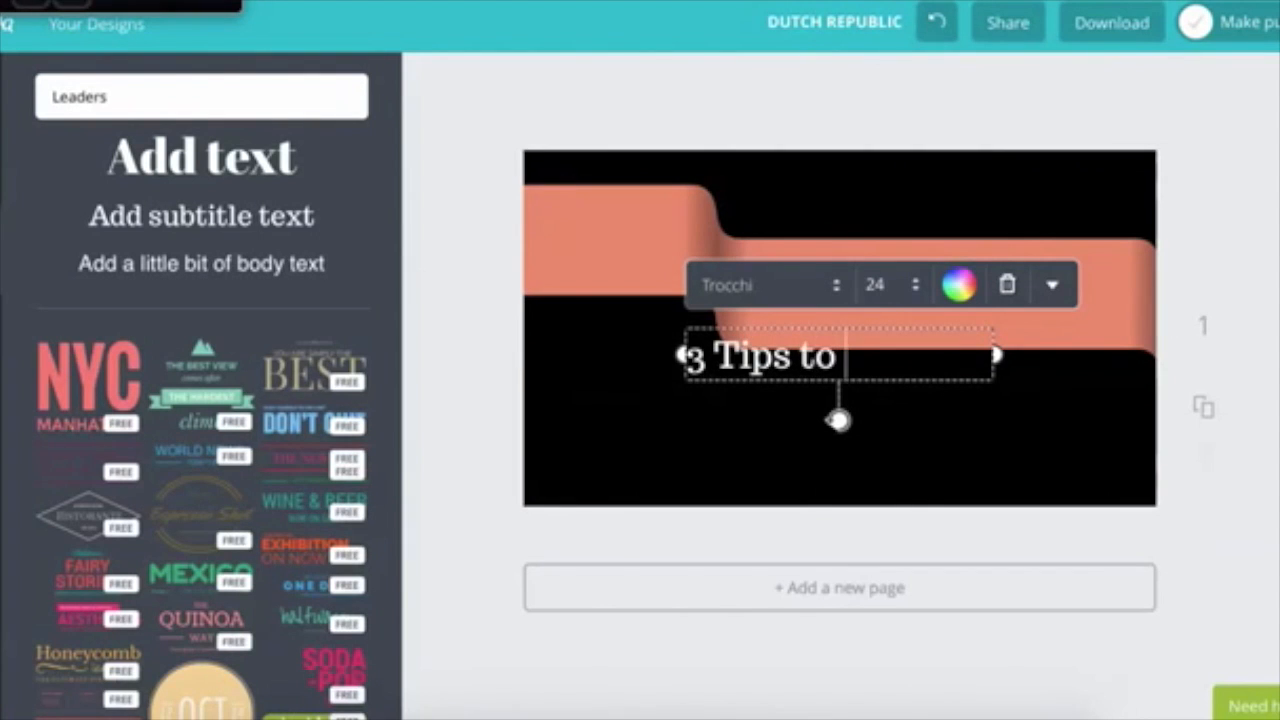
# - Capitalize the last word so that the subtitle text reads "3 Tips To"
pyautogui.press('BackSpace')
pyautogui.press('BackSpace')
pyautogui.press('BackSpace')
pyautogui.write('Tp')
pyautogui.press('BackSpace')
pyautogui.press('BackSpace')
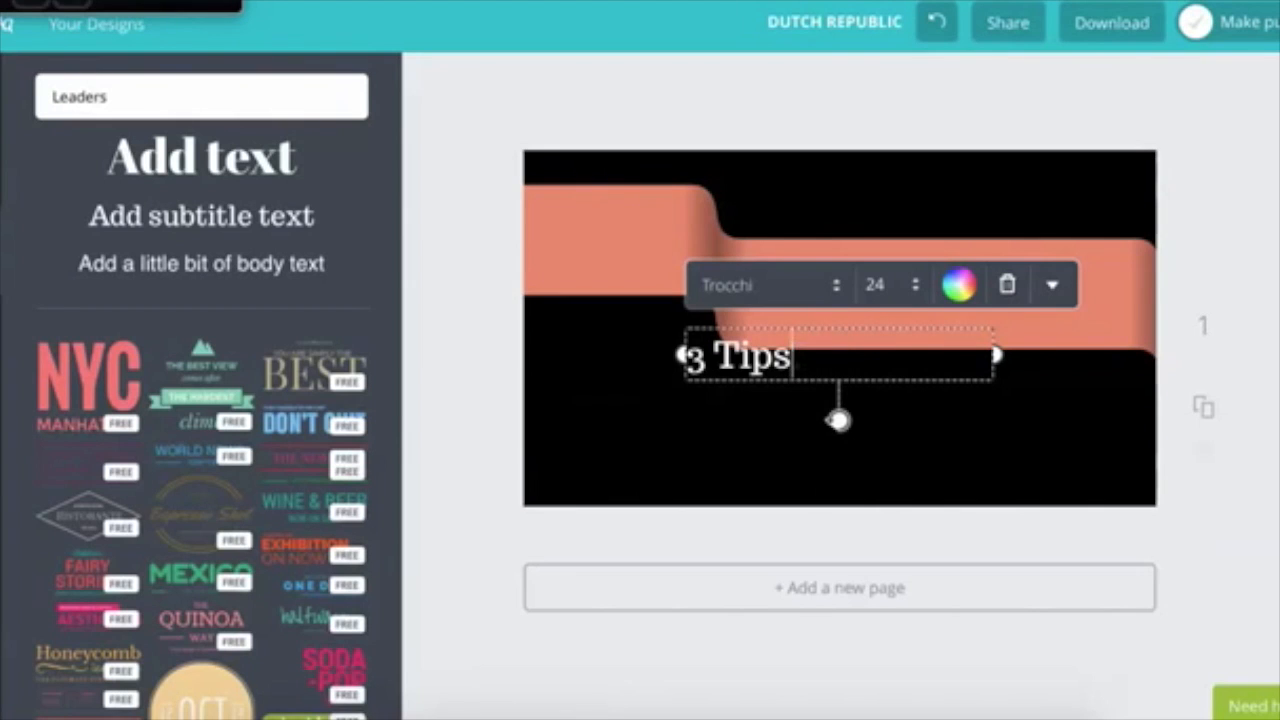
pyautogui.write('Tp')
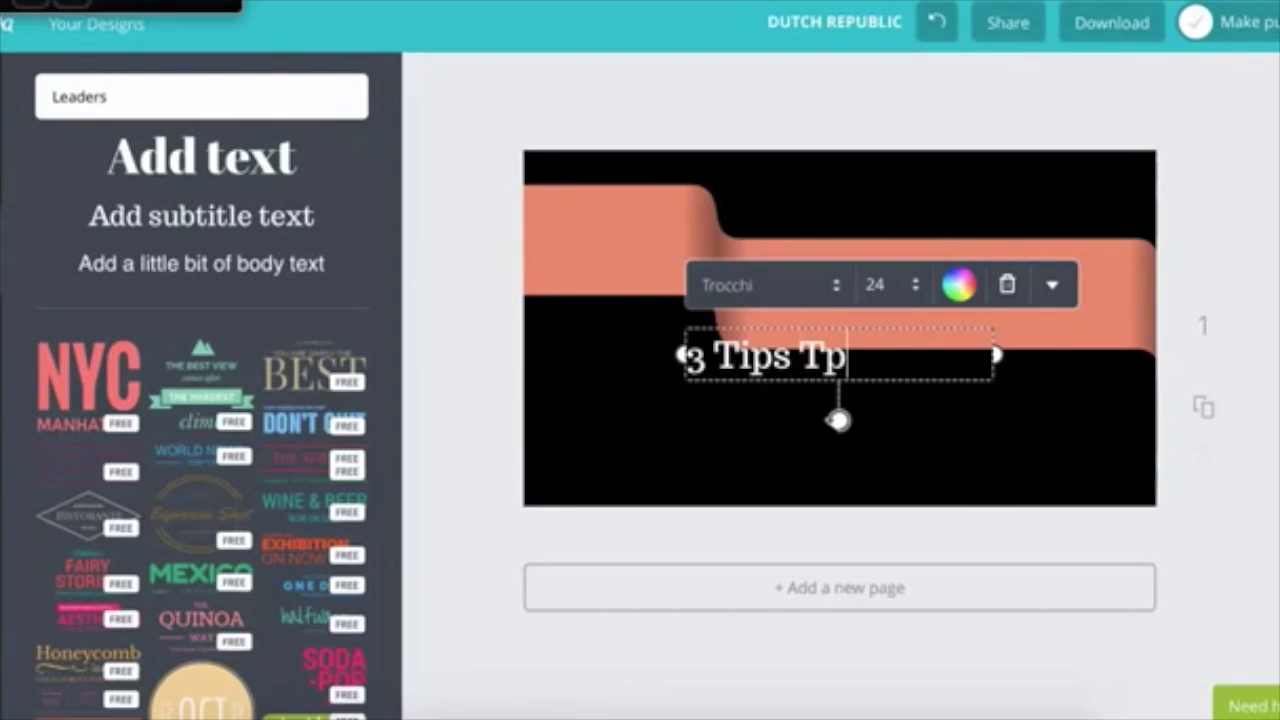
pyautogui.press('BackSpace')
pyautogui.press('BackSpace')
pyautogui.write('o')
pyautogui.press('BackSpace')
pyautogui.write('To ')
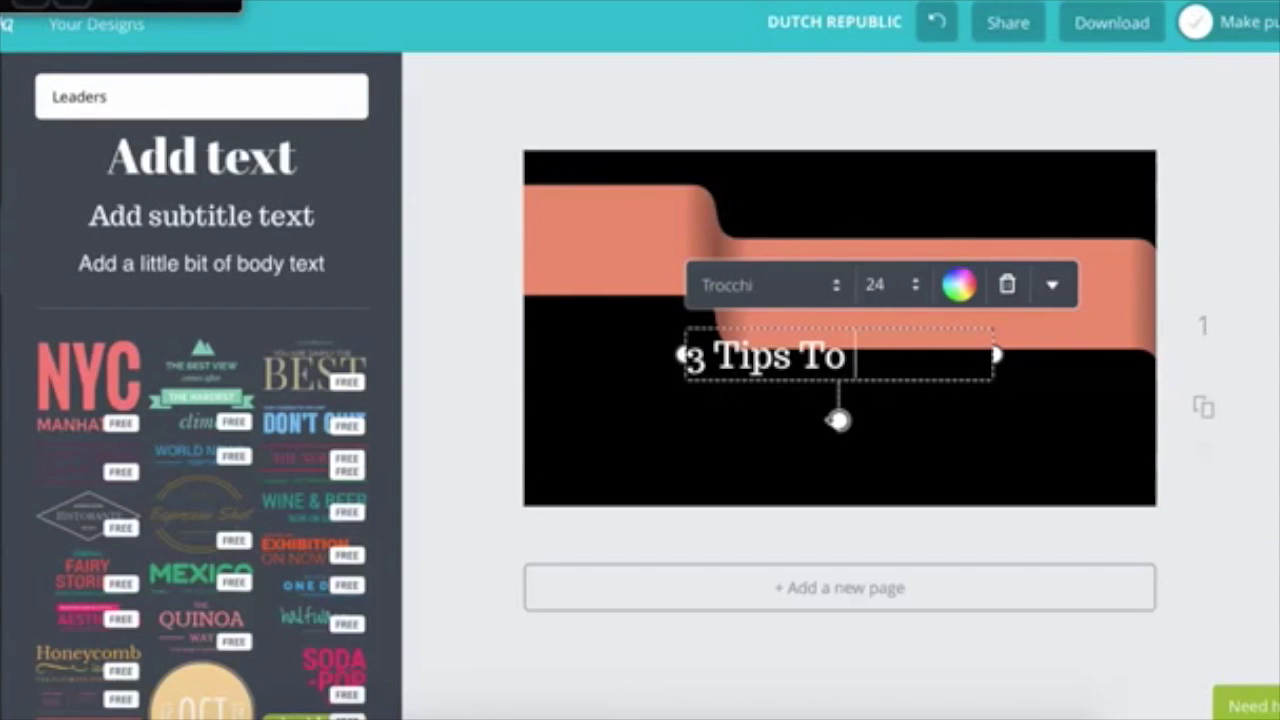
# - Complete the subtitle text to read "3 Tips To Get A Leader to Notice YOU"
pyautogui.write('Get A Leaderer')
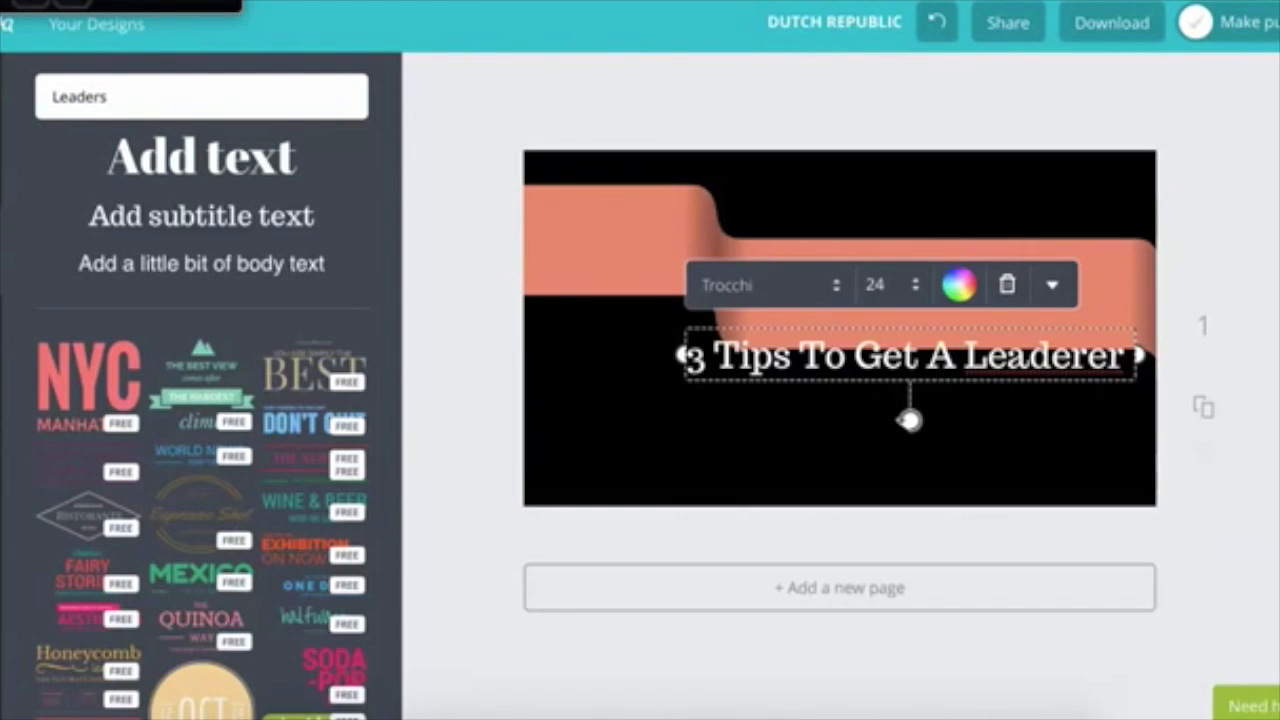
pyautogui.press('BackSpace')
pyautogui.press('BackSpace')
pyautogui.write('to No')
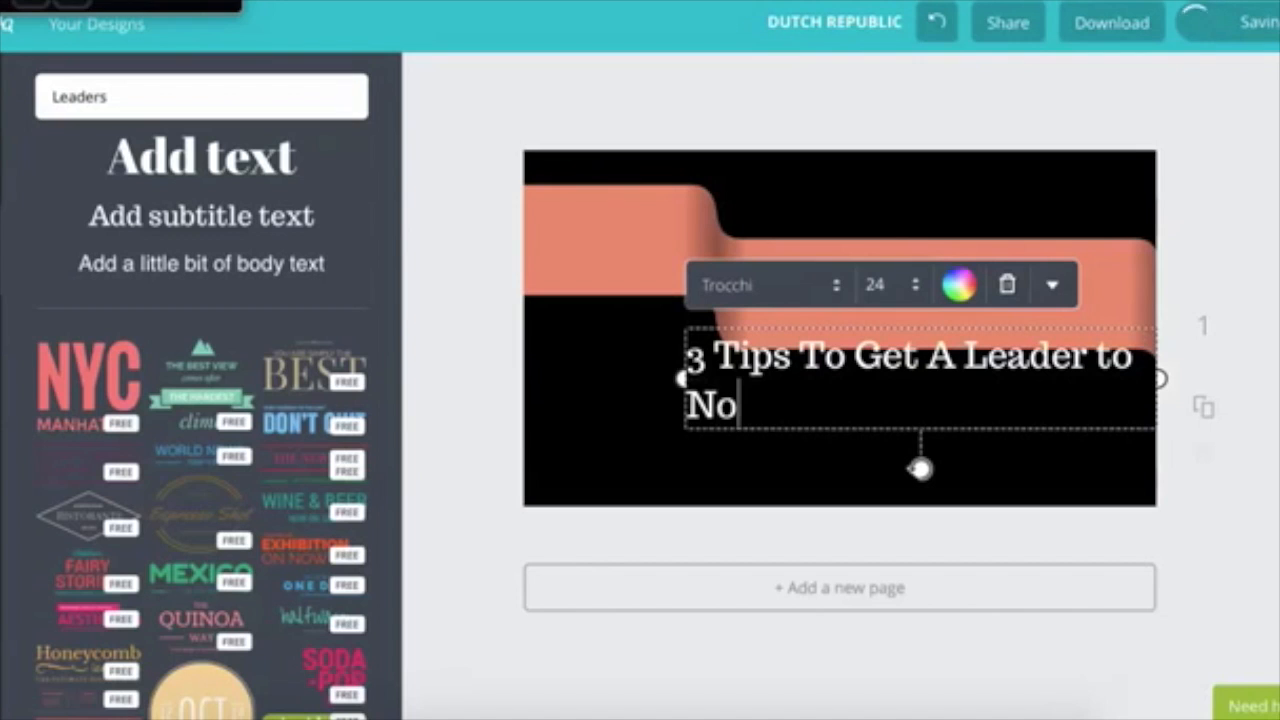
pyautogui.write('ttic')
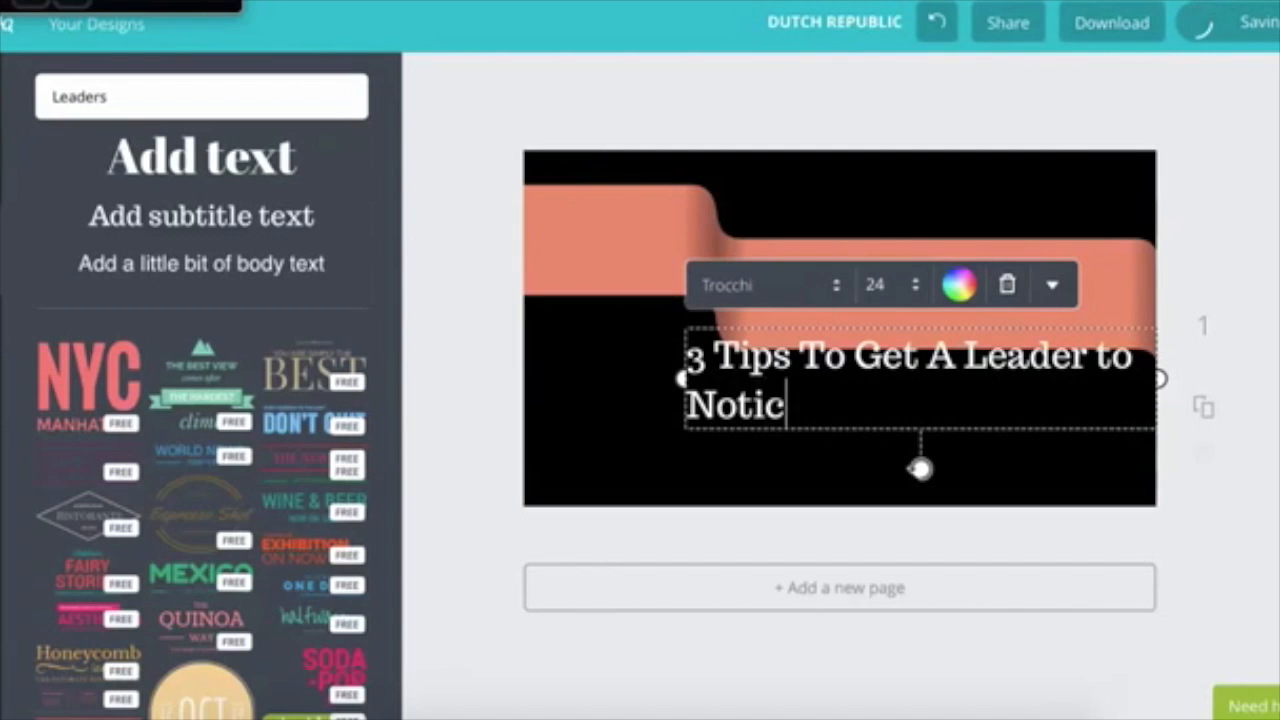
pyautogui.write('e YOU')
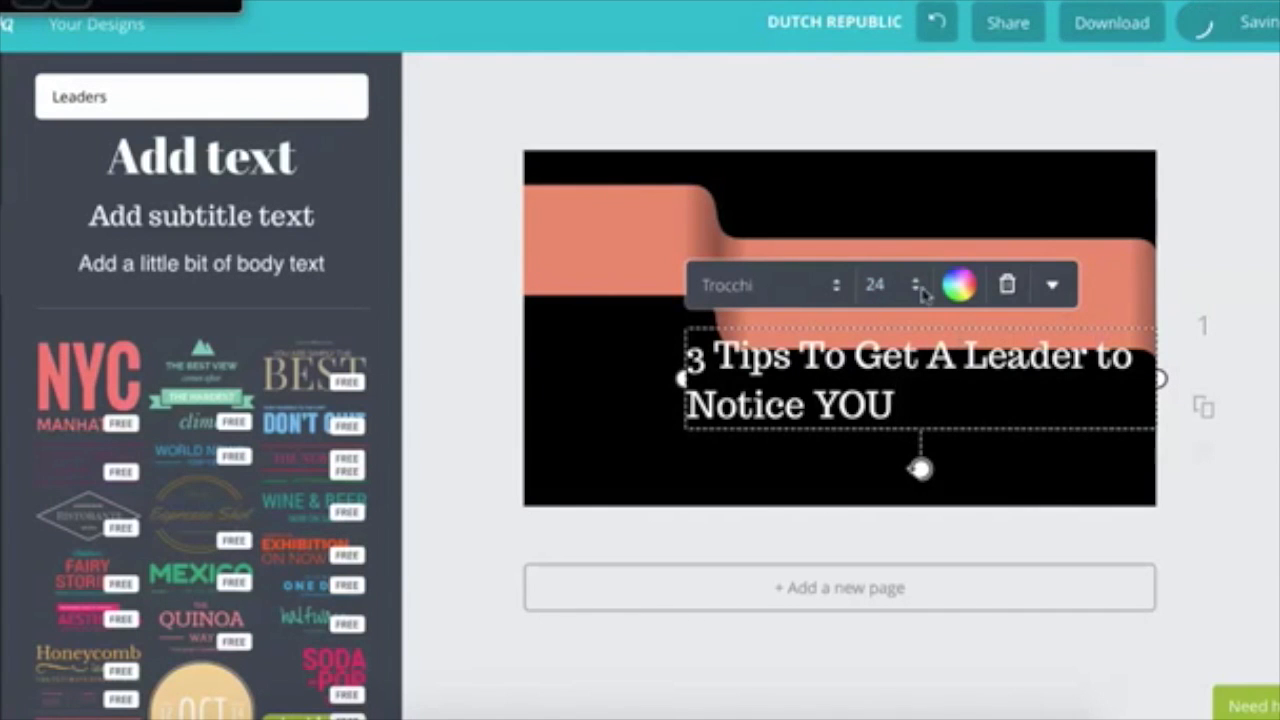
# - Set the title text's font size to 21 and move it onto the ribbon's right section
pyautogui.click(916, 288)
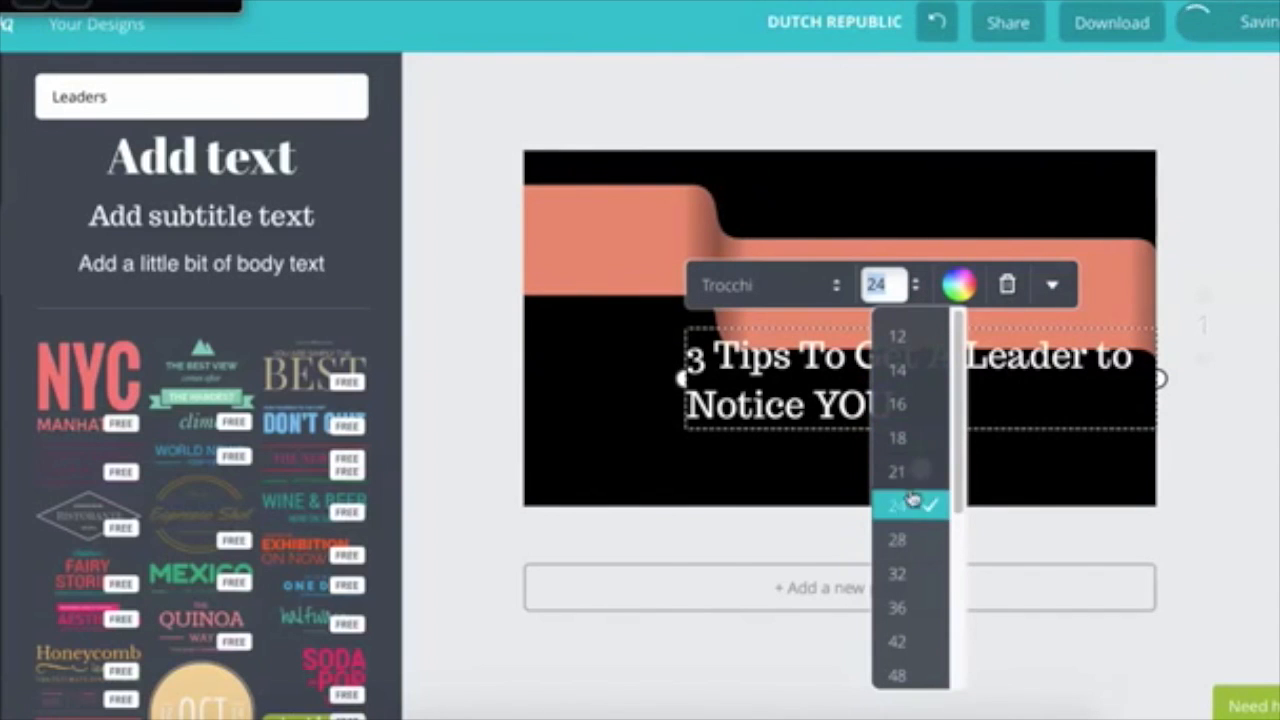
pyautogui.click(908, 476)
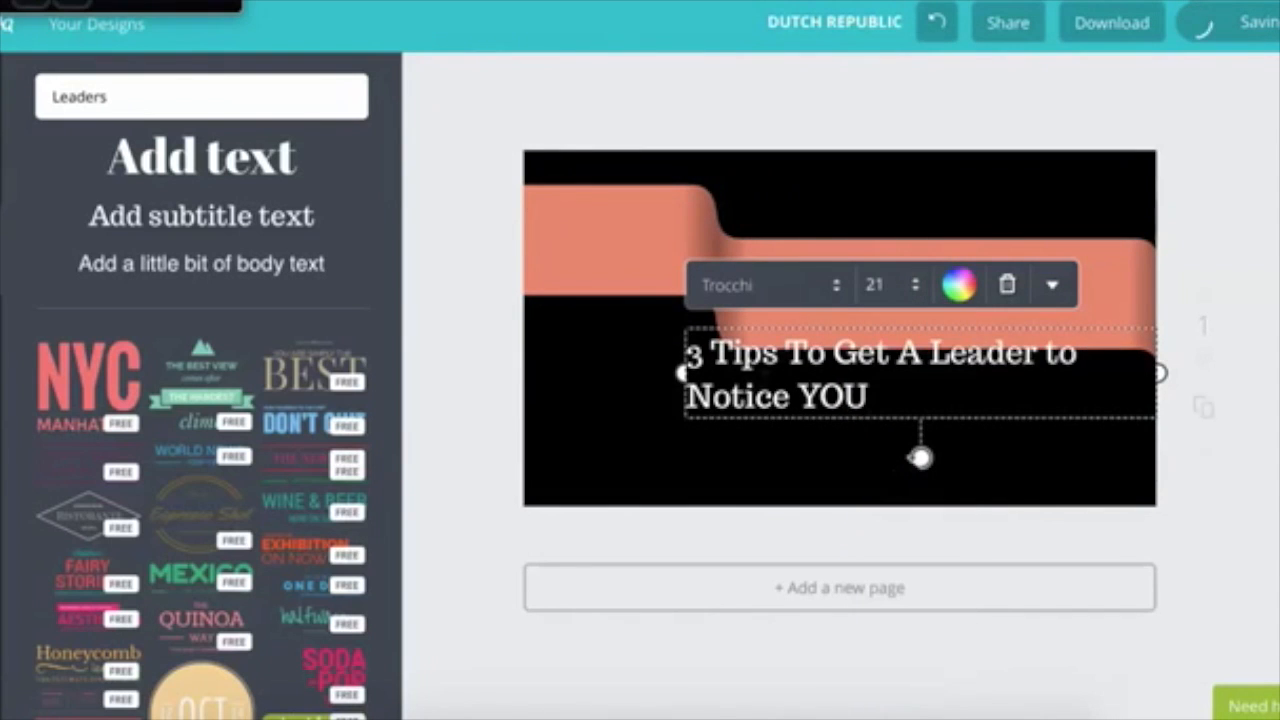
pyautogui.moveTo(741, 324); pyautogui.dragTo(780, 248)
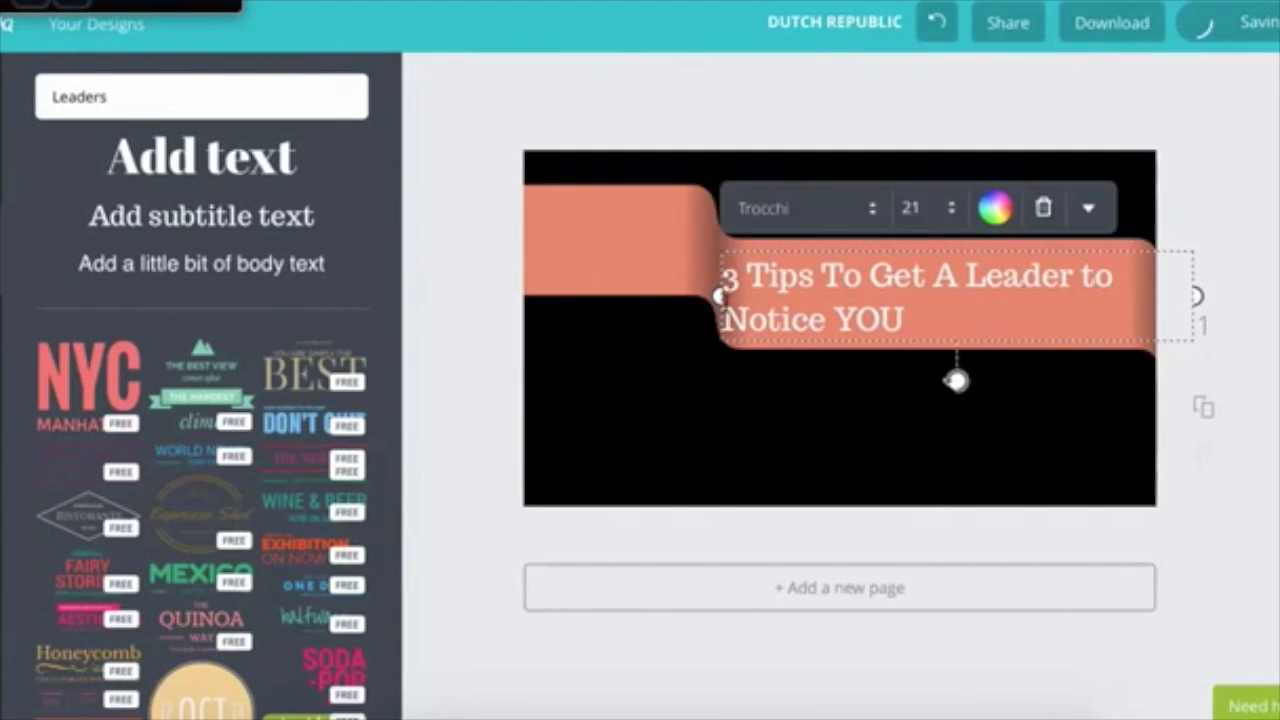
# - Widen the title's text box toward the left so it fits on one line, and nudge it slightly up
pyautogui.moveTo(713, 296); pyautogui.dragTo(543, 194)
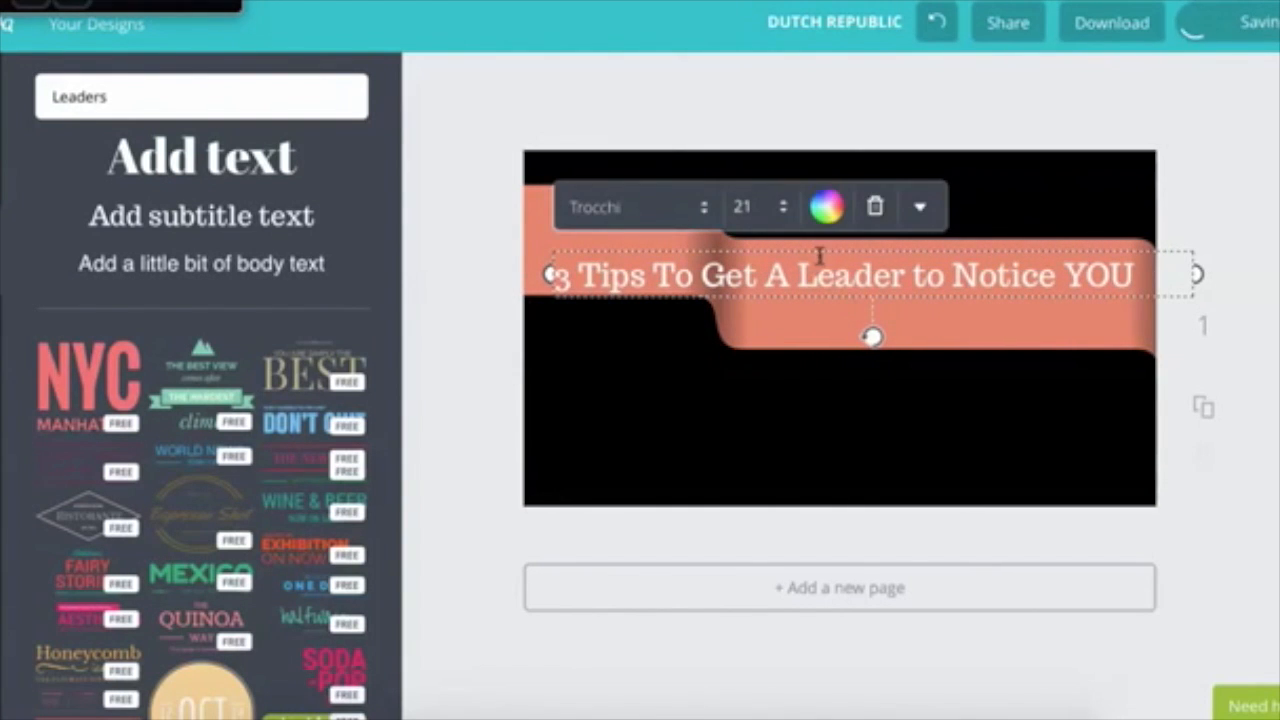
pyautogui.moveTo(815, 246); pyautogui.dragTo(815, 241)
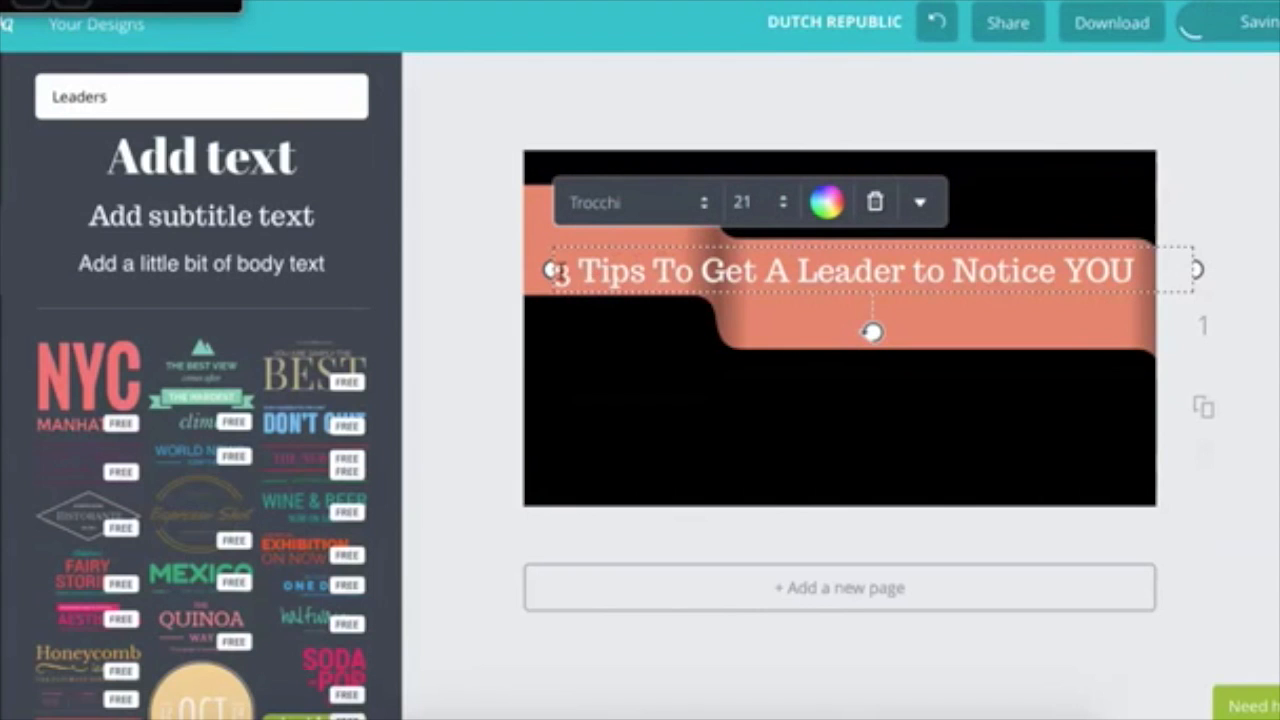
# - Set the whole title text's font size to 16 and shift it right toward the ribbon's right section
pyautogui.moveTo(552, 271); pyautogui.dragTo(907, 332)
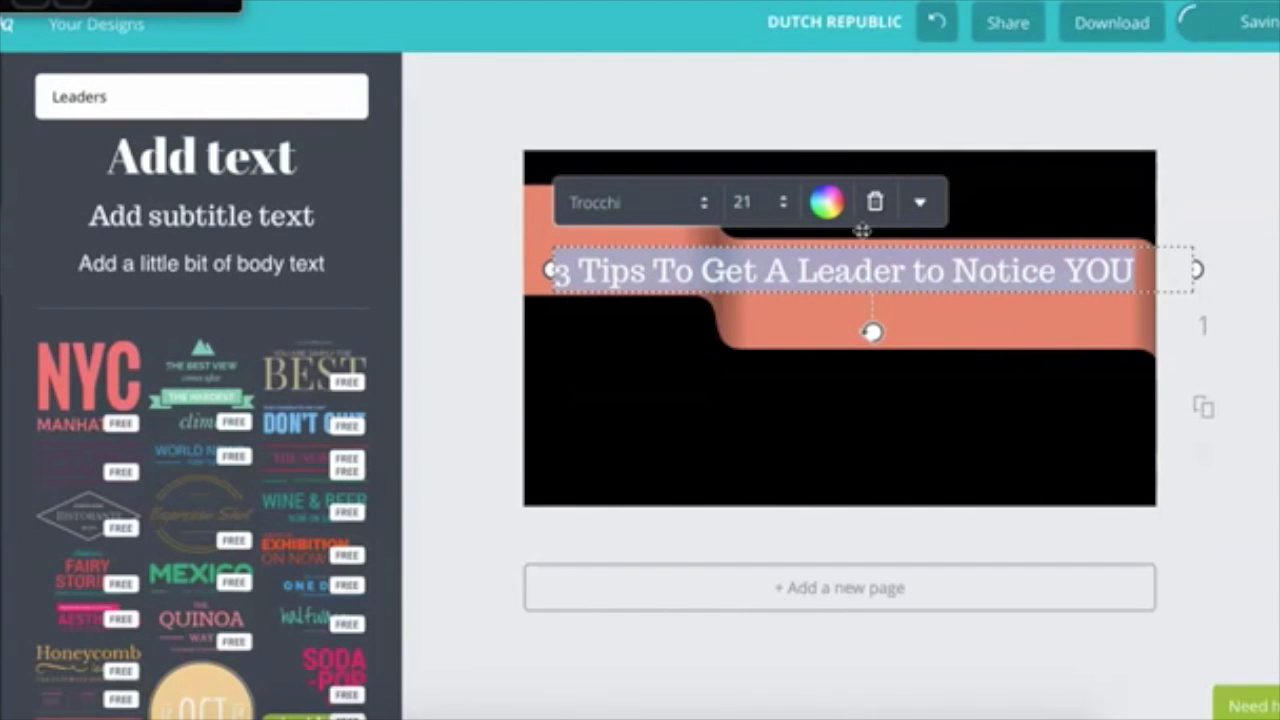
pyautogui.click(782, 210)
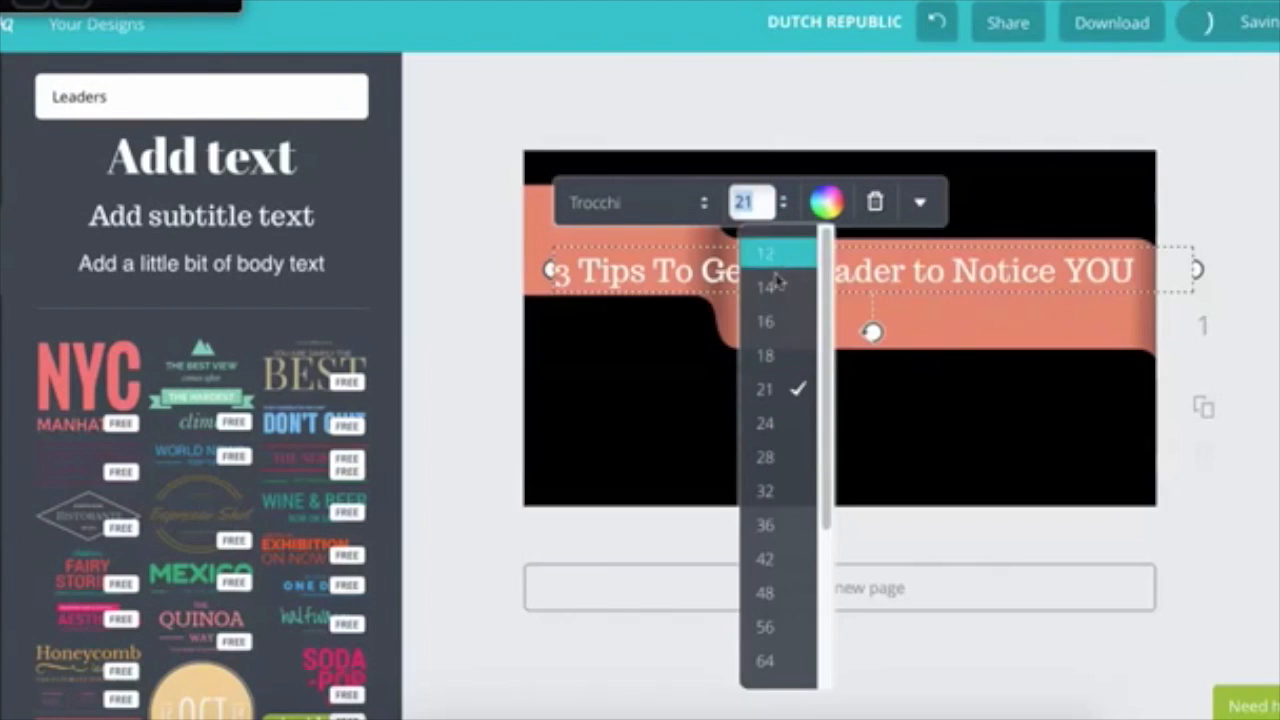
pyautogui.click(777, 321)
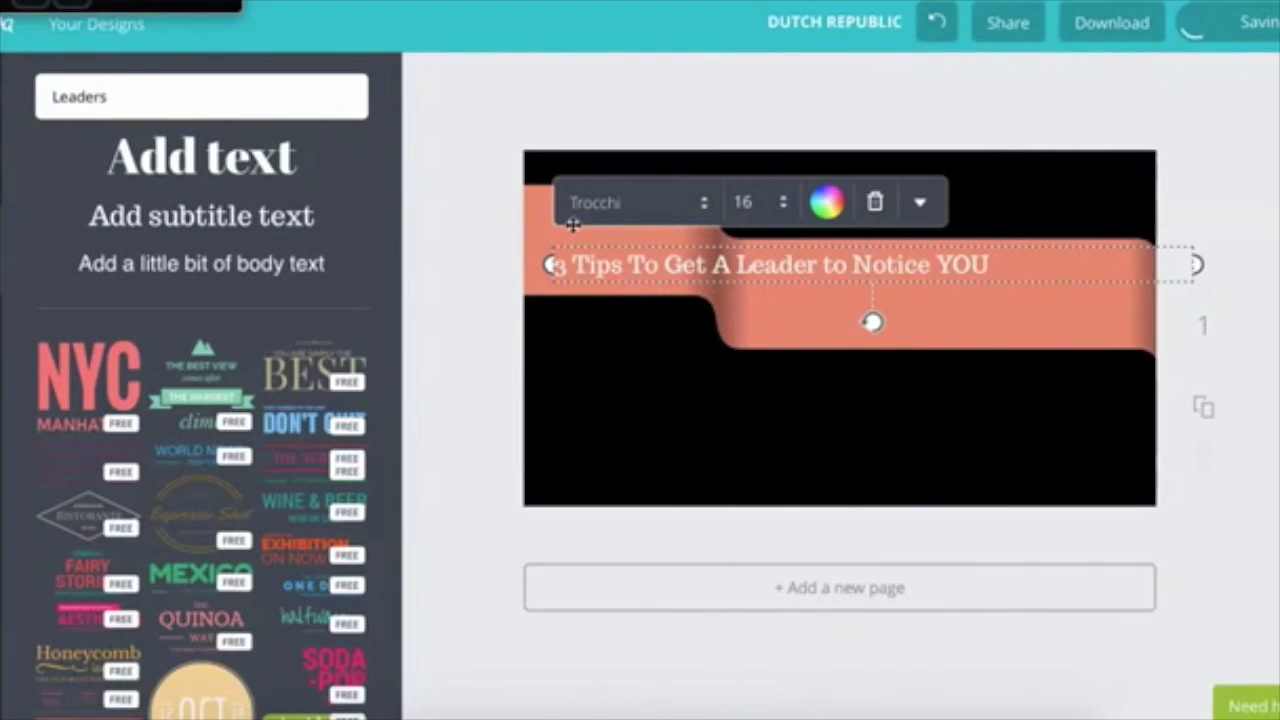
pyautogui.moveTo(626, 245); pyautogui.dragTo(753, 254)
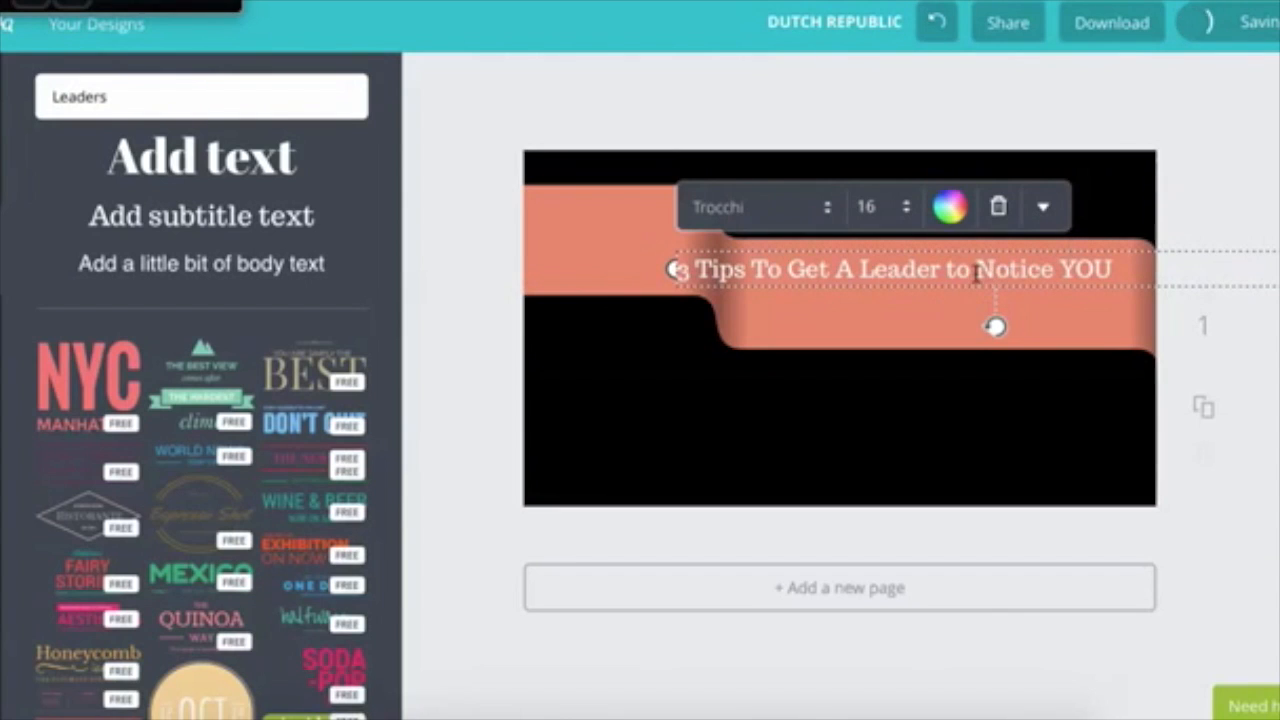
# - Break the title before "Notice YOU" and move the two-line text fully onto the ribbon's right section
pyautogui.press('Return')
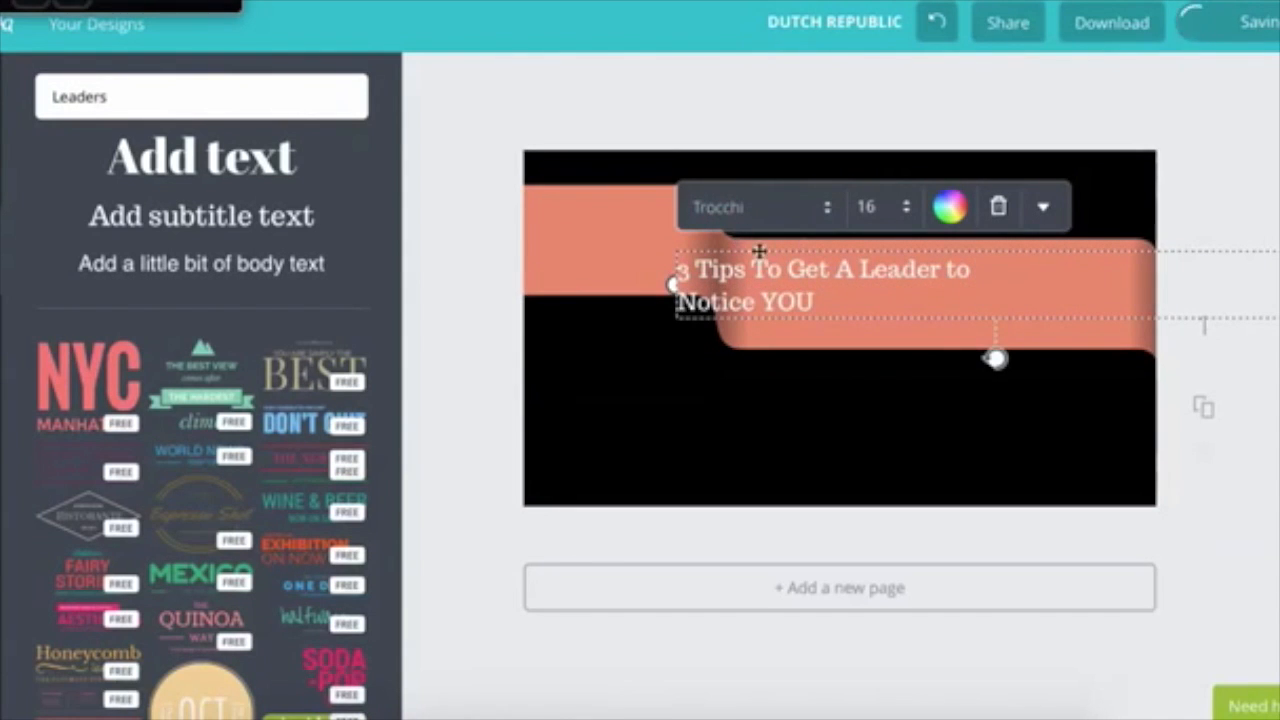
pyautogui.moveTo(760, 250); pyautogui.dragTo(844, 249)
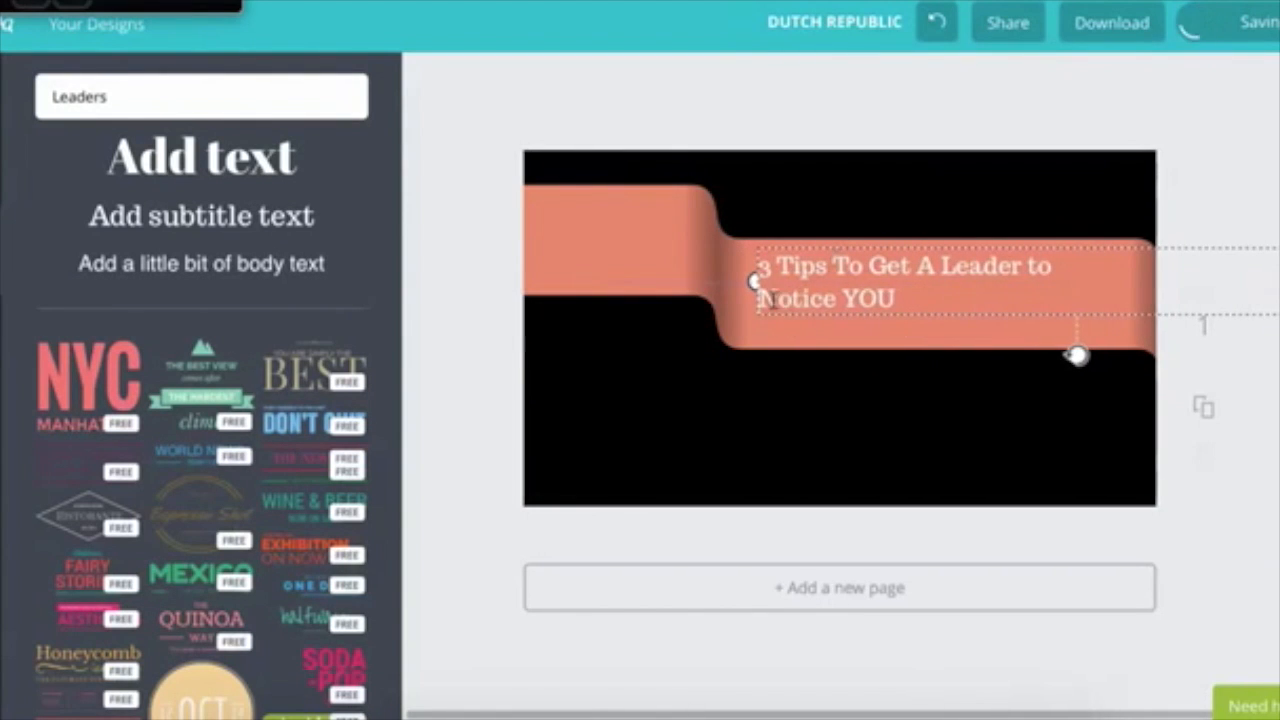
pyautogui.moveTo(757, 281)
pyautogui.mouseDown()
pyautogui.moveTo(723, 275)
pyautogui.moveTo(750, 281)
pyautogui.mouseUp()
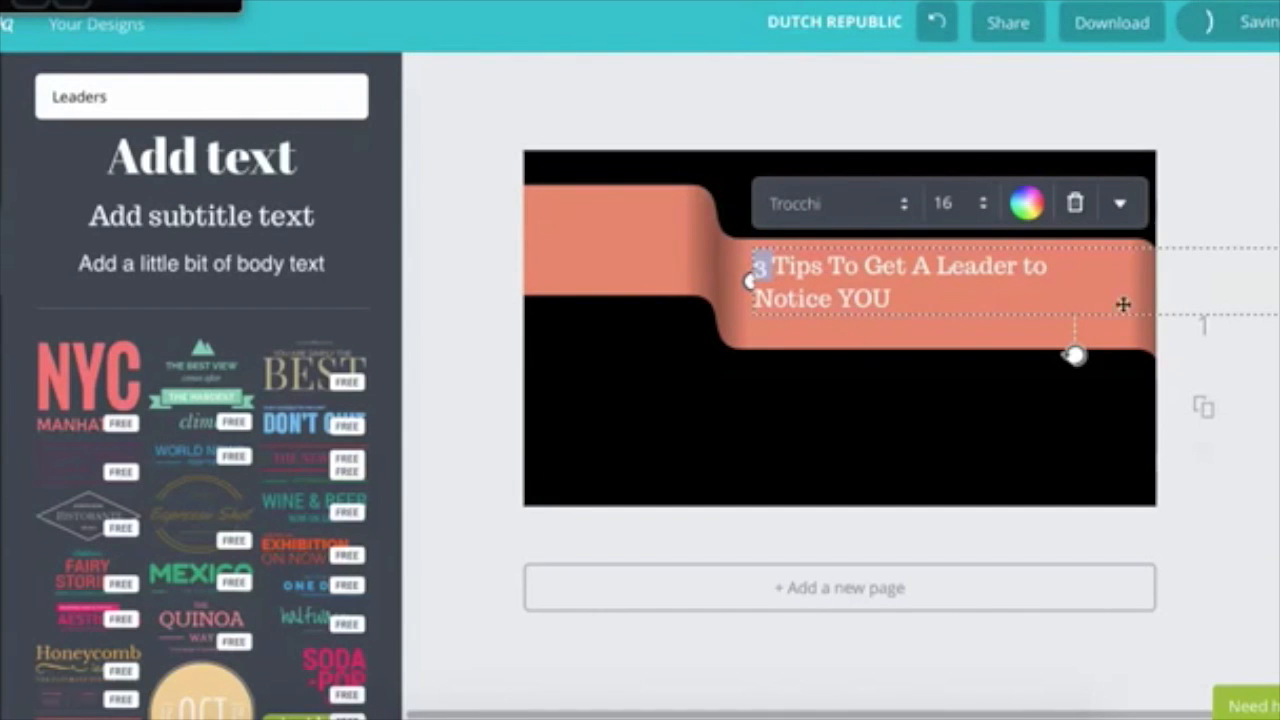
# - Color the number 3 in the title black
pyautogui.click(1028, 206)
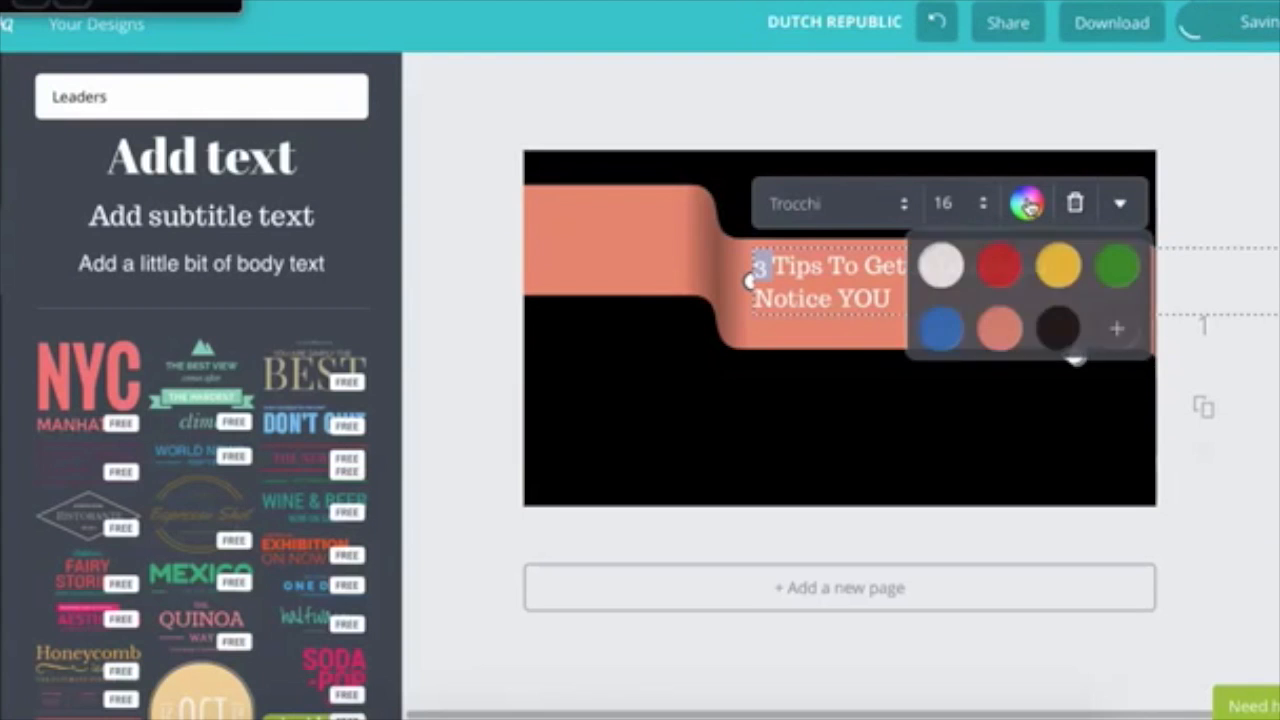
pyautogui.click(1058, 330)
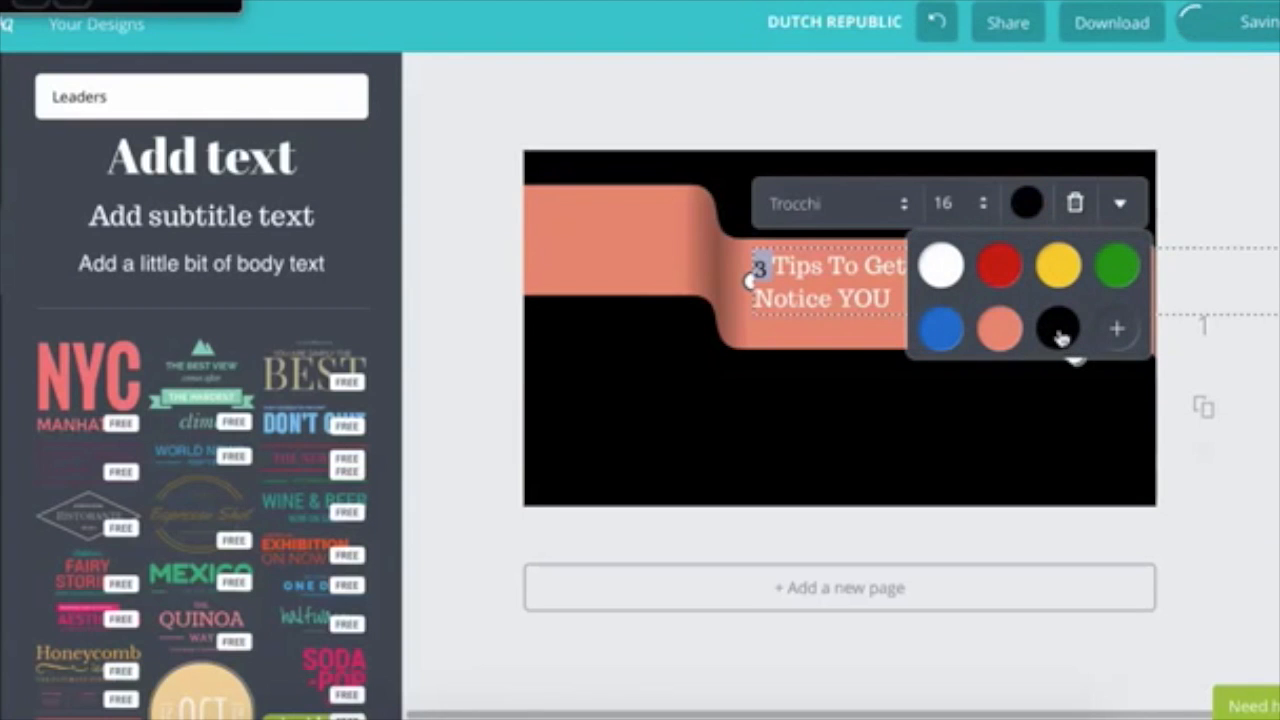
pyautogui.click(889, 452)
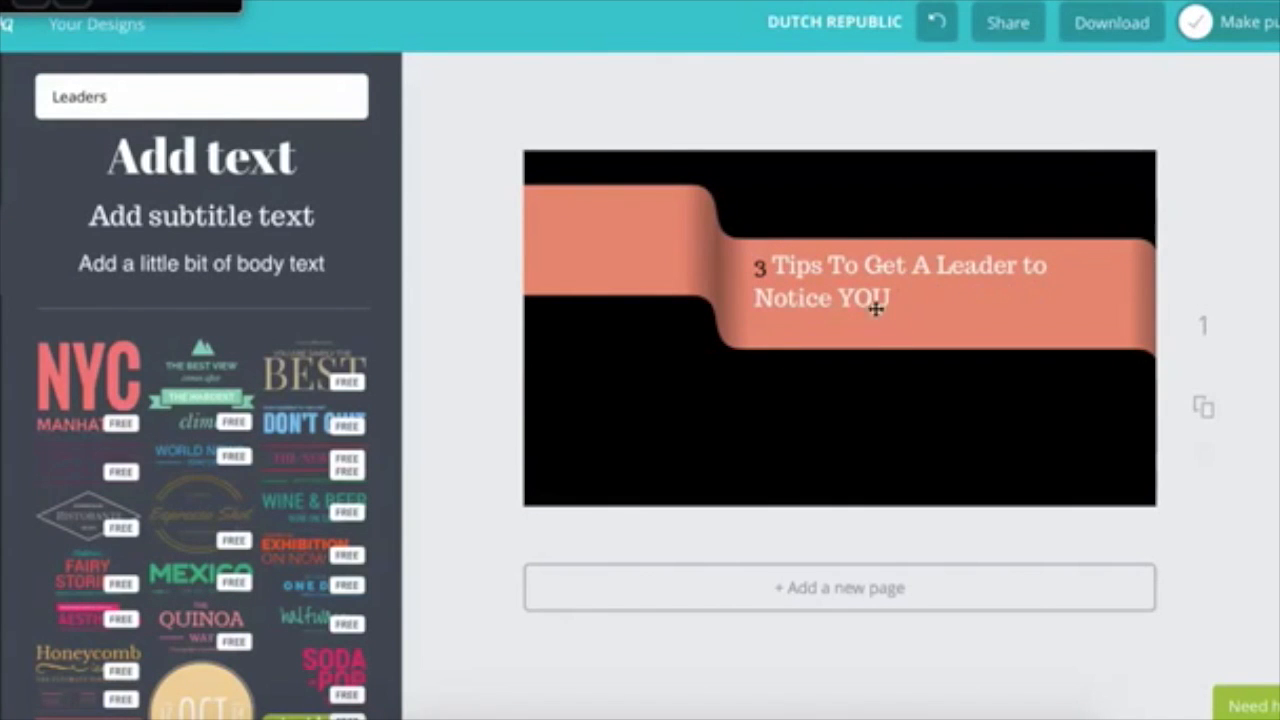
# - Indent "Notice YOU" with spaces so it sits centered beneath the title's first line
pyautogui.click(795, 298)
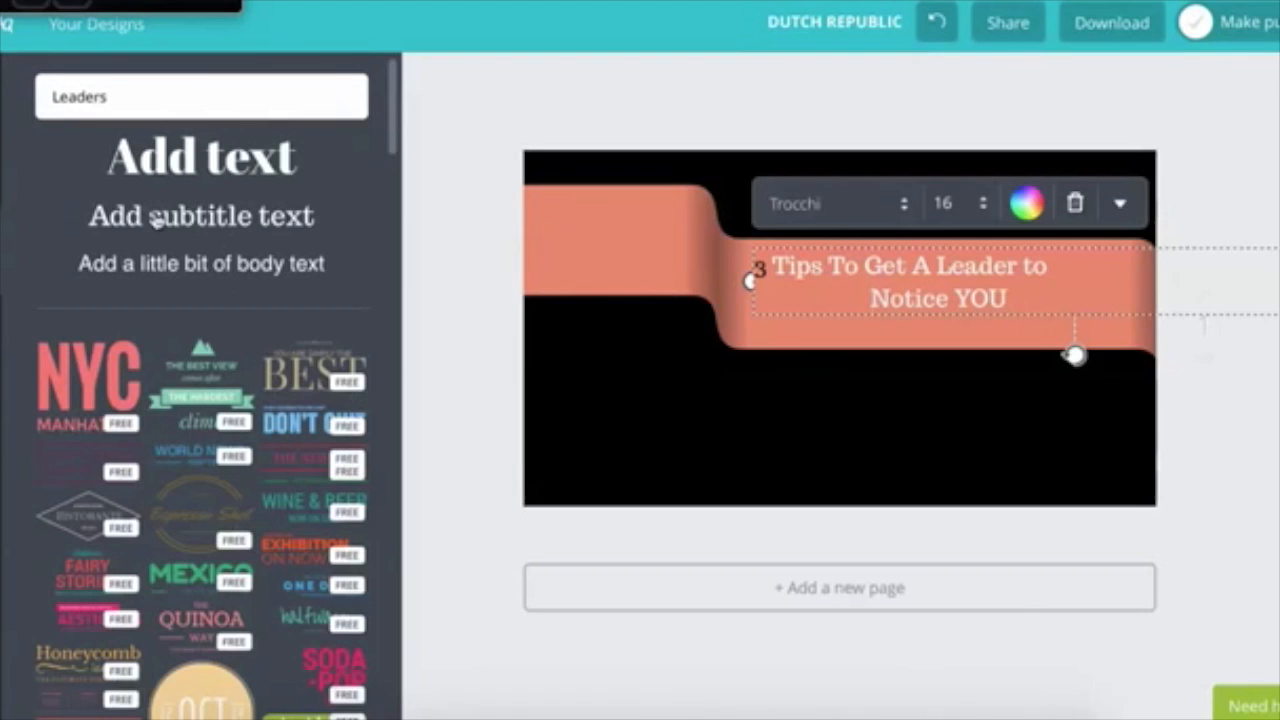
pyautogui.press('BackSpace')
pyautogui.press('BackSpace')
pyautogui.press('BackSpace')
pyautogui.press('BackSpace')
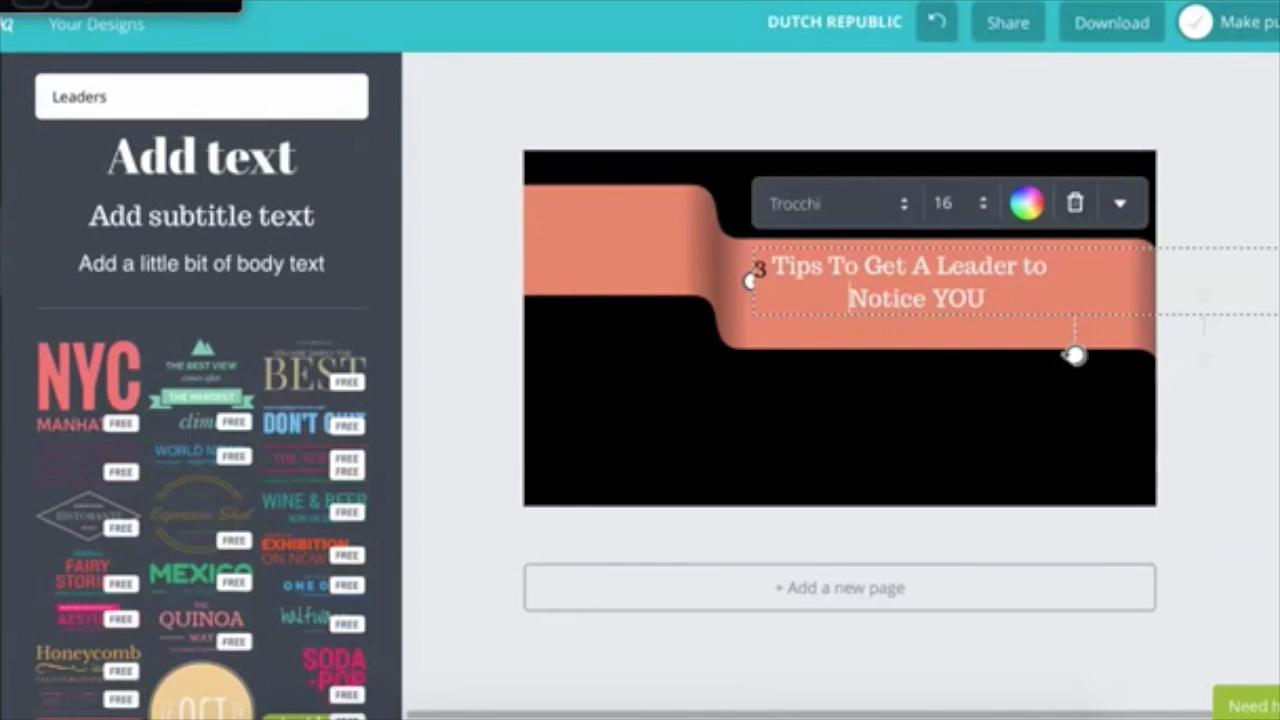
pyautogui.click(612, 403)
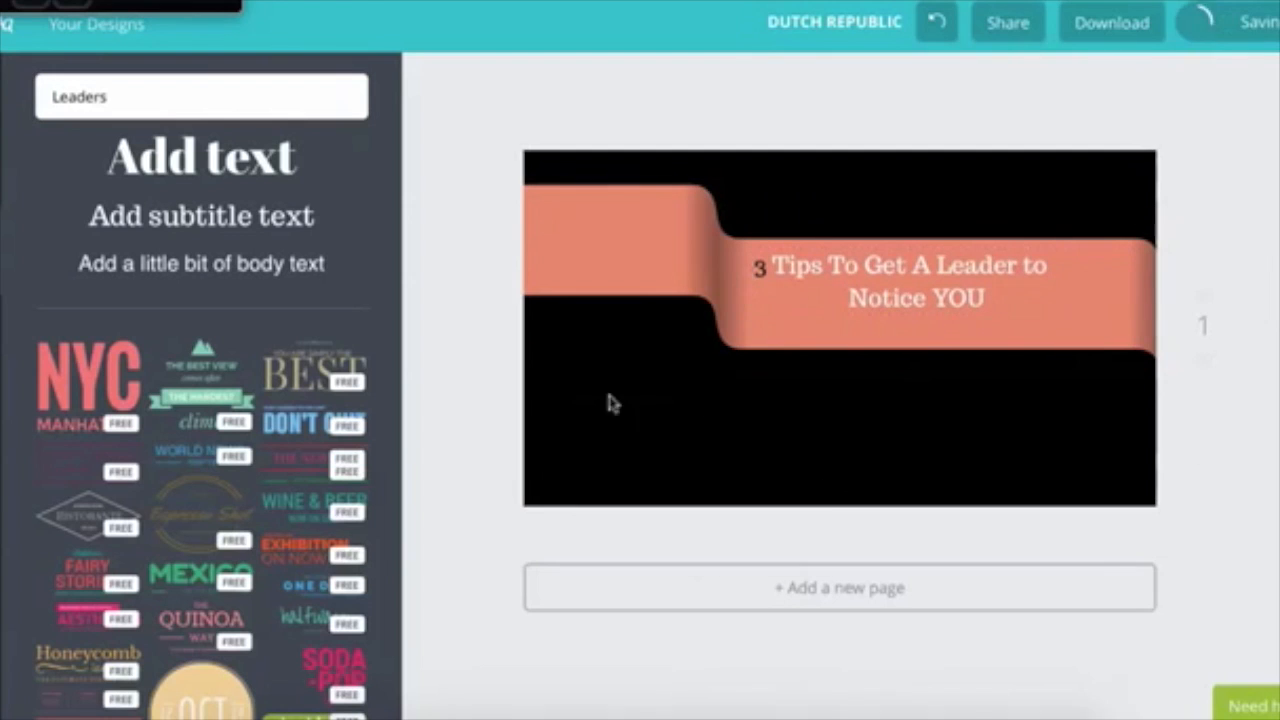
# - Nudge the title text down to center it vertically on the ribbon
pyautogui.click(870, 267)
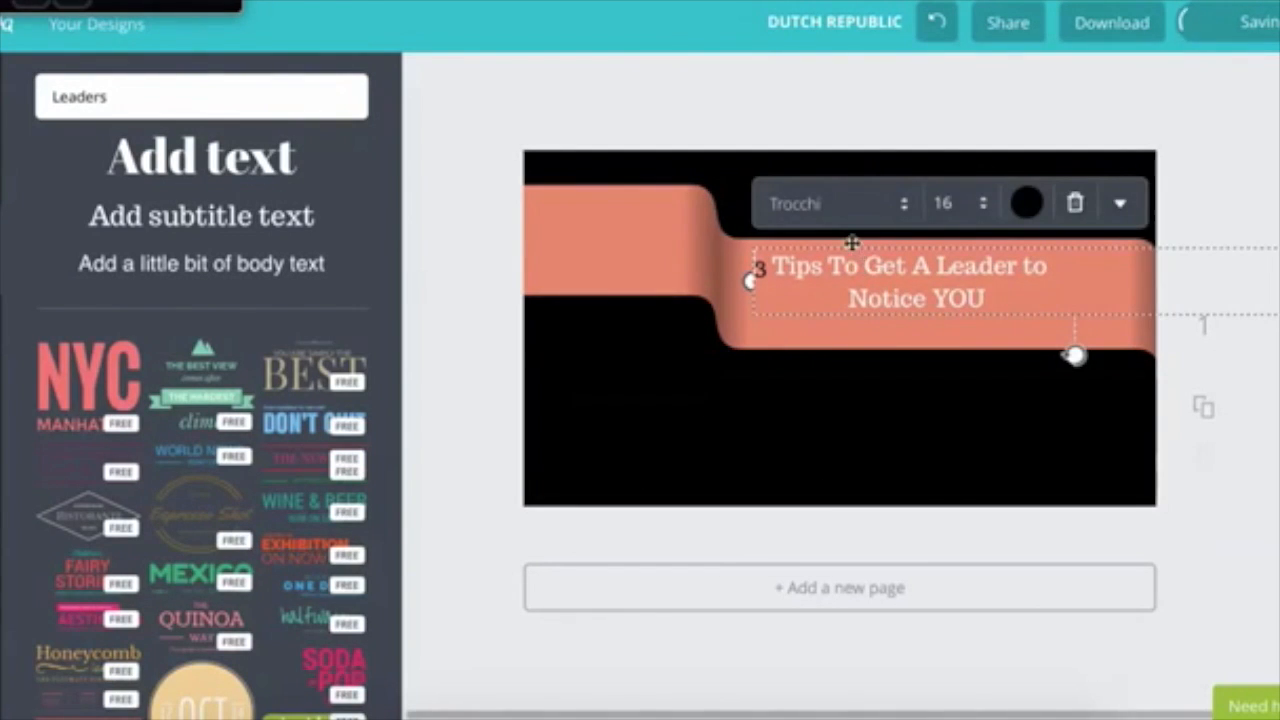
pyautogui.moveTo(851, 249); pyautogui.dragTo(851, 256)
pyautogui.click(851, 451)
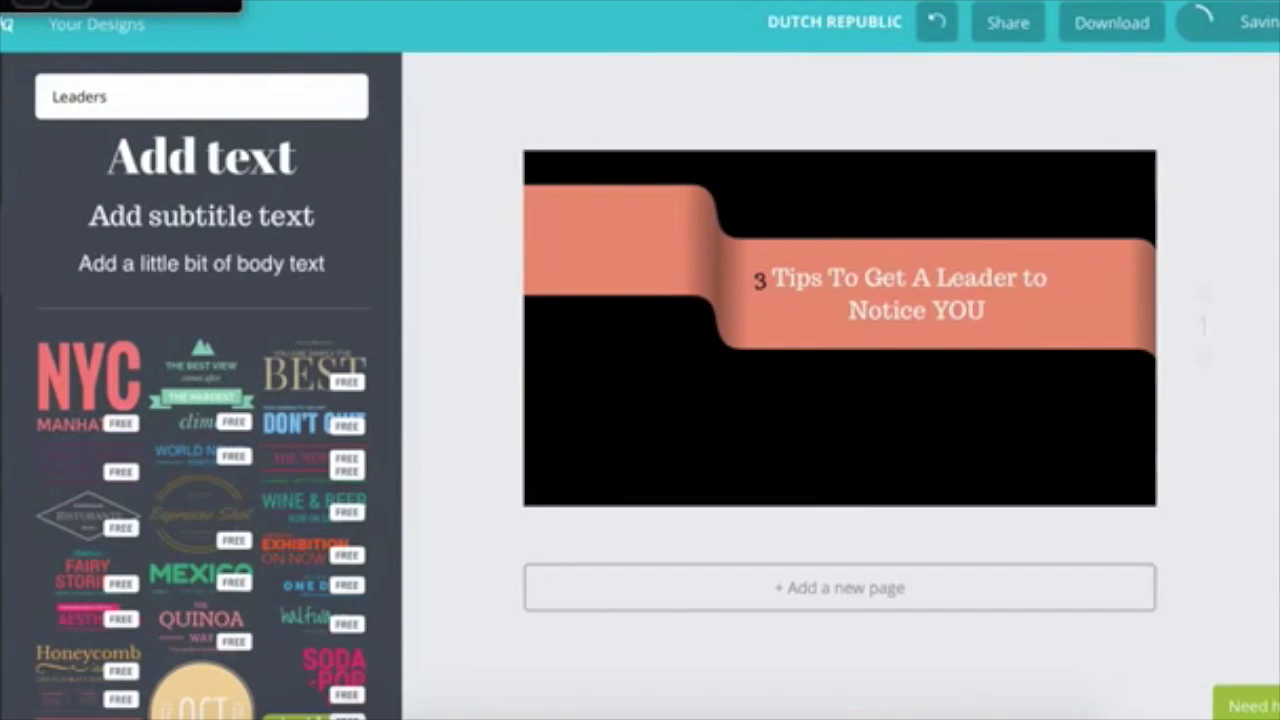
# - Add the uploaded cutout photo of the woman in the blue dress to the design's lower-left corner
pyautogui.click(0, 438)
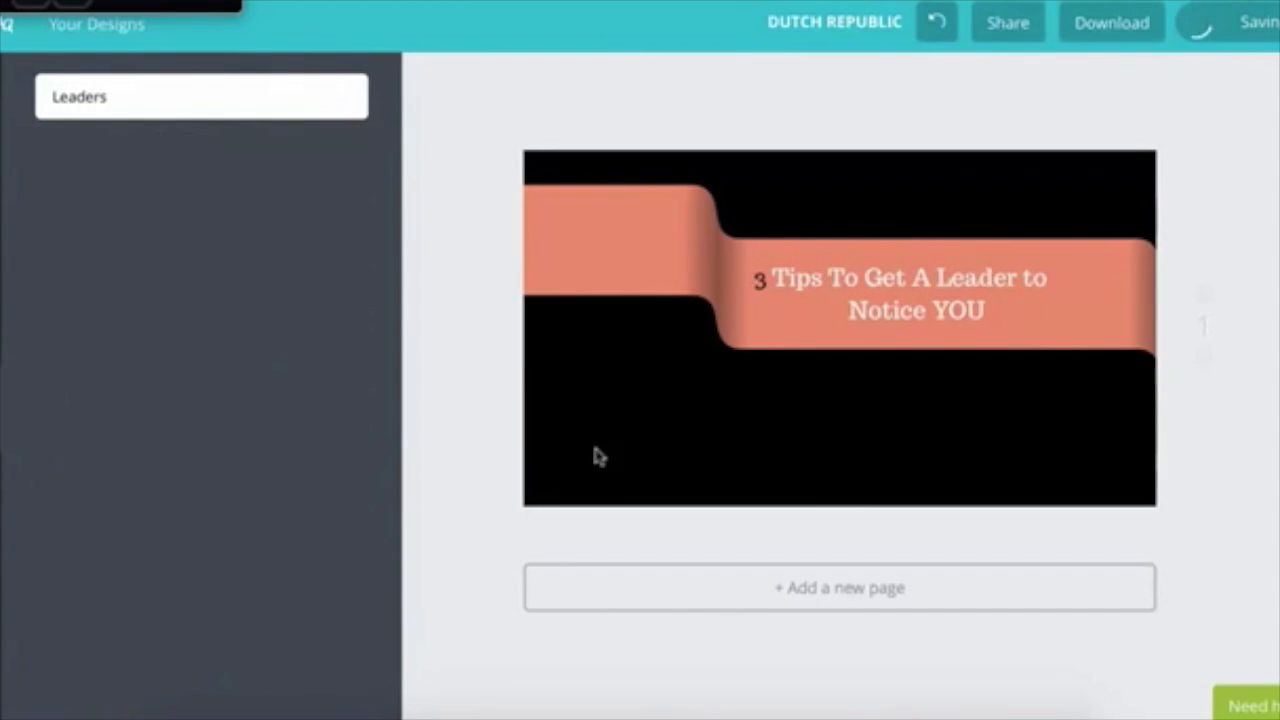
pyautogui.scroll(-5, 230, 468)
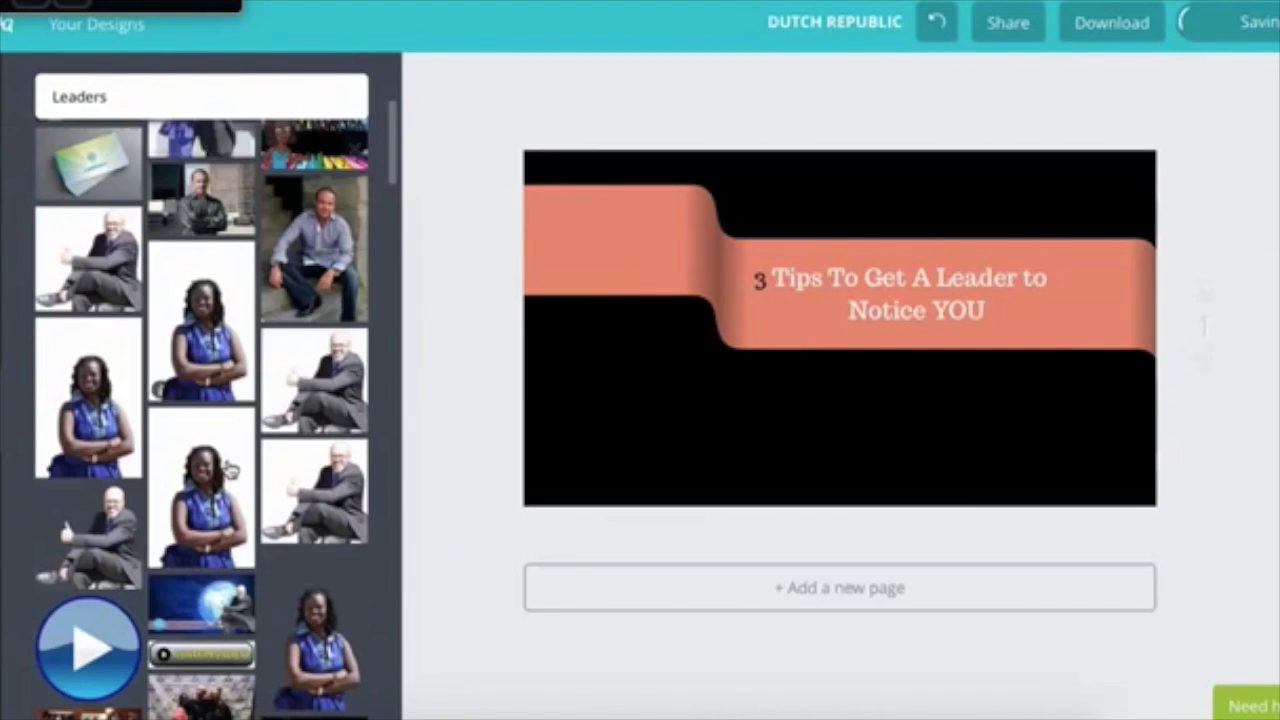
pyautogui.scroll(-1, 235, 430)
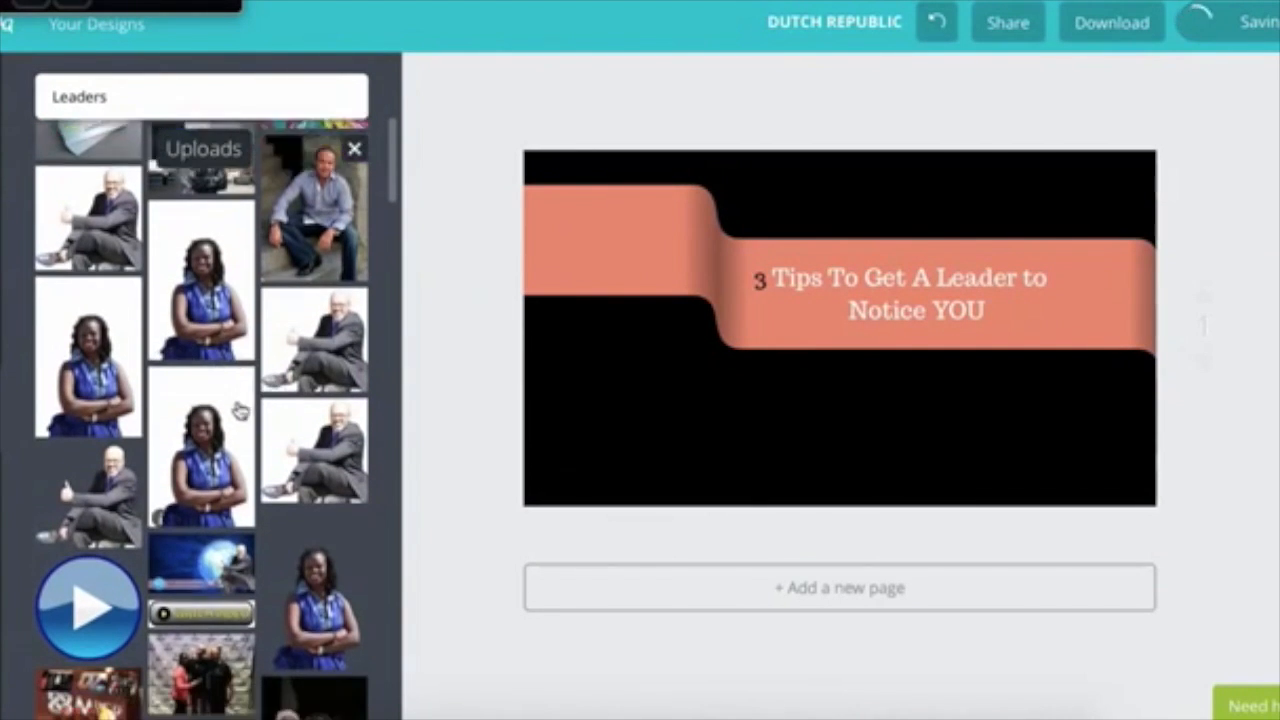
pyautogui.scroll(-4, 240, 410)
pyautogui.moveTo(315, 409); pyautogui.dragTo(620, 387)
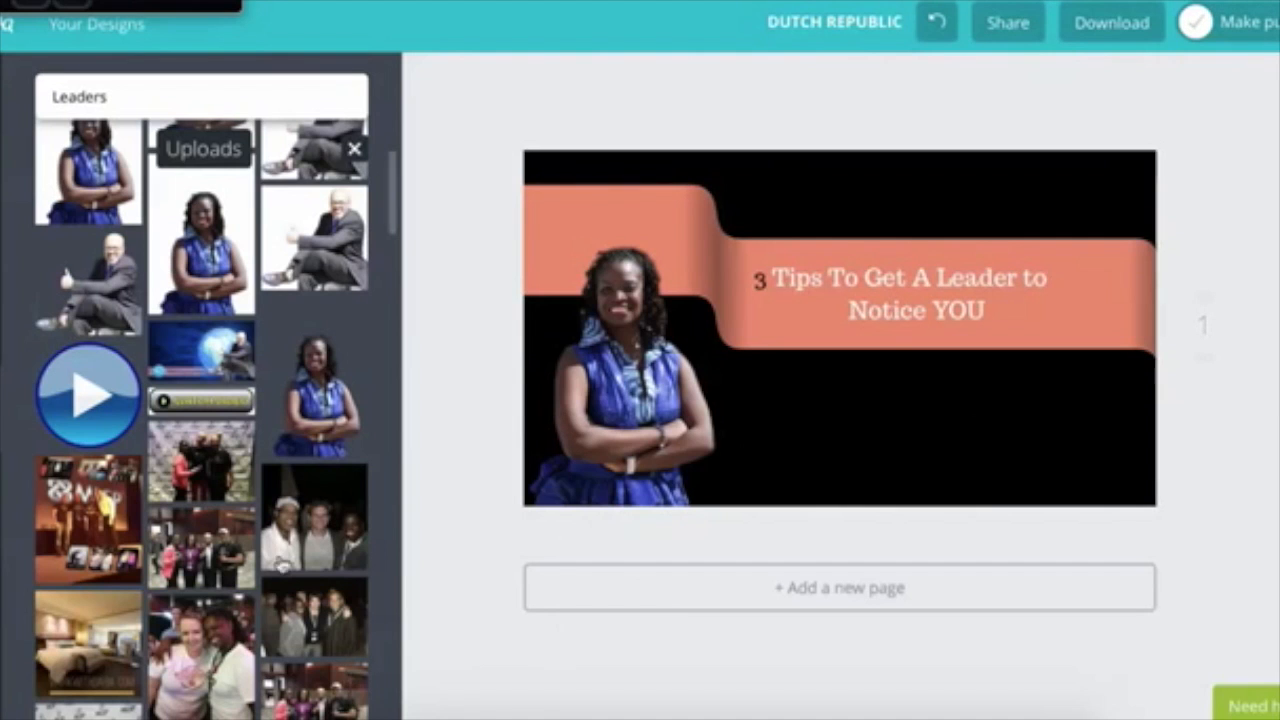
# - Add the dark red CLICK HERE button from the uploads and shrink it to a small button near the design's lower edge
pyautogui.scroll(-5, 160, 495)
pyautogui.scroll(-10, 183, 520)
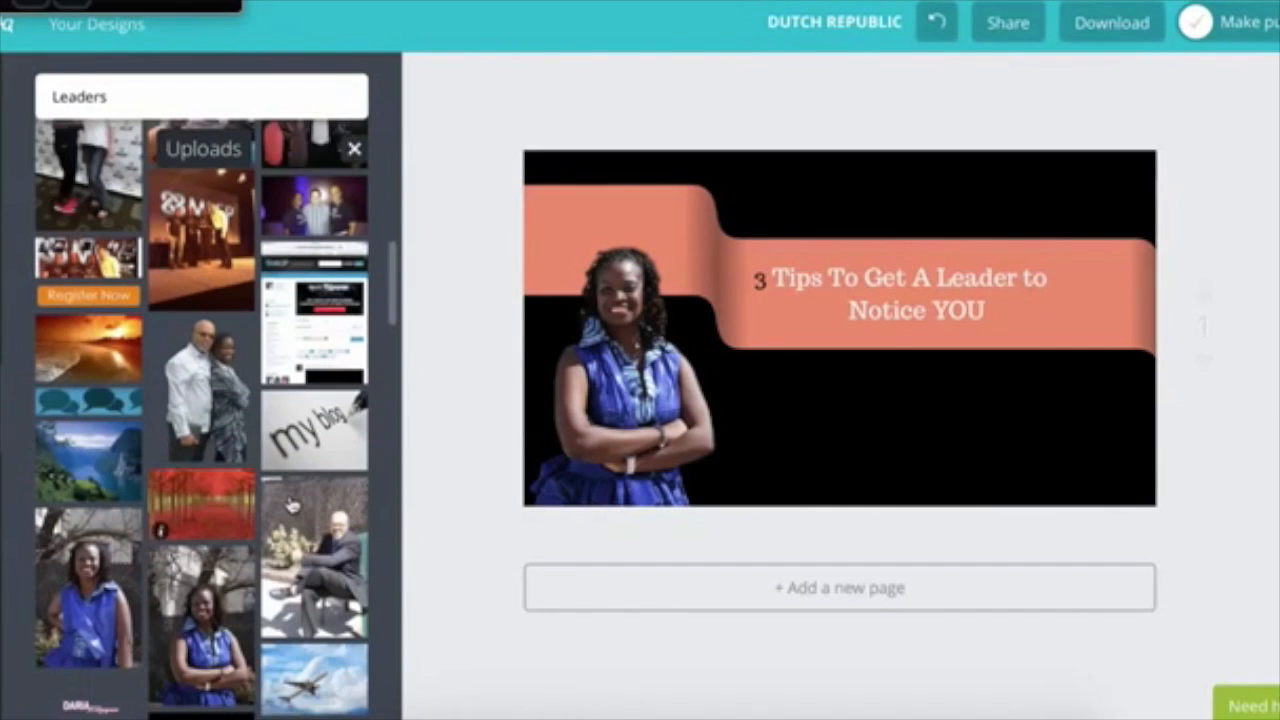
pyautogui.scroll(-5, 106, 492)
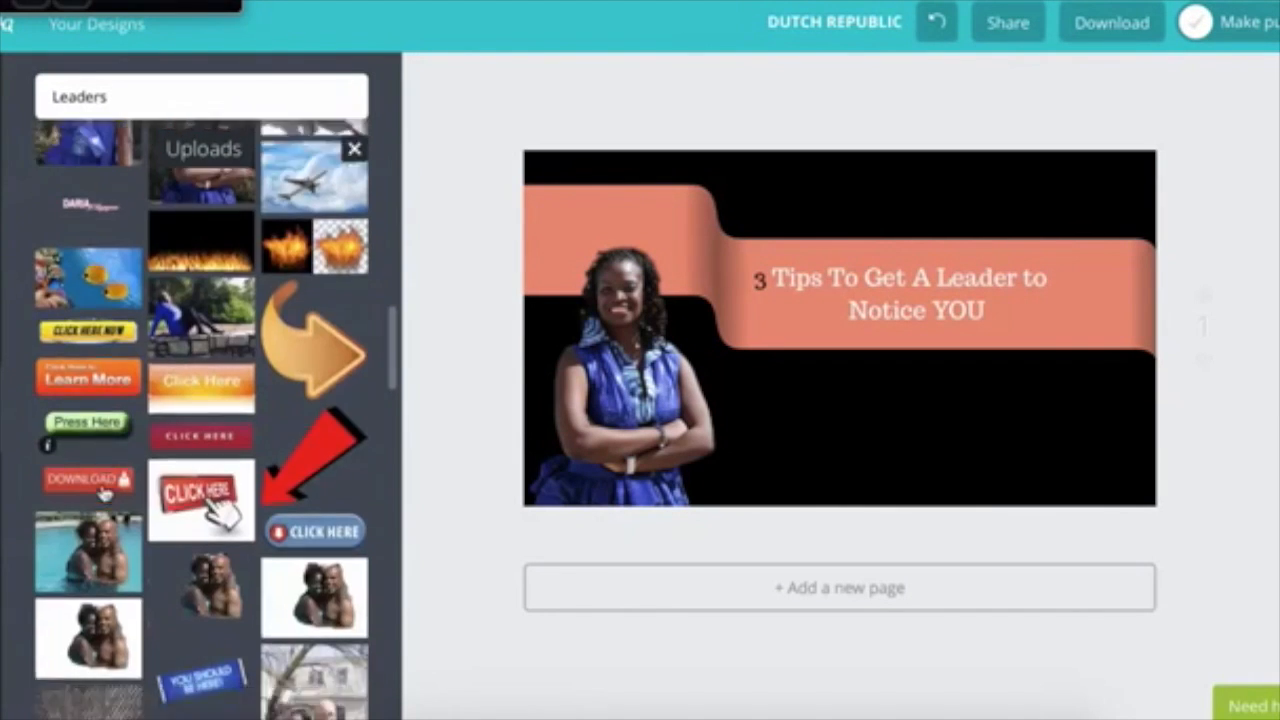
pyautogui.scroll(4, 166, 463)
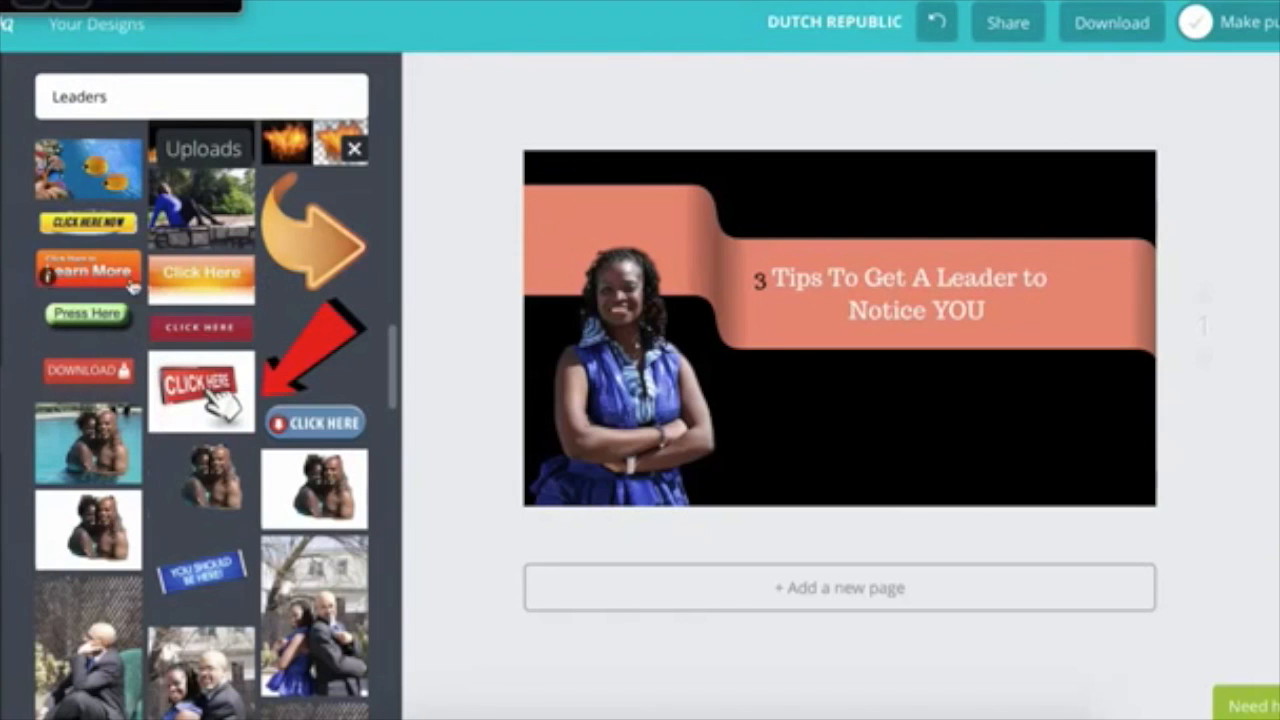
pyautogui.moveTo(202, 330); pyautogui.dragTo(630, 412)
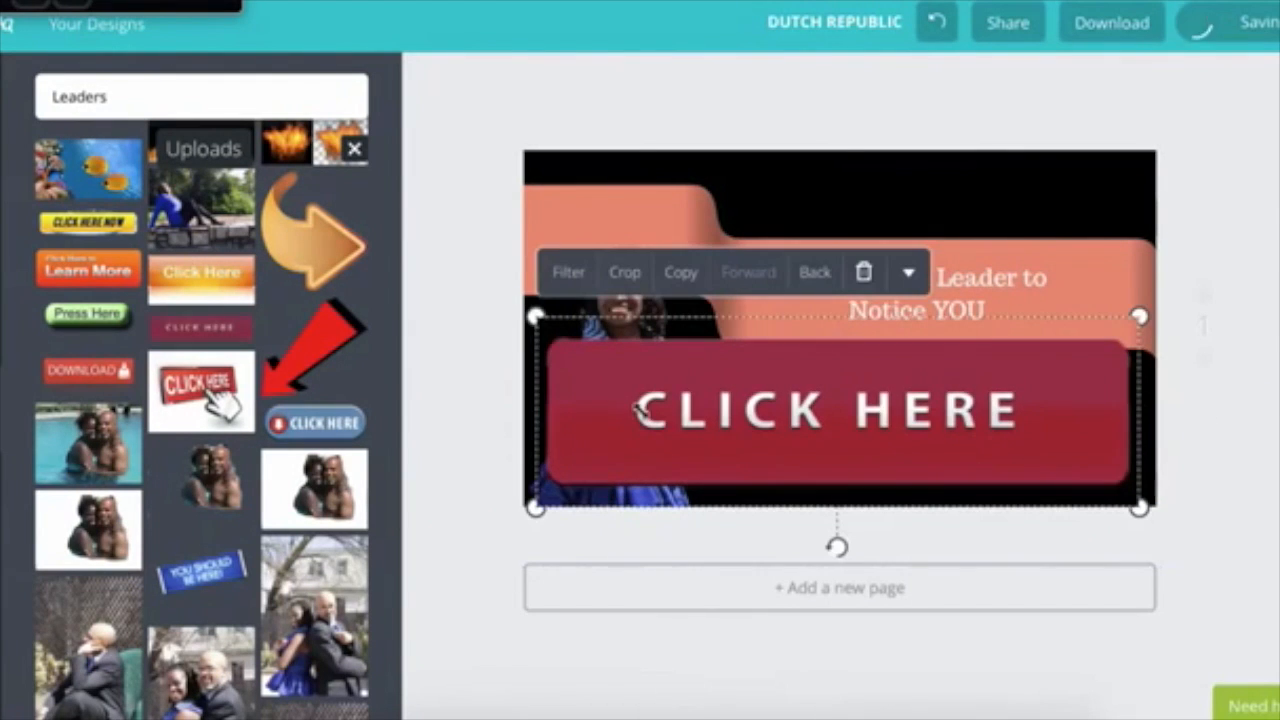
pyautogui.moveTo(537, 318); pyautogui.dragTo(968, 452)
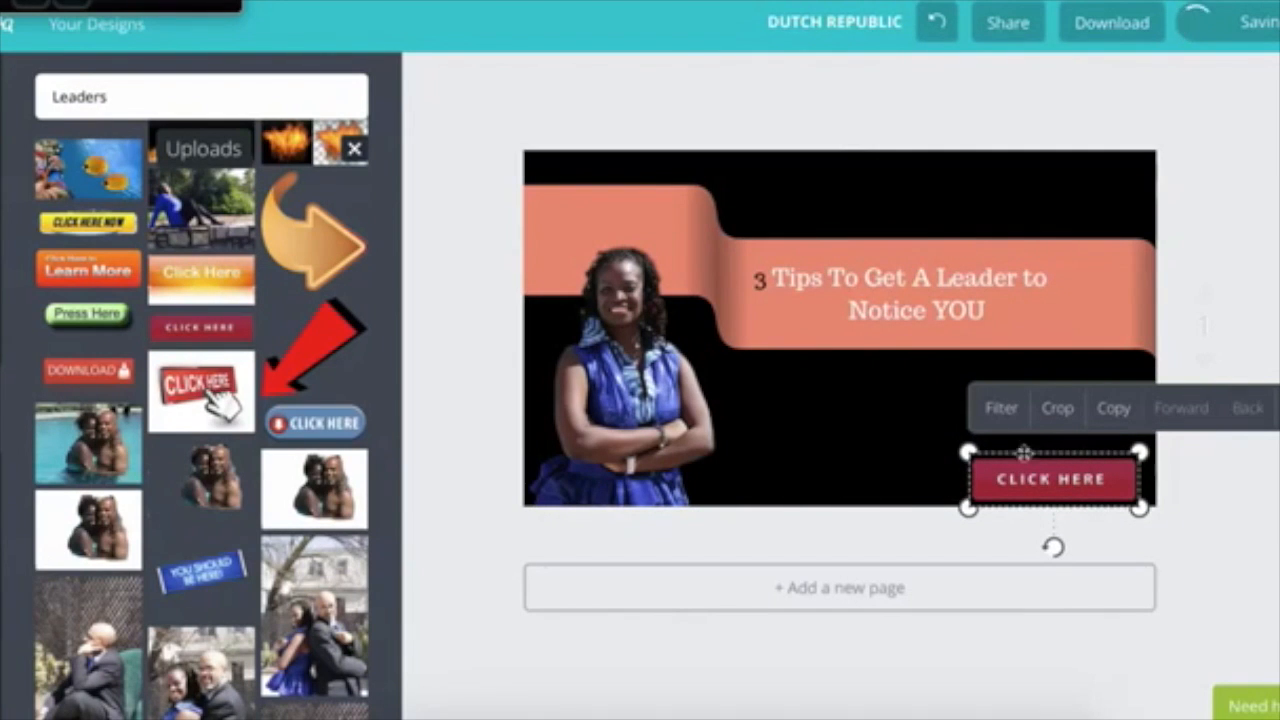
# - Reposition the CLICK HERE button in the design's lower-right corner, slightly above the bottom edge
pyautogui.moveTo(1031, 460); pyautogui.dragTo(893, 425)
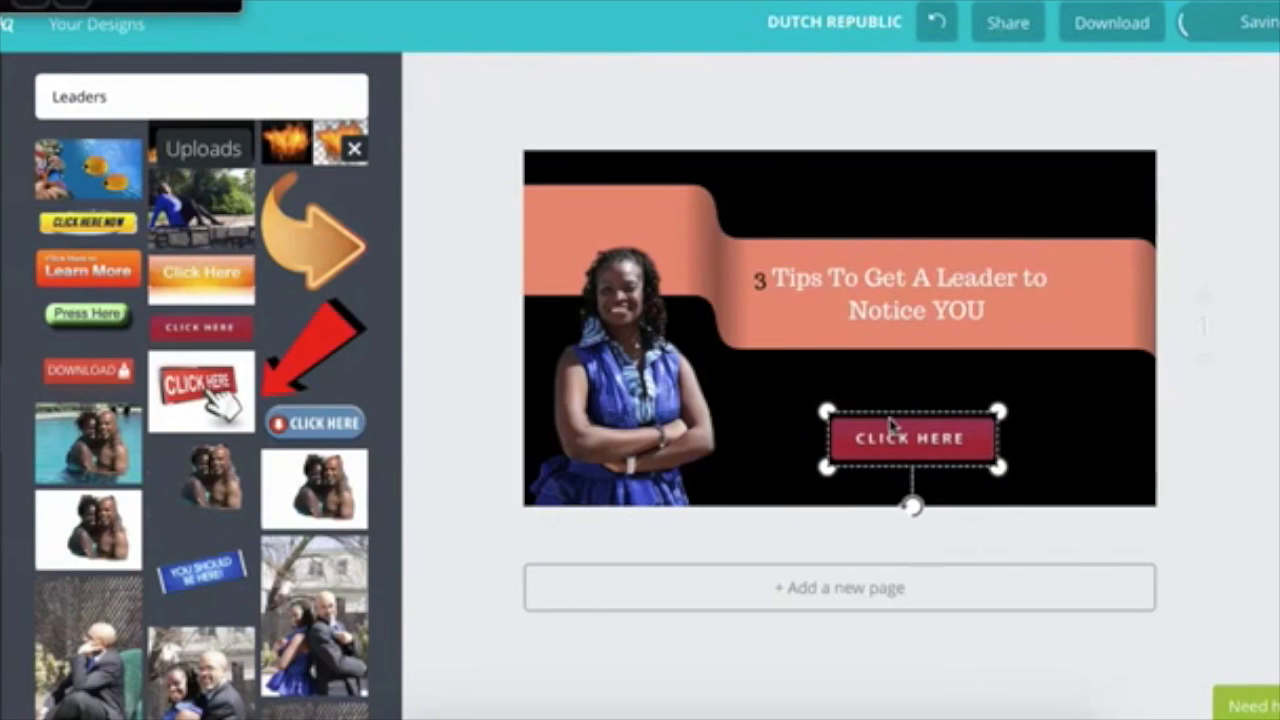
pyautogui.moveTo(872, 478); pyautogui.dragTo(872, 478)
pyautogui.click(795, 692)
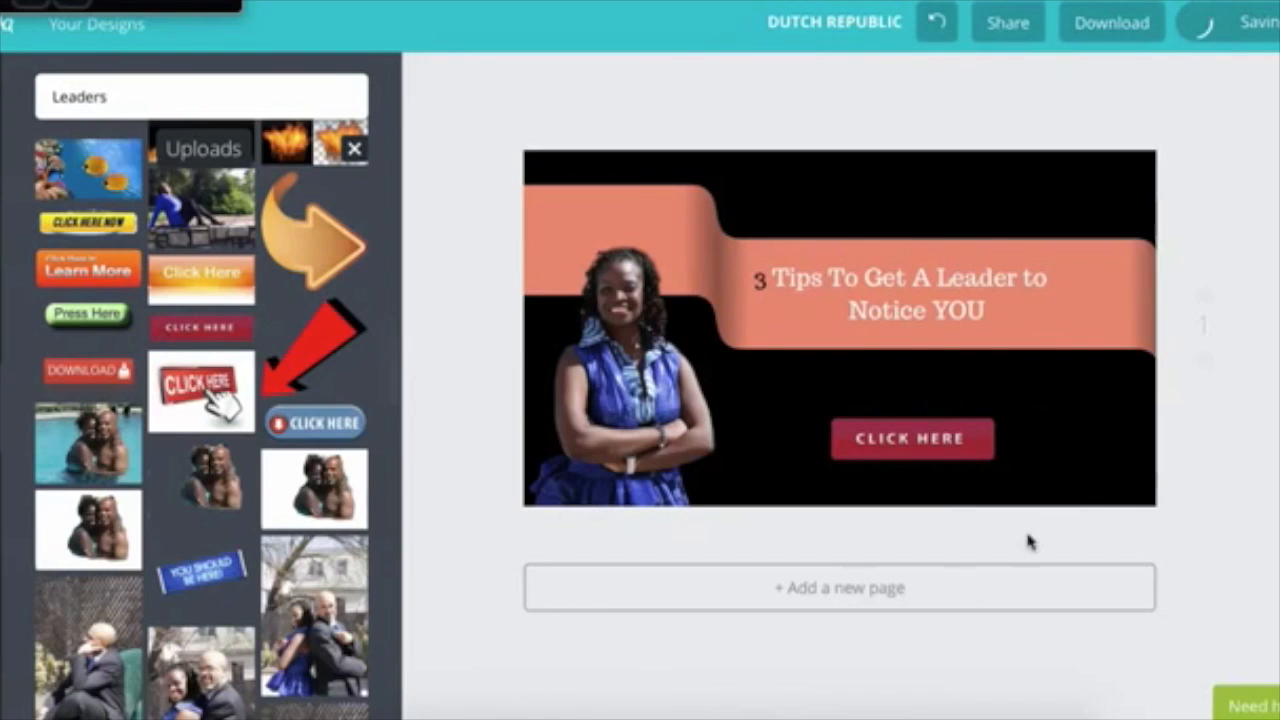
pyautogui.moveTo(932, 444); pyautogui.dragTo(1074, 467)
# - Add the uploaded curved orange arrow and shrink it to a small size beside the CLICK HERE button
pyautogui.moveTo(300, 230); pyautogui.dragTo(752, 370)
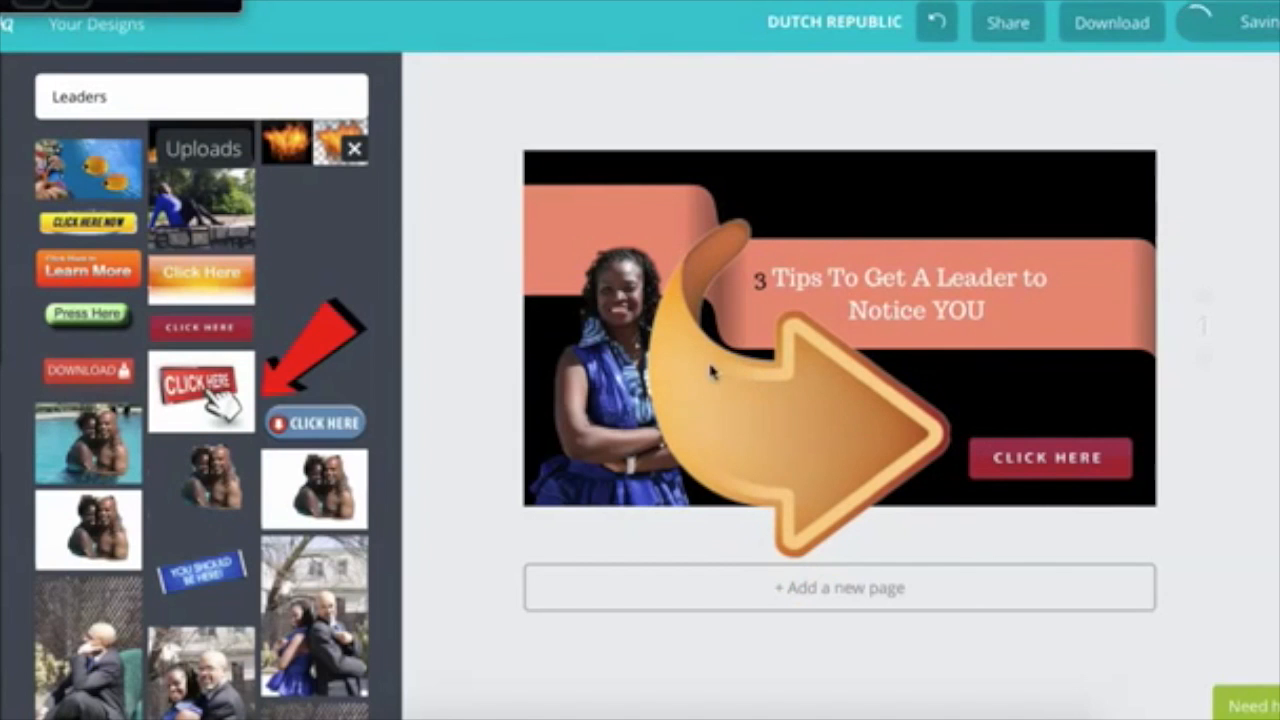
pyautogui.moveTo(758, 425); pyautogui.dragTo(760, 427)
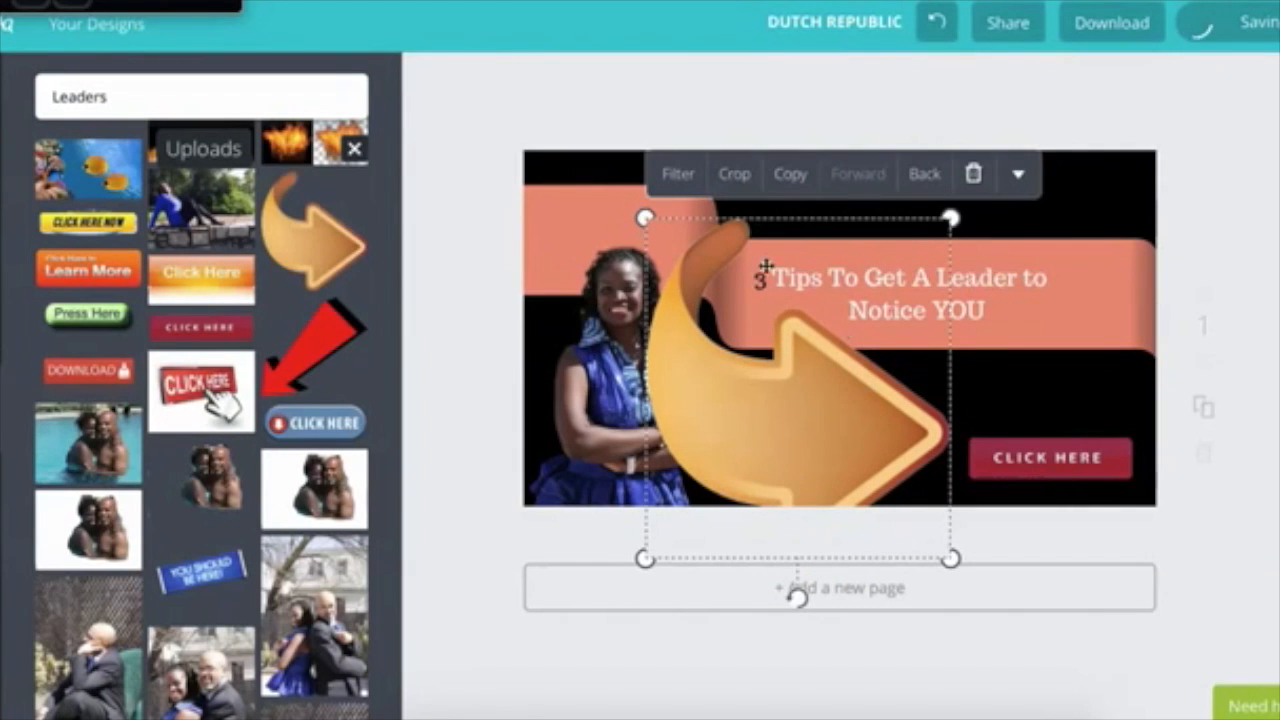
pyautogui.moveTo(645, 218); pyautogui.dragTo(825, 419)
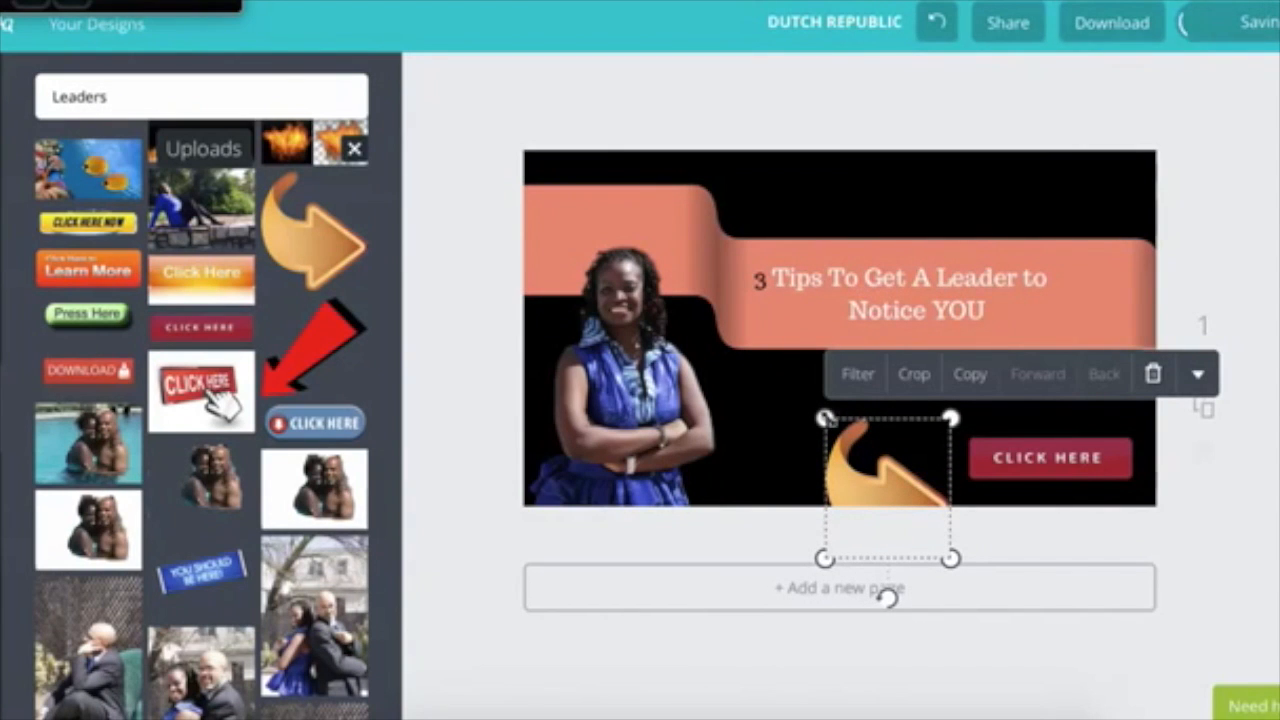
# - Move the orange arrow up and reduce it slightly so it fits inside the design, pointing at the CLICK HERE button
pyautogui.click(888, 400)
pyautogui.click(877, 380)
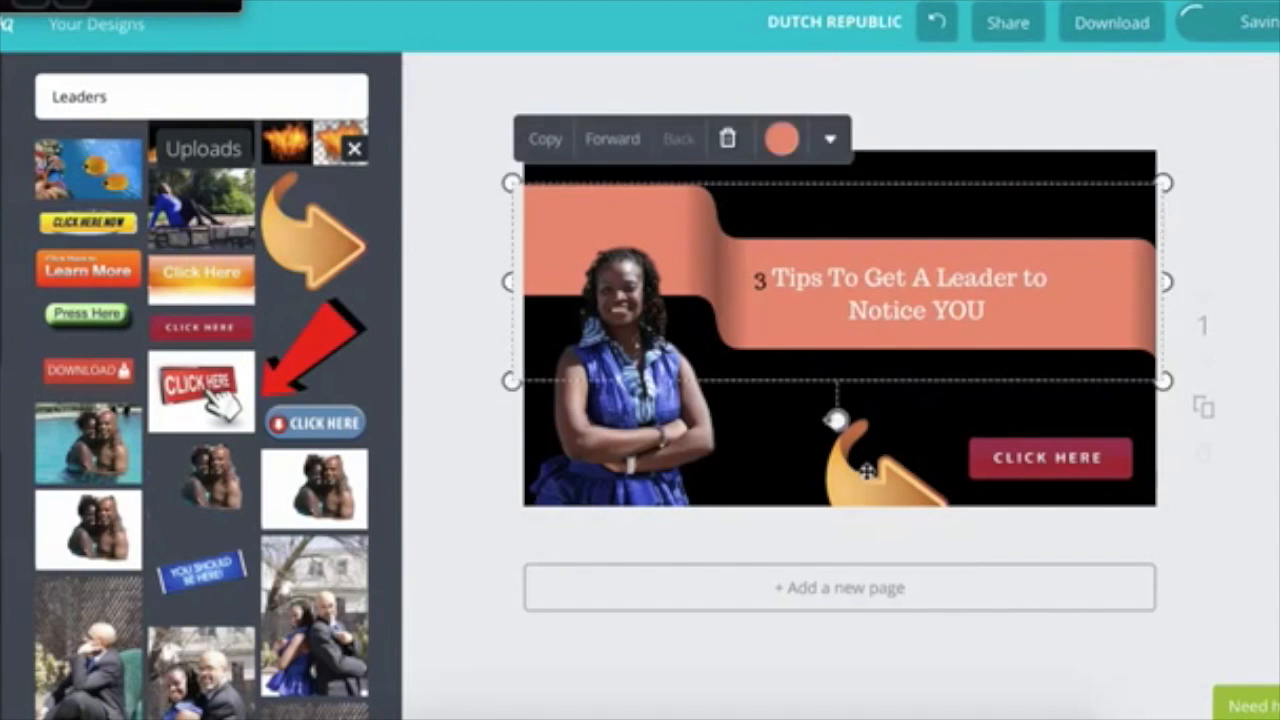
pyautogui.click(858, 470)
pyautogui.moveTo(891, 421); pyautogui.dragTo(861, 396)
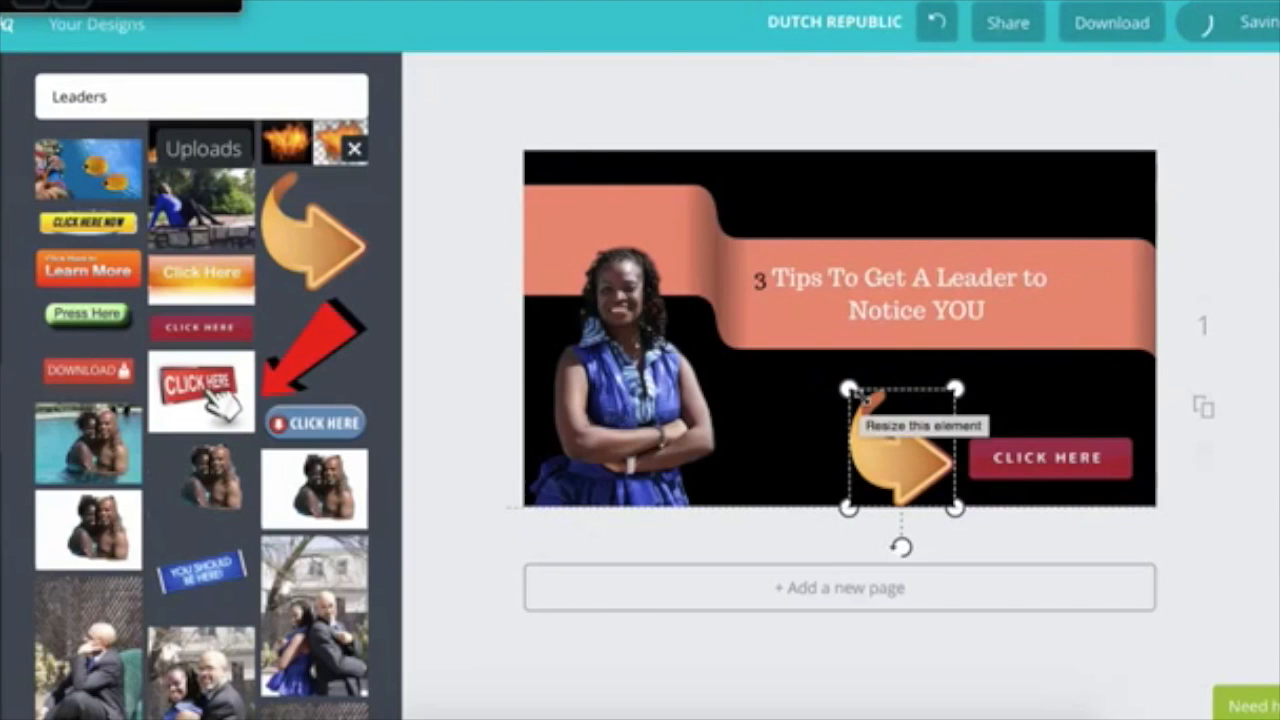
pyautogui.click(1069, 682)
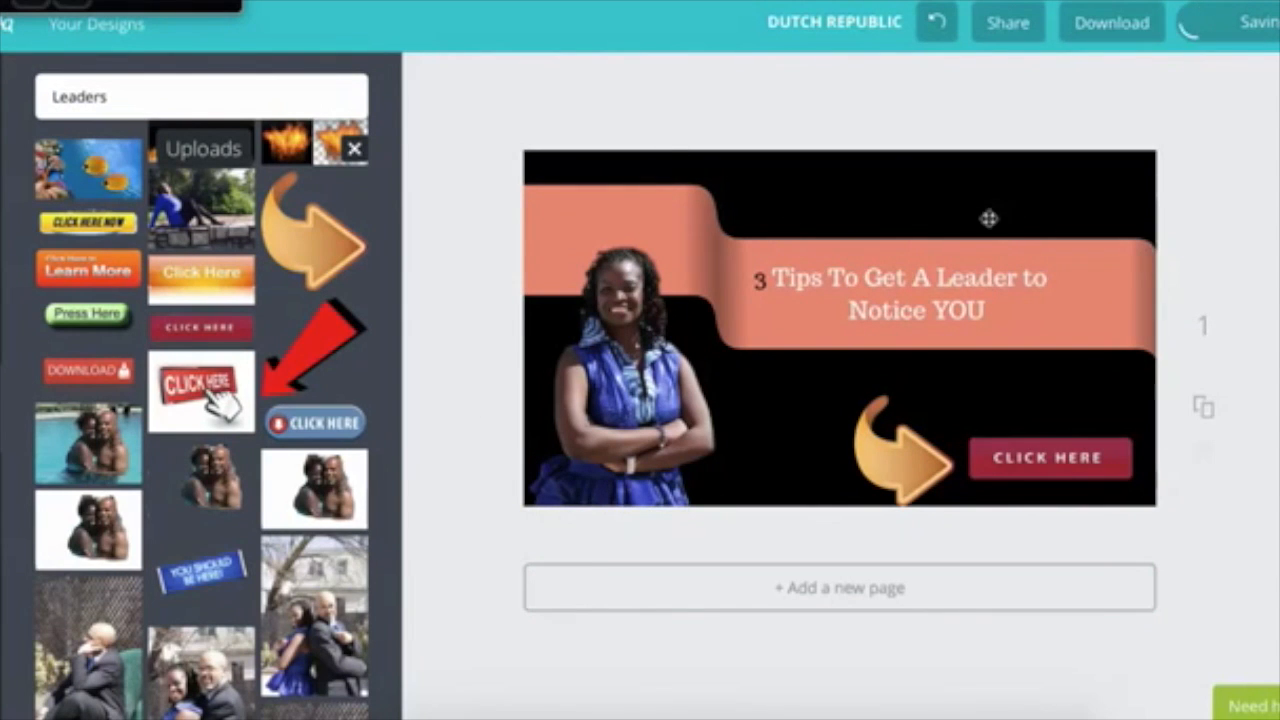
# - Add a body text box below the title, at the ribbon's lower edge
pyautogui.scroll(10, 200, 330)
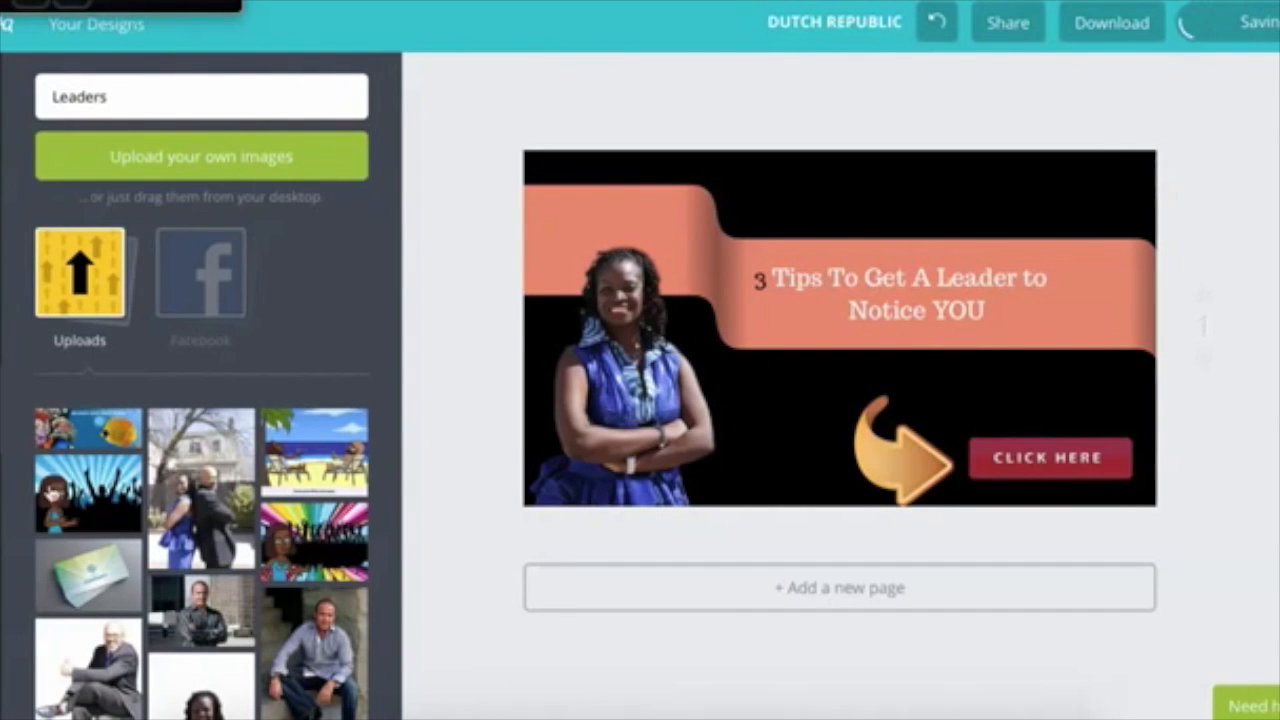
pyautogui.click(2, 240)
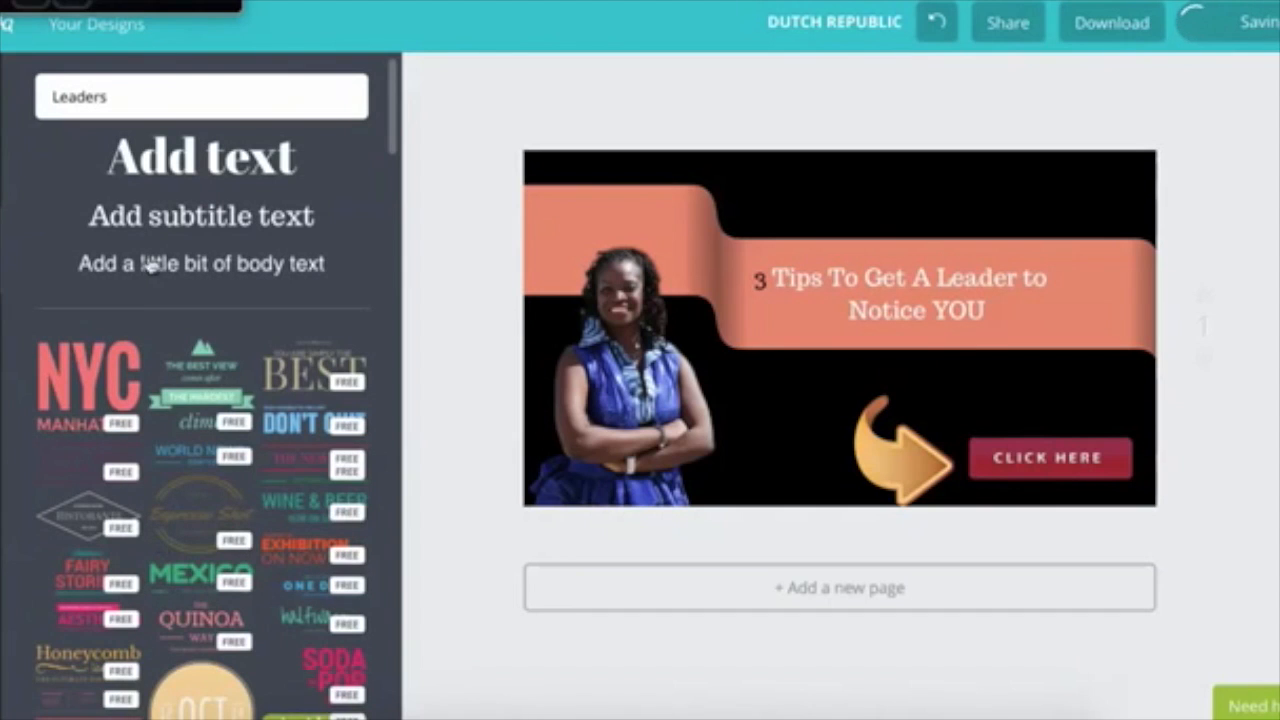
pyautogui.moveTo(143, 281); pyautogui.dragTo(790, 328)
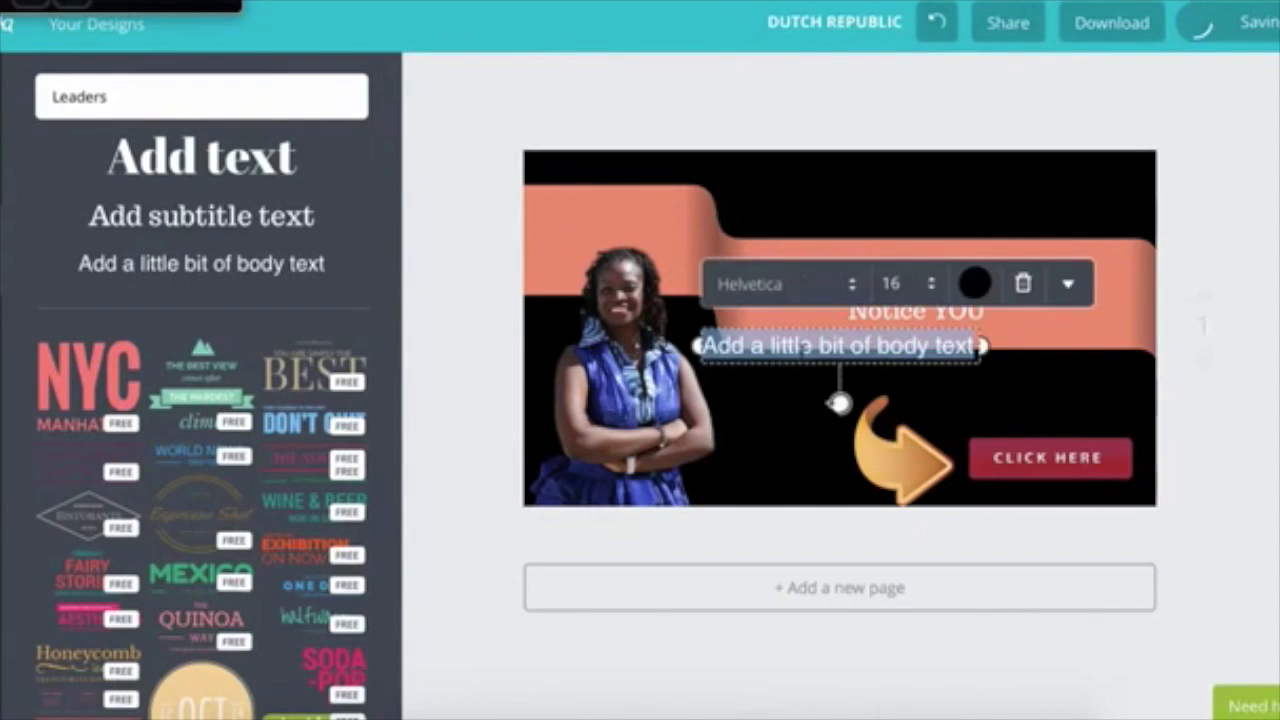
# - Try the body text box and a large heading above the ribbon, and delete both from the design
pyautogui.moveTo(830, 205)
pyautogui.mouseDown()
pyautogui.moveTo(894, 123)
pyautogui.moveTo(796, 101)
pyautogui.moveTo(785, 118)
pyautogui.moveTo(811, 201)
pyautogui.mouseUp()
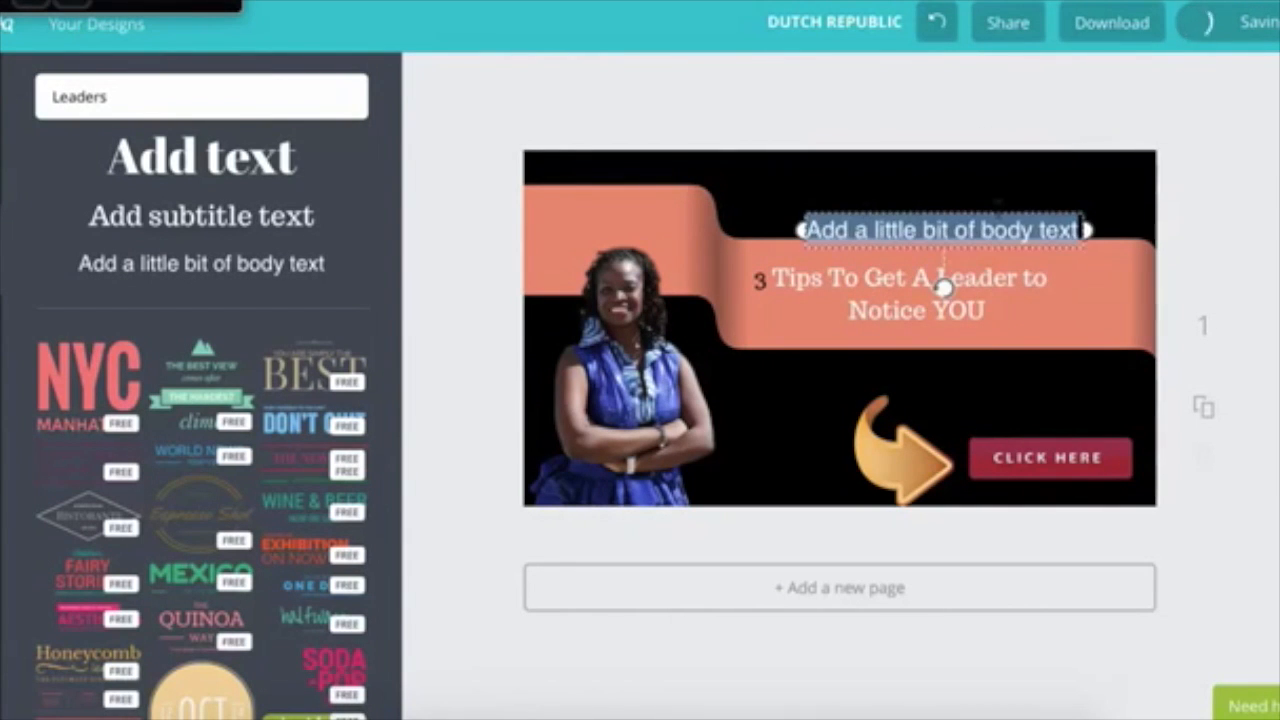
pyautogui.click(1129, 87)
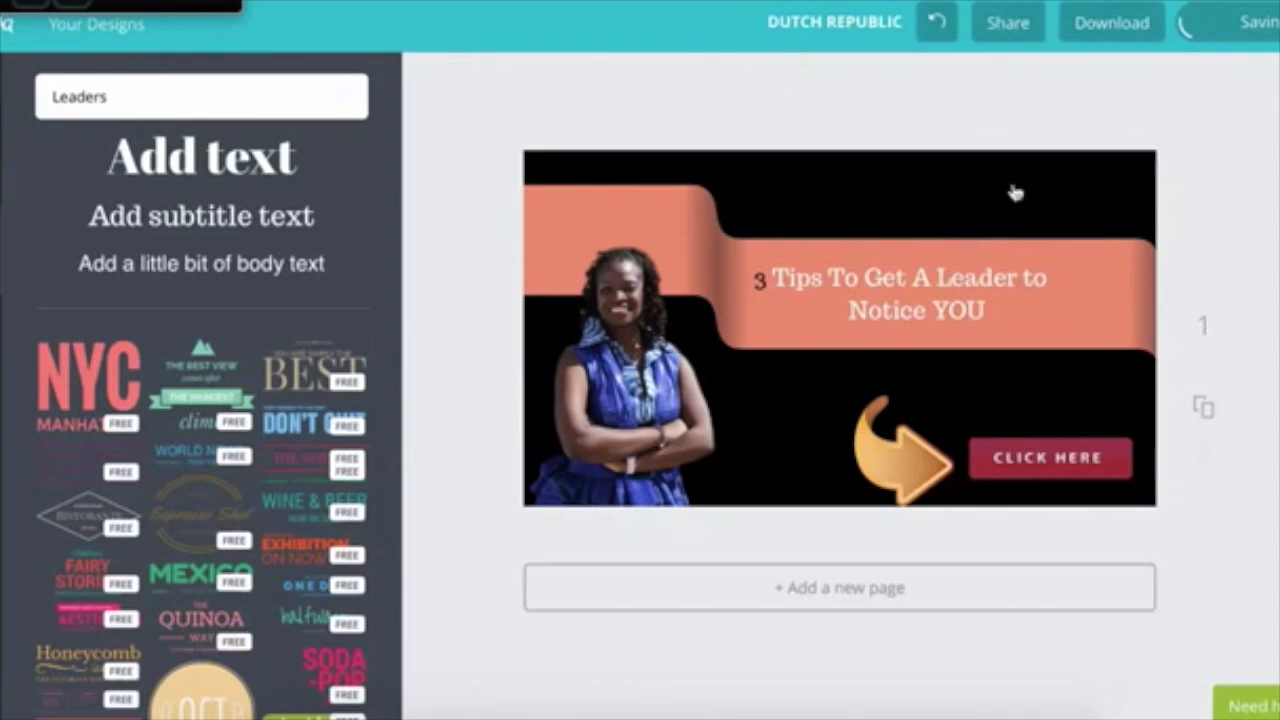
pyautogui.moveTo(155, 171); pyautogui.dragTo(834, 190)
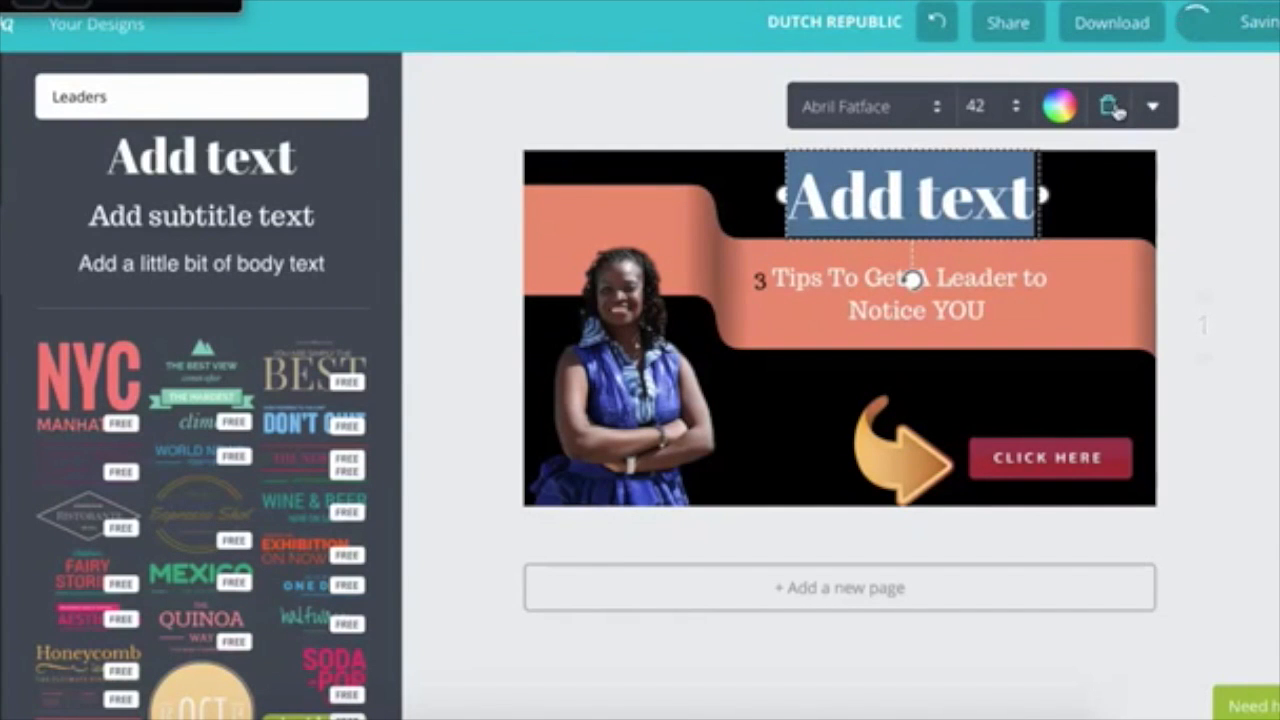
pyautogui.press('Delete')
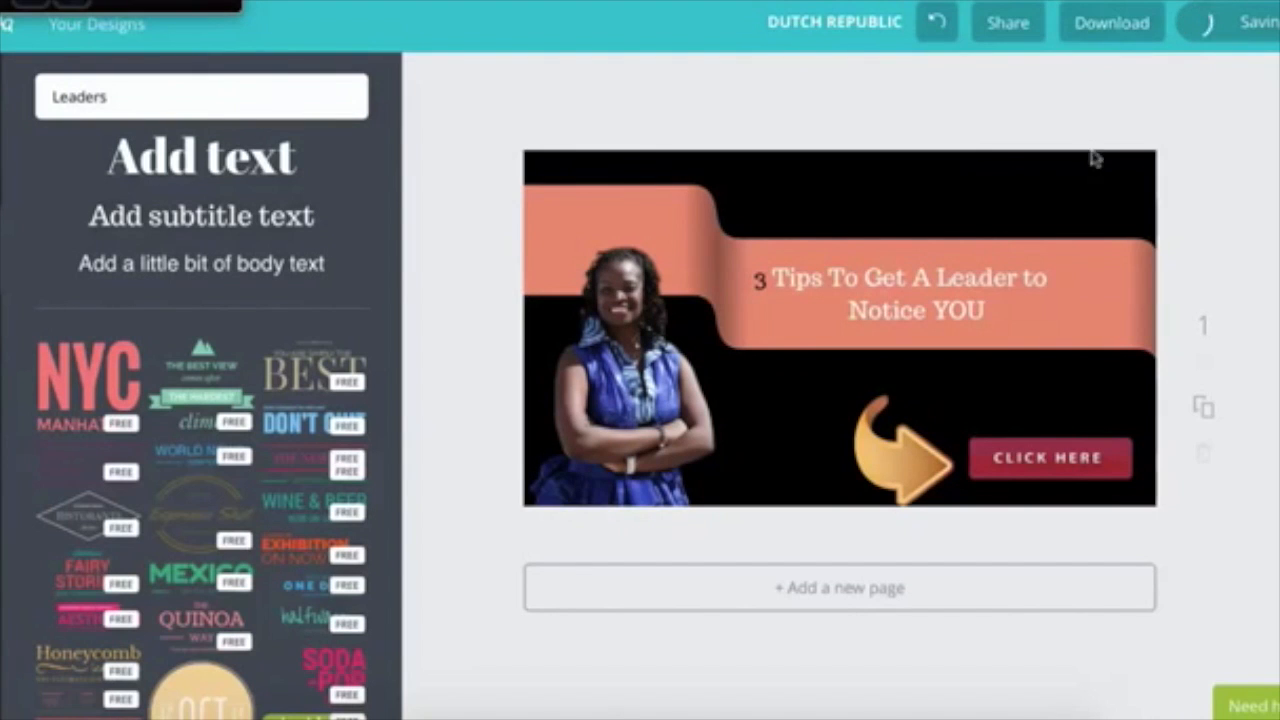
# - Download the finished design as an image
pyautogui.click(1107, 38)
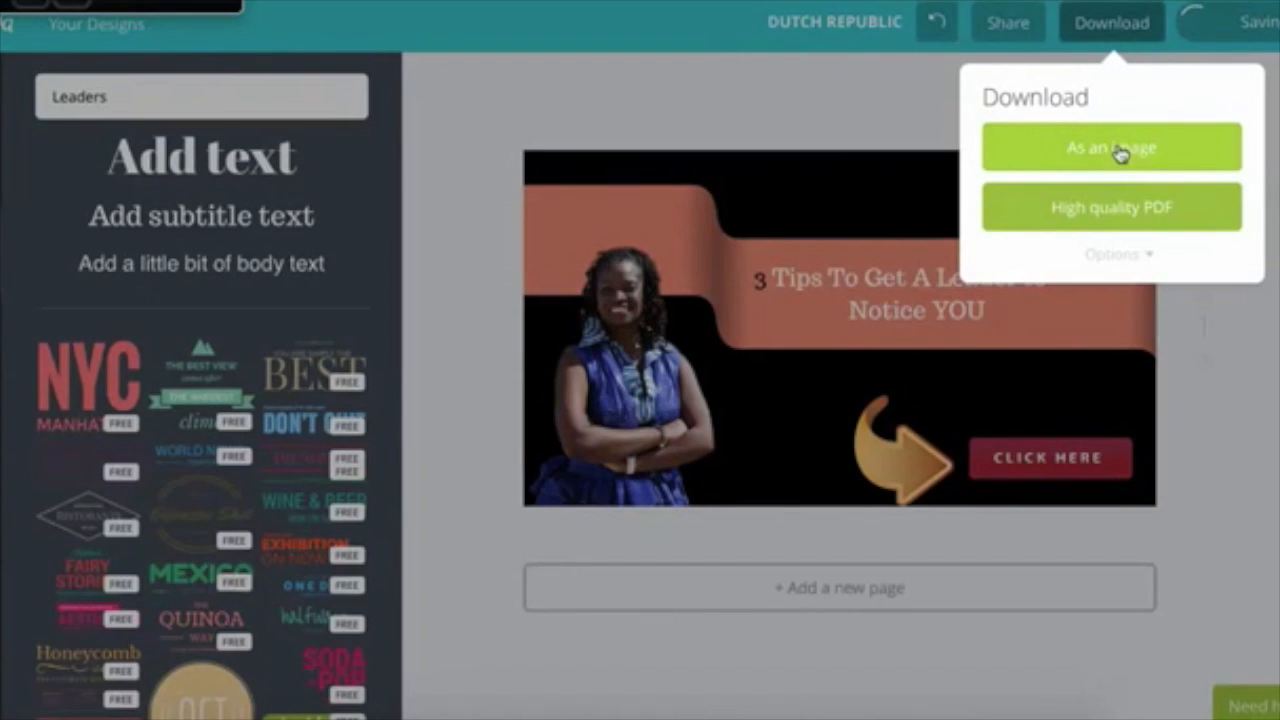
pyautogui.click(1120, 150)
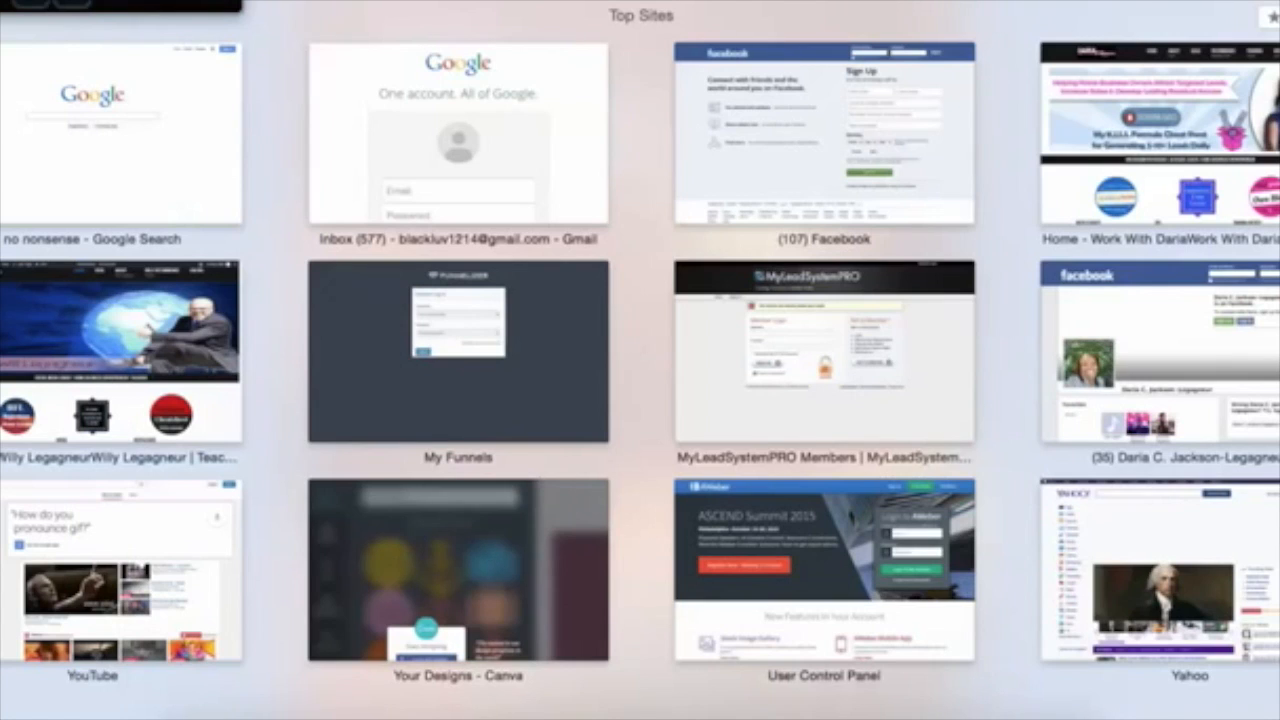
# - Switch to the Fiverr website and look over the recommended gigs on its home page
pyautogui.write('fiv')
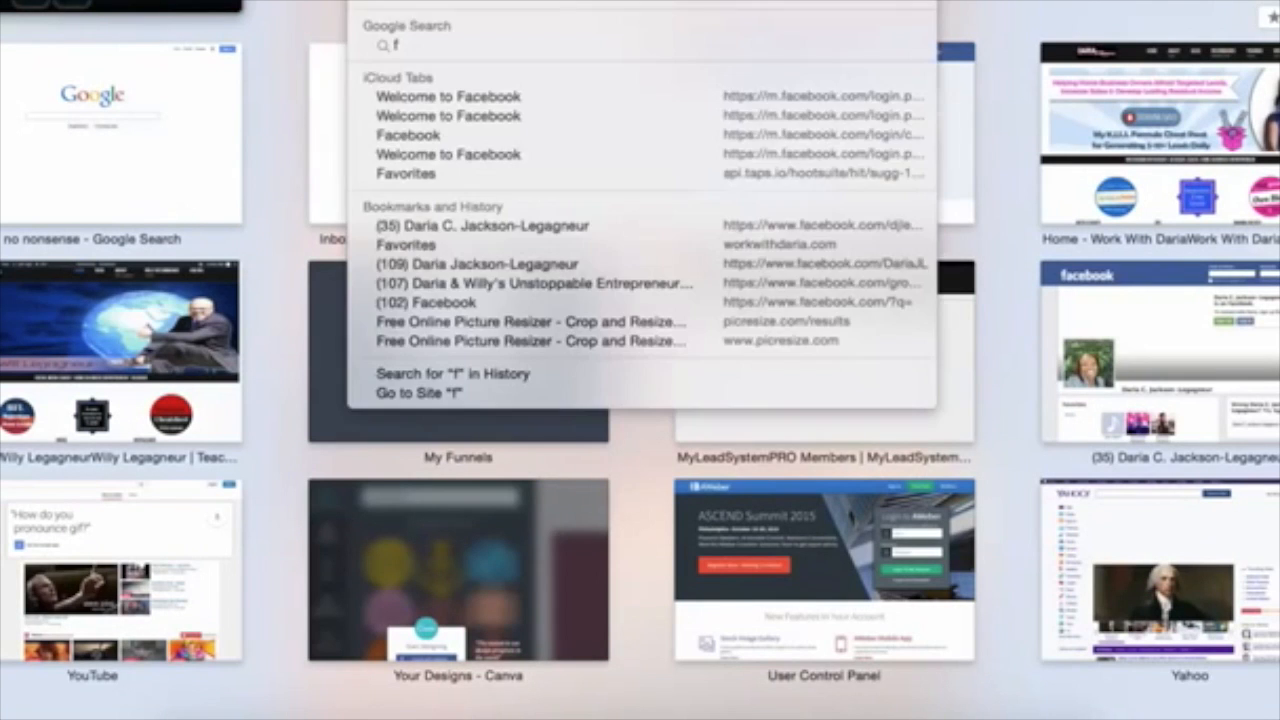
pyautogui.press('Escape')
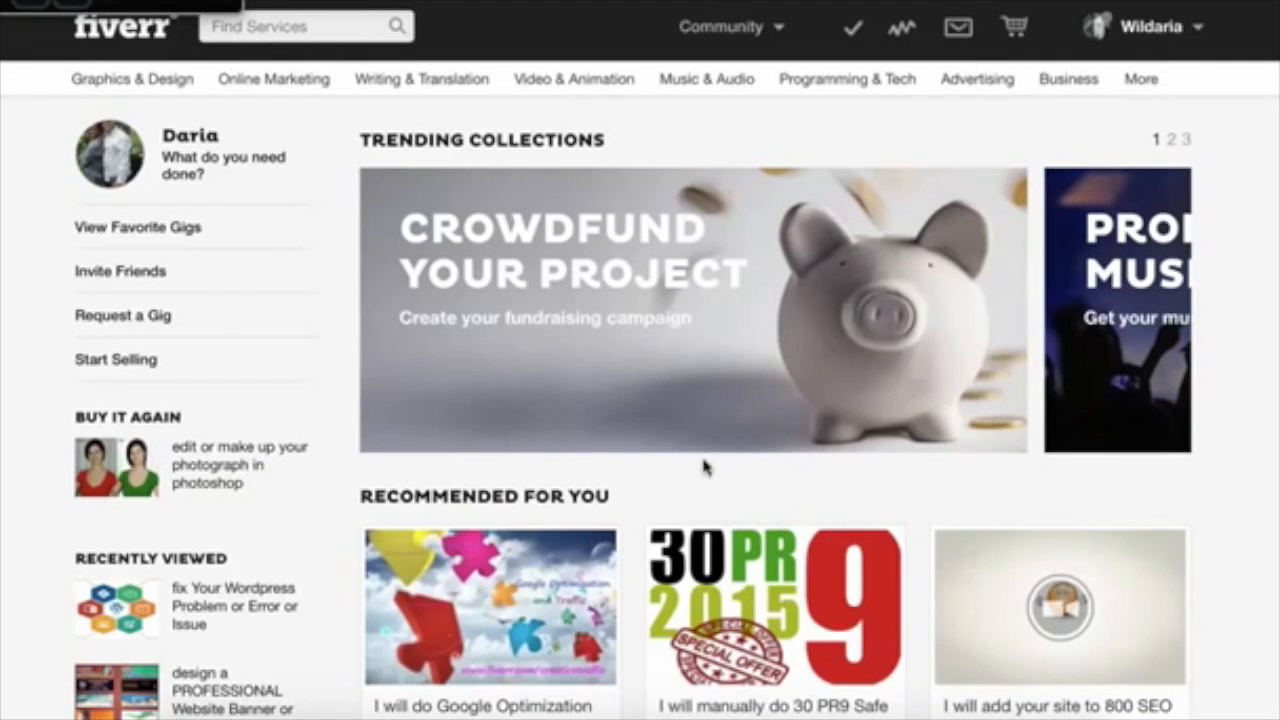
pyautogui.scroll(-6, 651, 400)
pyautogui.scroll(5, 640, 422)
pyautogui.scroll(-3, 700, 440)
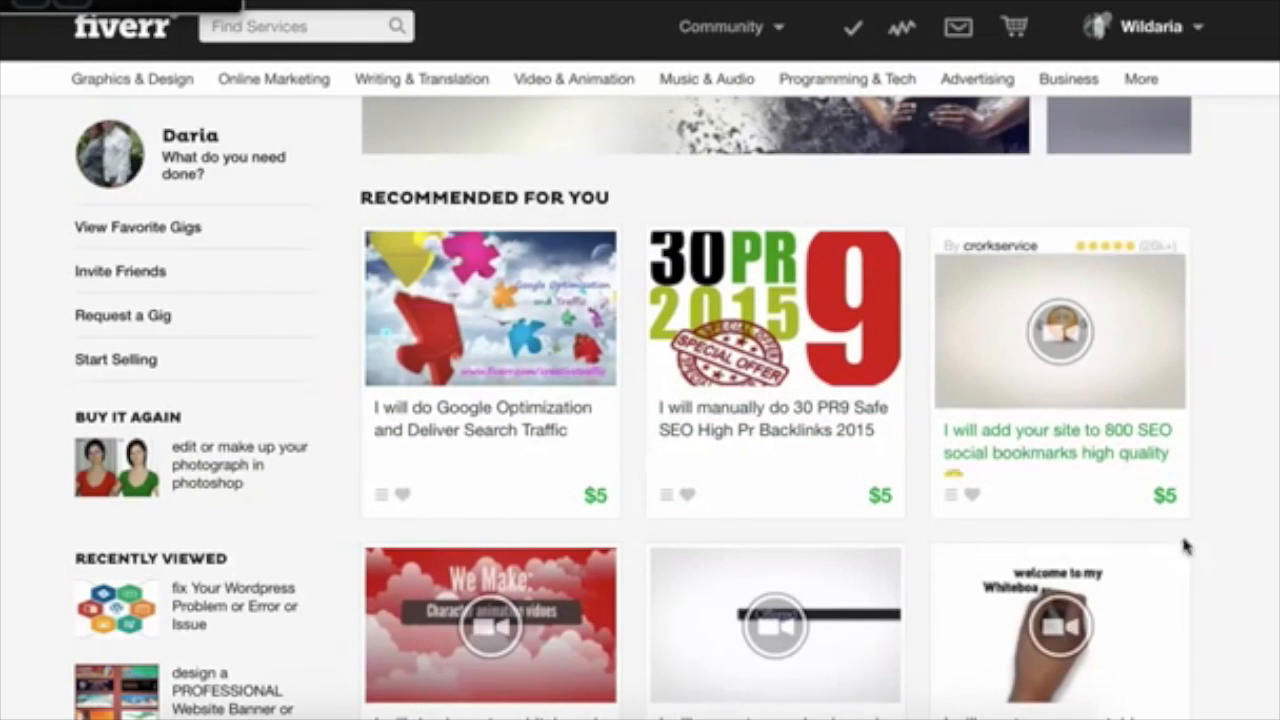
pyautogui.scroll(-9, 612, 514)
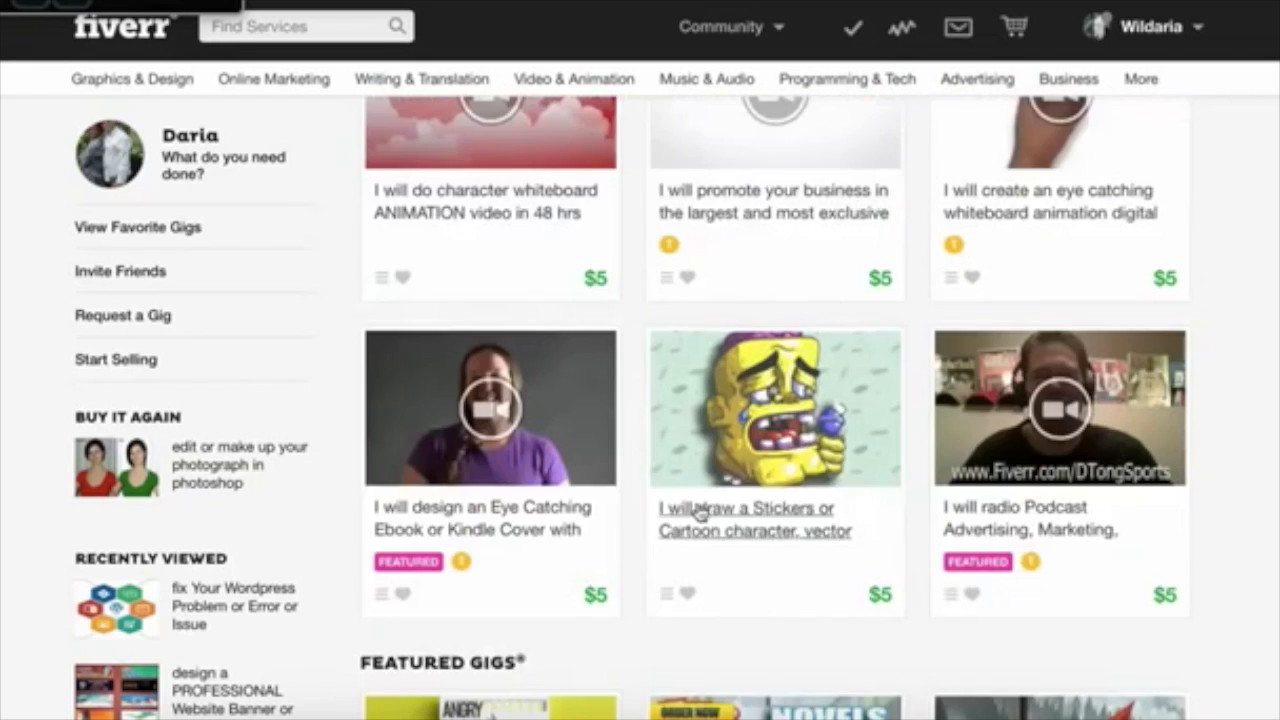
pyautogui.scroll(10, 1169, 551)
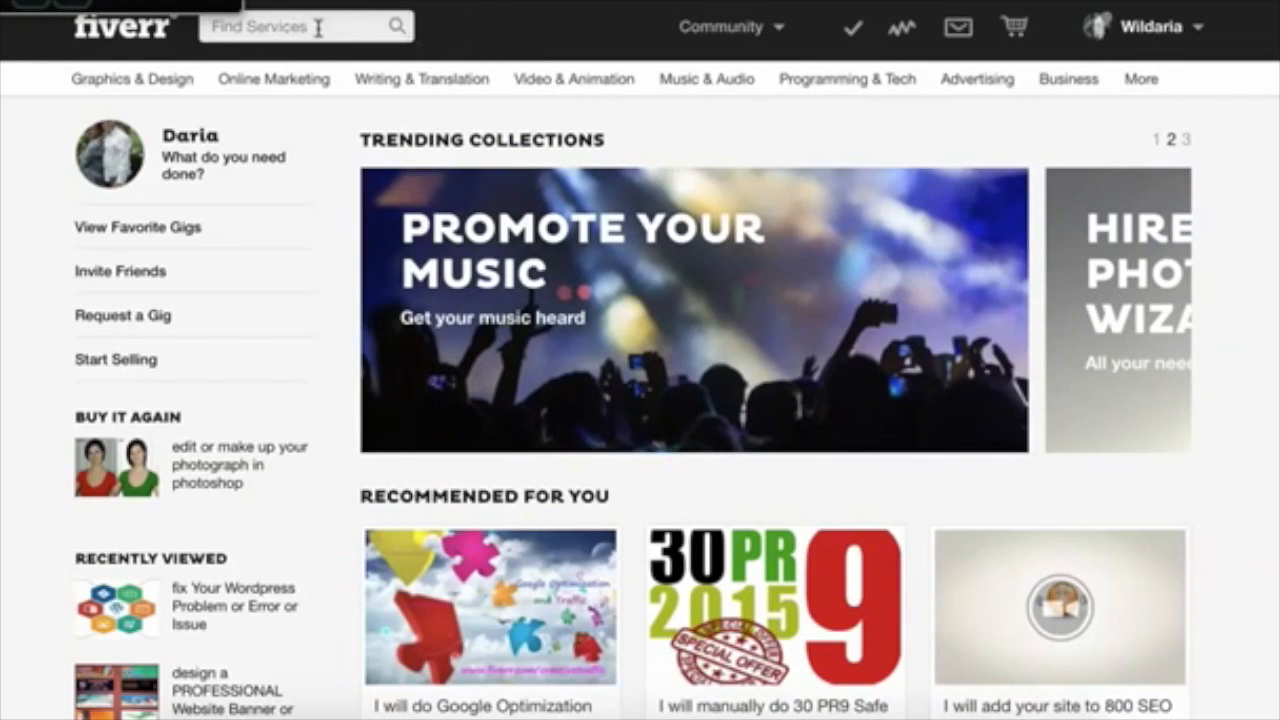
# - Search the Fiverr services for "make photos transparent"
pyautogui.click(318, 28)
pyautogui.moveTo(420, 85)
pyautogui.write('ms')
pyautogui.press('BackSpace')
pyautogui.write('ake photos')
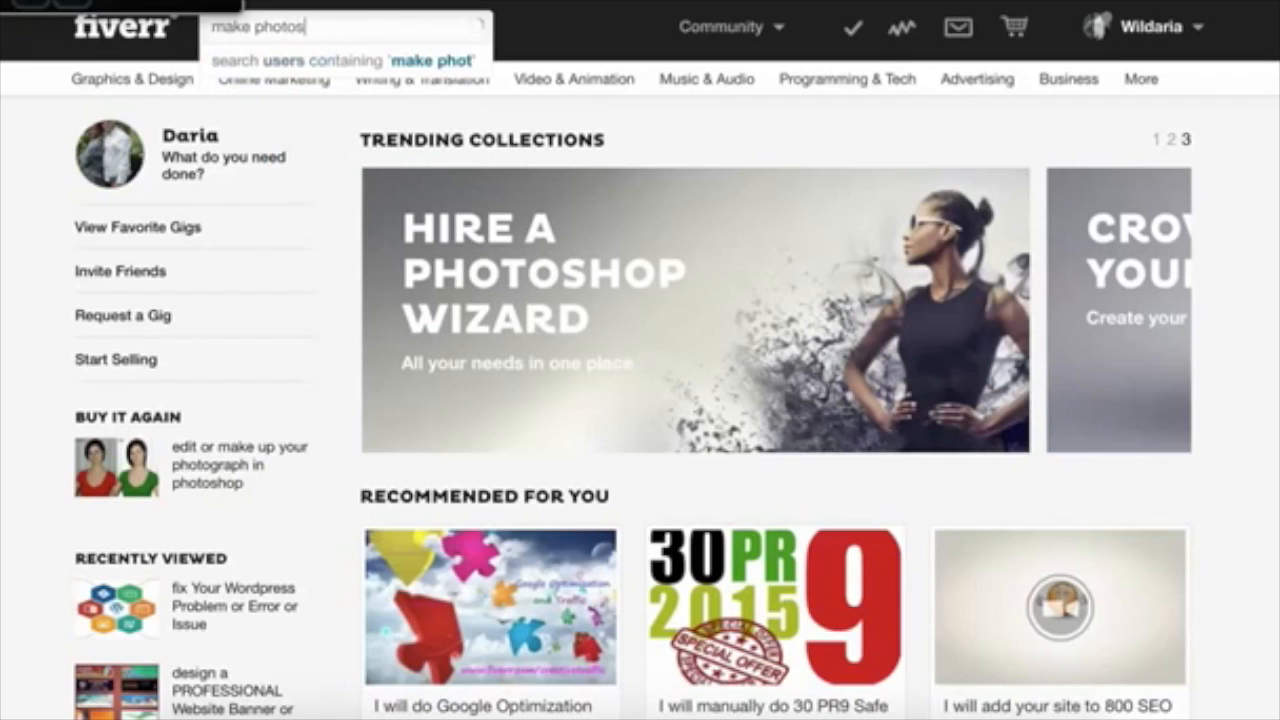
pyautogui.write(' transparent')
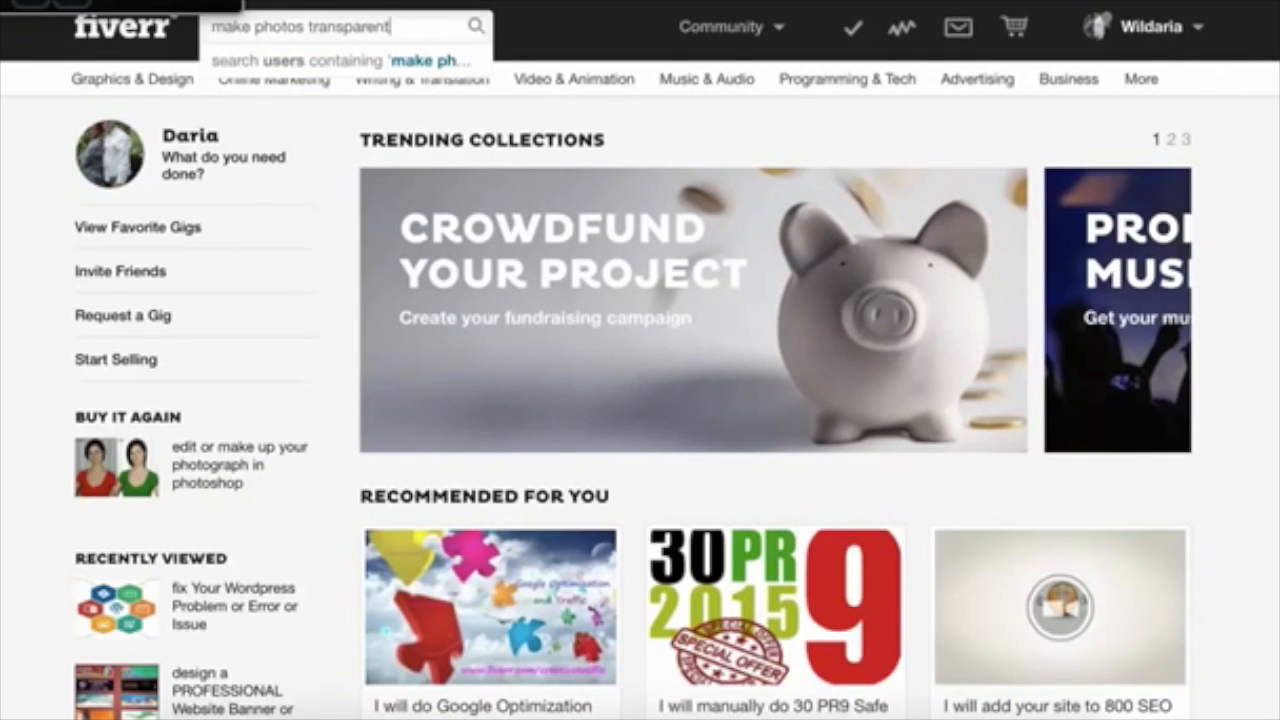
pyautogui.press('Return')
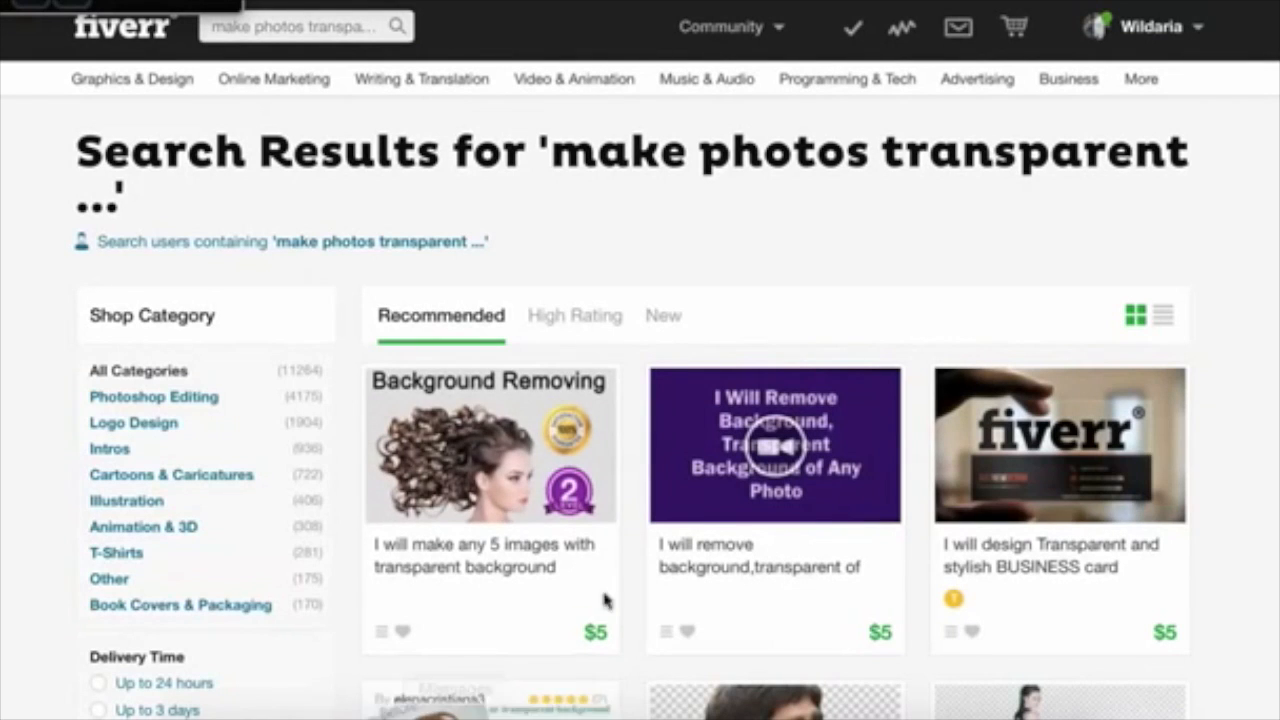
# - Examine the search results for gigs that remove photo backgrounds or make them transparent, comparing the offers and prices
pyautogui.scroll(-1, 908, 514)
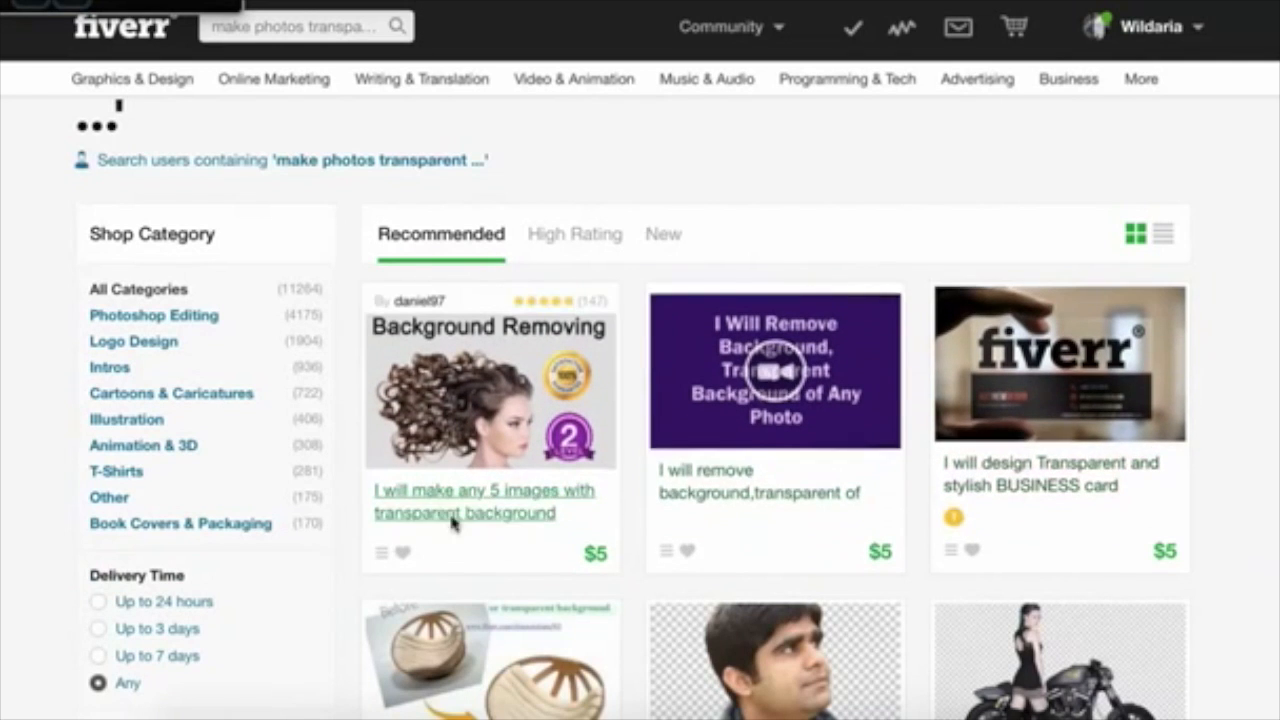
pyautogui.scroll(-2, 816, 456)
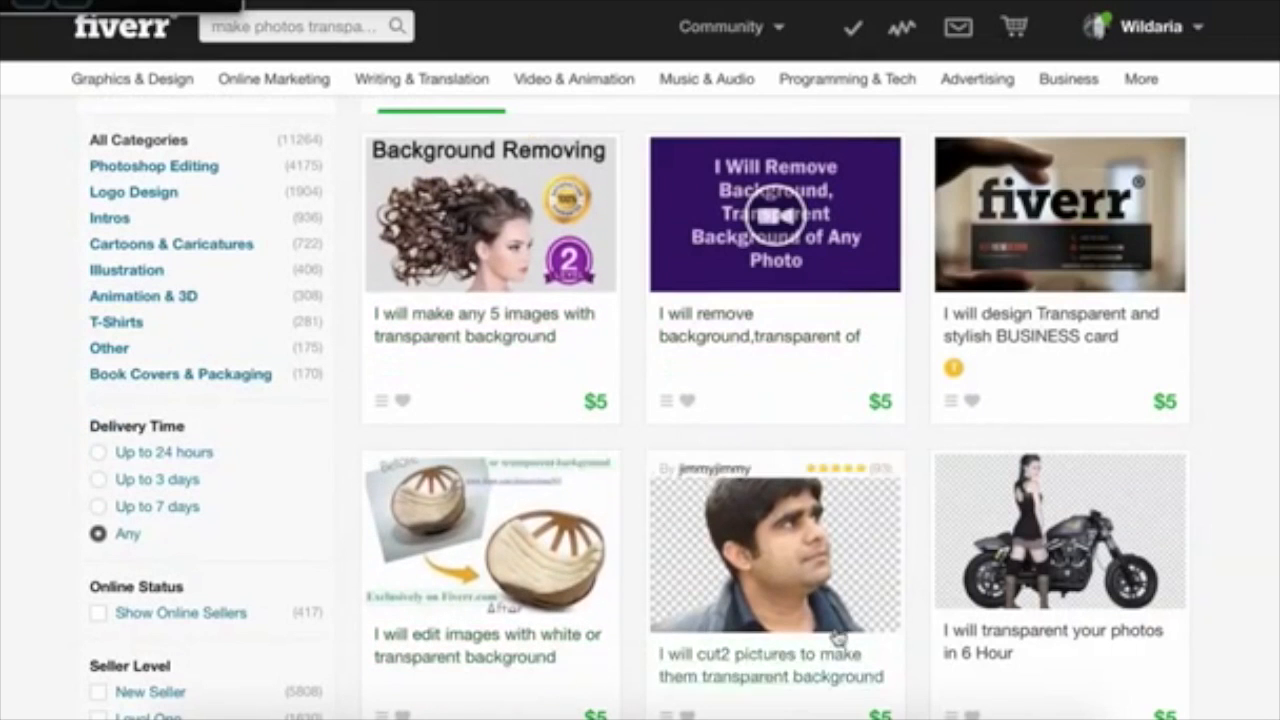
pyautogui.scroll(-1, 1200, 614)
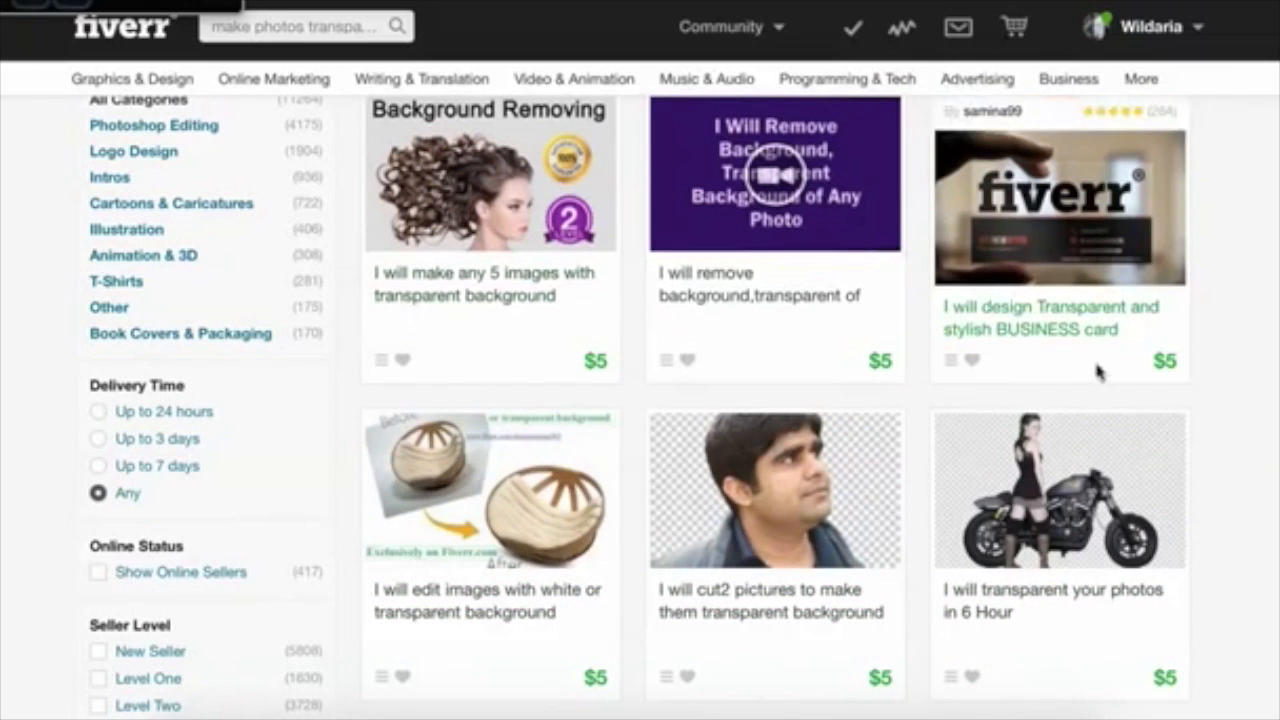
pyautogui.scroll(-6, 780, 420)
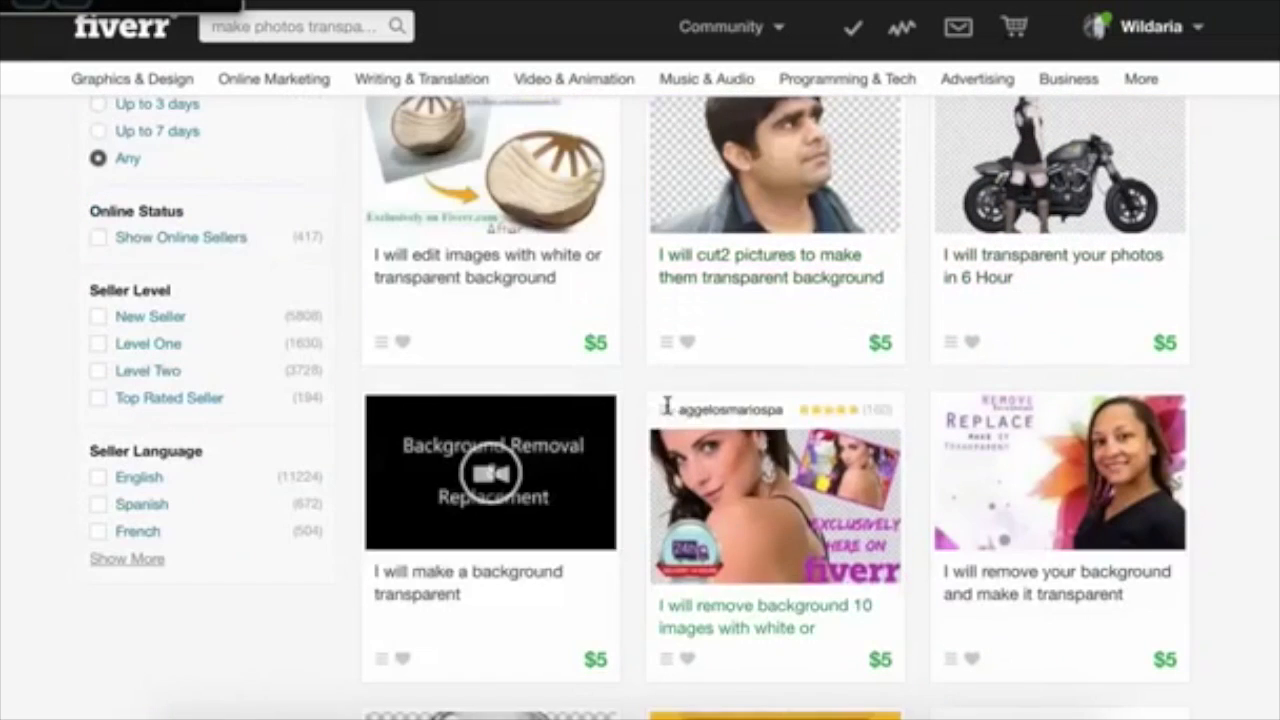
pyautogui.scroll(-5, 1009, 426)
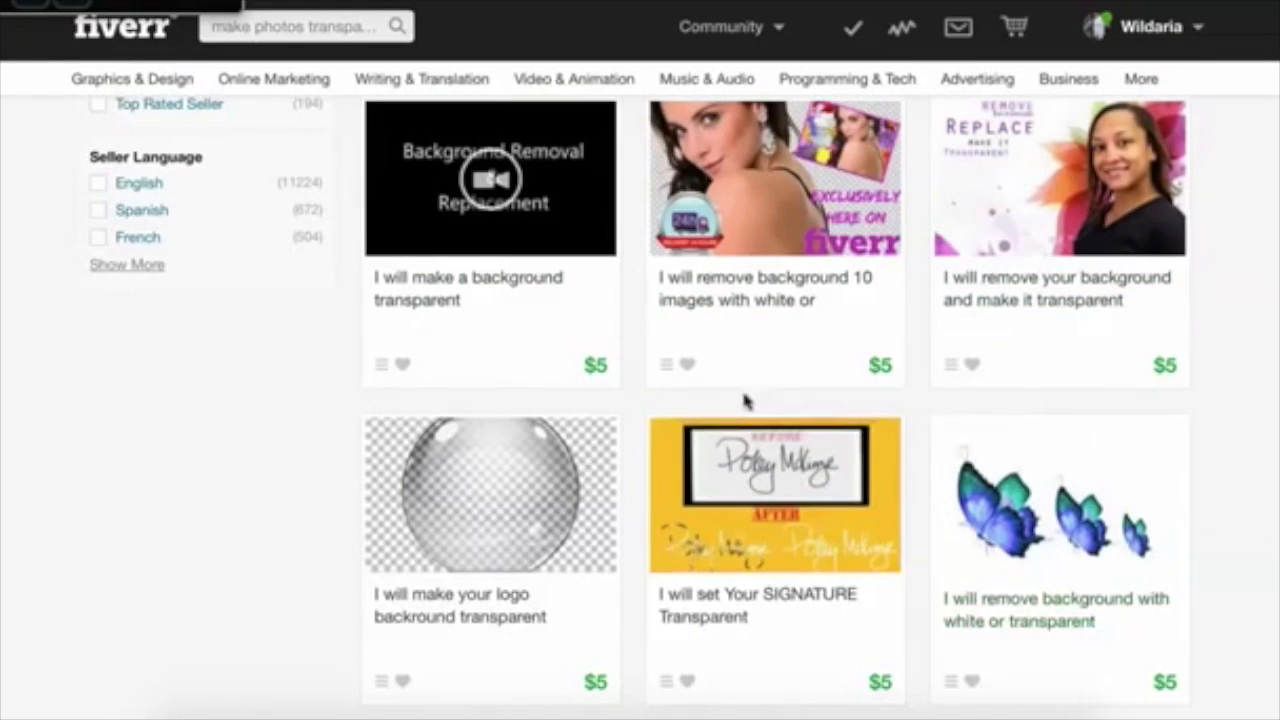
pyautogui.scroll(12, 949, 449)
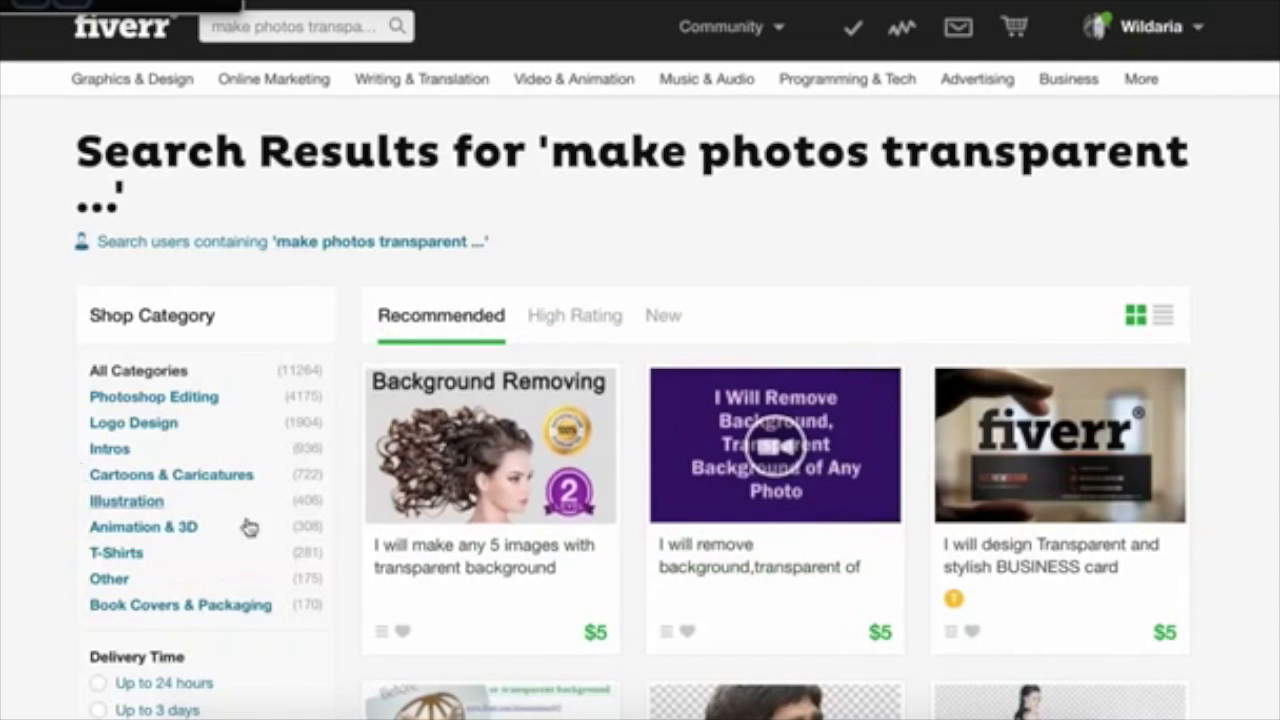
pyautogui.scroll(-7, 757, 531)
pyautogui.scroll(-10, 757, 457)
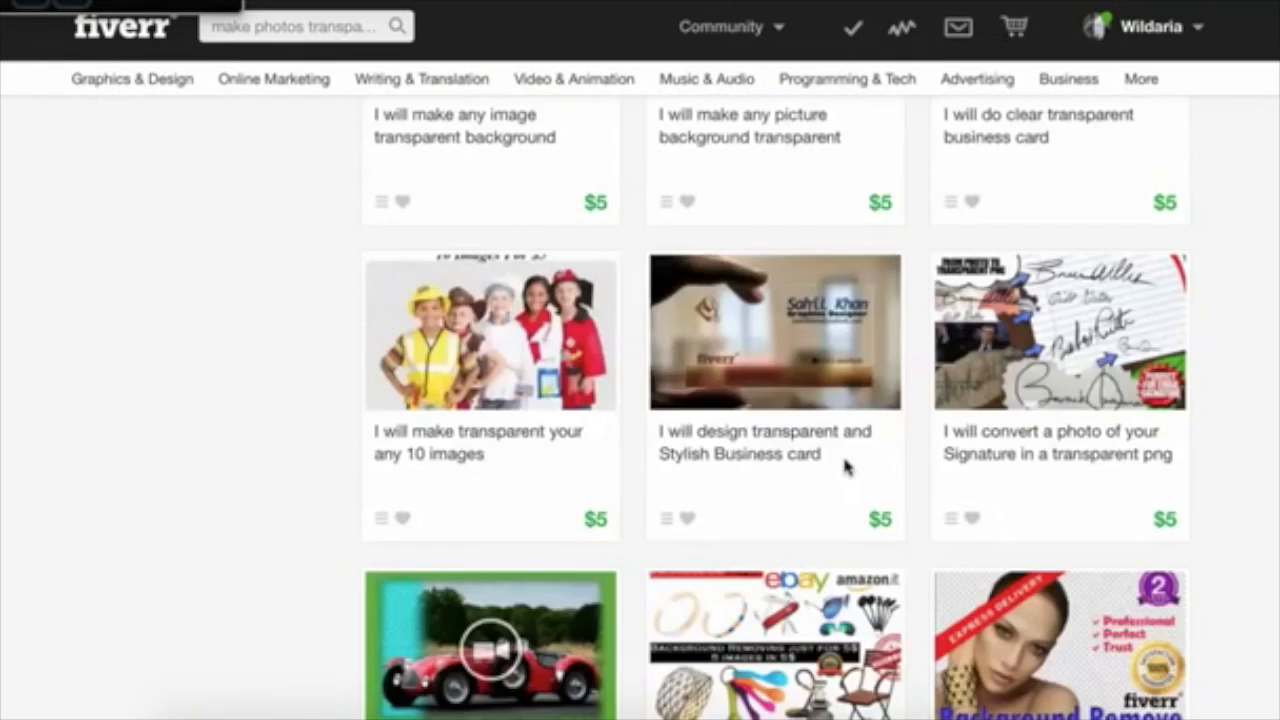
pyautogui.scroll(11, 846, 466)
pyautogui.scroll(6, 886, 440)
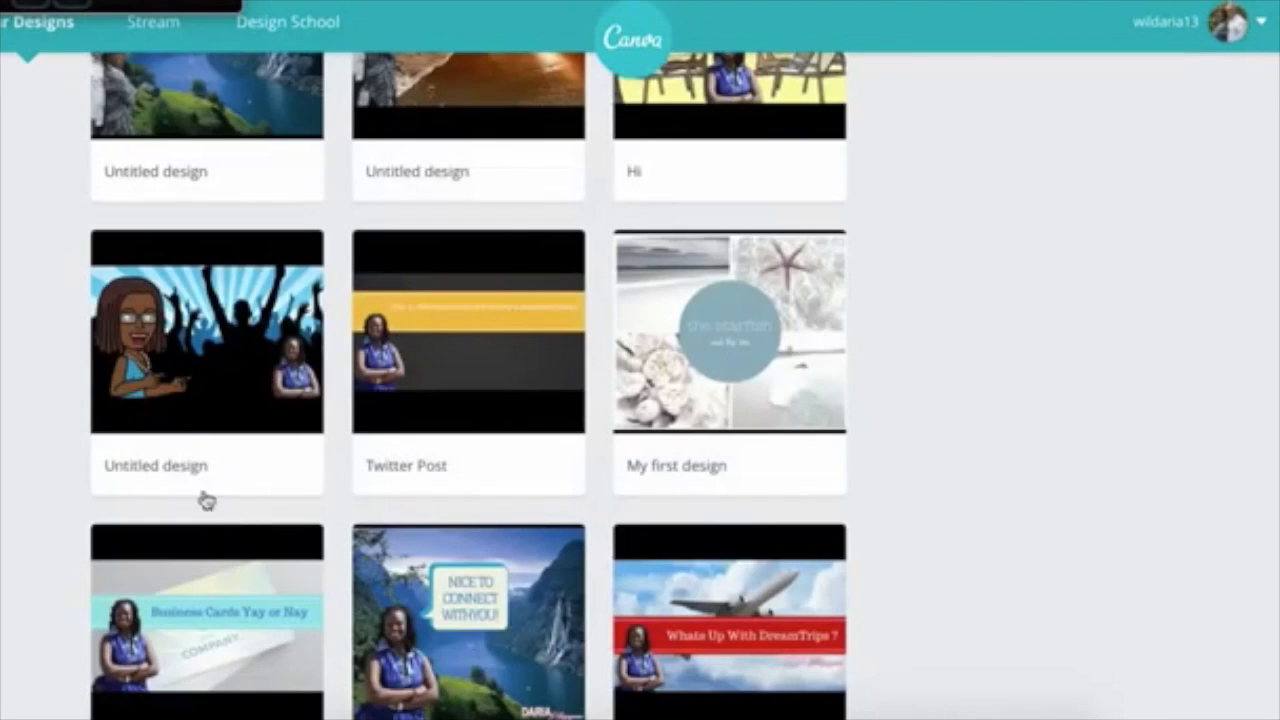
# - Look through the saved designs in Canva for examples of blog titles, social media posts and badge graphics
pyautogui.scroll(-5, 200, 500)
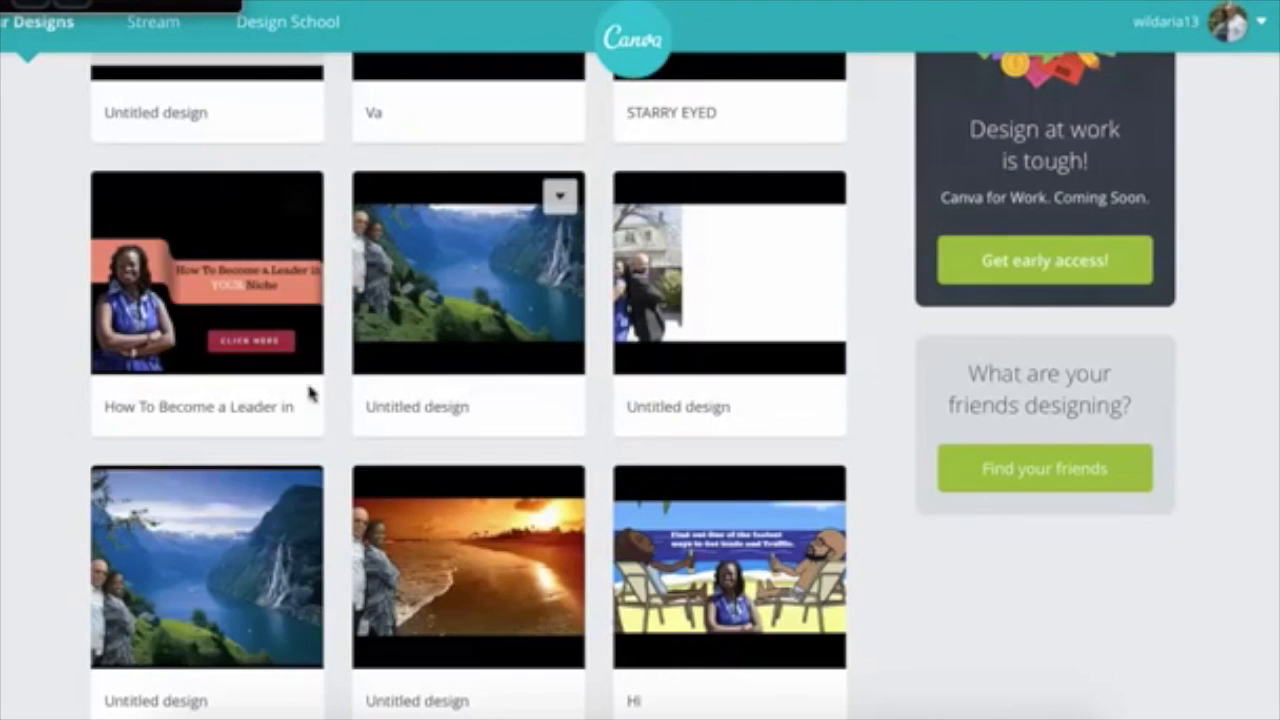
pyautogui.scroll(5, 686, 491)
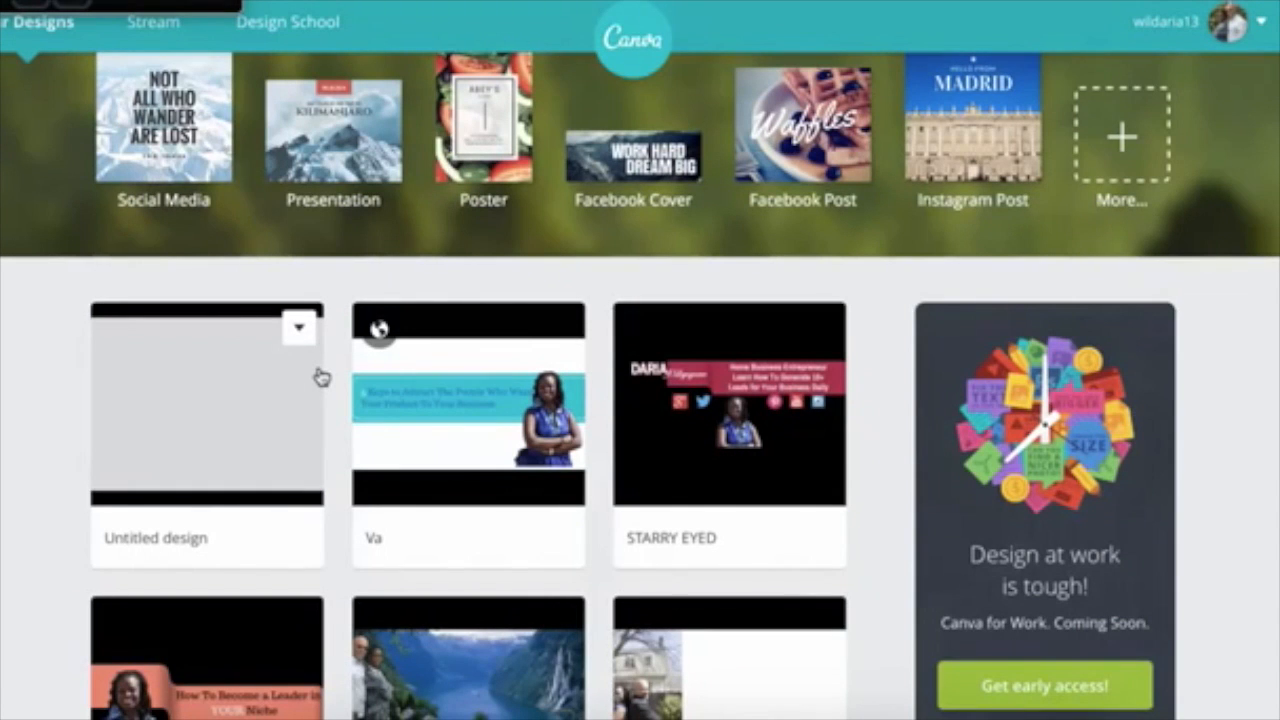
pyautogui.scroll(-6, 569, 474)
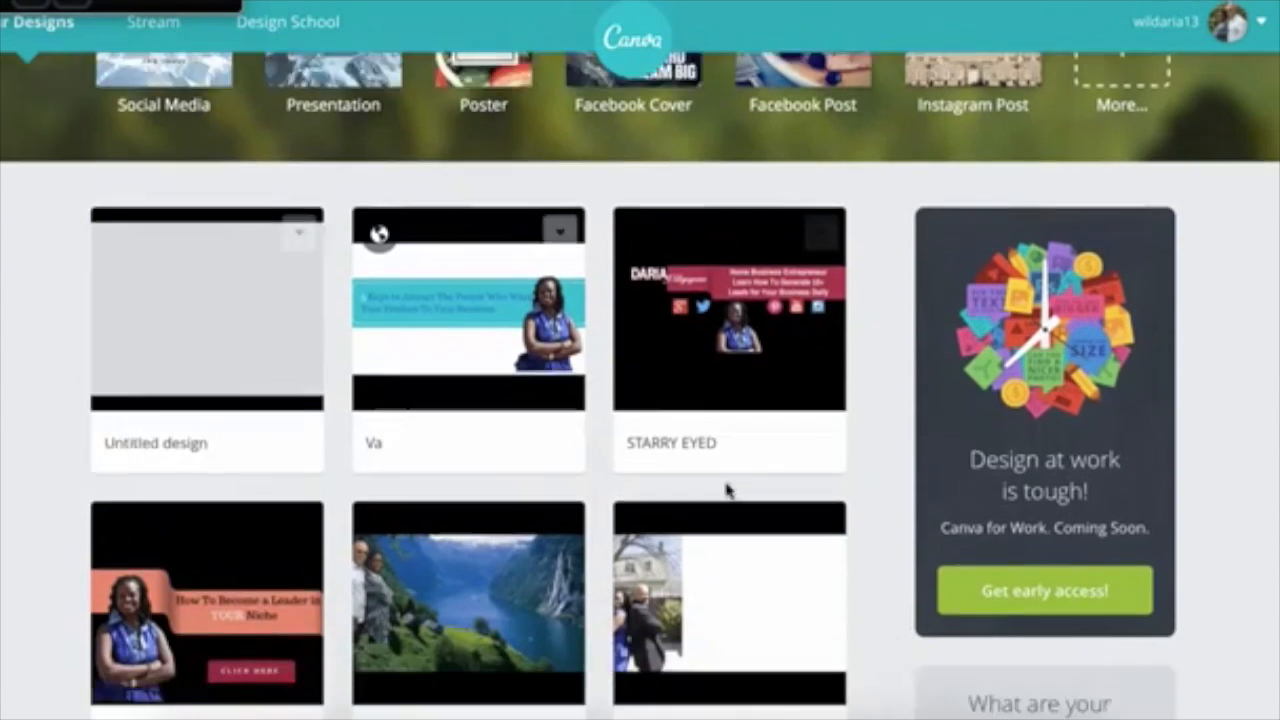
pyautogui.scroll(-6, 457, 458)
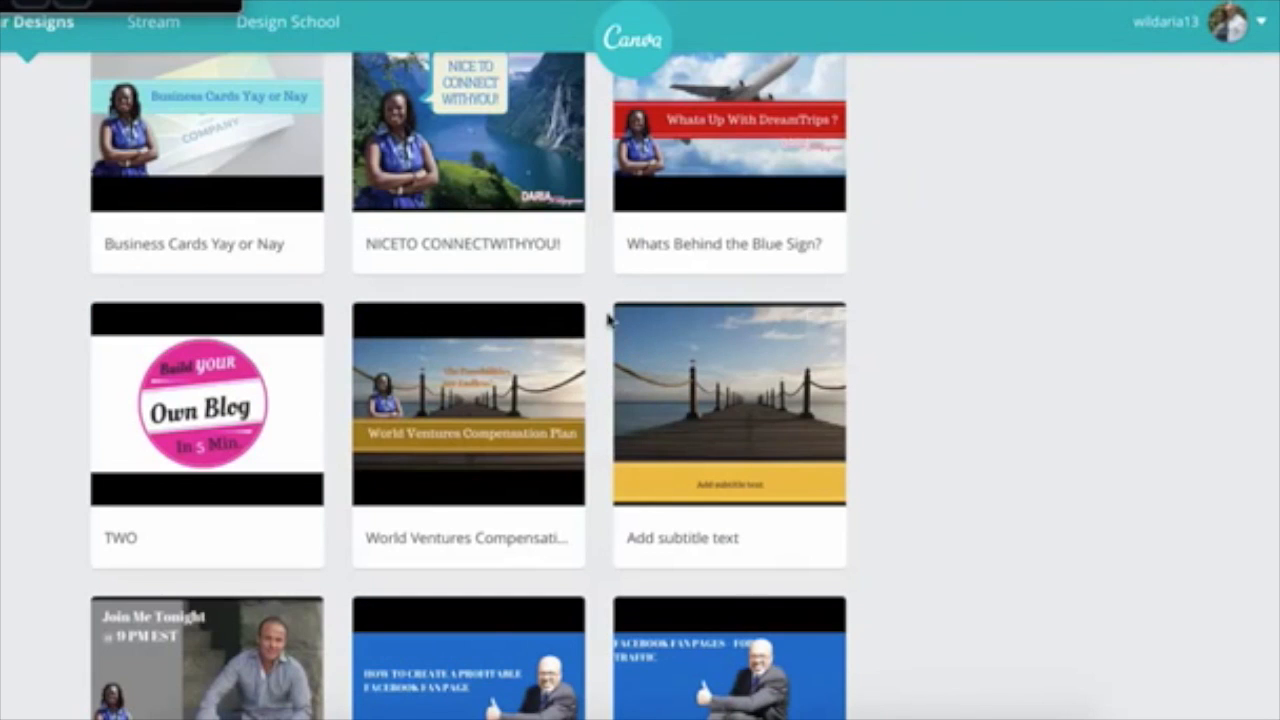
pyautogui.scroll(-3, 495, 422)
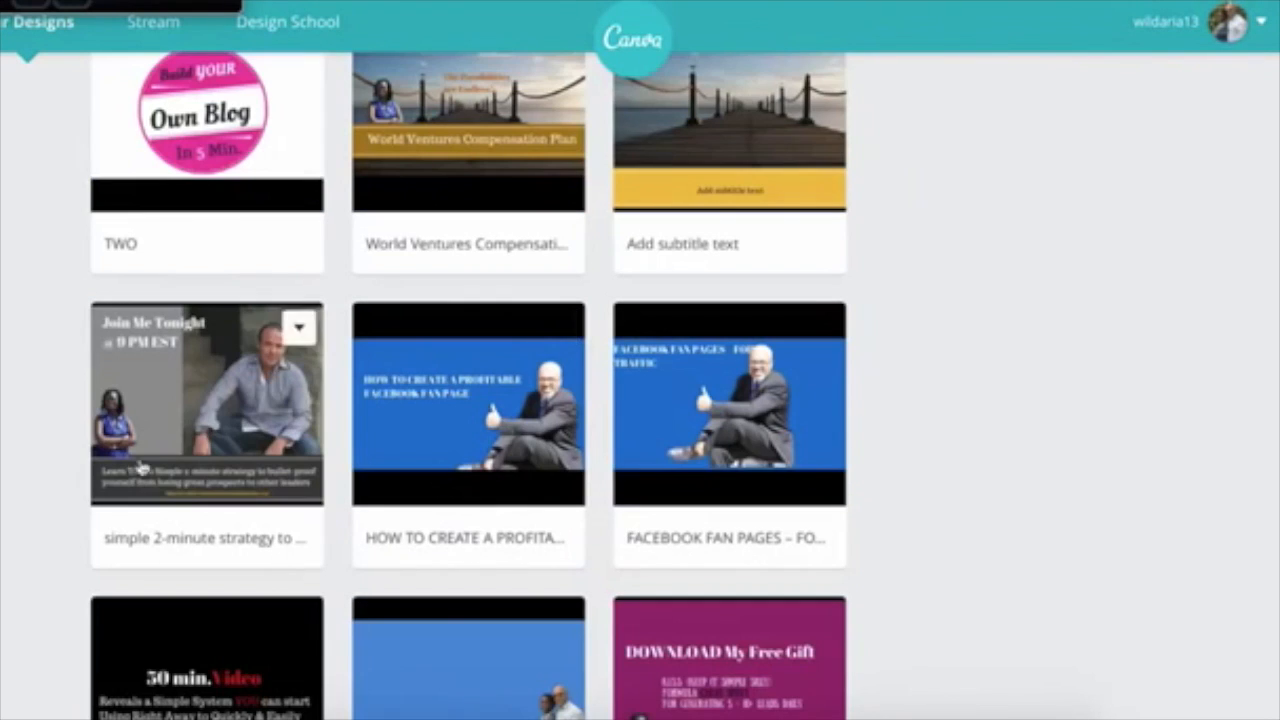
pyautogui.scroll(-6, 1038, 395)
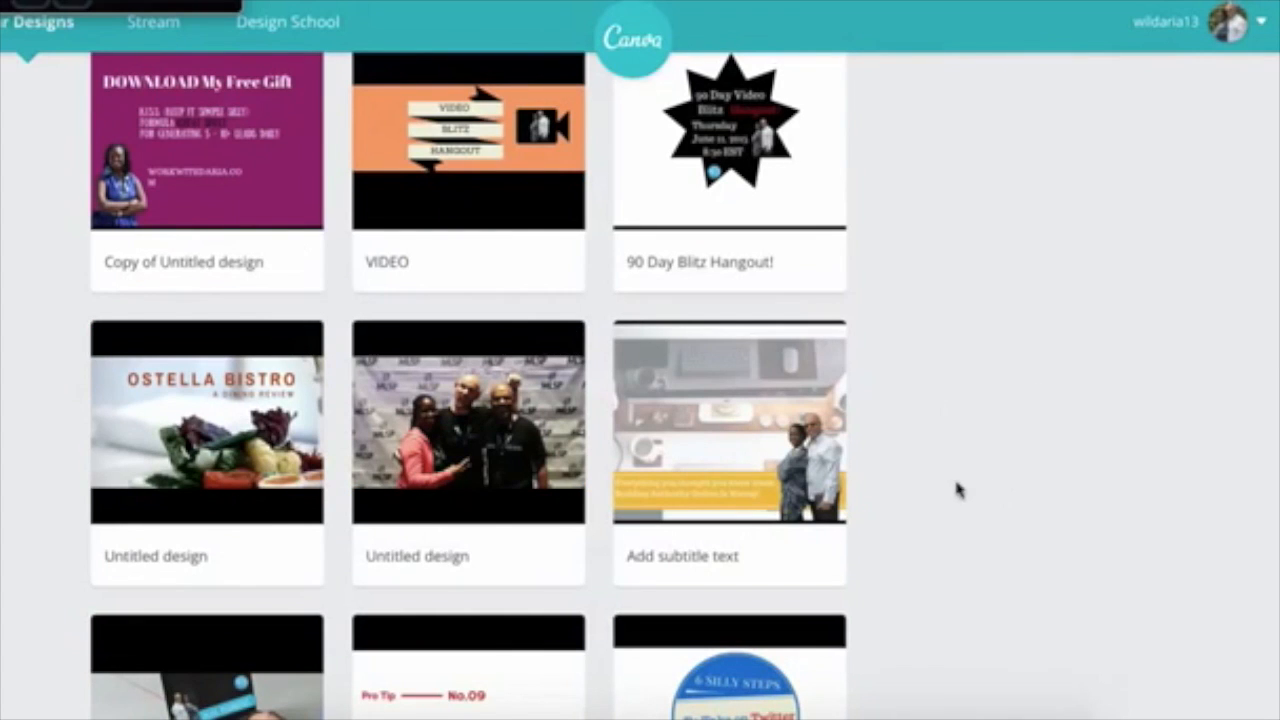
pyautogui.scroll(-4, 643, 423)
pyautogui.scroll(-2, 889, 457)
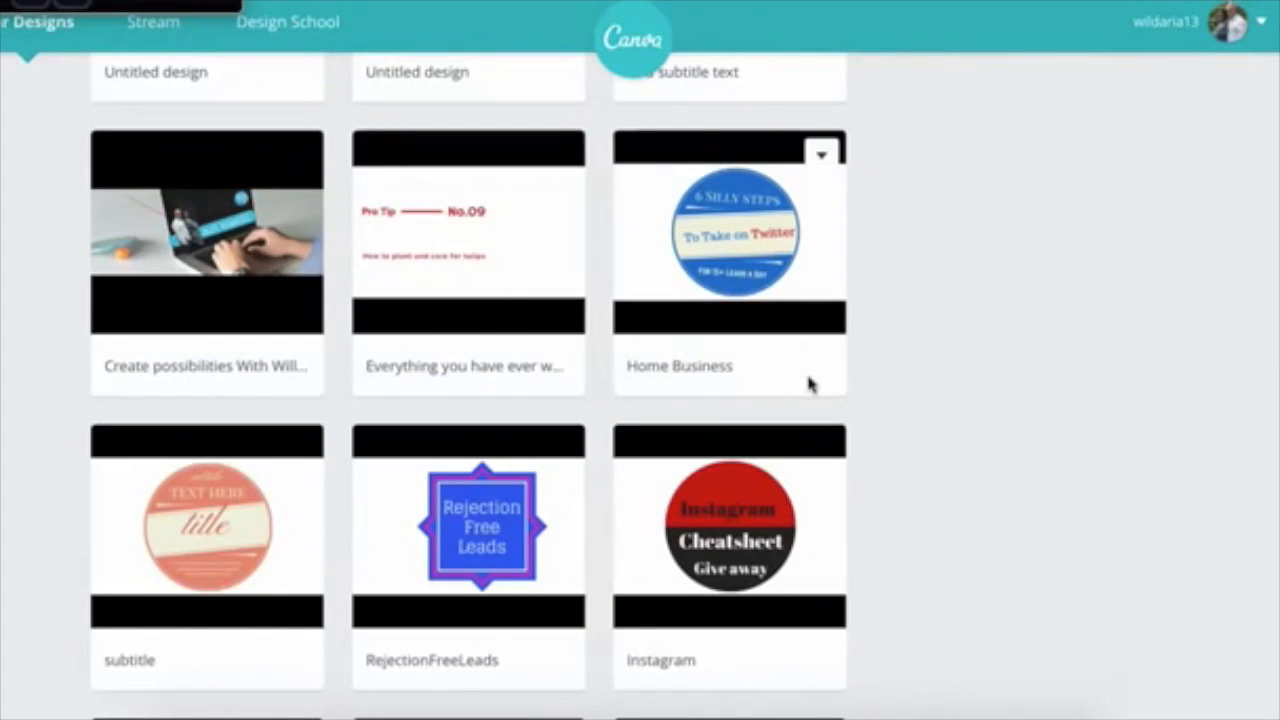